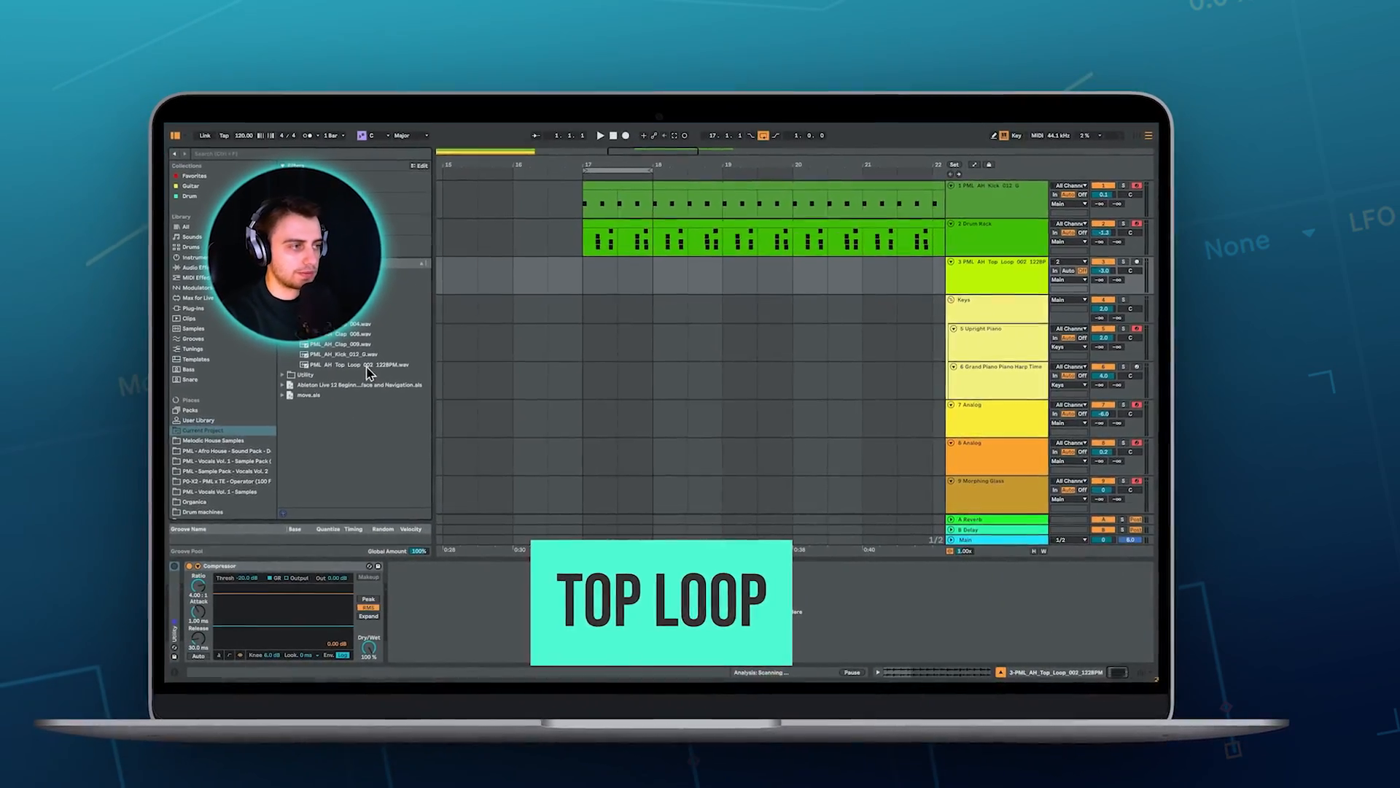
Place the PML_AH_Top_Loop_002_122BPM sample at bar 17 on the soloed third track and loop the clip's full four-bar selection
left_click_drag(367, 365, 585, 275)
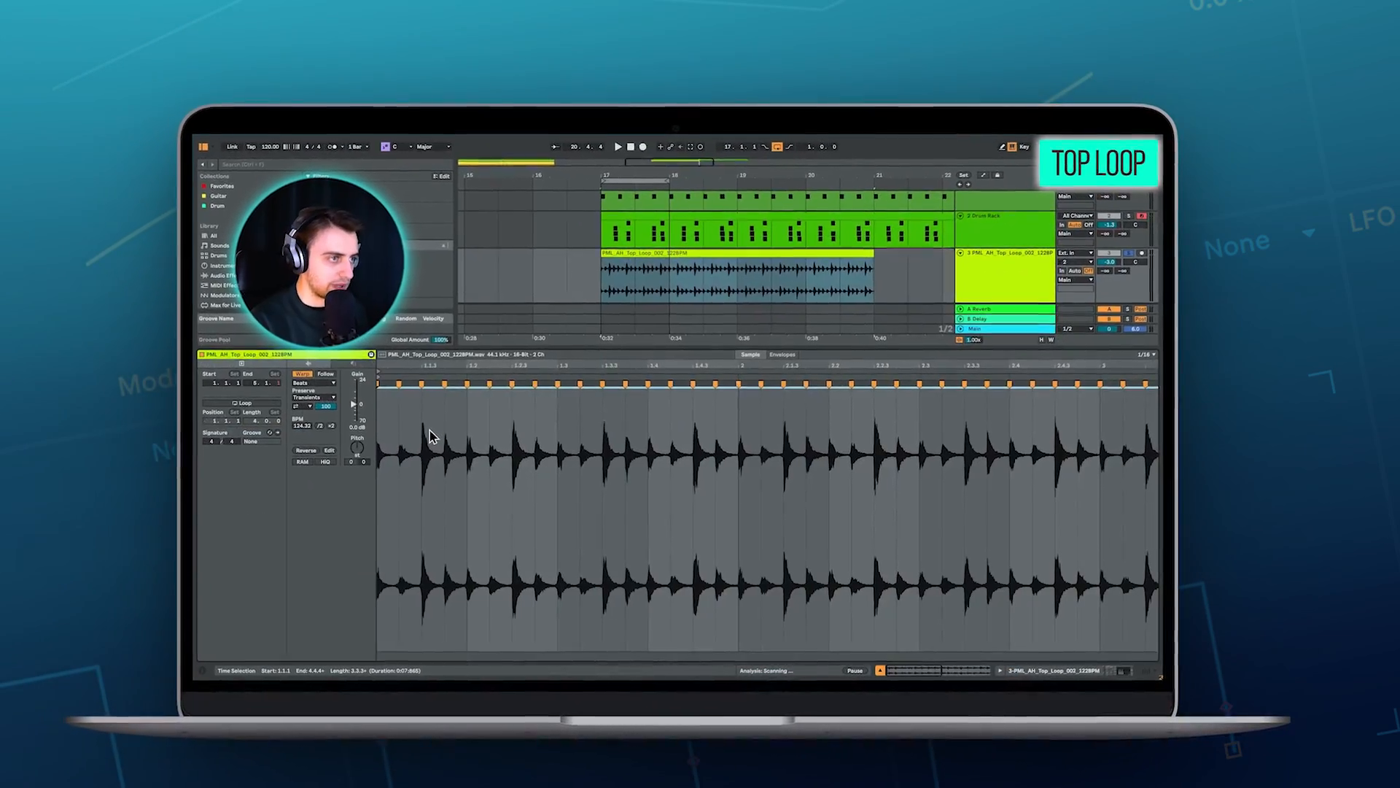
left_click(1124, 262)
double_click(642, 262)
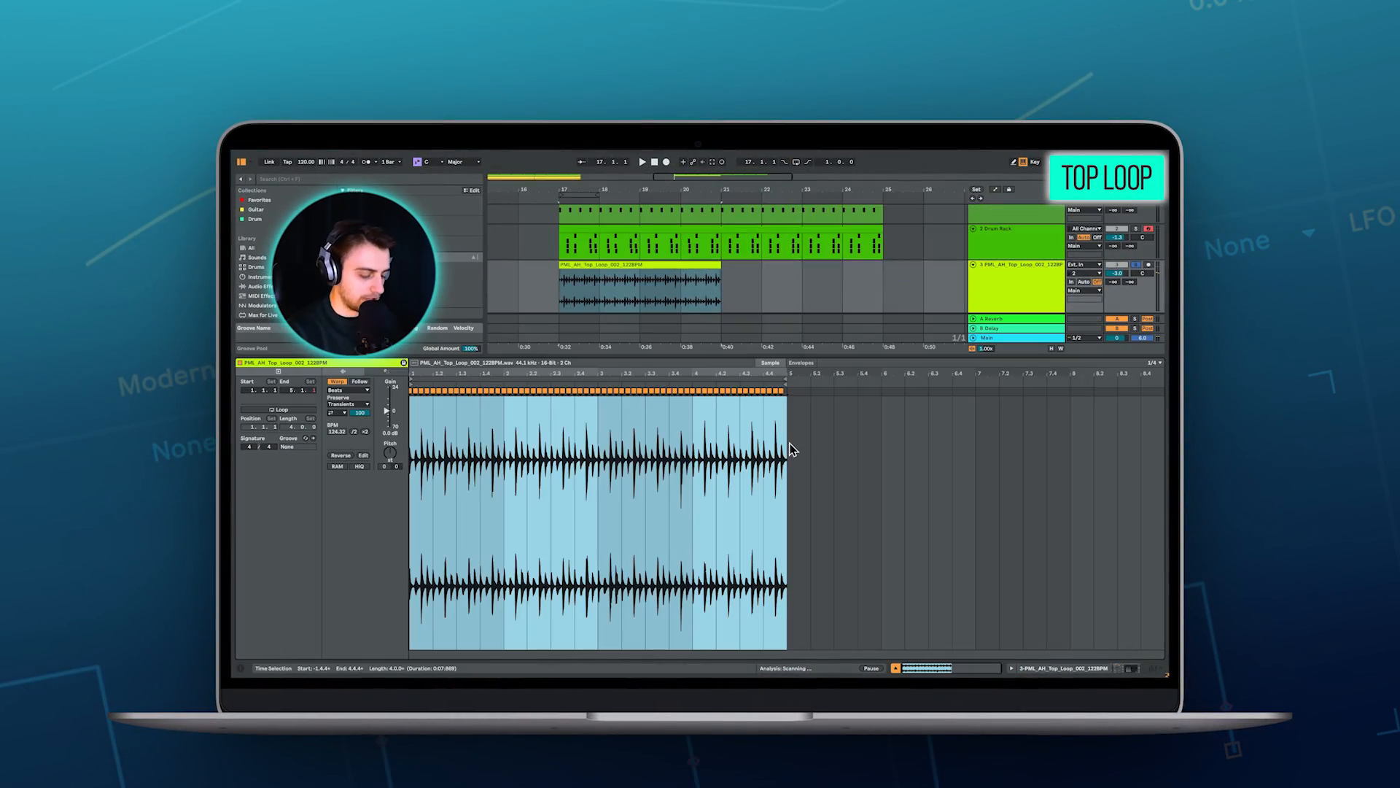
key("ctrl+l")
left_click_drag(720, 282, 736, 282)
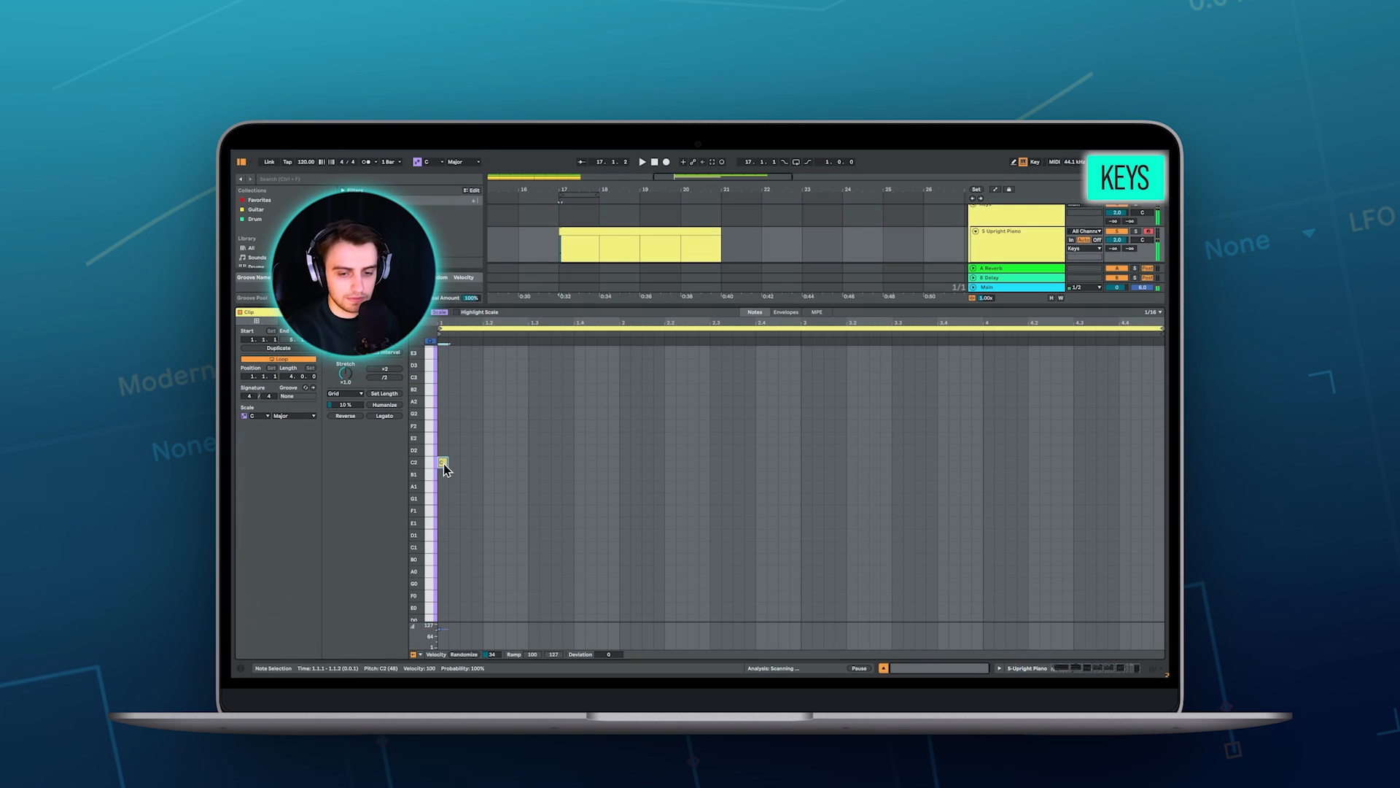
Enter four consecutive one-bar root notes D2, F2, A2 and G2 in the Upright Piano clip
left_click_drag(443, 455, 620, 455)
key("ctrl+d")
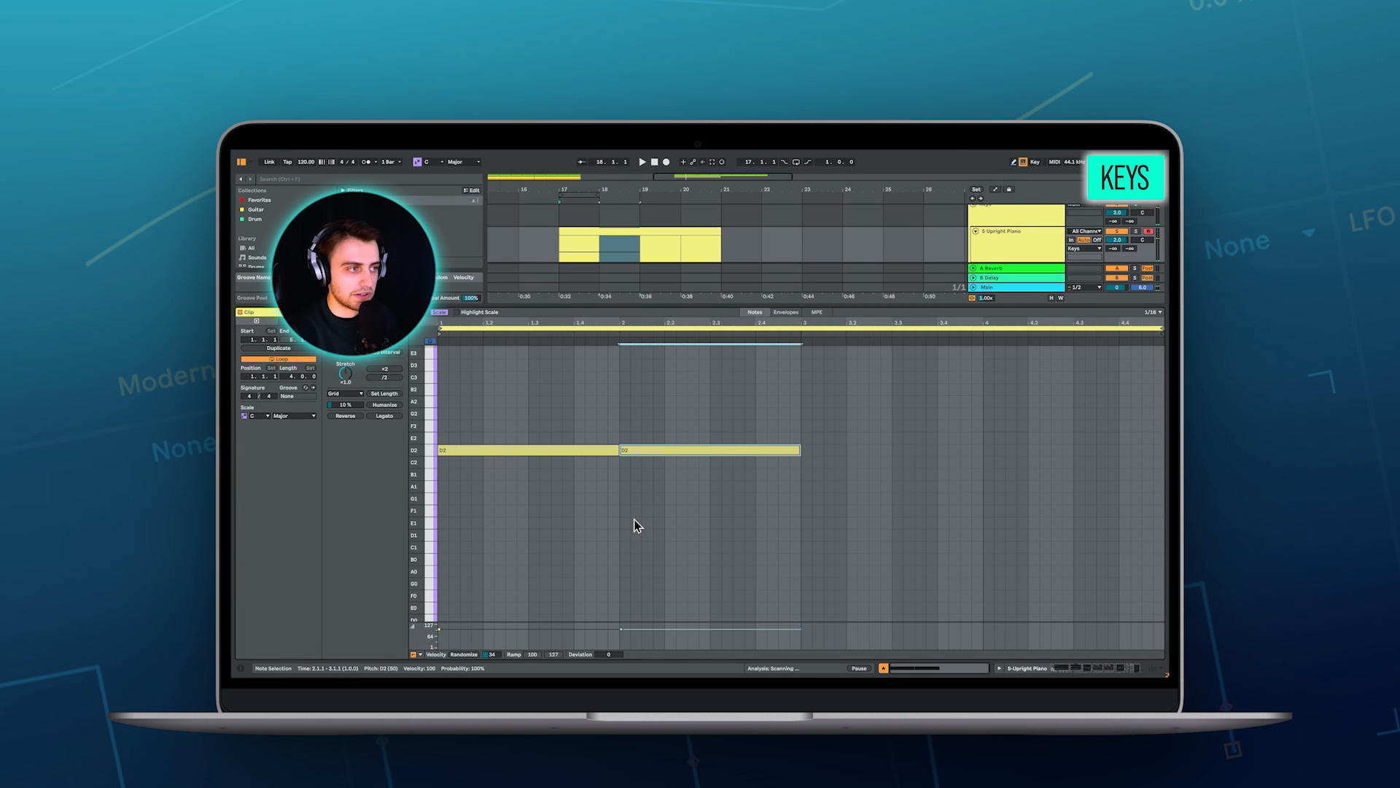
key("Up")
key("Up")
key("ctrl+d")
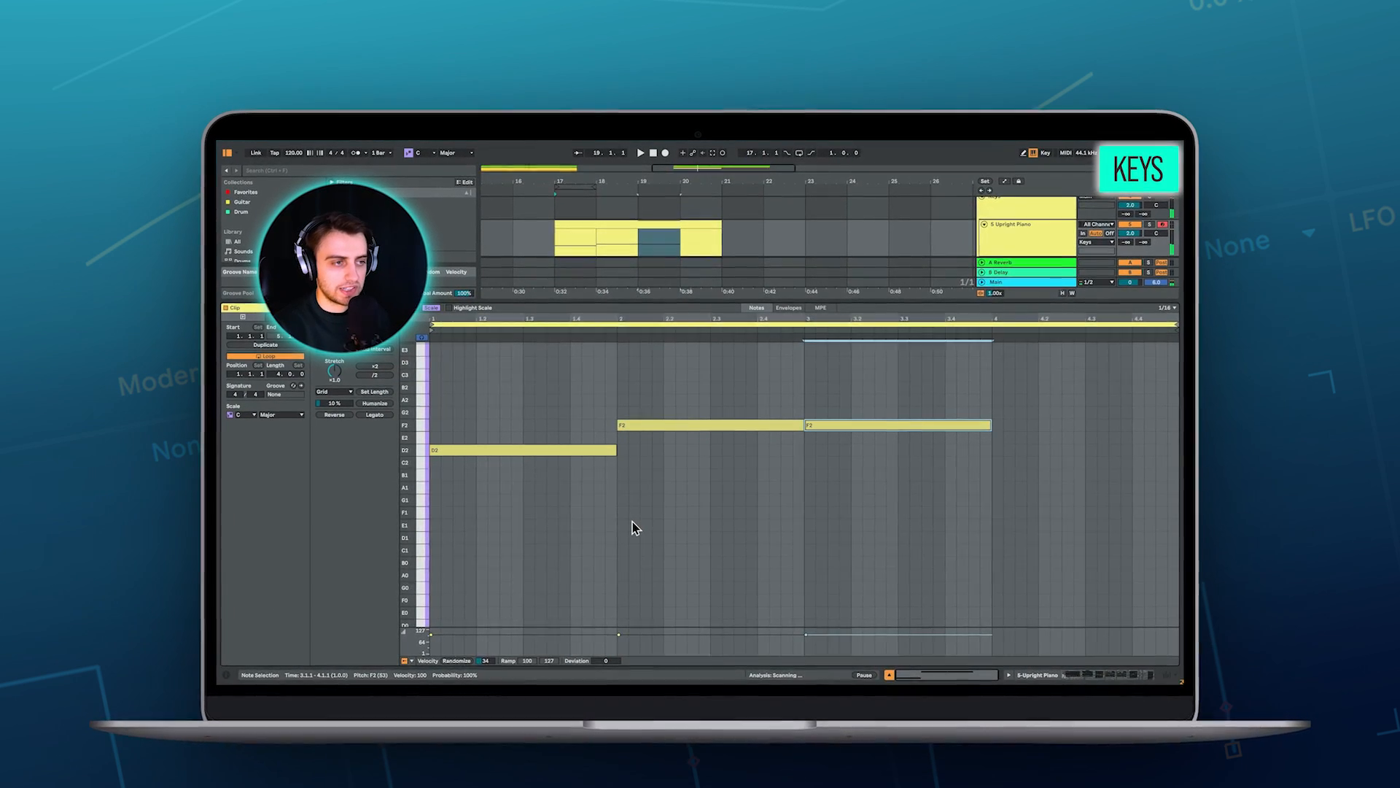
key("Up")
key("Up")
key("ctrl+d")
key("Down")
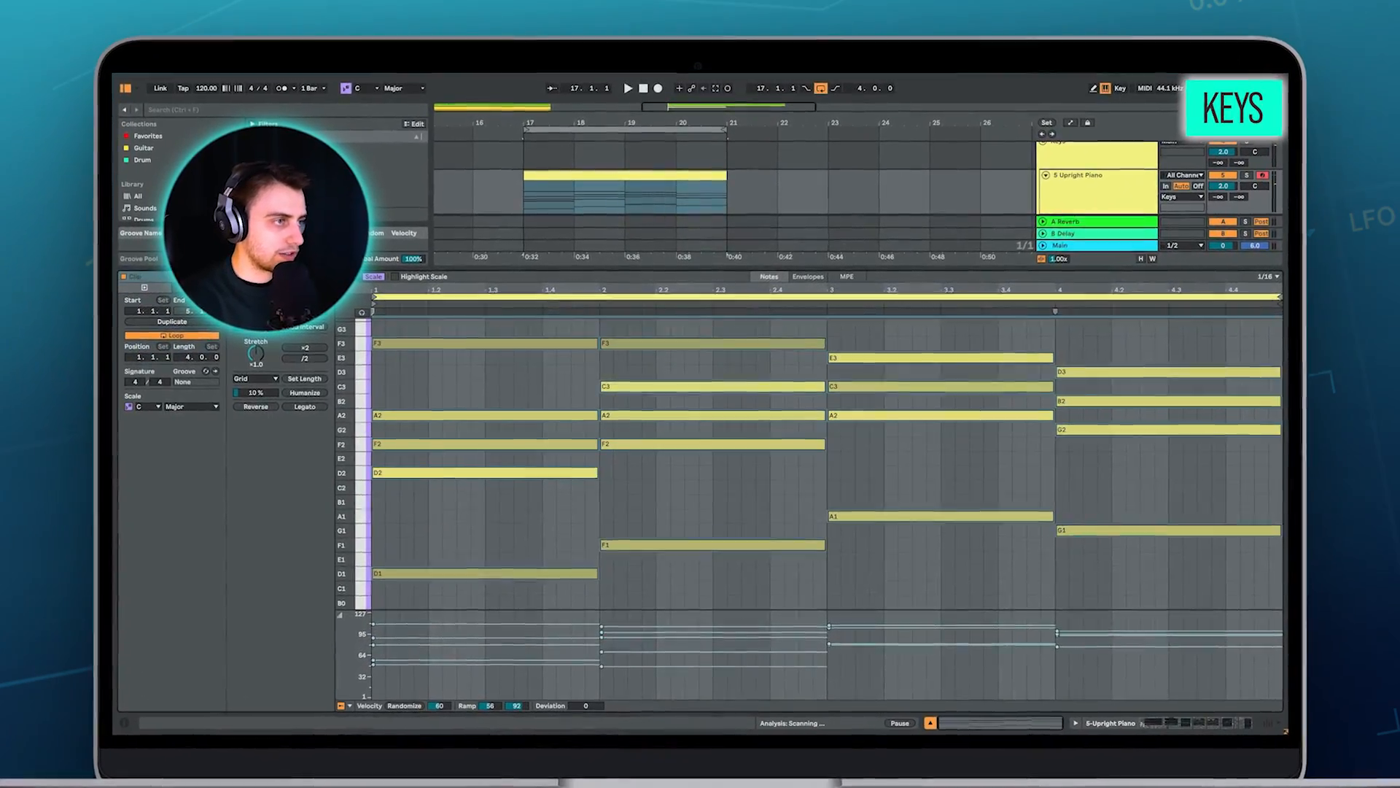
Humanize the Upright Piano chord notes with a 36 % amount
left_click(292, 292)
left_click(403, 369)
left_click_drag(292, 326, 295, 326)
key("ctrl+z")
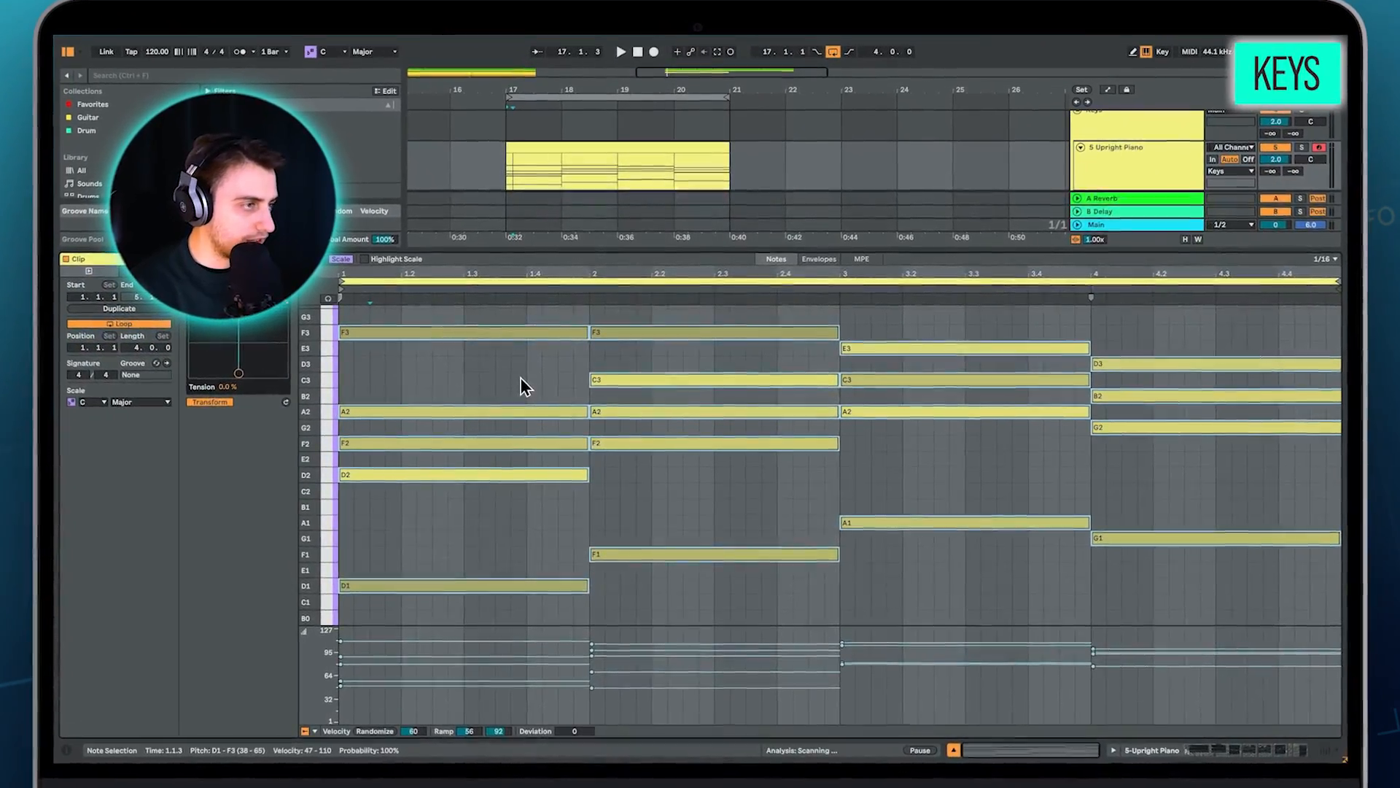
left_click(216, 275)
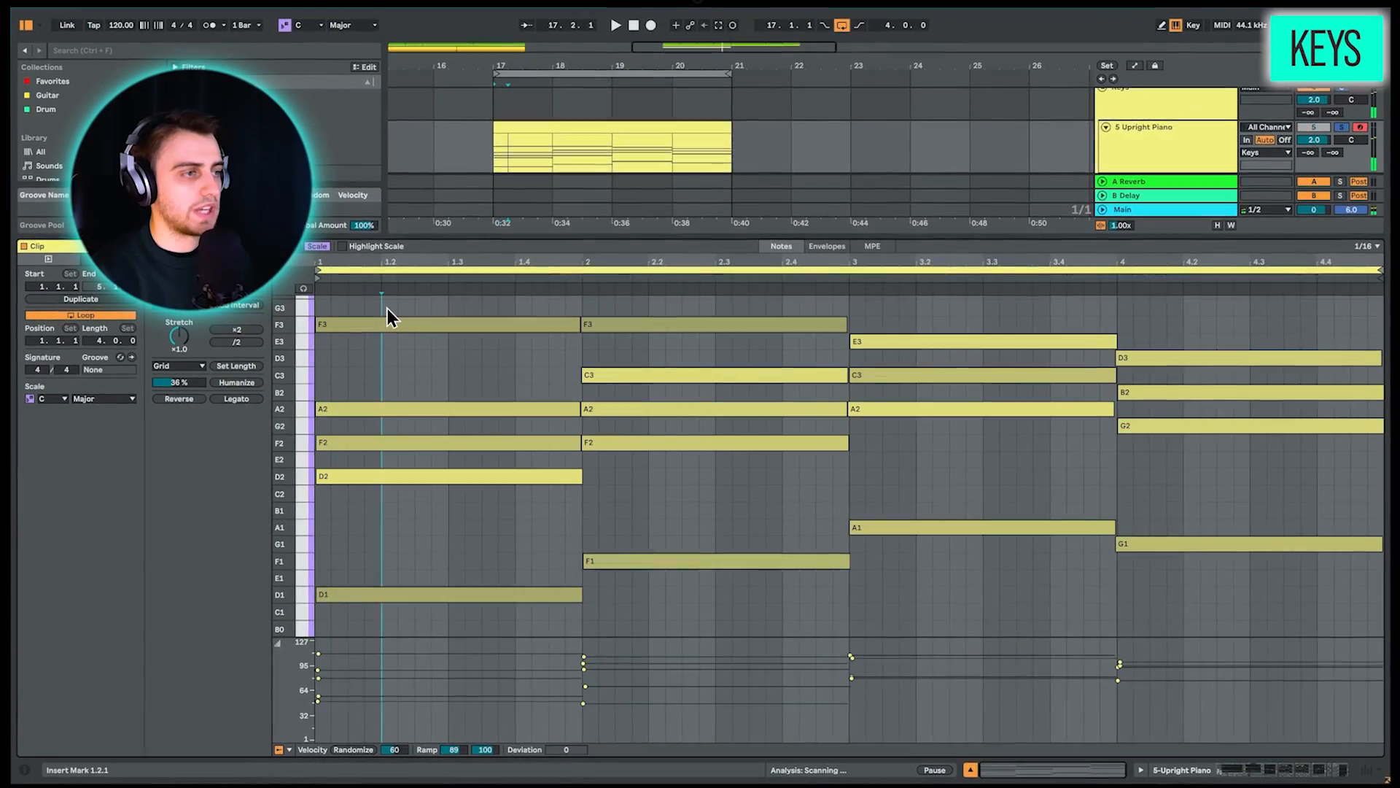
left_click(387, 308)
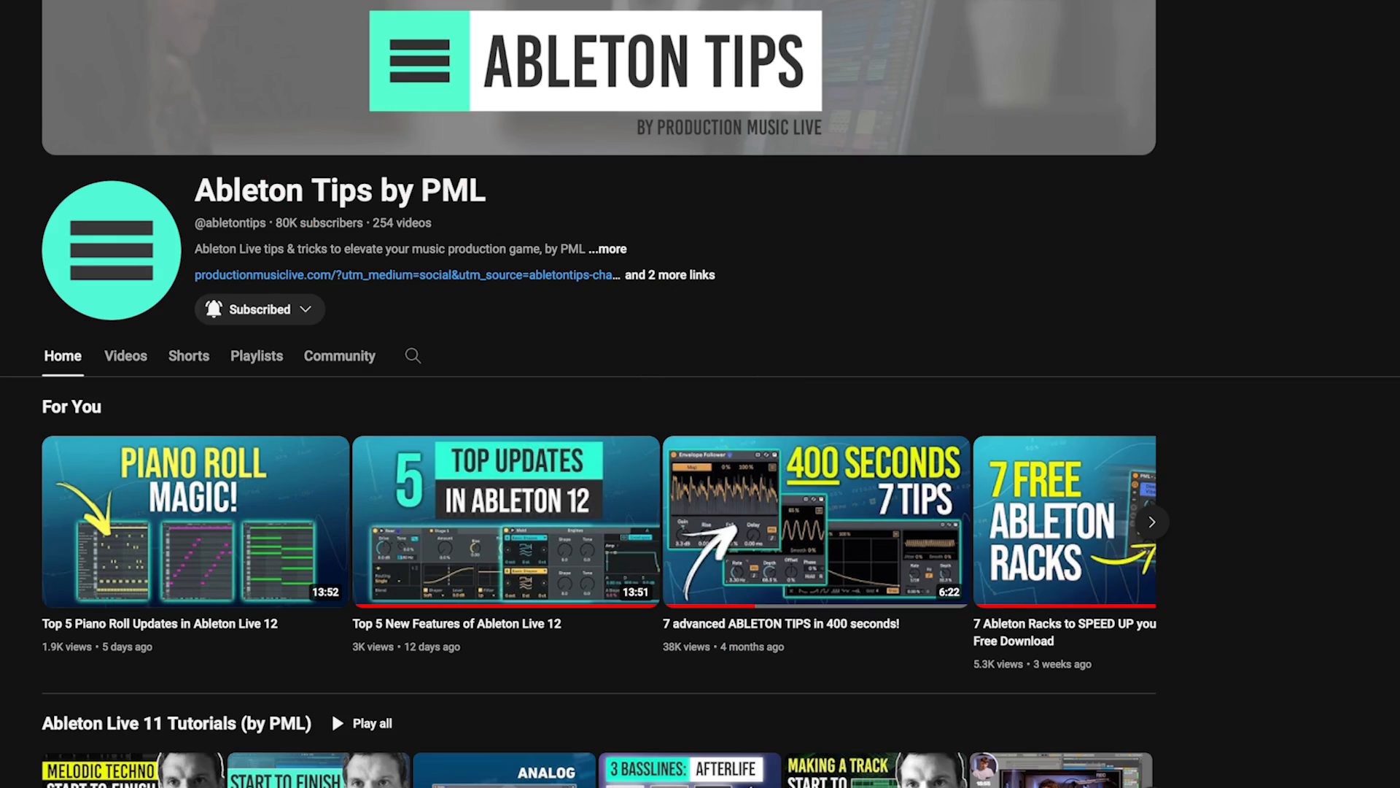
scroll(1287, 407, "down", 2)
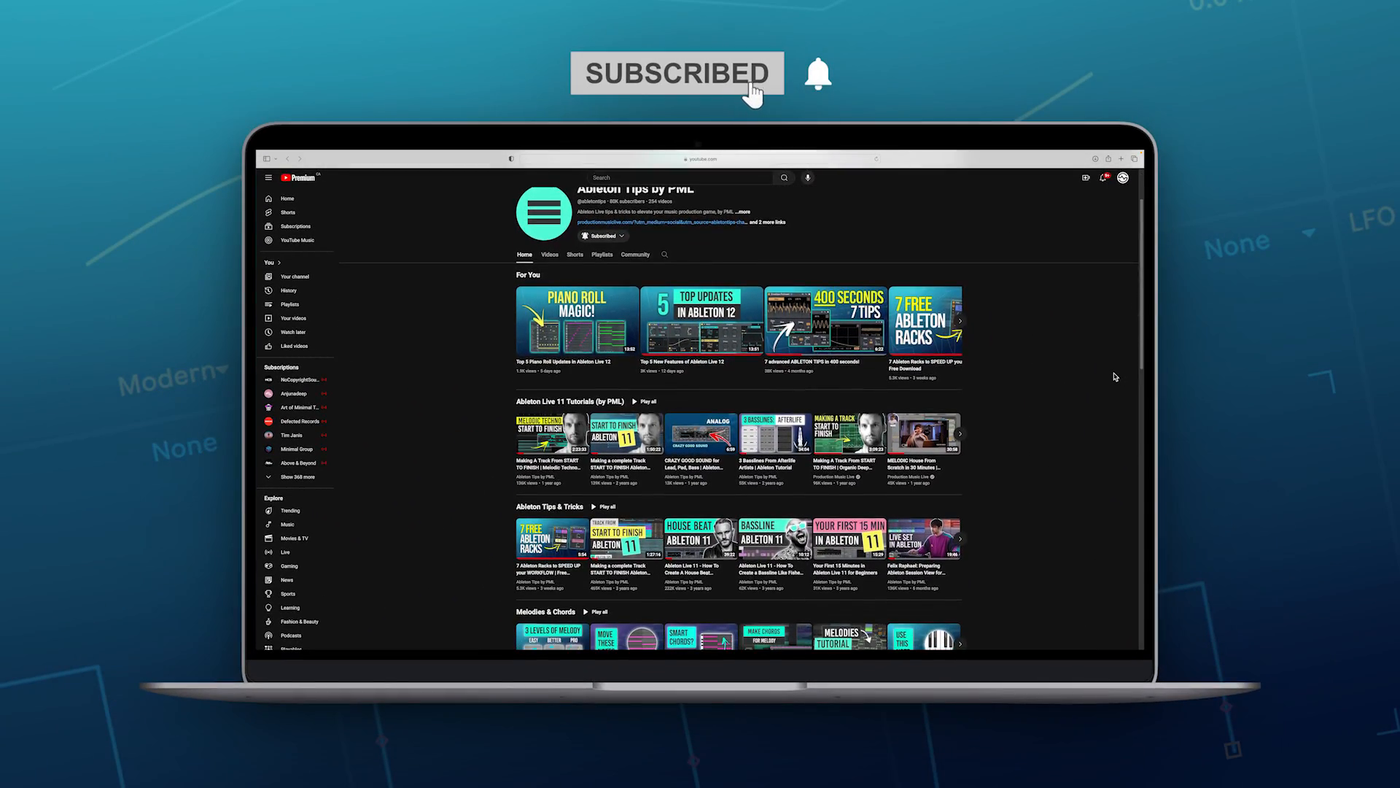
scroll(1114, 377, "down", 3)
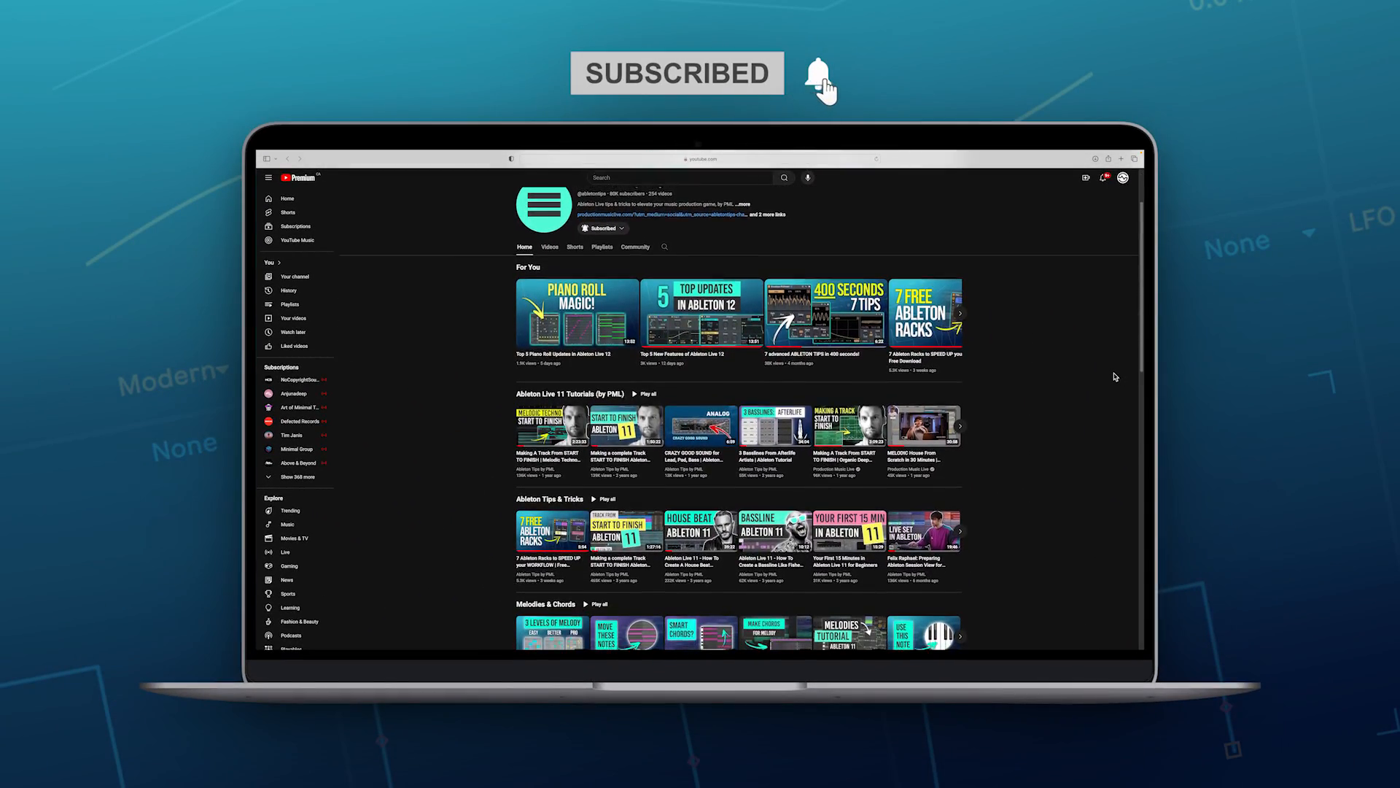
scroll(1114, 376, "down", 2)
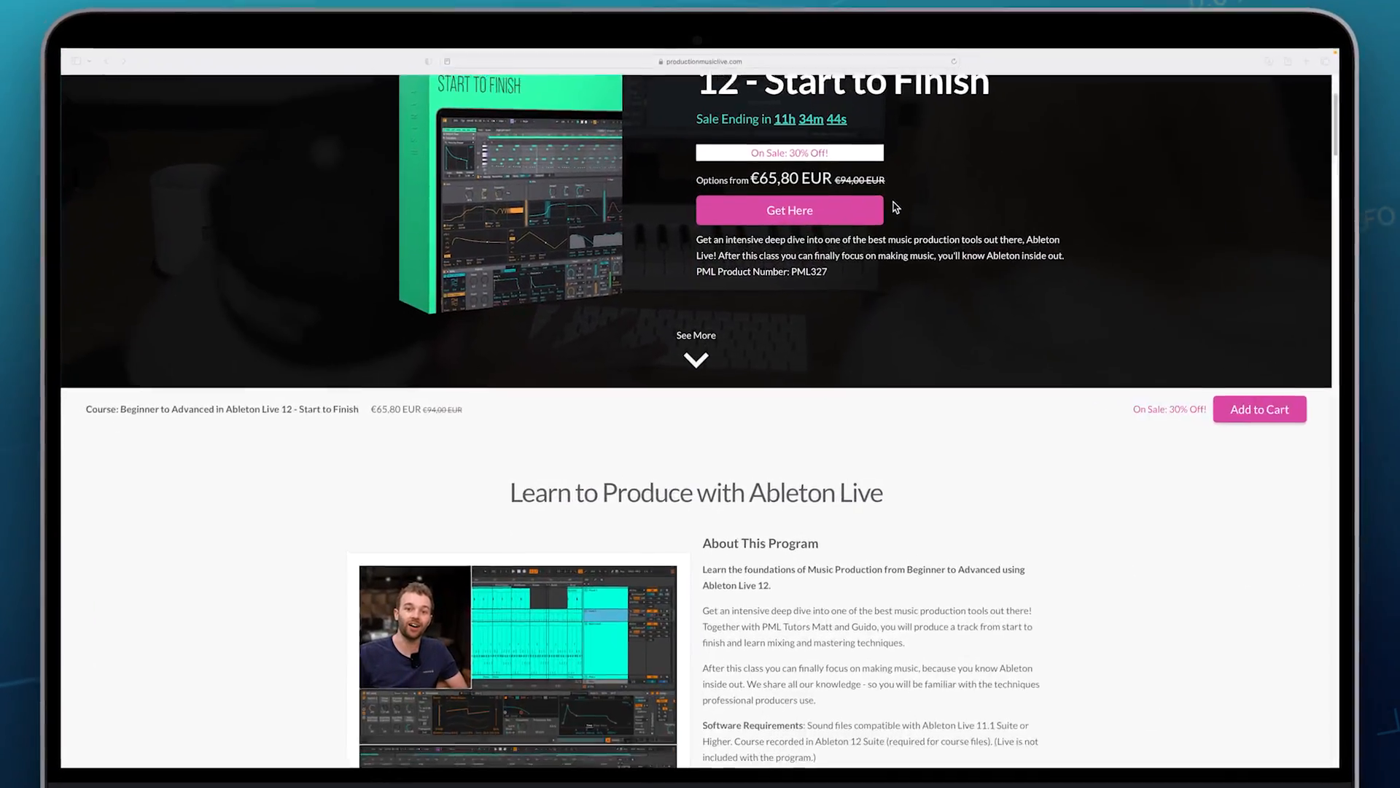
scroll(896, 207, "down", 3)
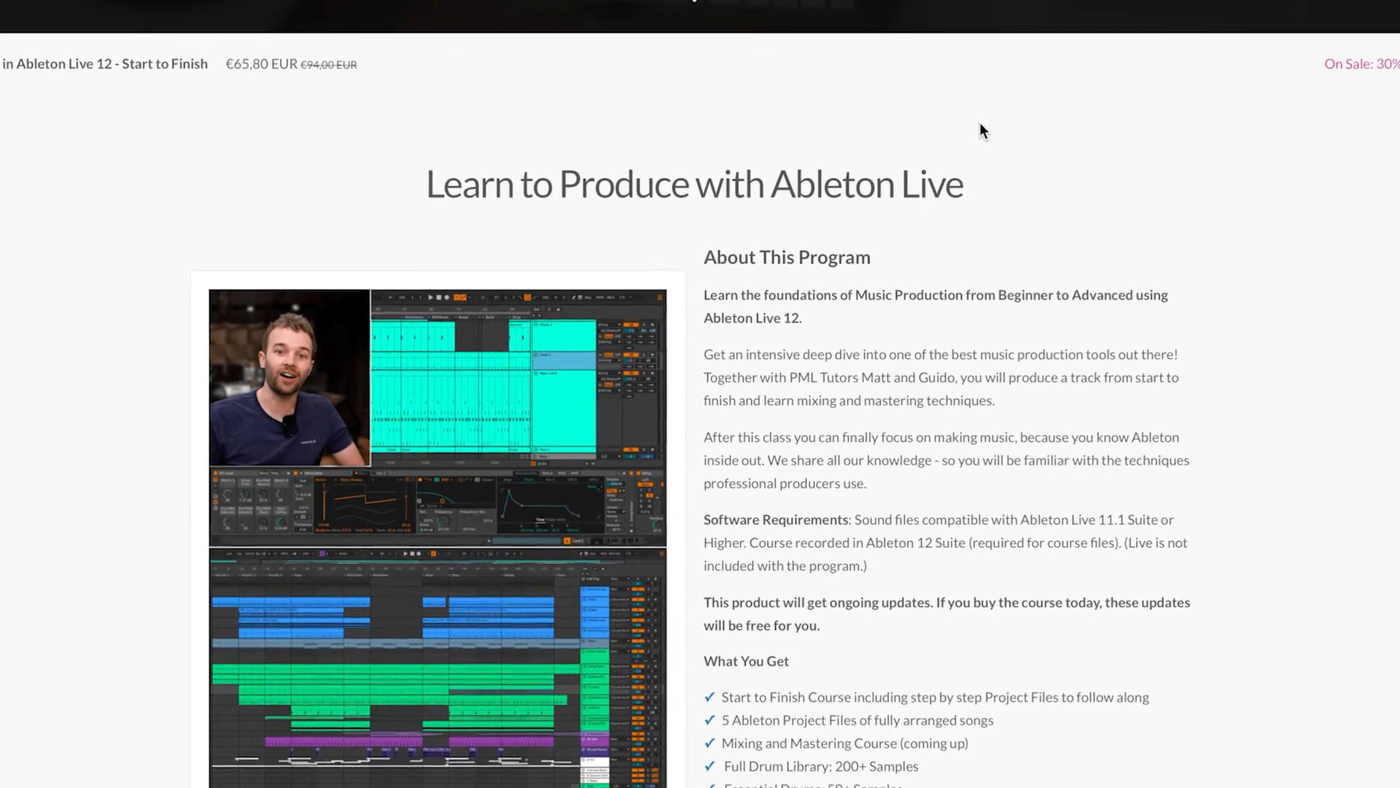
scroll(979, 124, "down", 5)
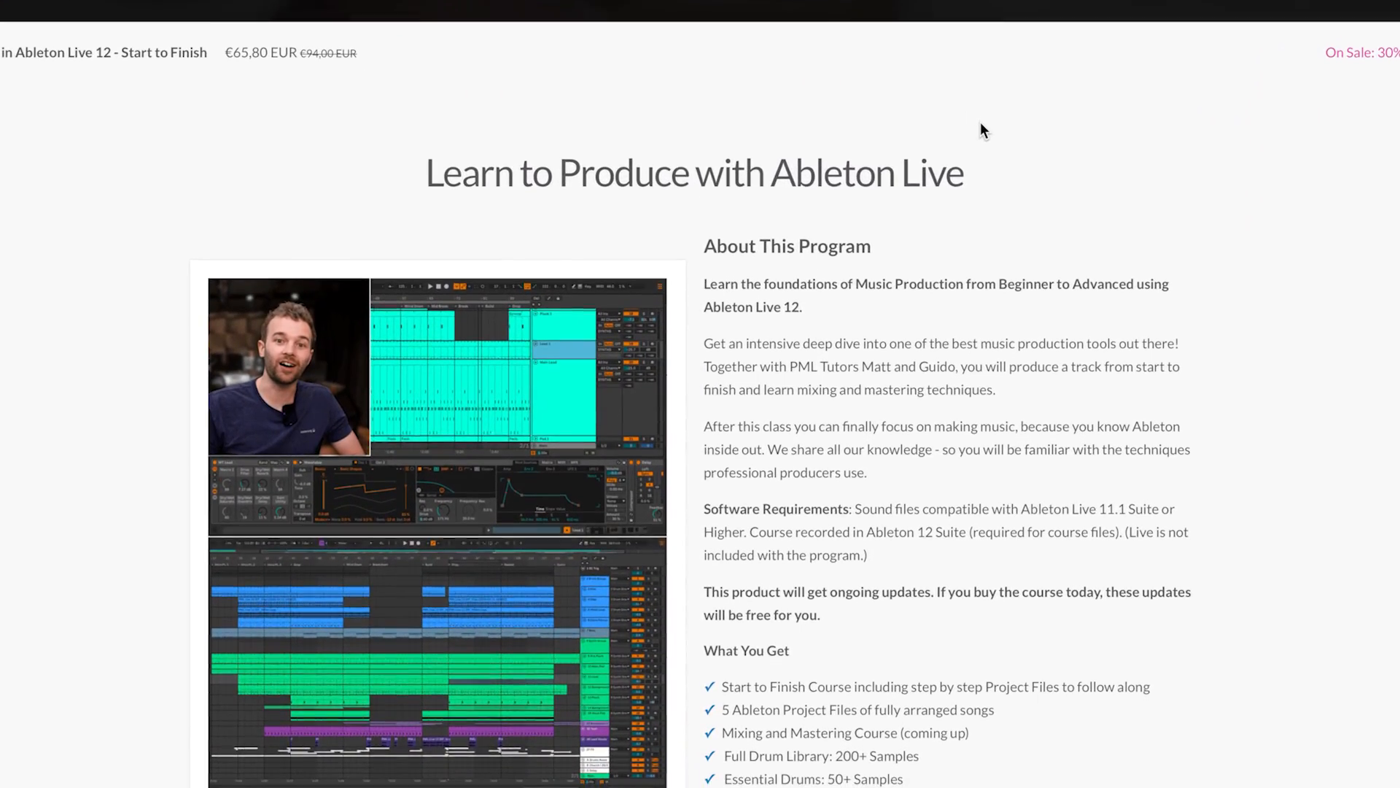
scroll(981, 125, "down", 7)
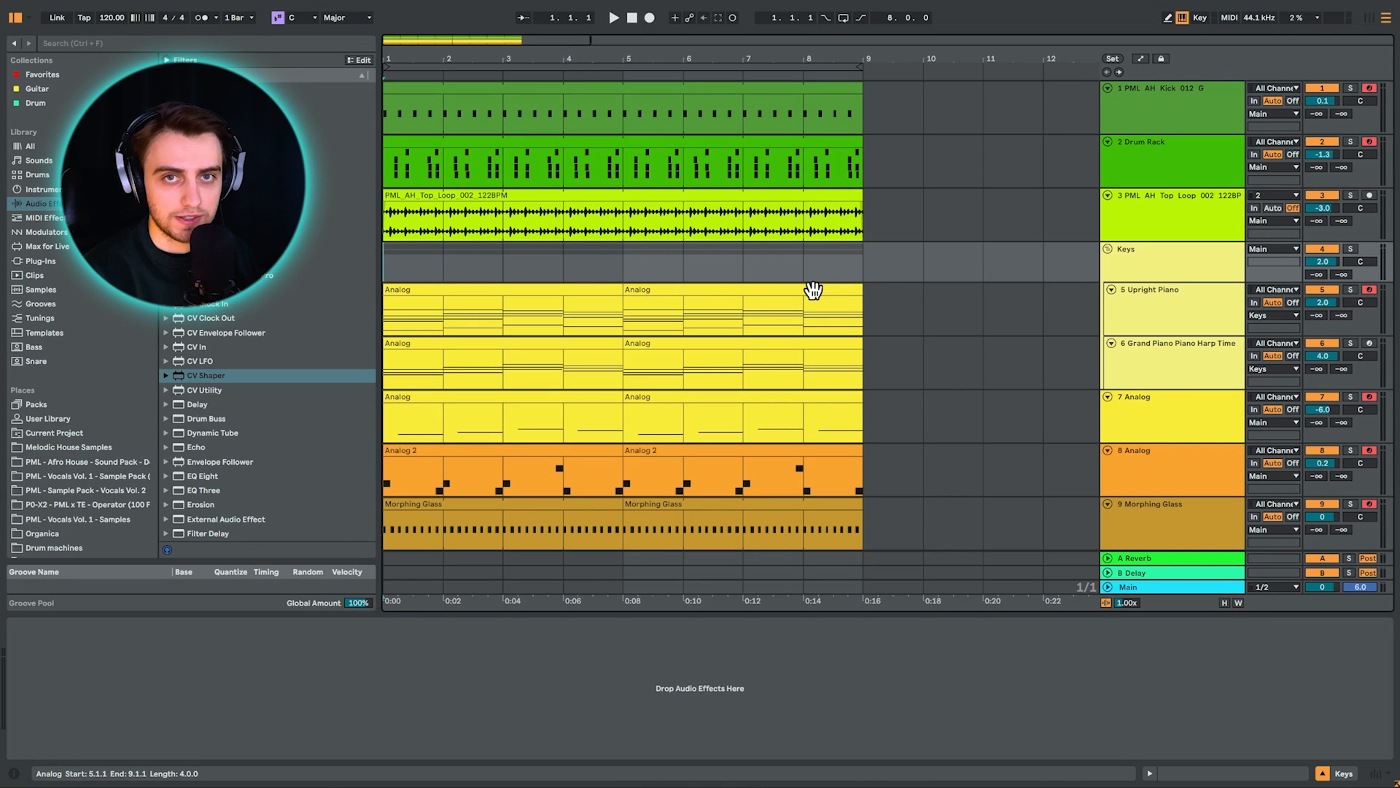
Play back the finished arrangement loop and try out the kick track's volume
key("space")
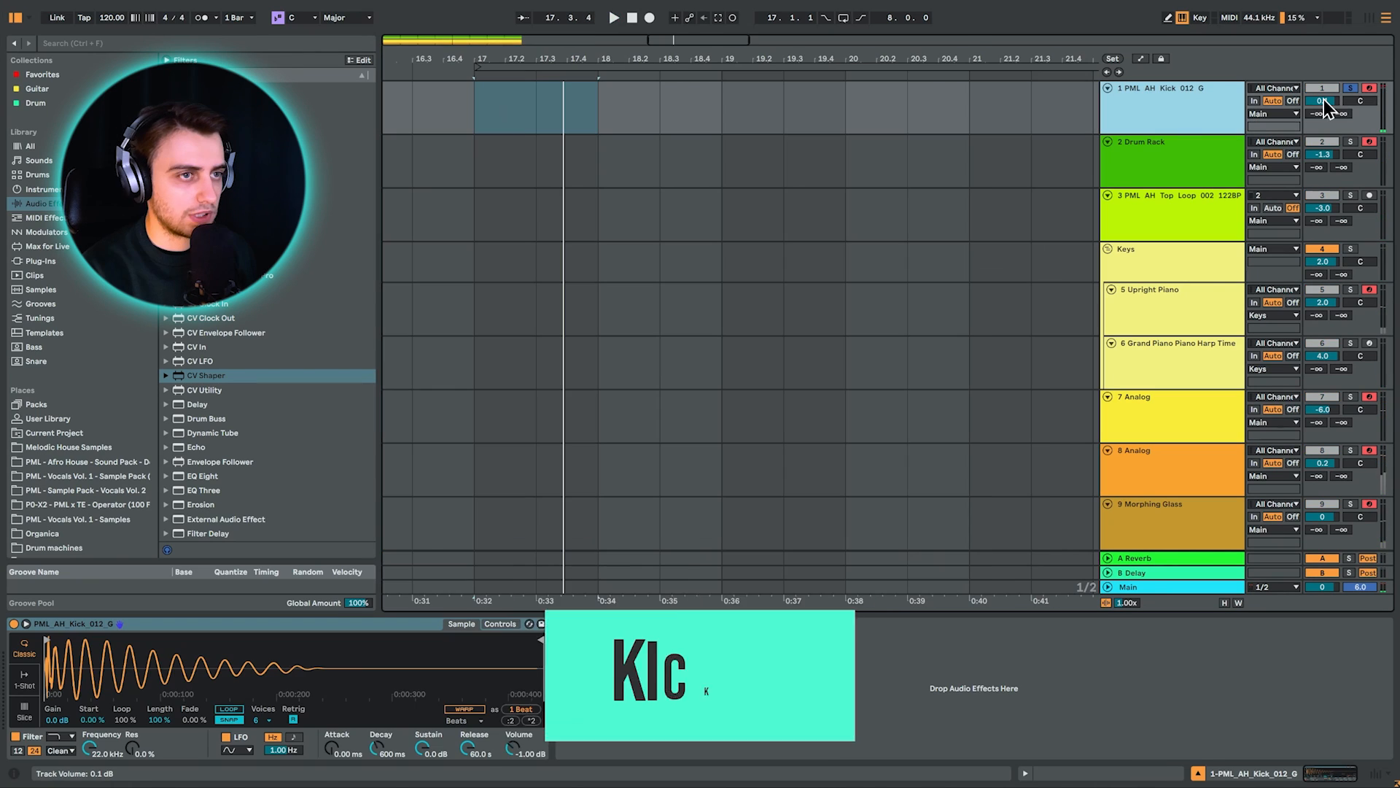
left_click_drag(1325, 103, 1325, 146)
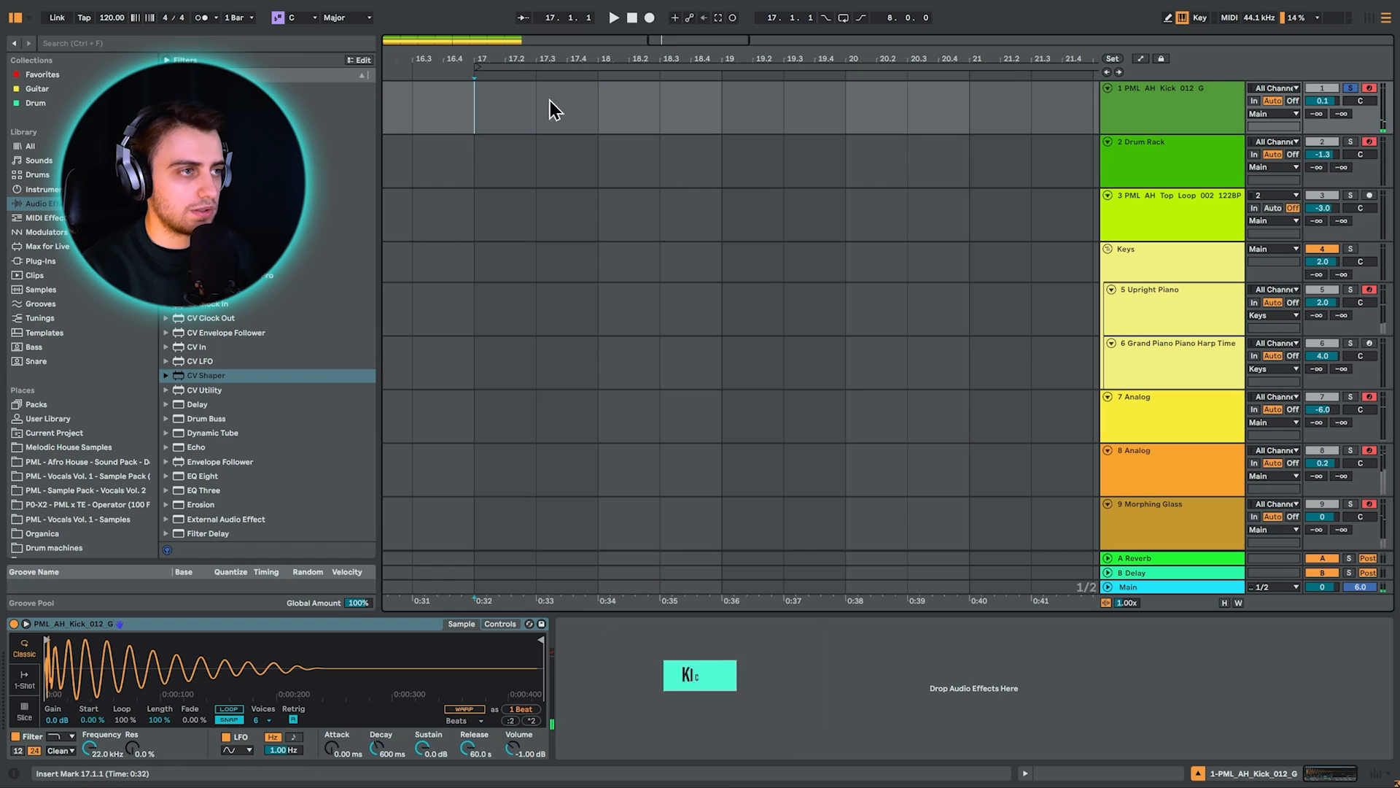
Create a one-bar MIDI clip at bar 17 on the kick track with a C3 sixteenth note on each of the four beats
key("ctrl+shift+m")
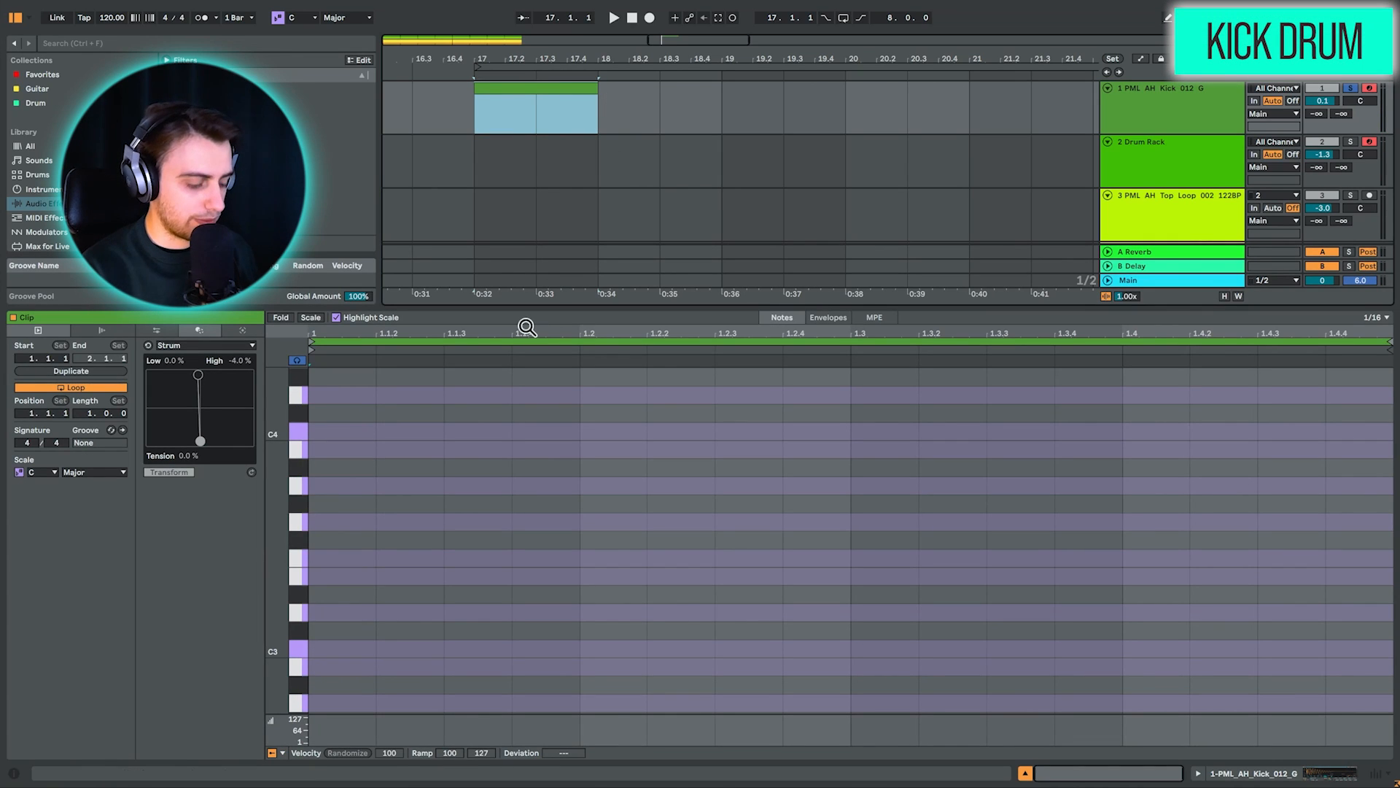
left_click(332, 648)
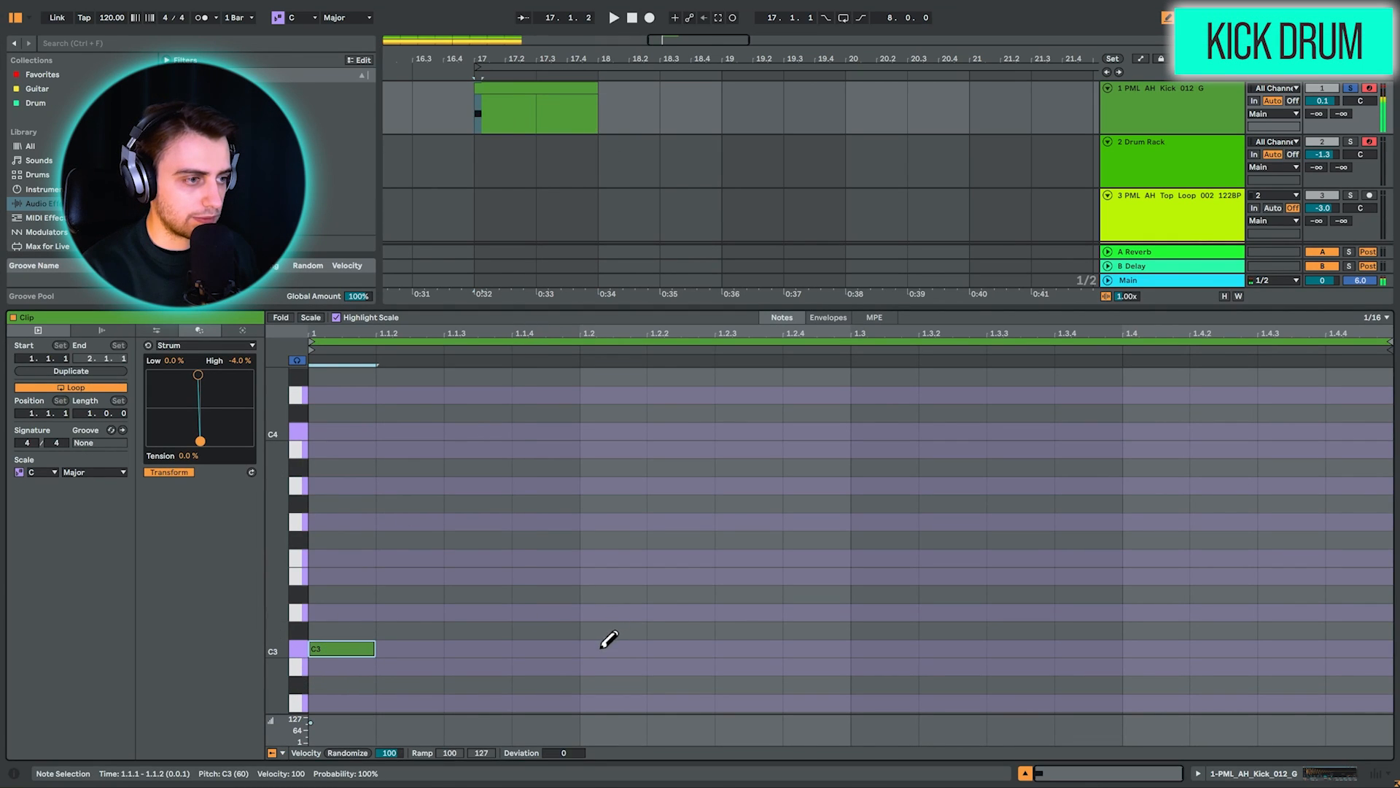
left_click(603, 648)
left_click(878, 648)
left_click(1138, 648)
Extend the kick clip to eight bars, from bar 17 to bar 25
left_click(573, 89)
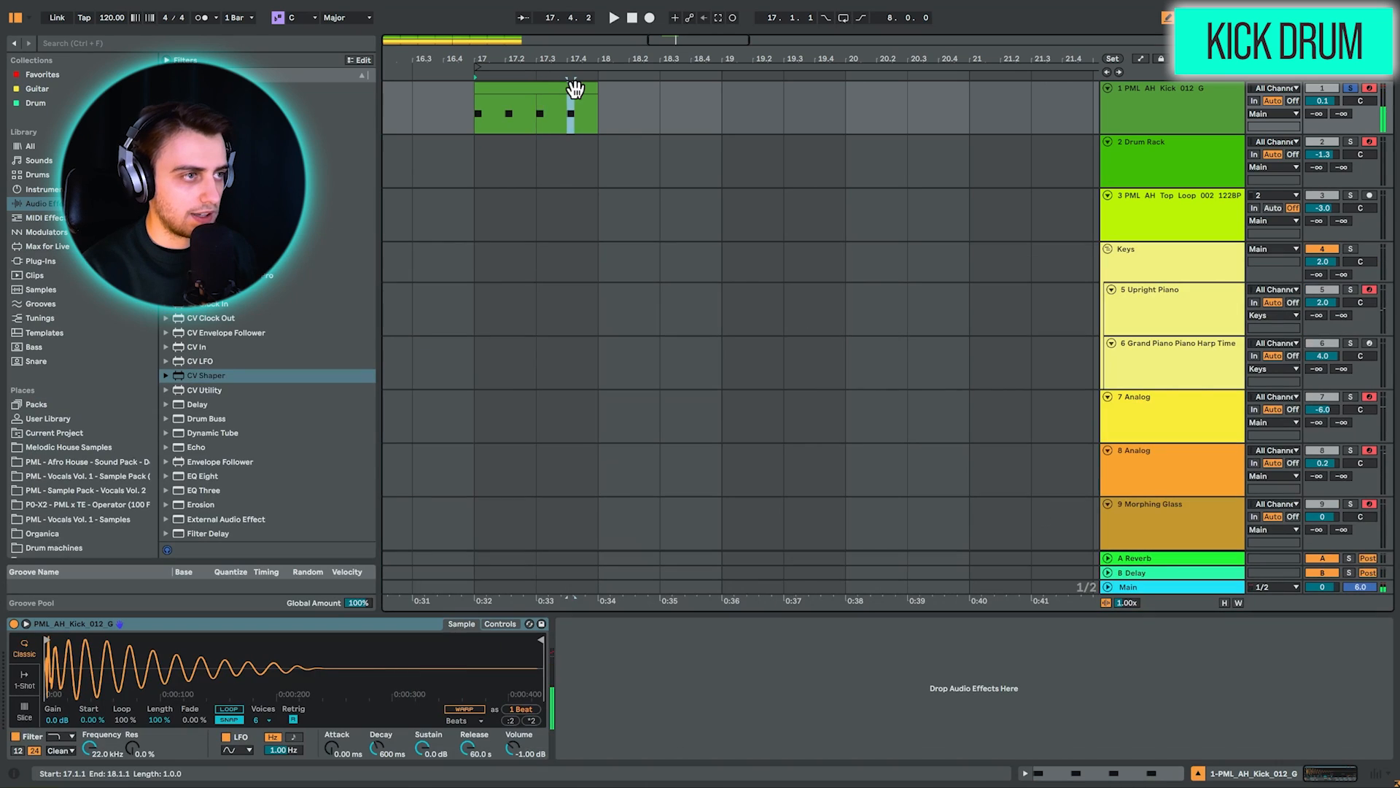
left_click(575, 88)
left_click_drag(593, 87, 846, 88)
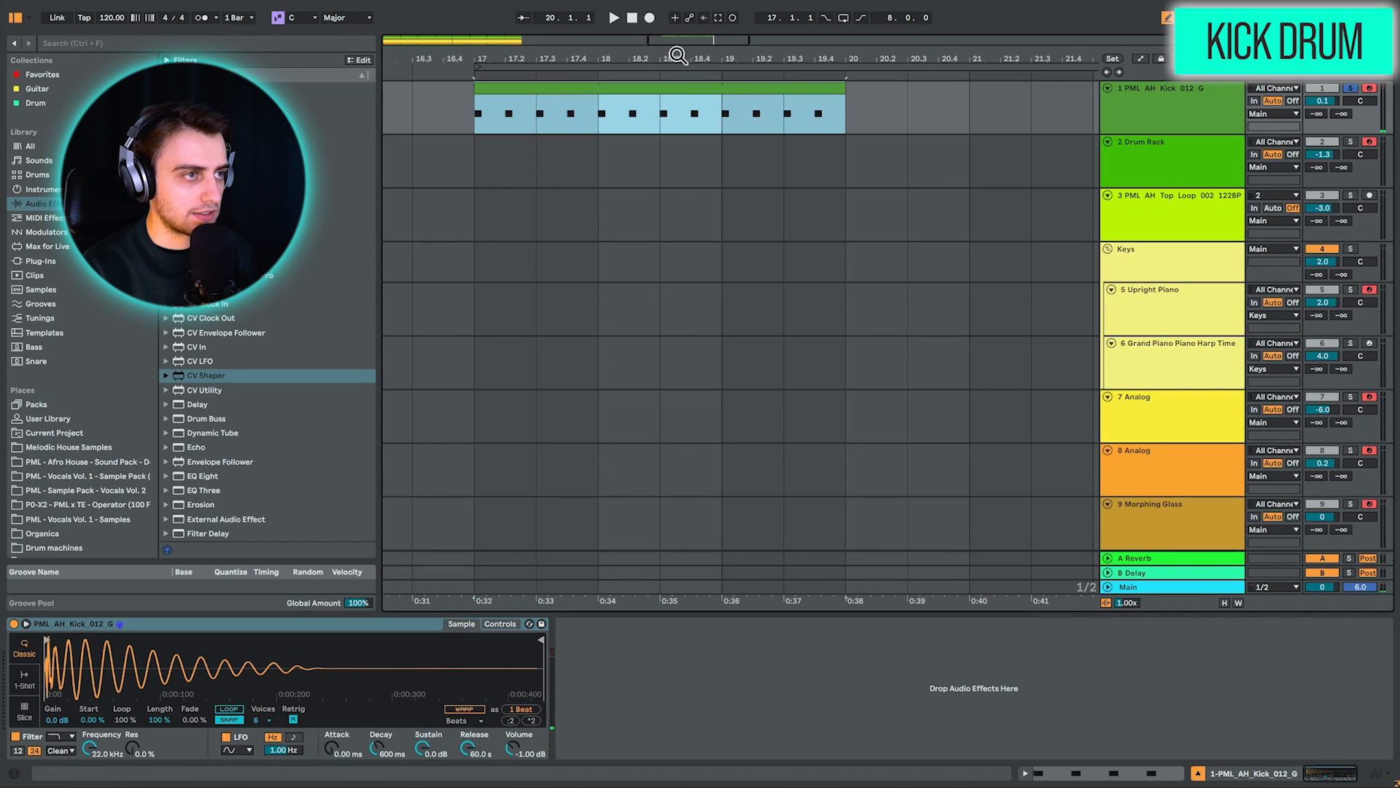
left_click_drag(677, 55, 880, 110)
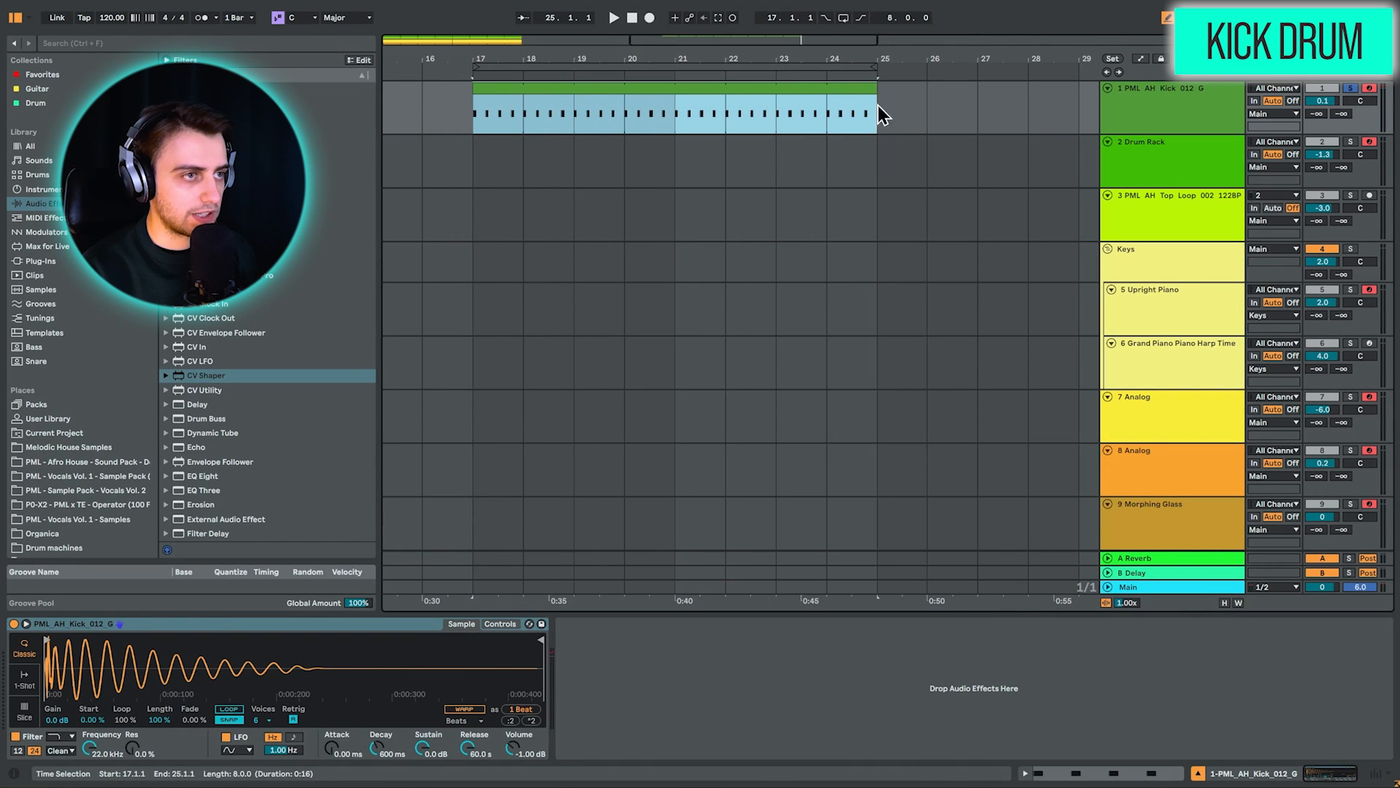
Create a one-bar MIDI clip at bar 17 on the Drum Rack track and audition a clap sound
left_click_drag(498, 59, 578, 81)
left_click_drag(565, 164, 612, 175)
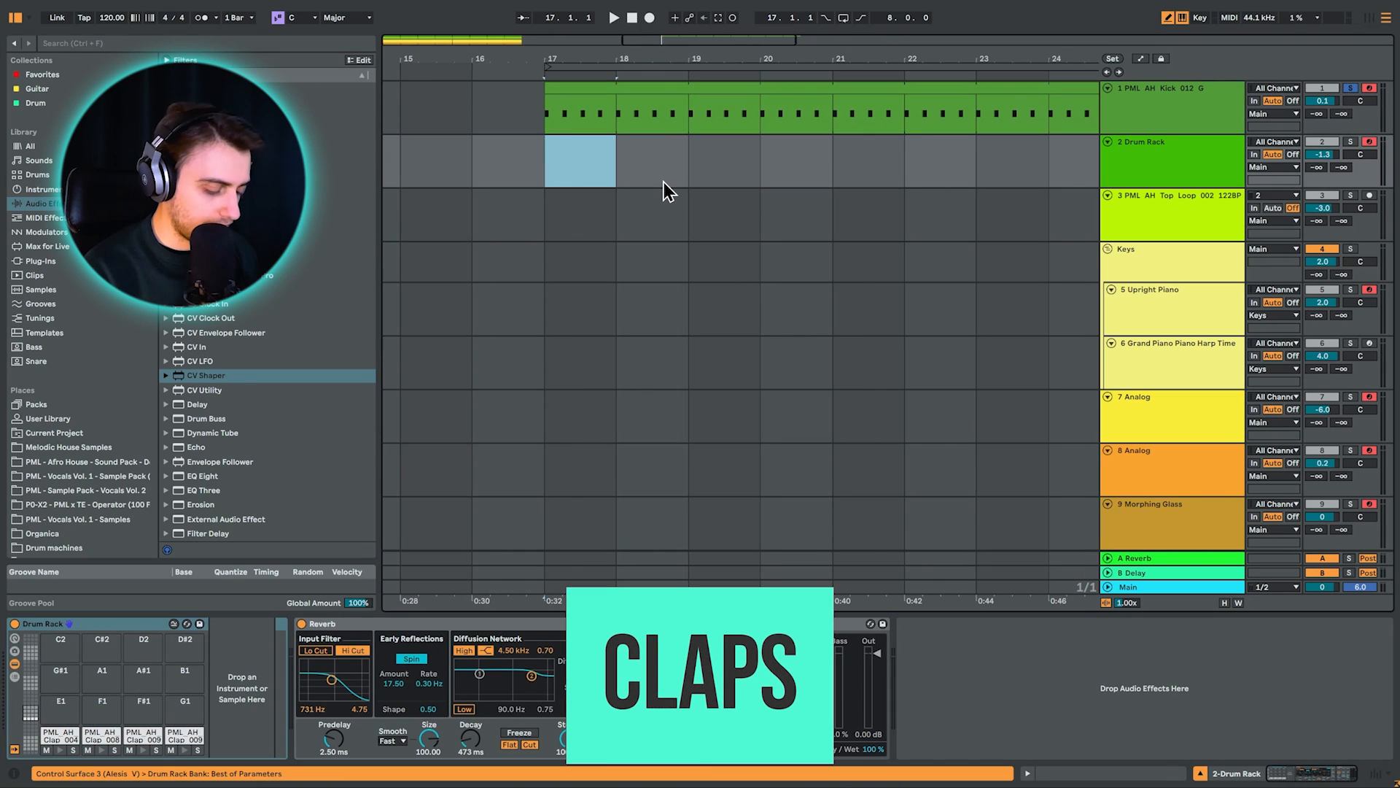
key("ctrl+shift+m")
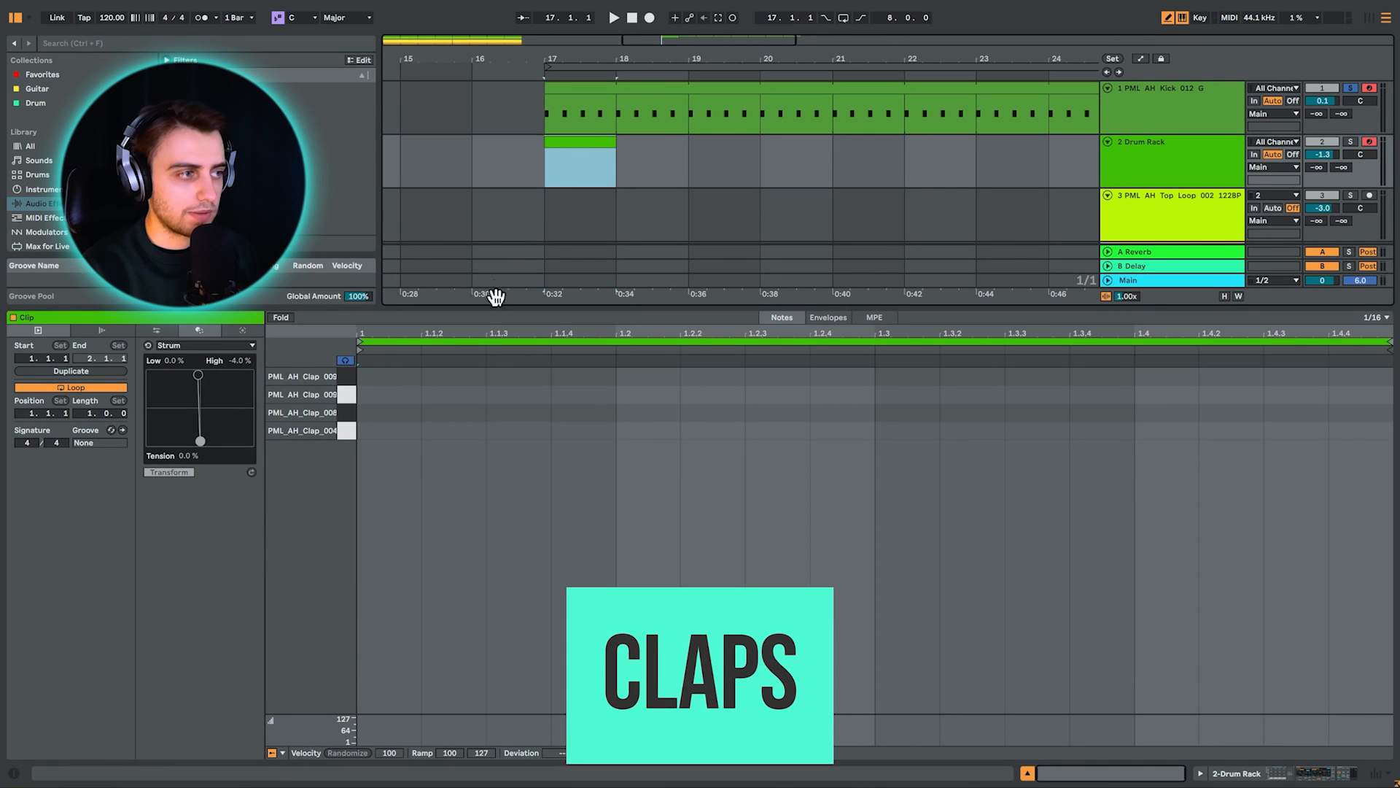
left_click(344, 413)
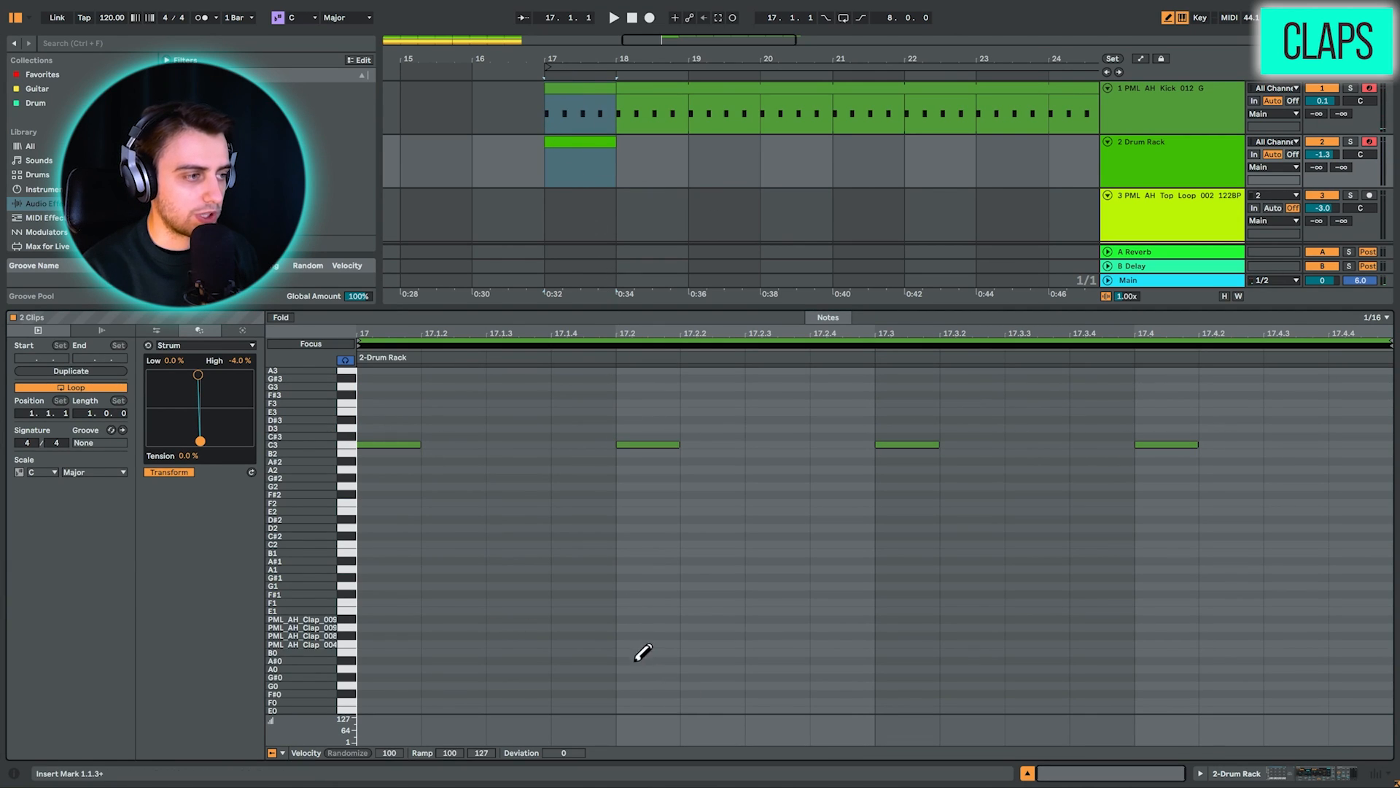
Add PML_AH_Clap_004 hits at 17.1.4, 17.2.3, 17.3.4 and 17.4.3 below the kick pattern and play the bar
left_click(602, 642)
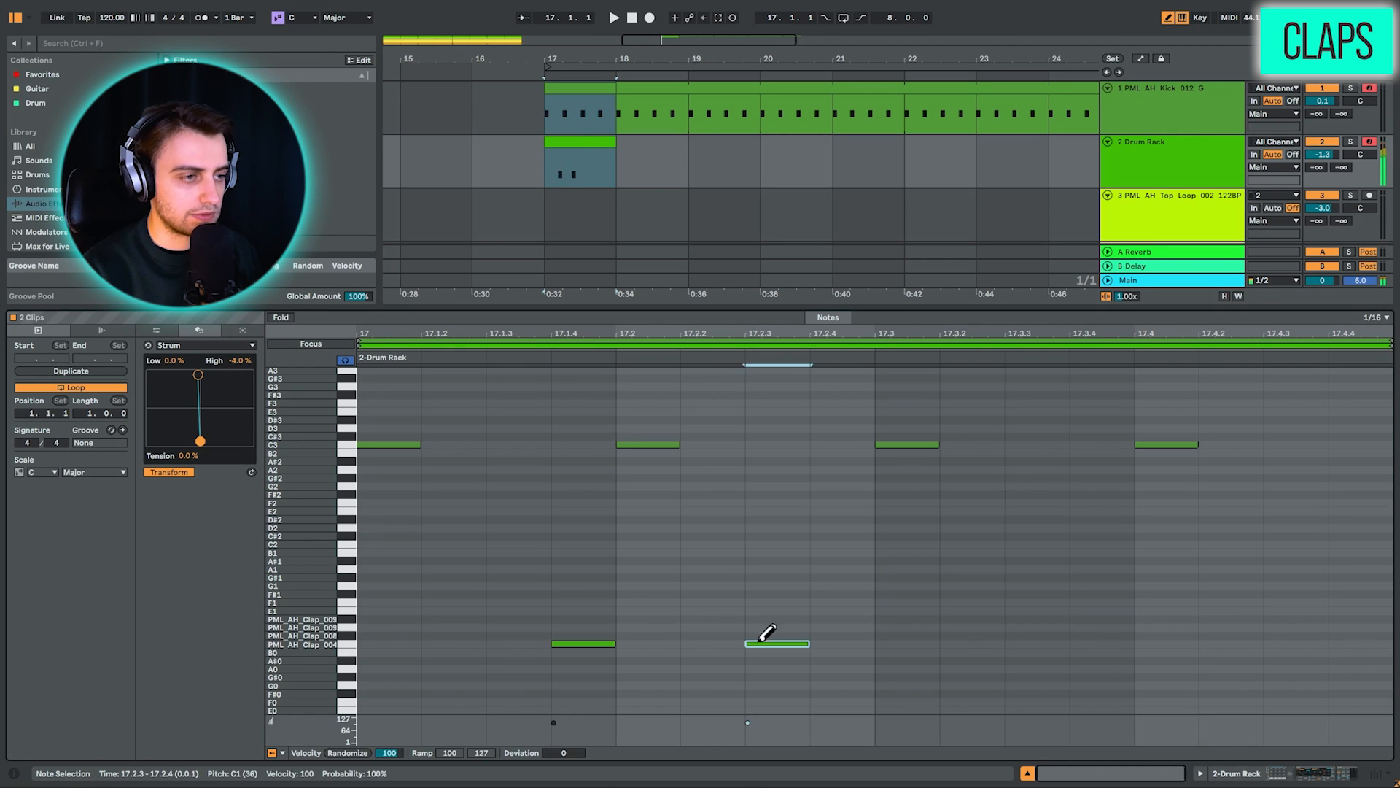
left_click(1036, 642)
key("space")
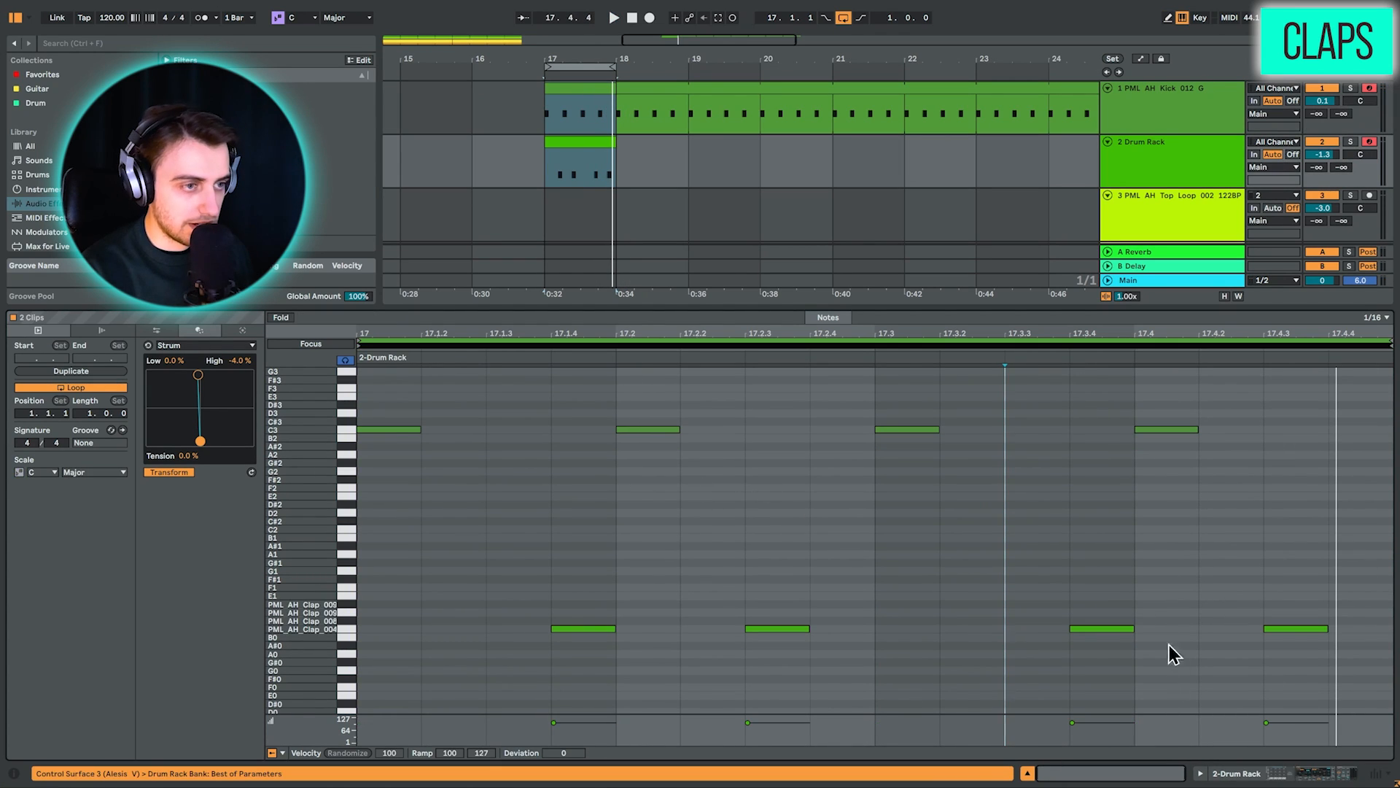
Shift the third clap hit one sixteenth later onto beat 17.4 and play the loop
left_click_drag(1109, 570, 1089, 722)
key("Right")
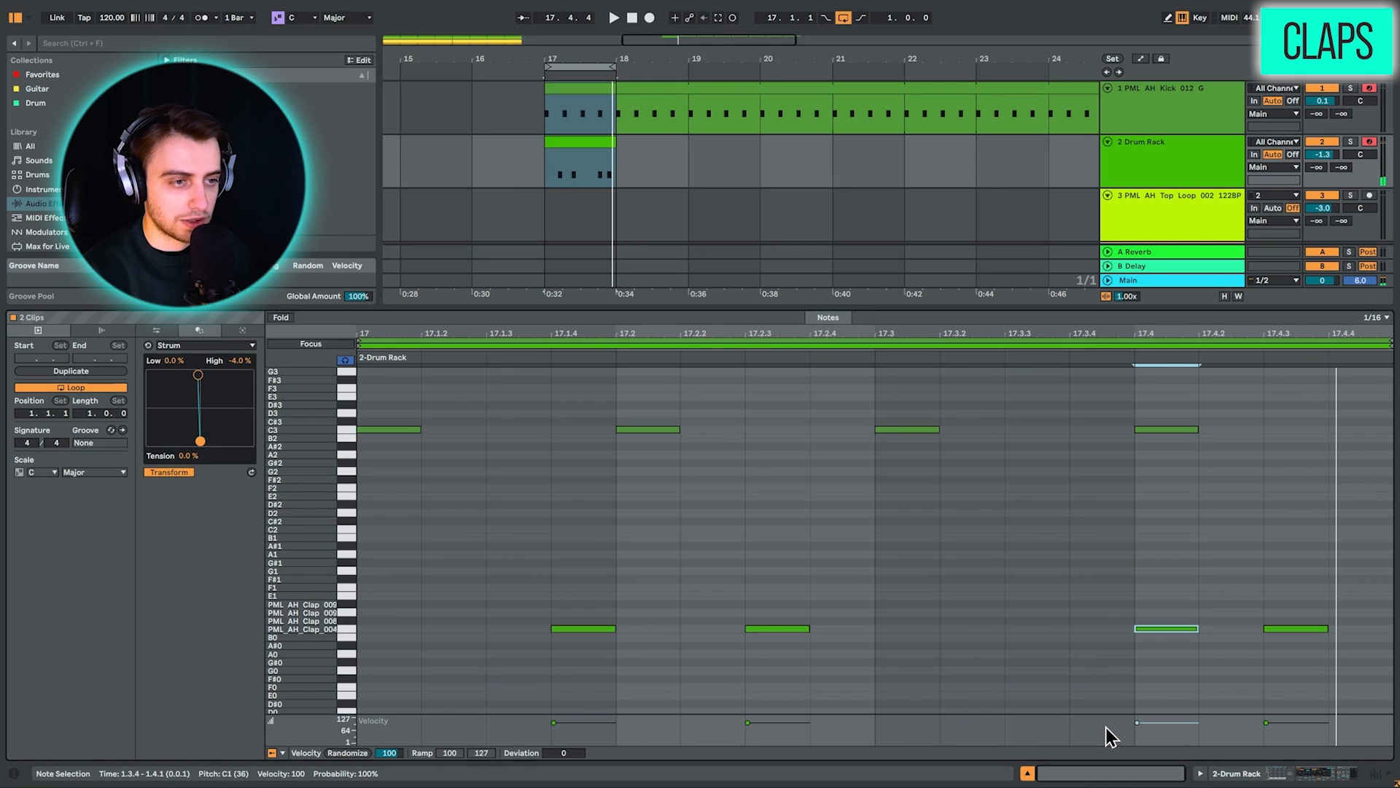
key("space")
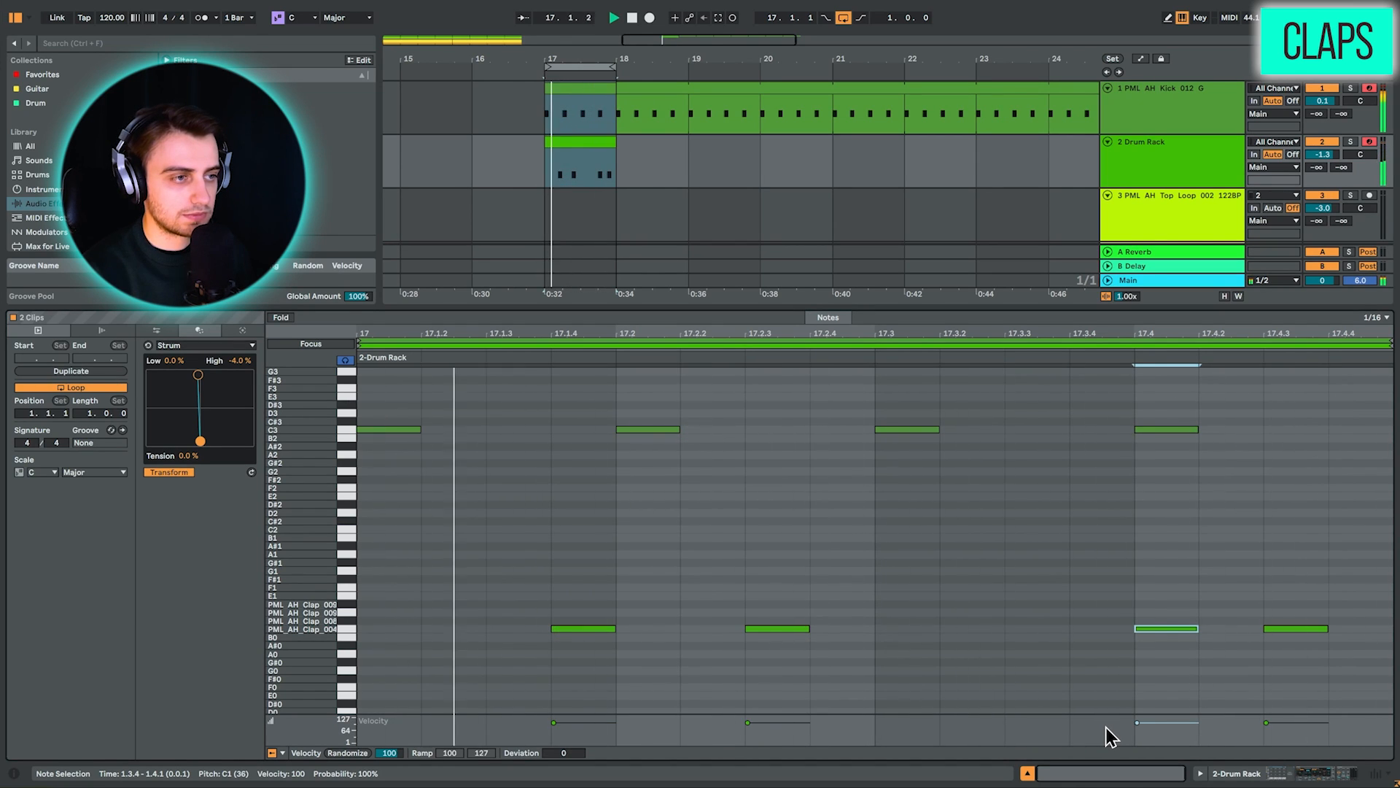
key("space")
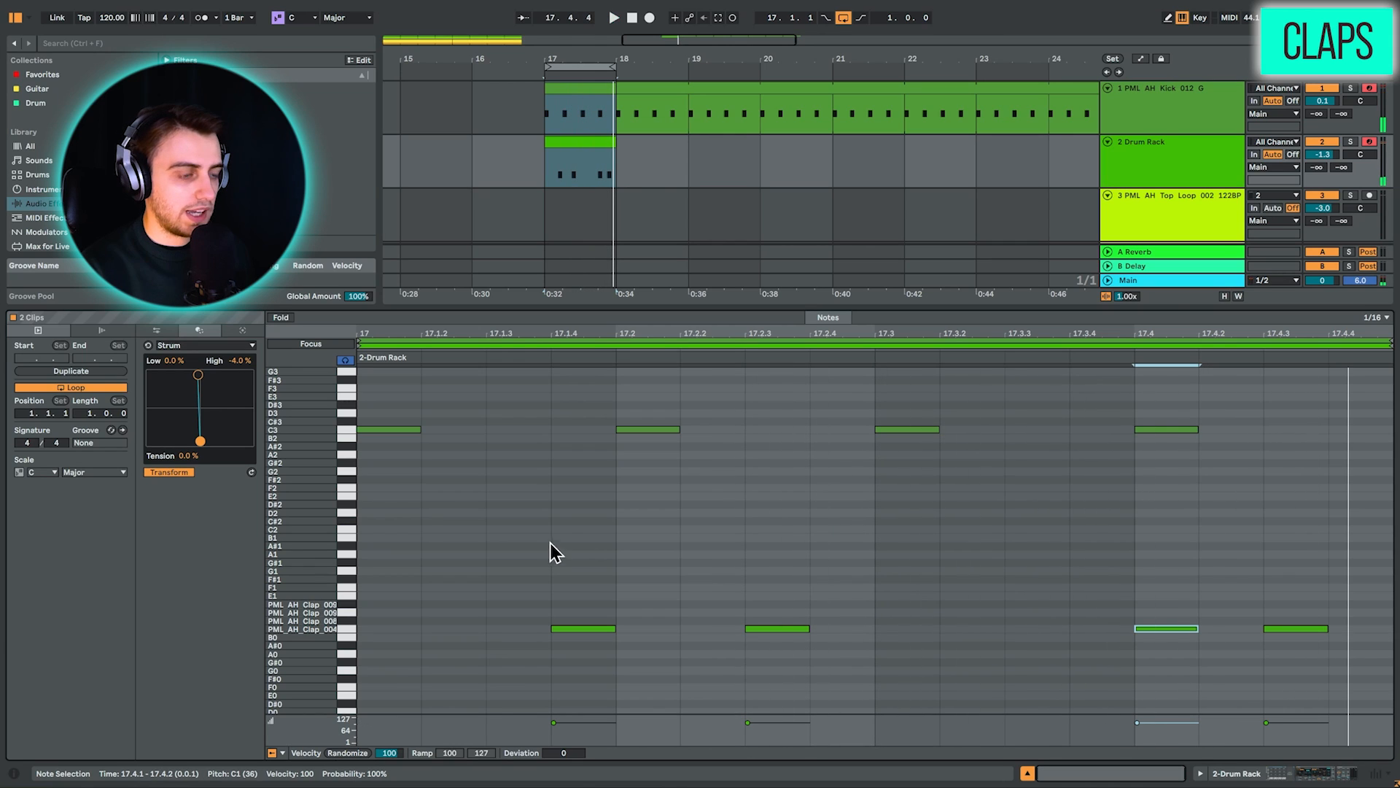
Layer the four-hit clap pattern onto the two clap sounds directly above PML_AH_Clap_004 and play the result
left_click_drag(480, 599, 1332, 713)
left_click(585, 140)
left_click_drag(429, 576, 1329, 387)
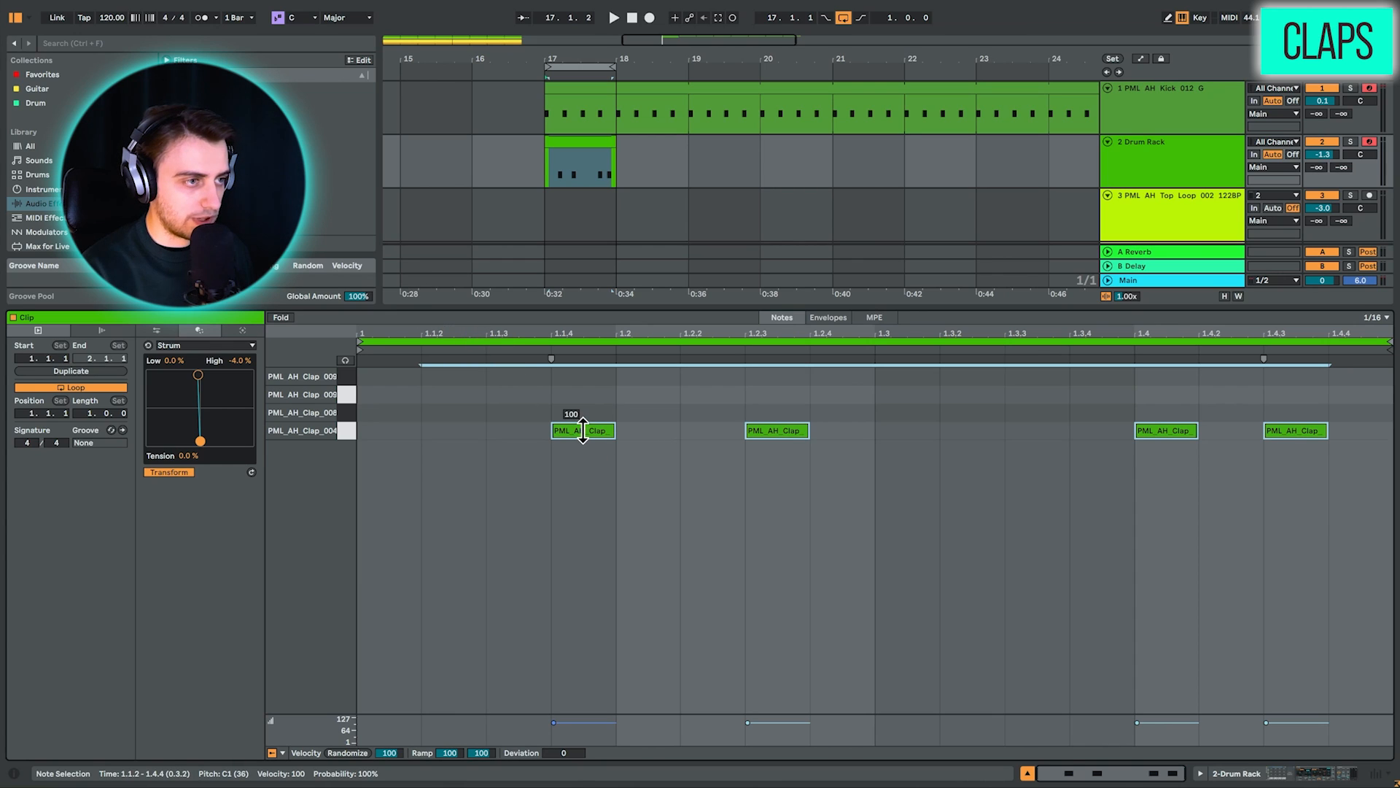
left_click_drag(583, 432, 585, 396)
key("space")
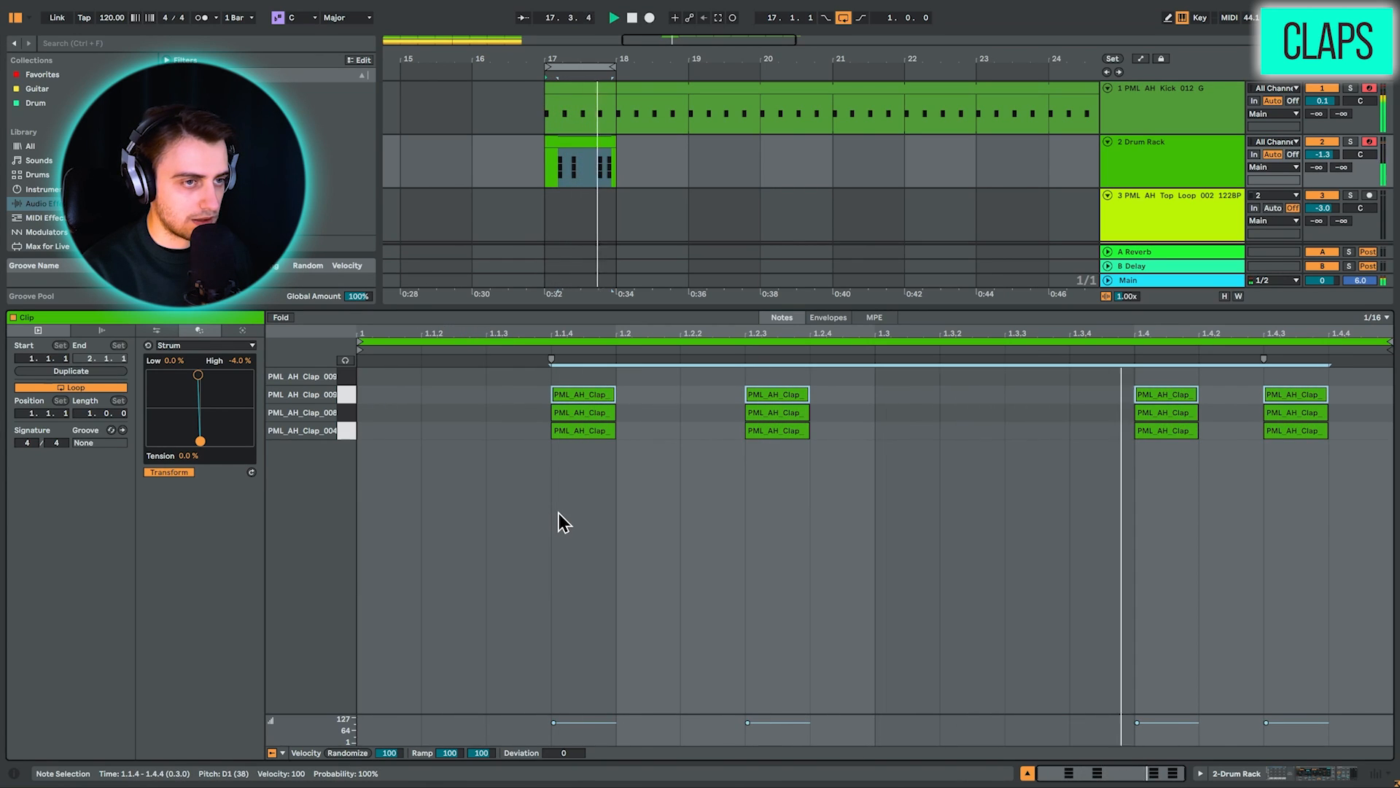
key("space")
Audition the upper clap sounds, move the upper layer's second and fourth hits to the topmost clap sound, and play the loop
left_click(347, 401)
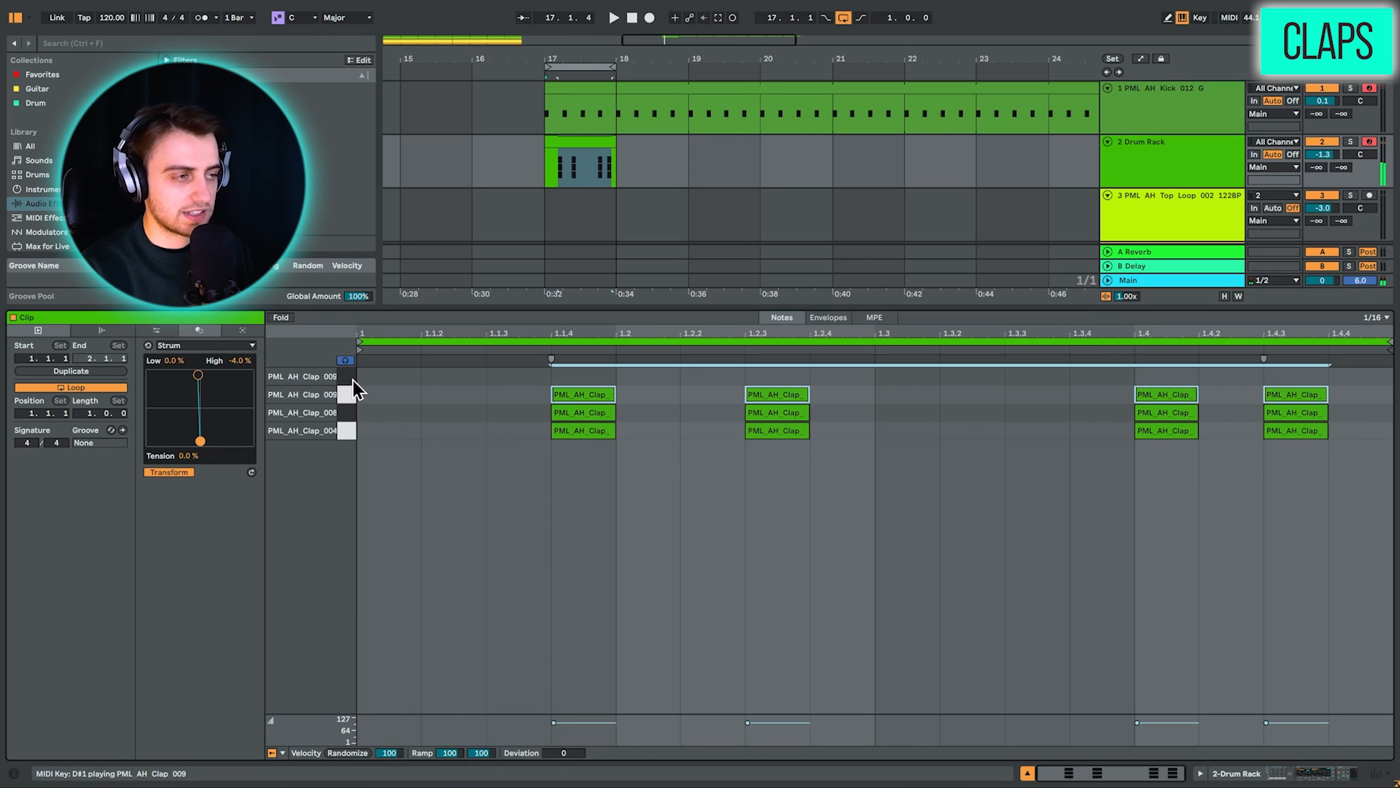
left_click(352, 380)
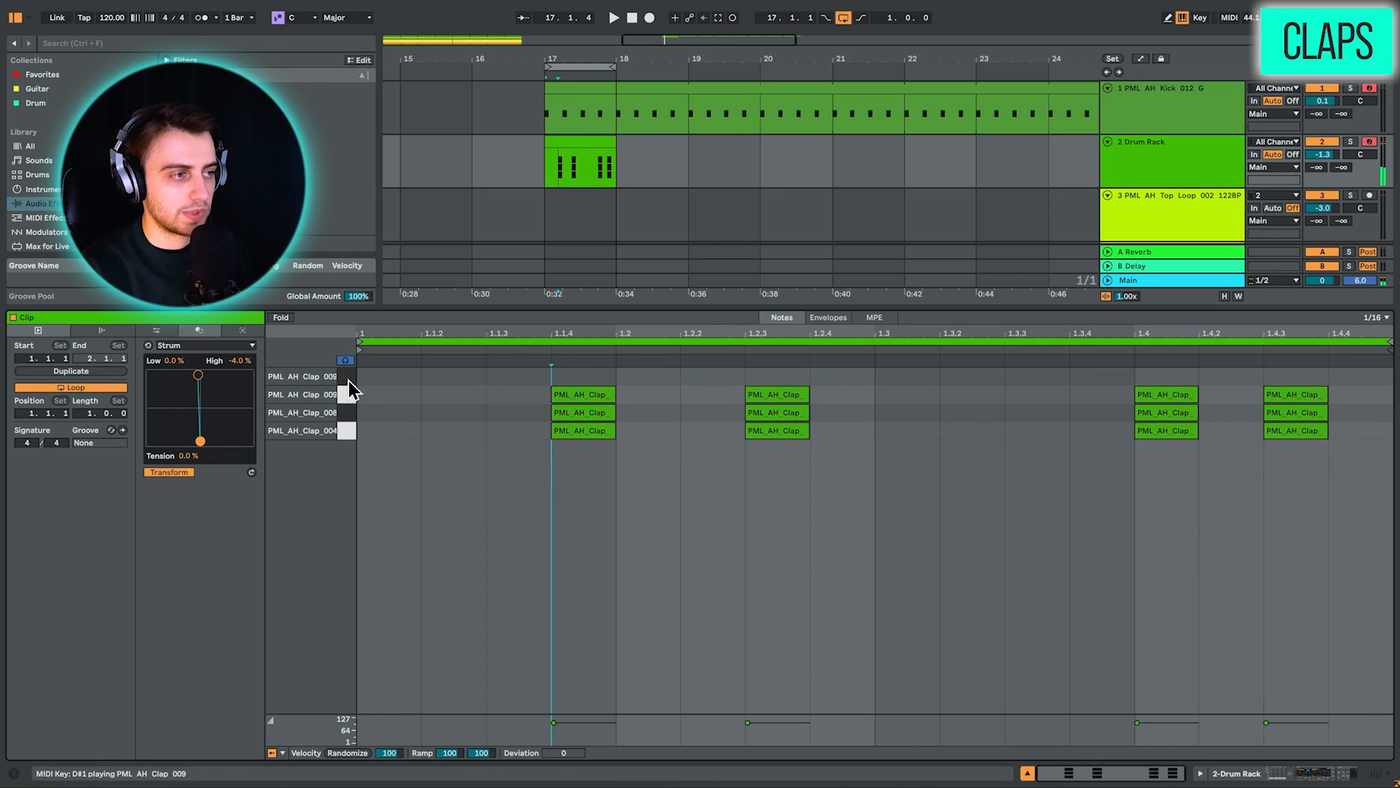
left_click(351, 376)
left_click(799, 397)
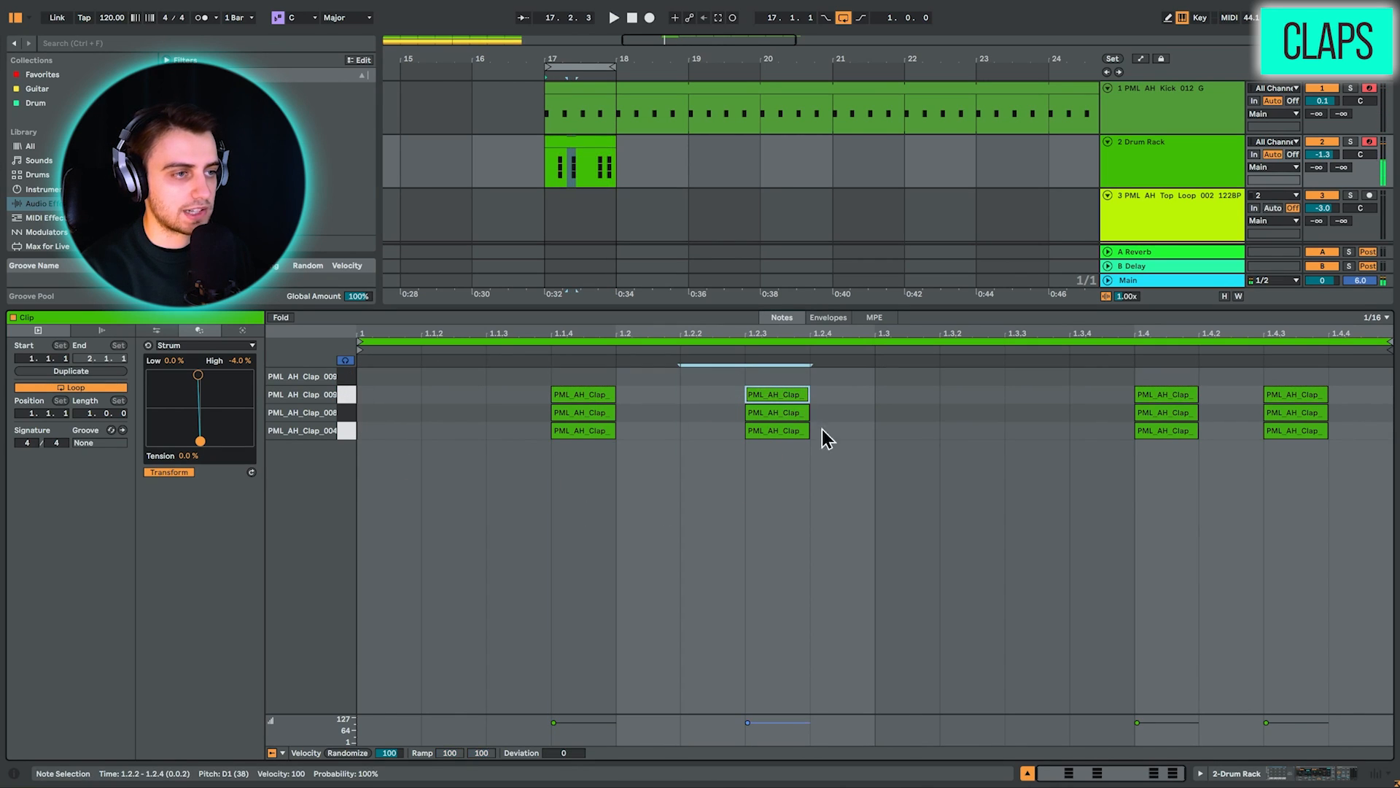
key("Up")
left_click(1273, 395)
key("Up")
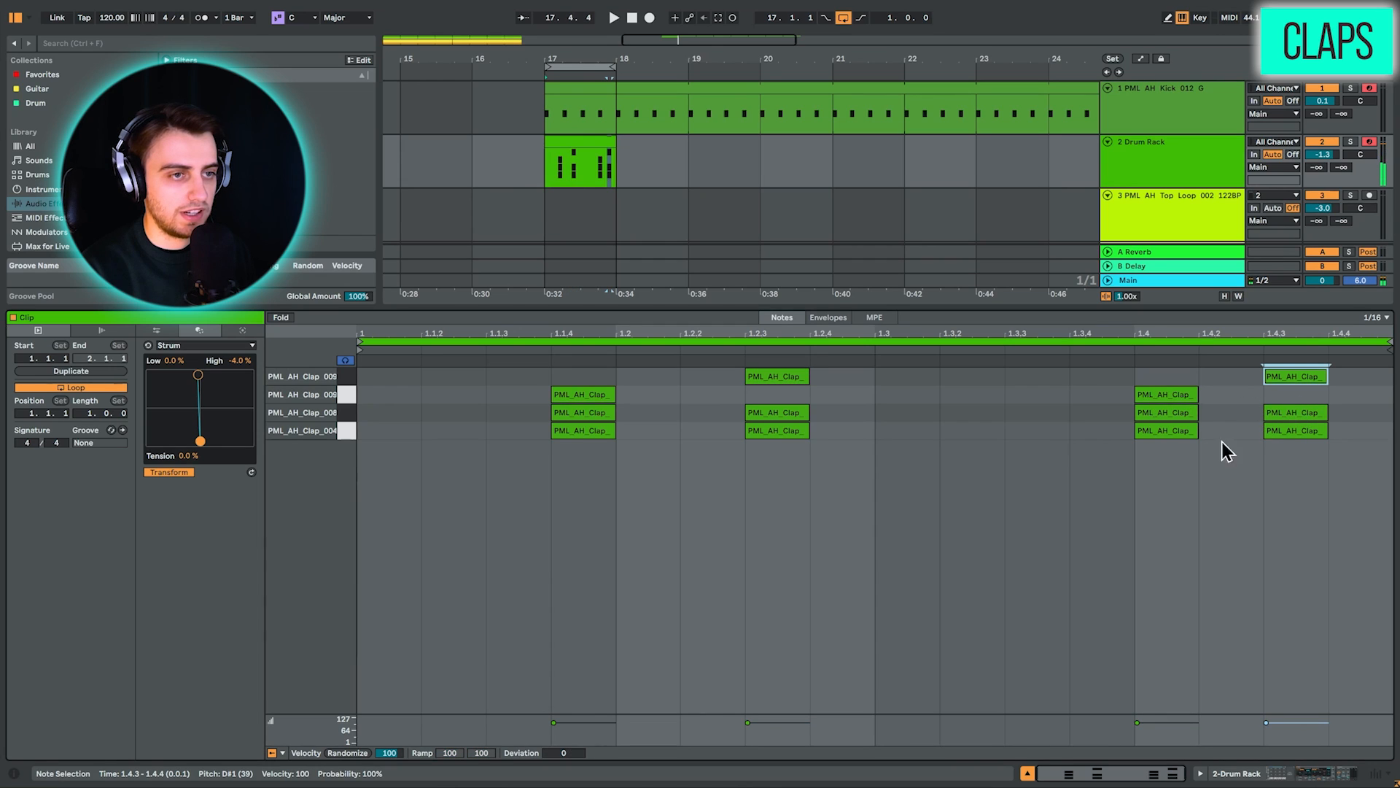
key("space")
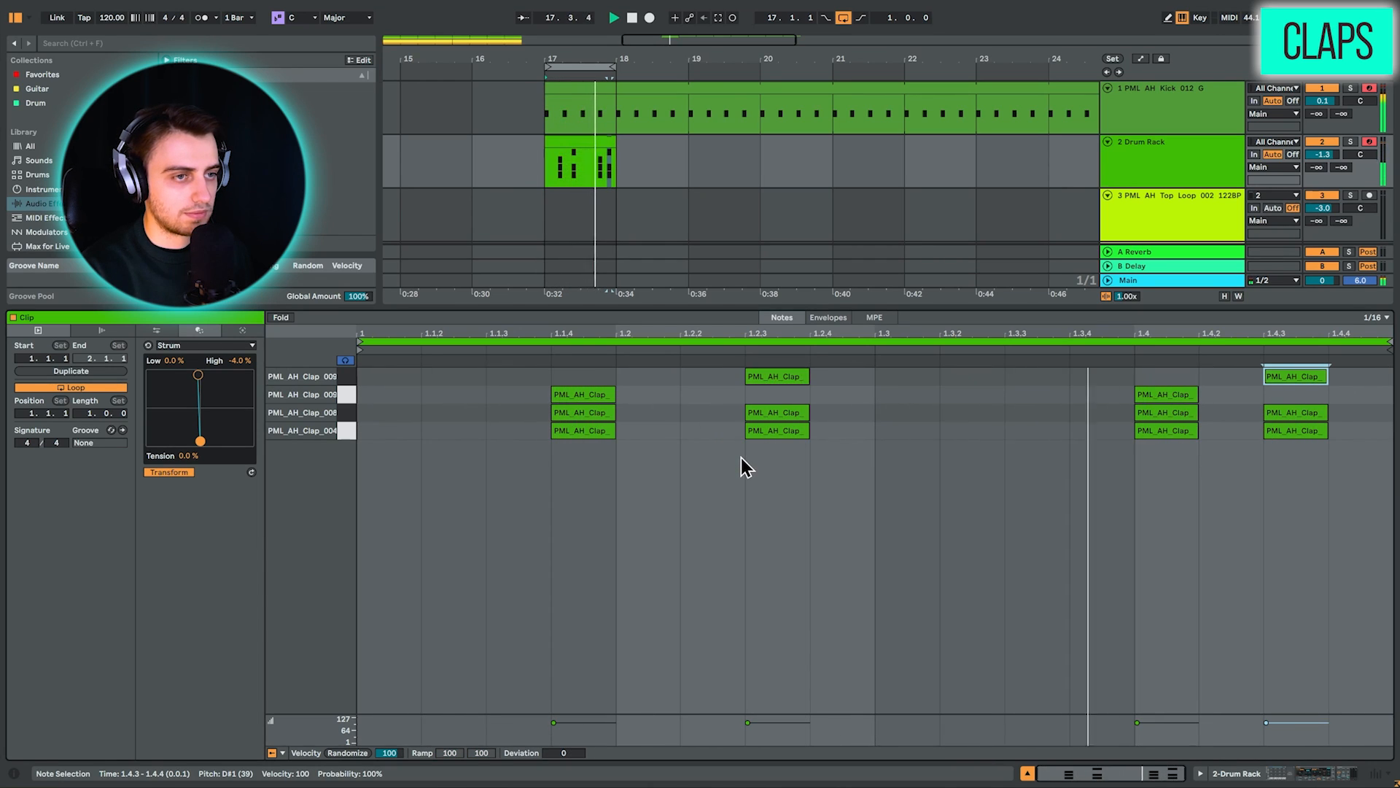
left_click(616, 487)
key("space")
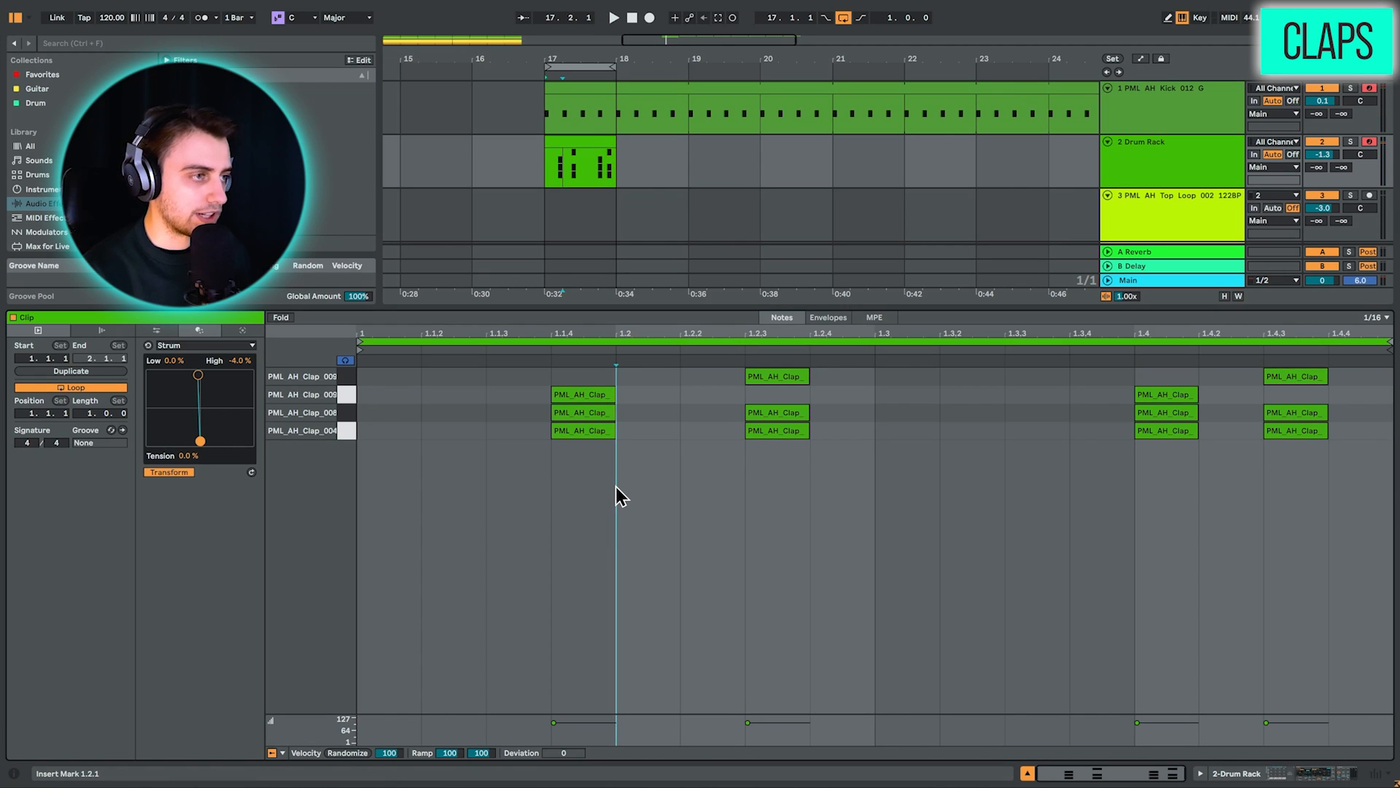
Apply a Strum transform with Low 0.0% and High -8.0% to all the clap notes and play the loop
left_click(167, 333)
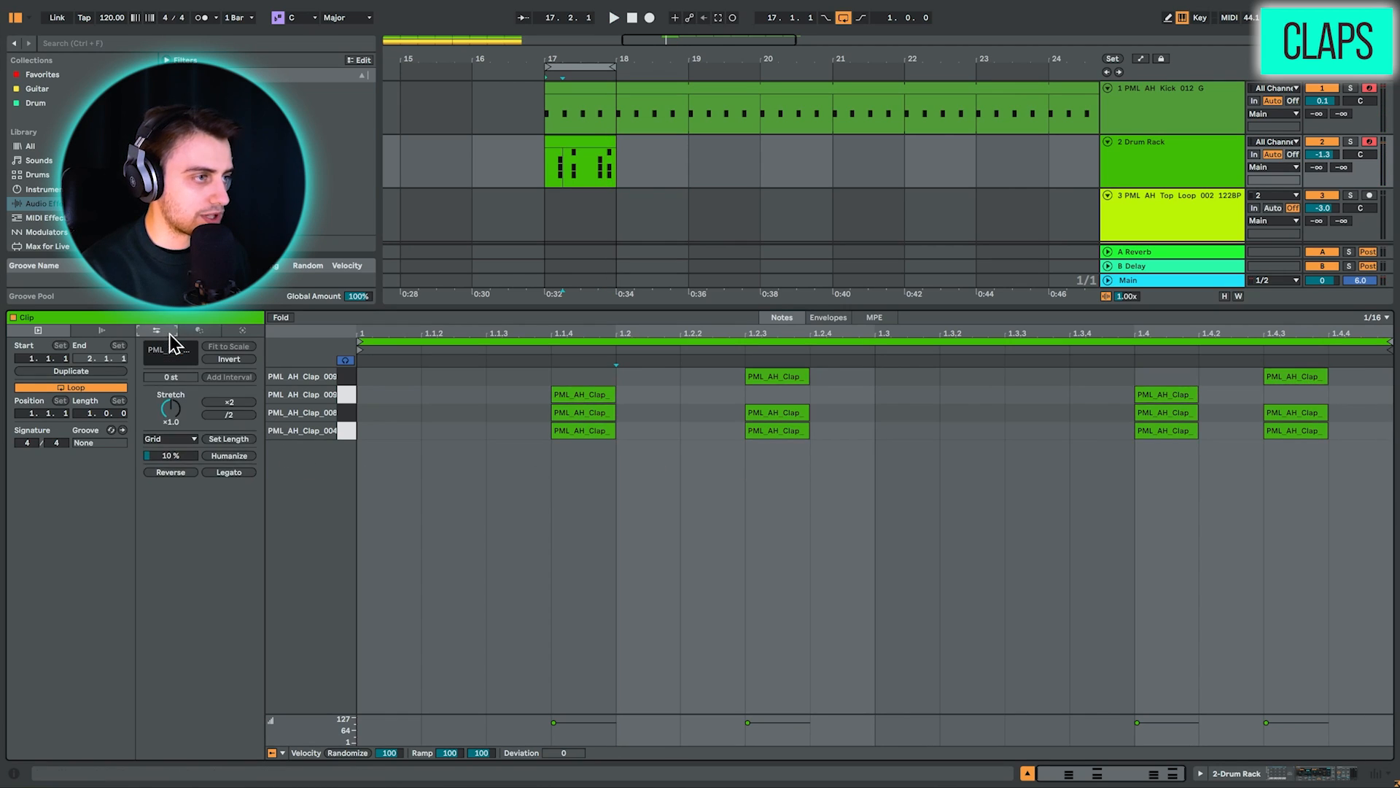
left_click(199, 332)
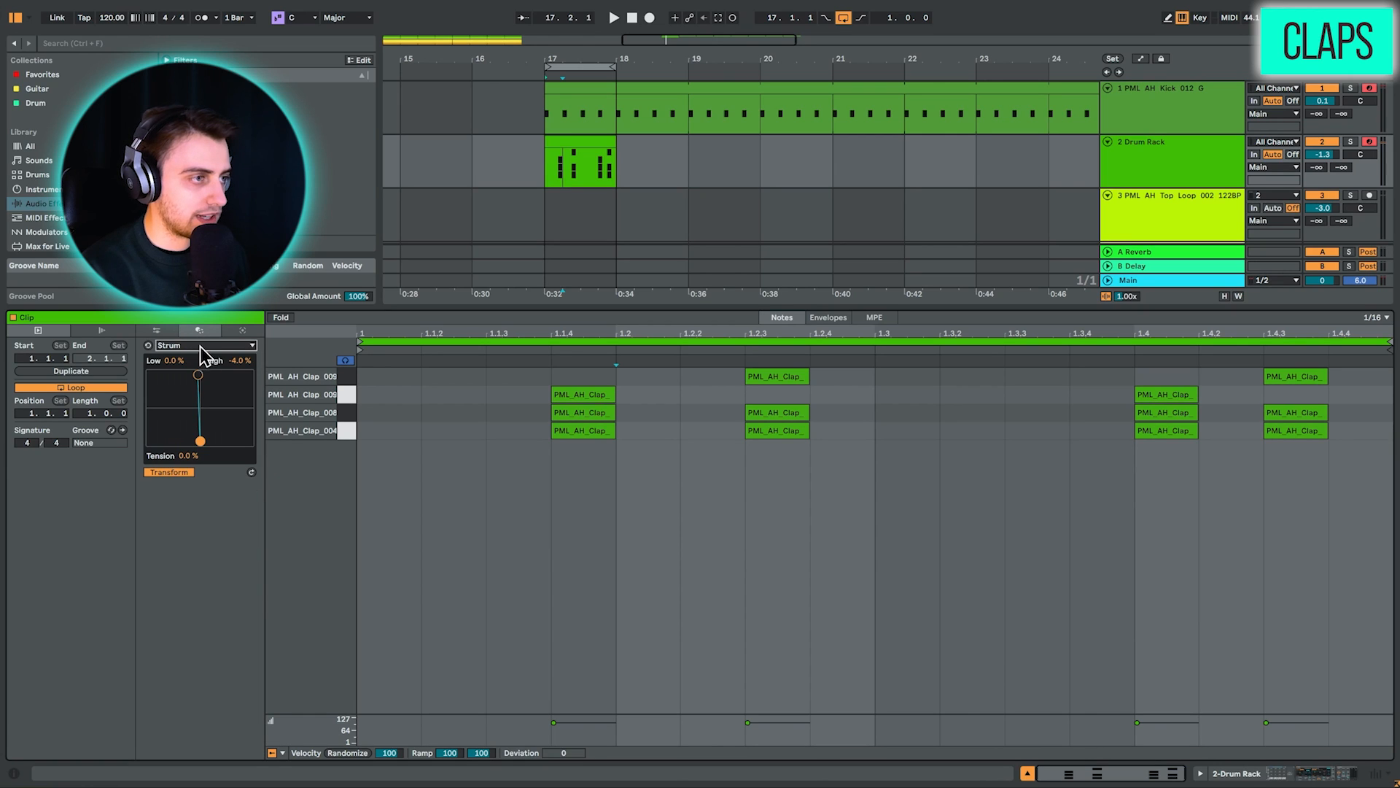
left_click_drag(197, 376, 196, 393)
left_click_drag(550, 332, 593, 413)
left_click_drag(575, 334, 552, 245)
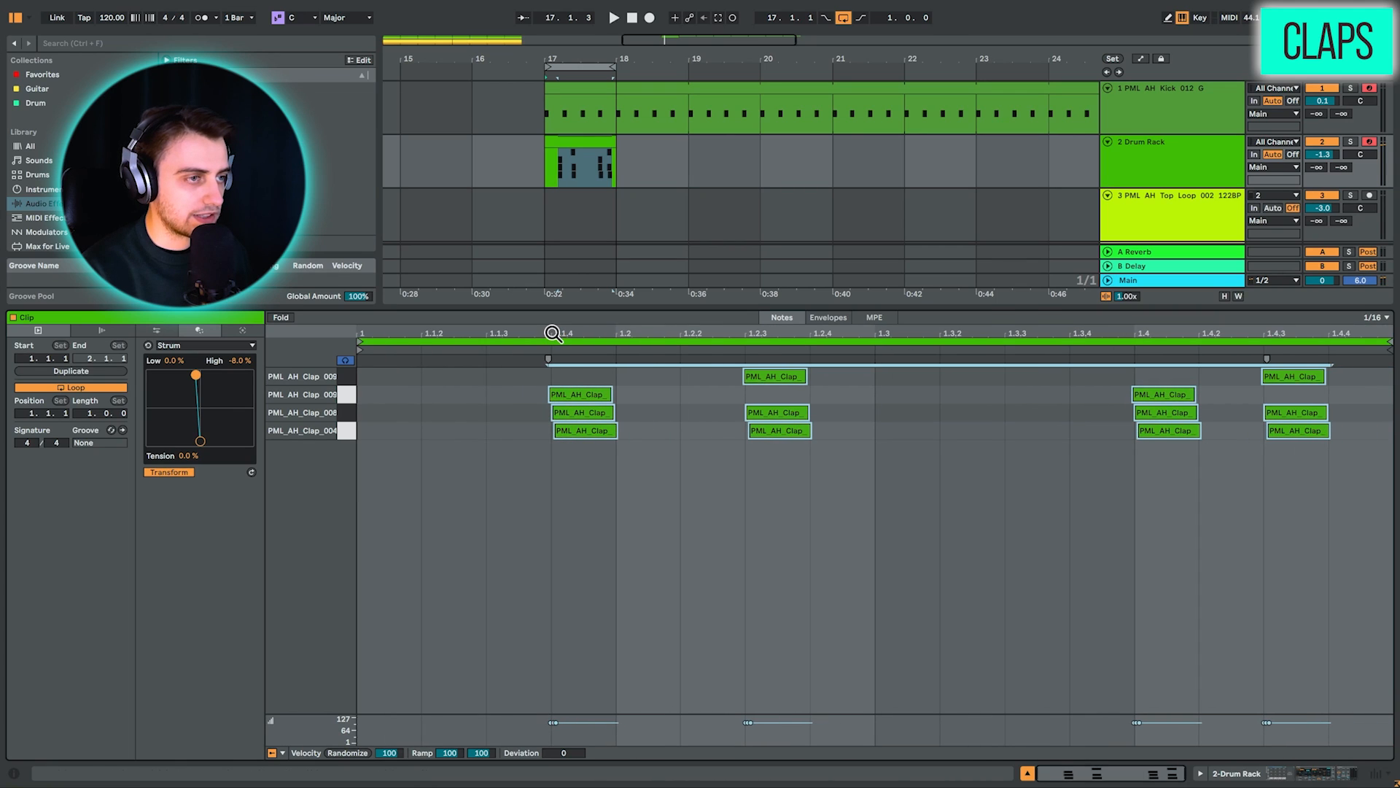
key("space")
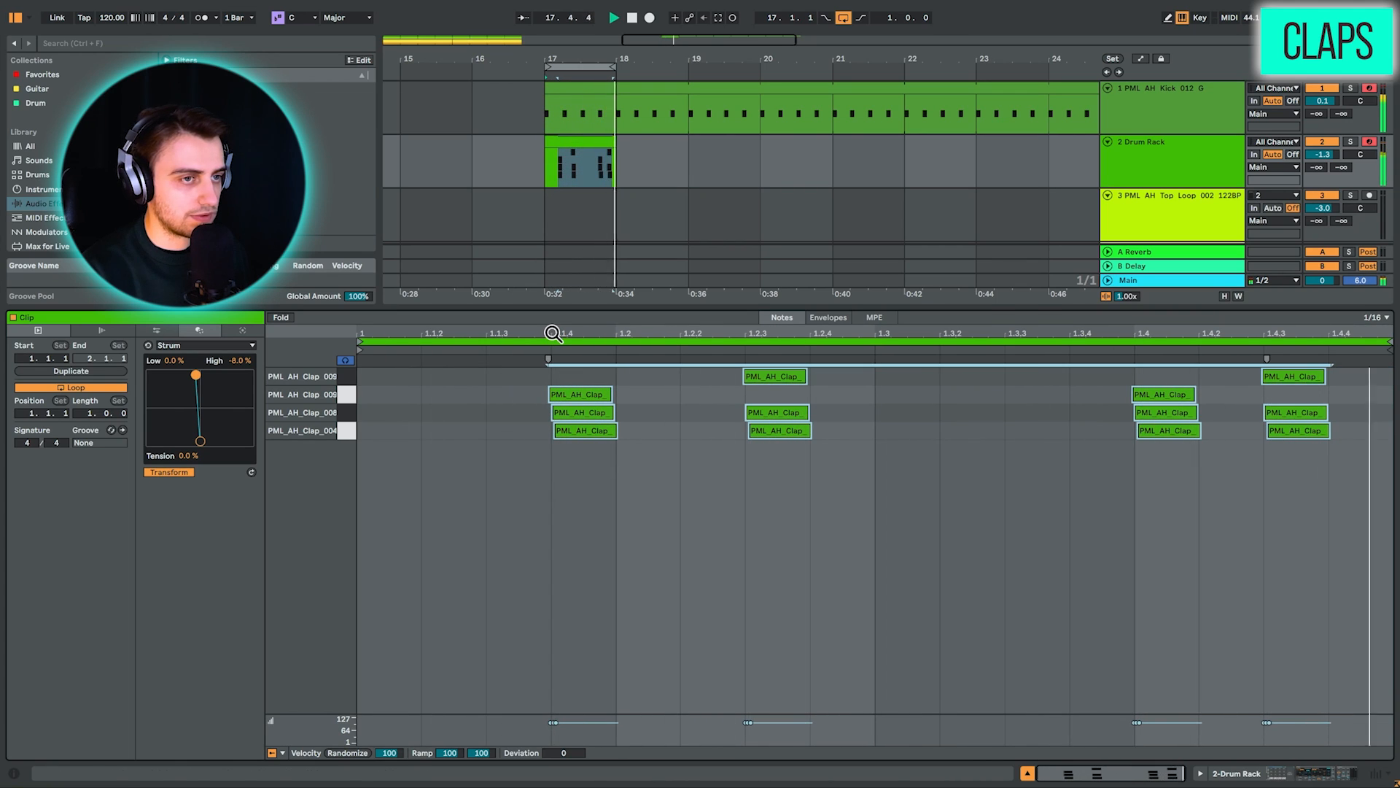
key("space")
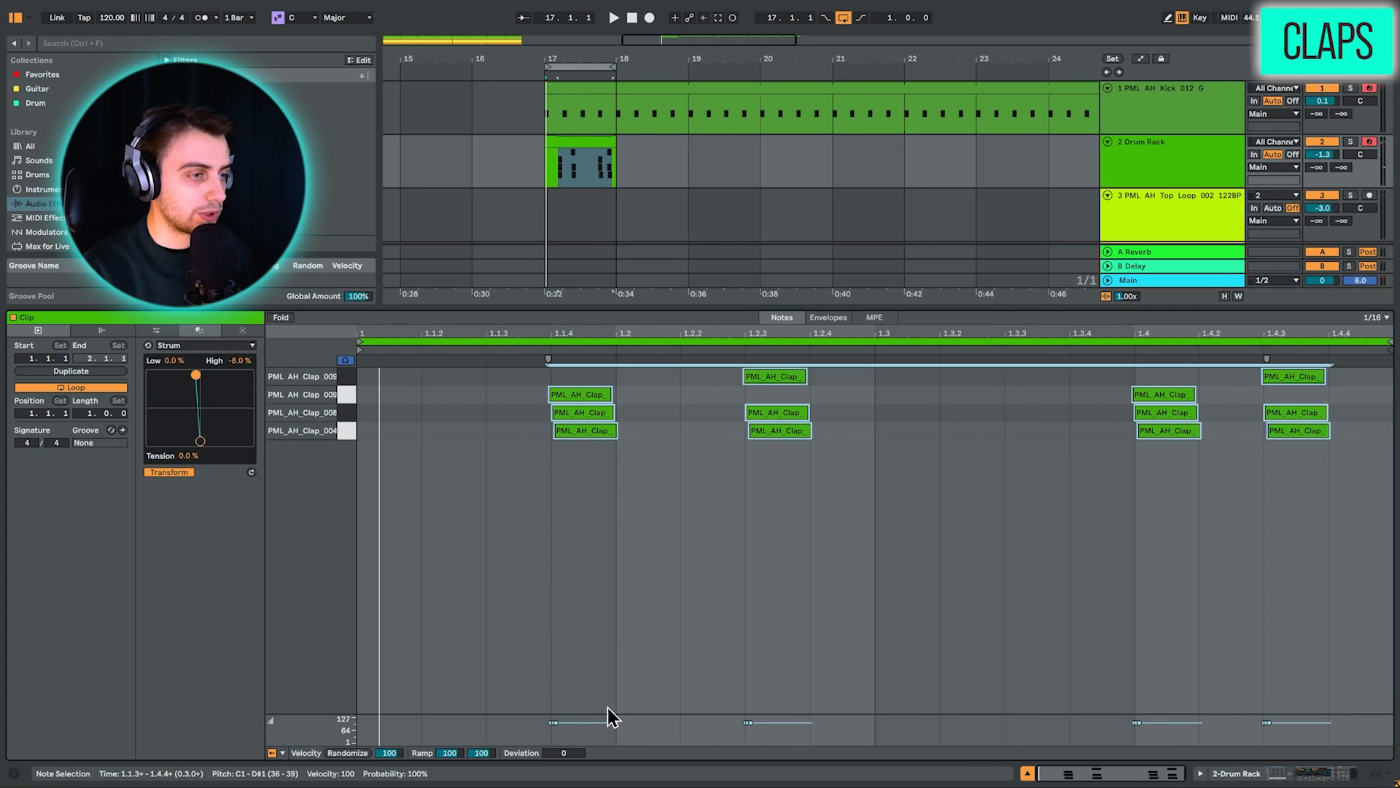
Randomize the clap velocities by 34 and lower the first and third hits' velocities to a range of 72 to 92
left_click_drag(616, 716, 628, 568)
left_click_drag(389, 755, 394, 764)
key("space")
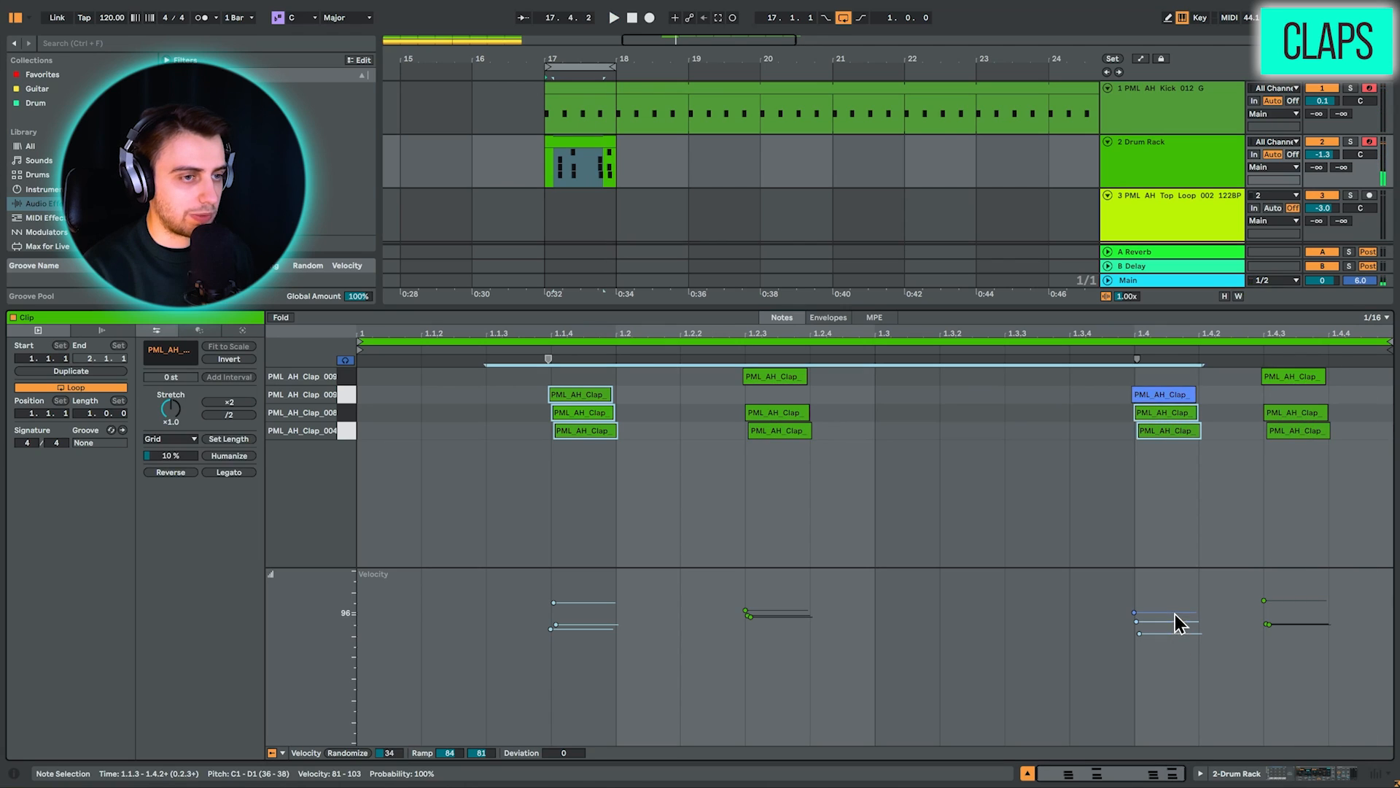
left_click_drag(1180, 624, 1180, 635)
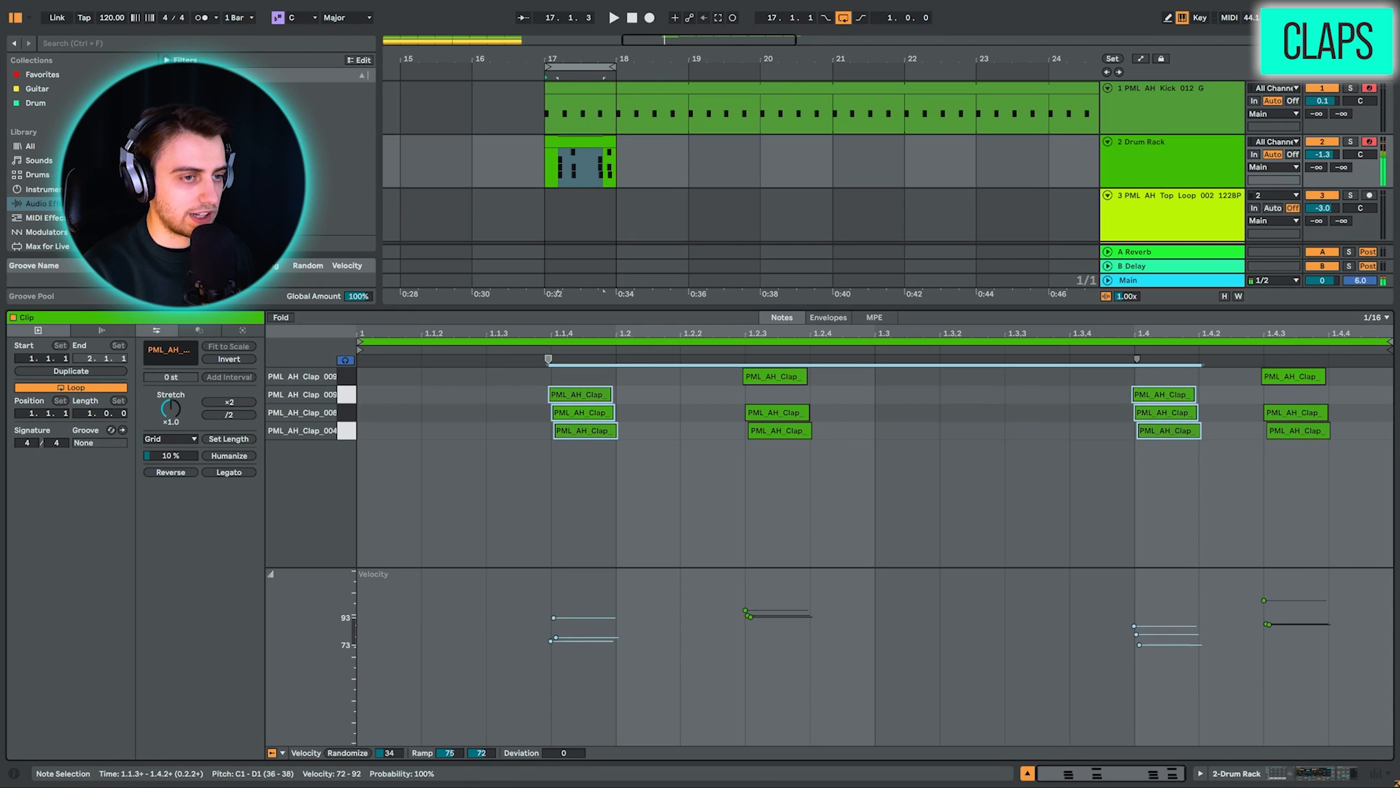
key("space")
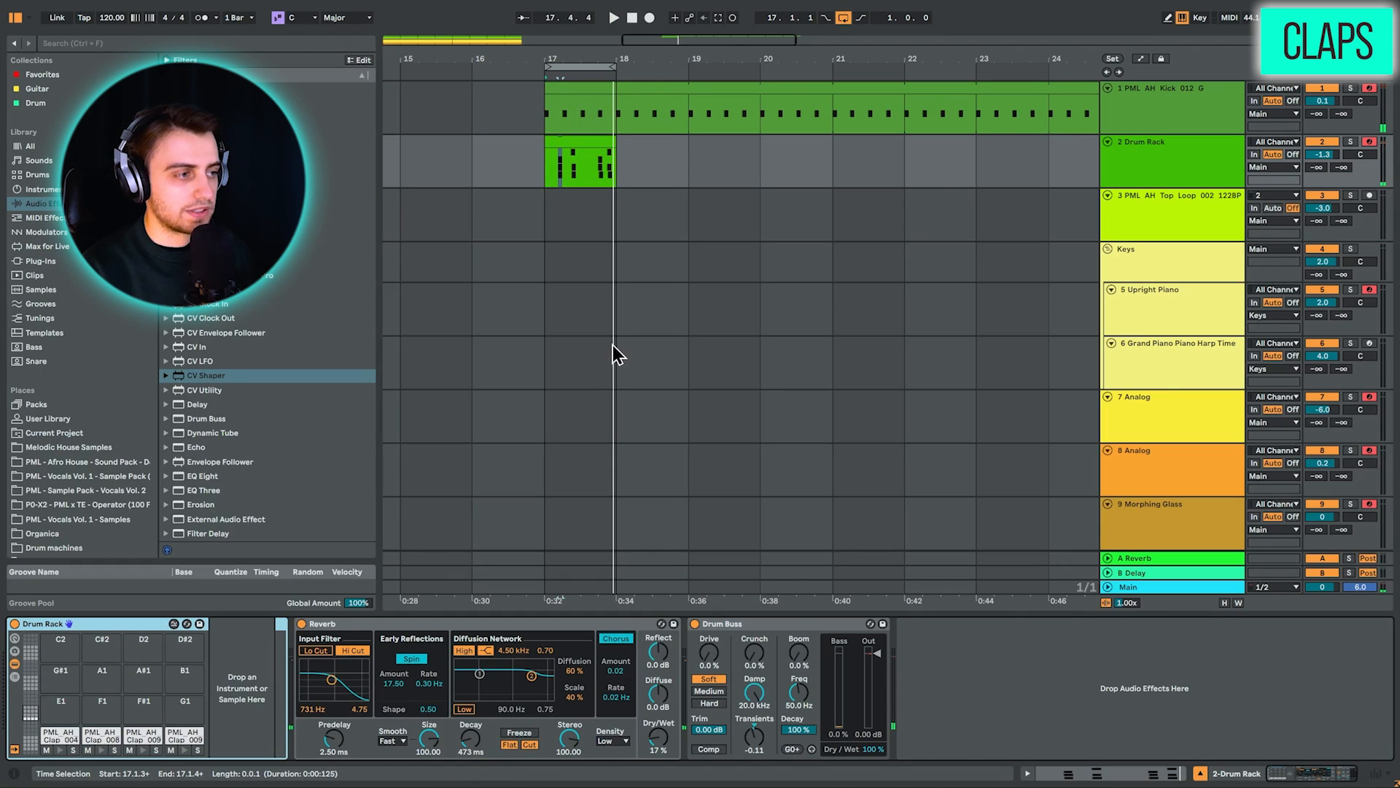
Audition the clap pads in the Drum Rack and examine their sample settings and the Reverb and Drum Buss effects
left_click(47, 742)
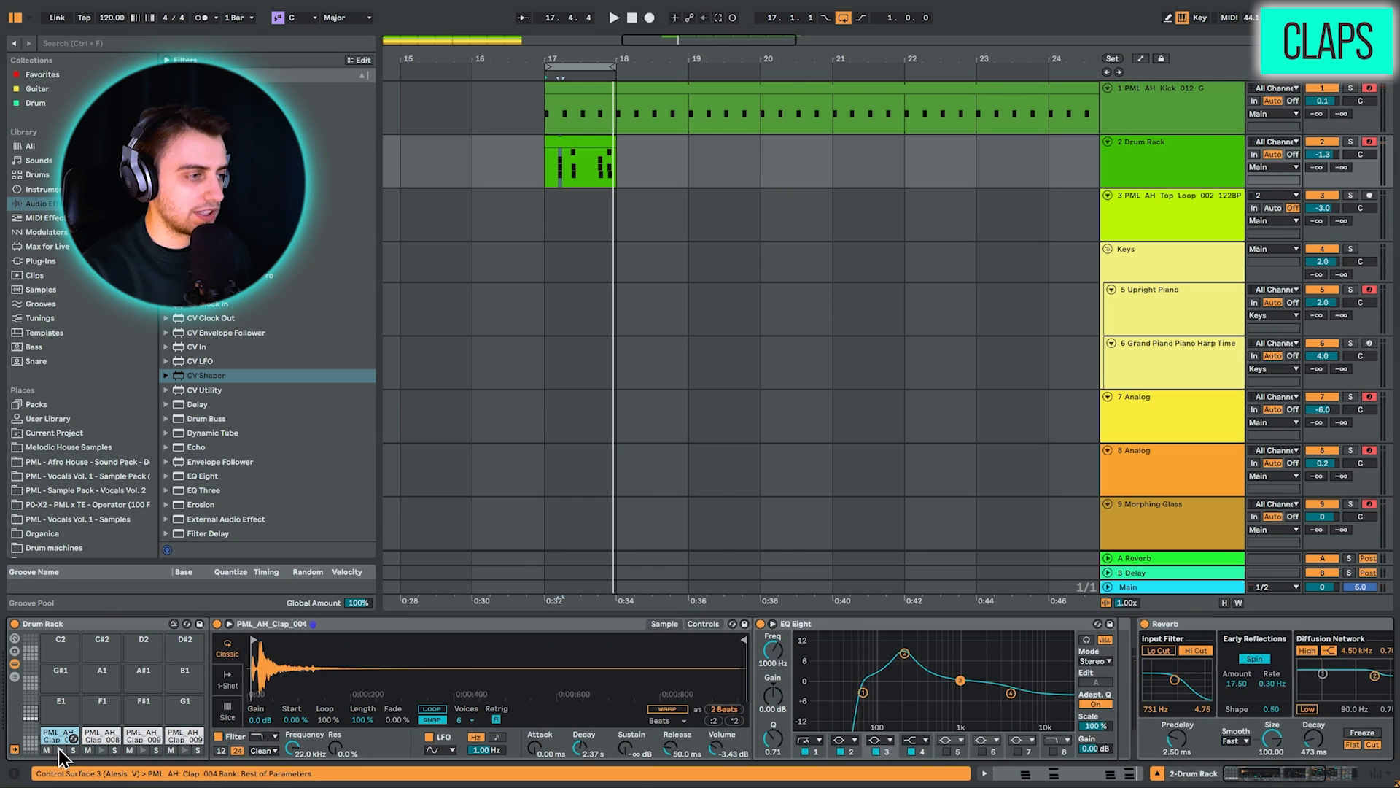
left_click(60, 751)
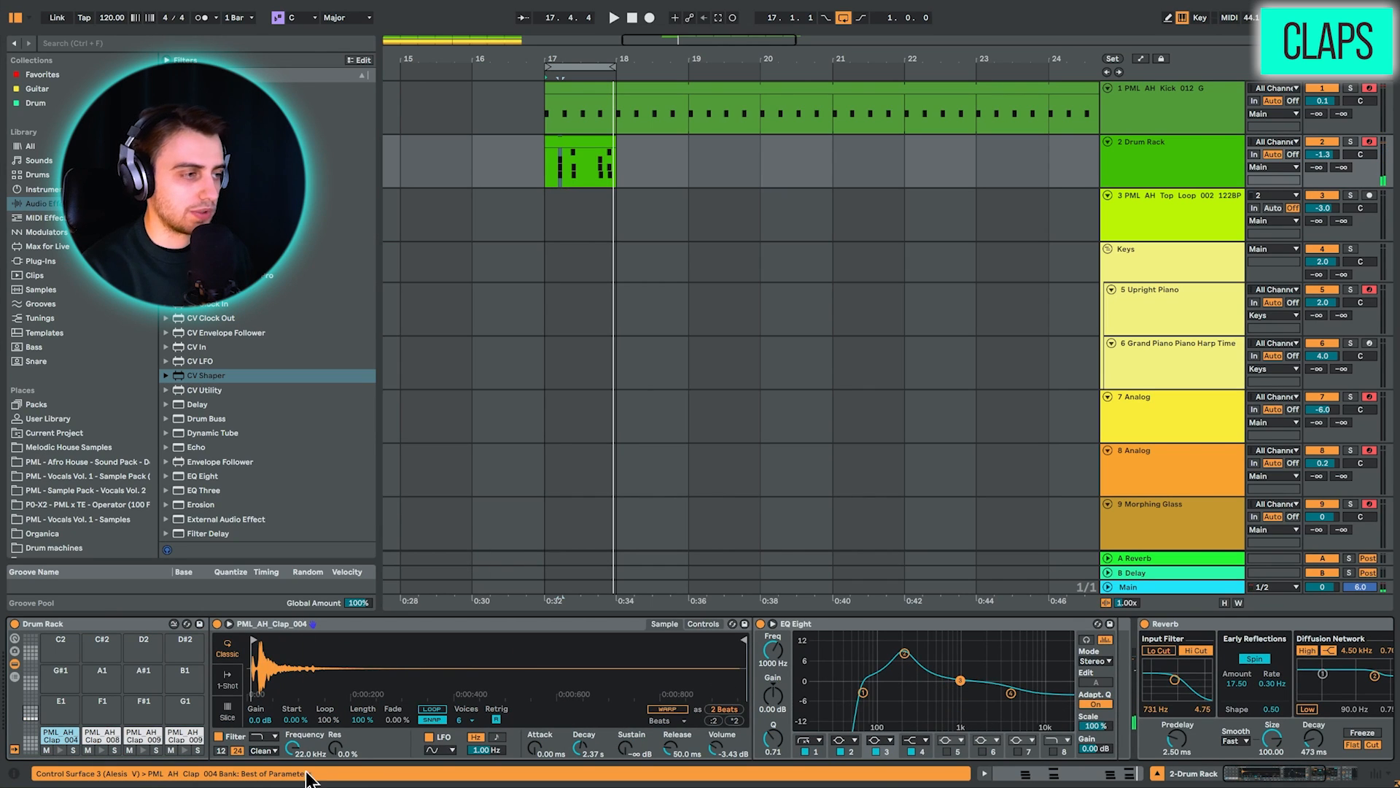
left_click(121, 734)
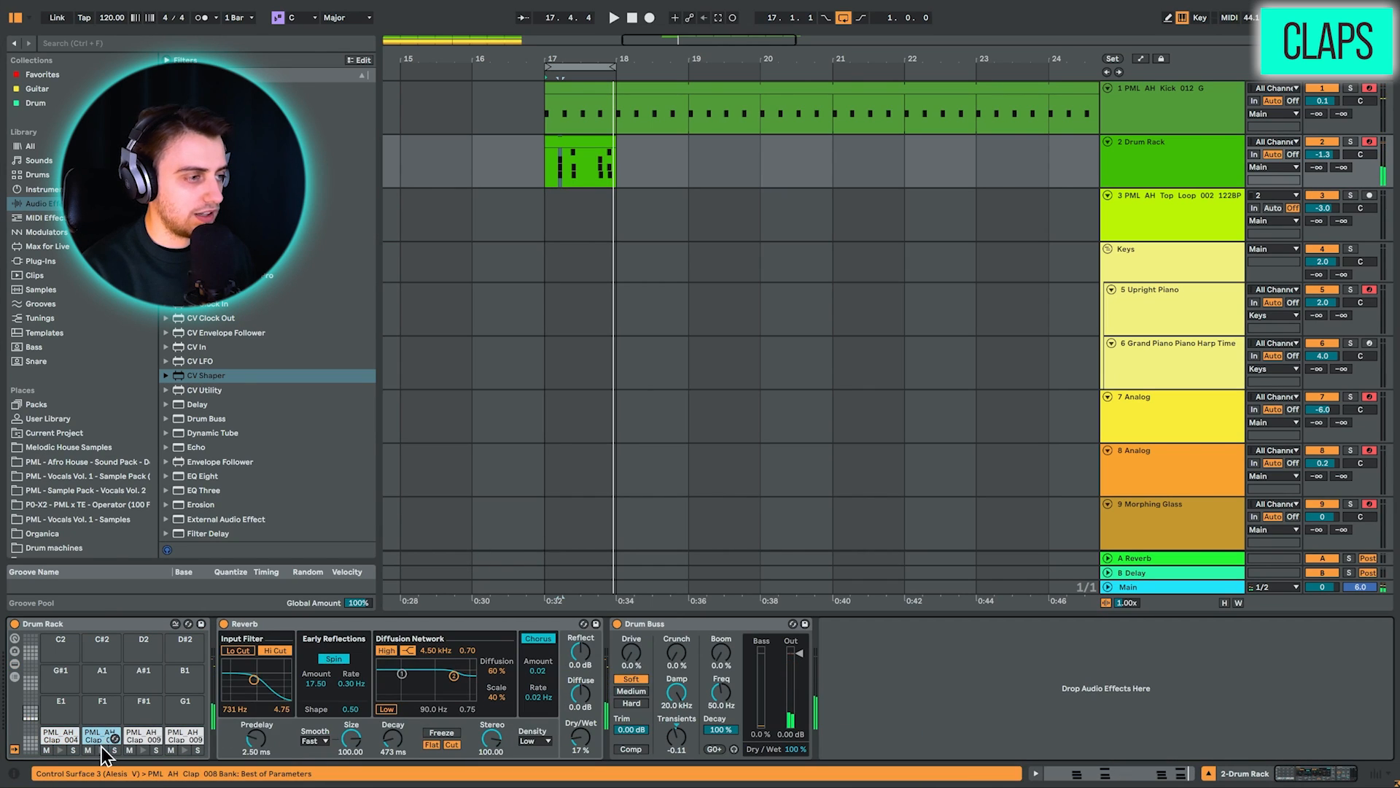
left_click(102, 736)
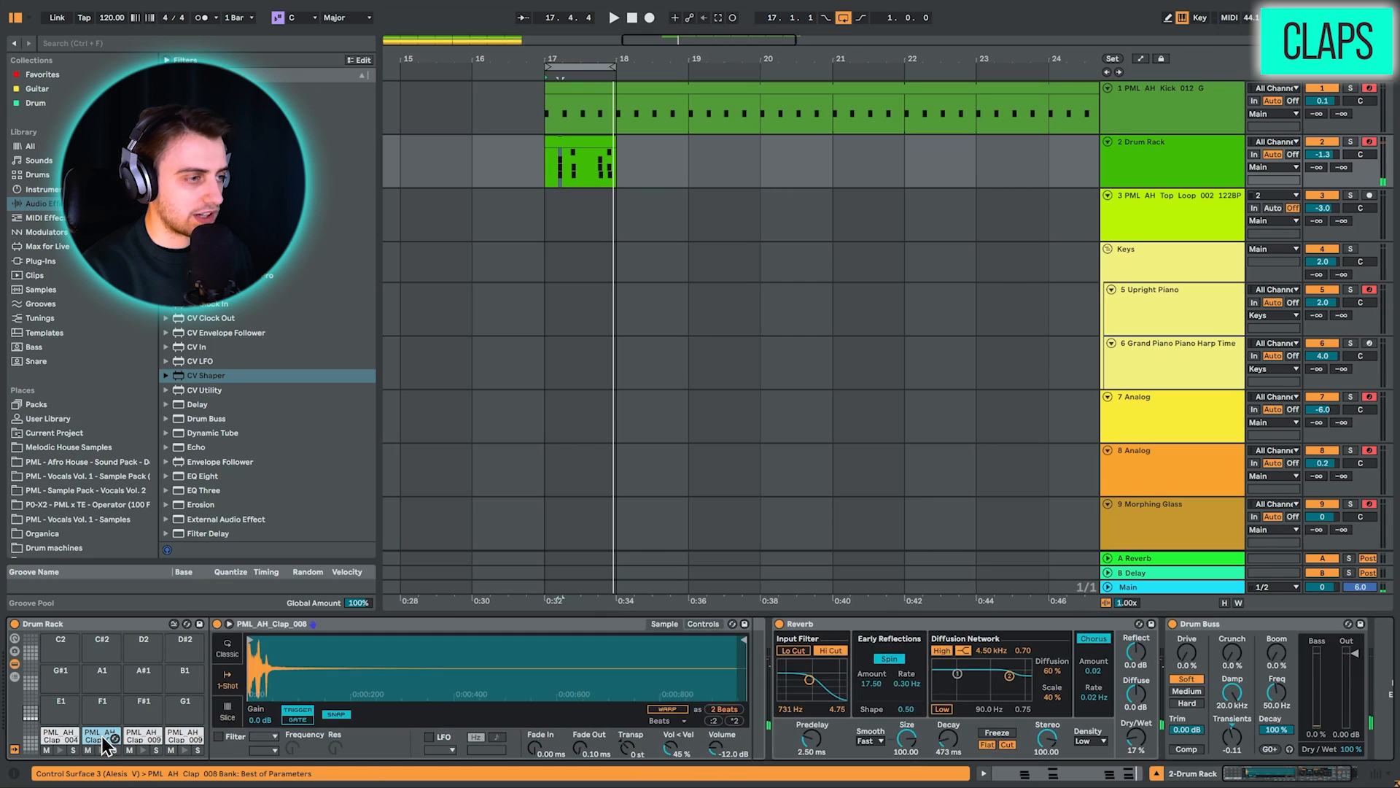
left_click(145, 757)
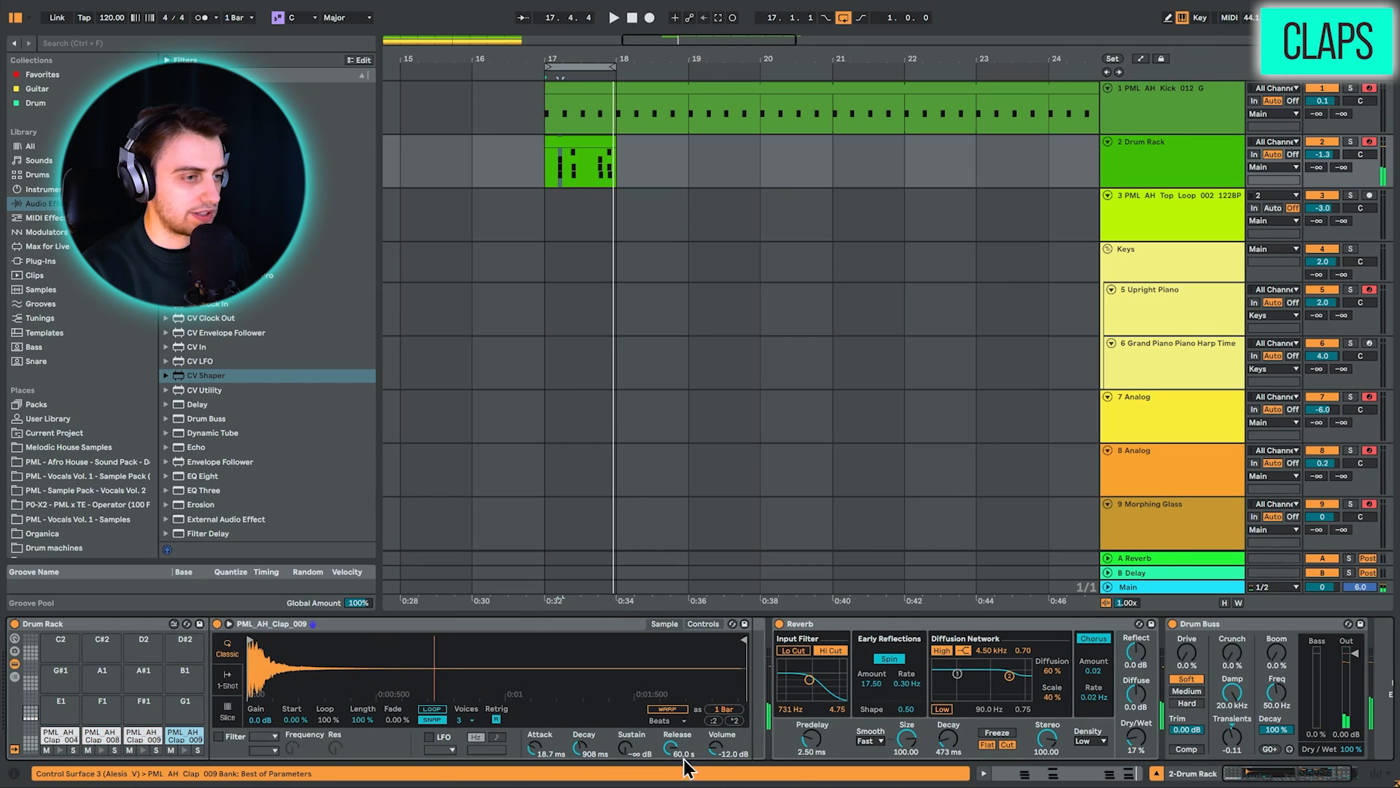
left_click(817, 626)
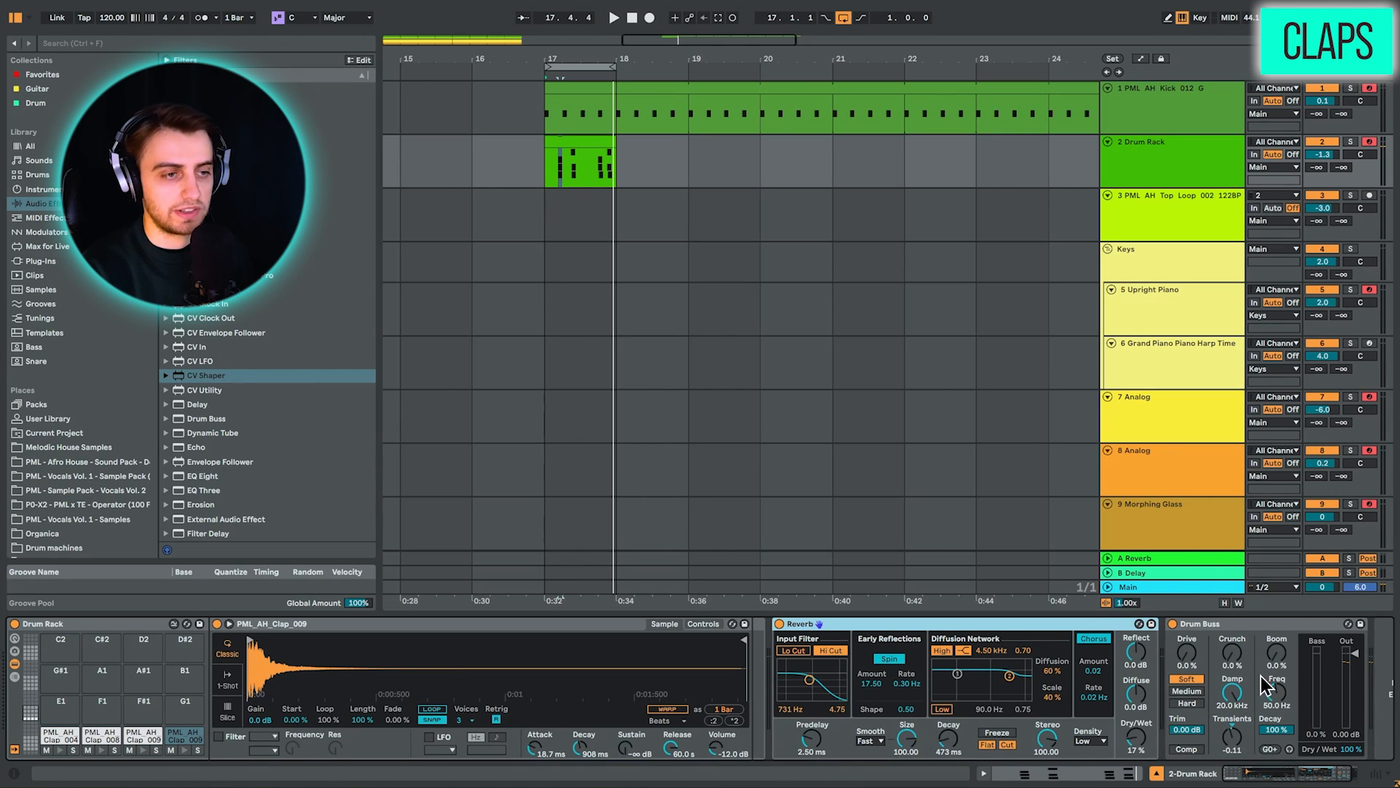
Extend the one-bar clap clip to eight bars, ending at bar 25 with the kick clip
left_click(599, 143)
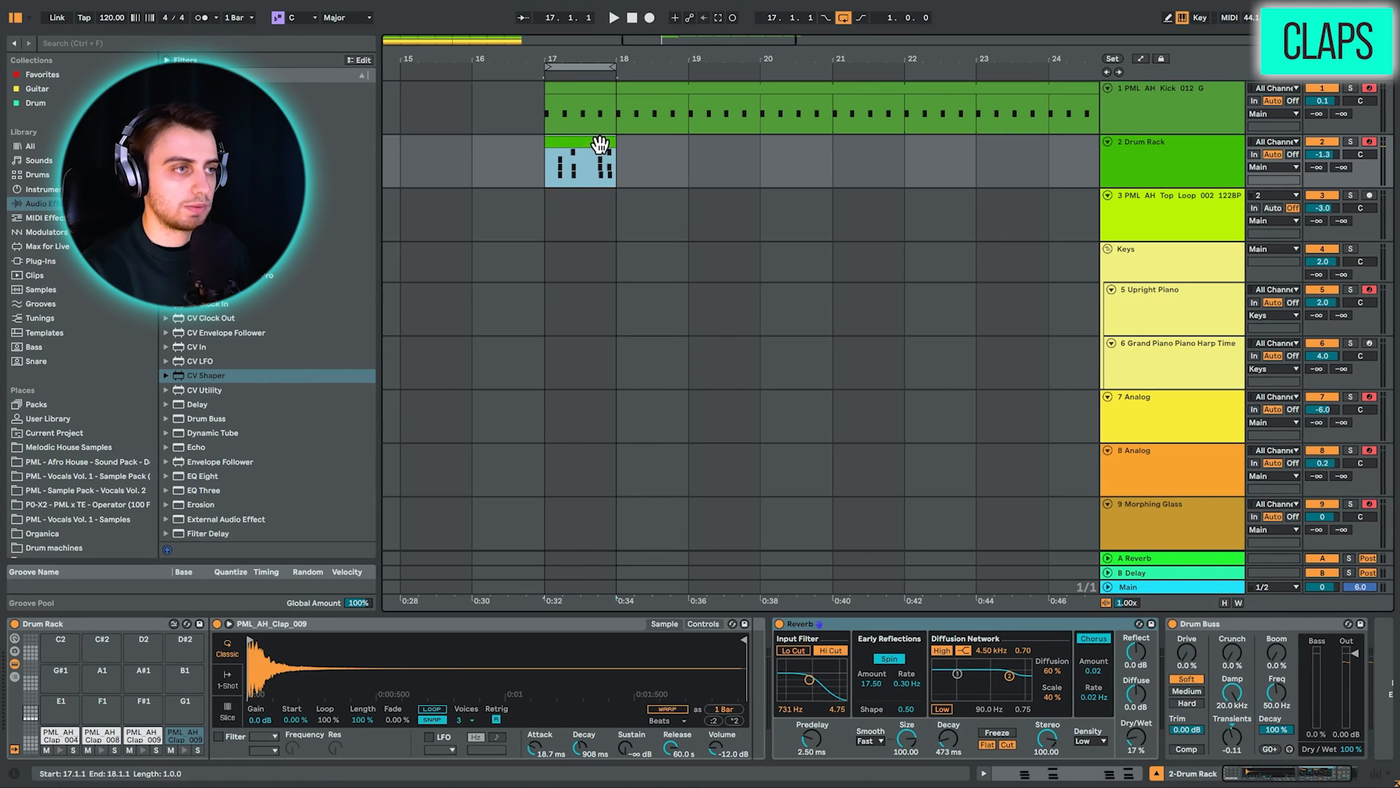
left_click_drag(611, 143, 905, 142)
scroll(787, 175, "down", 3)
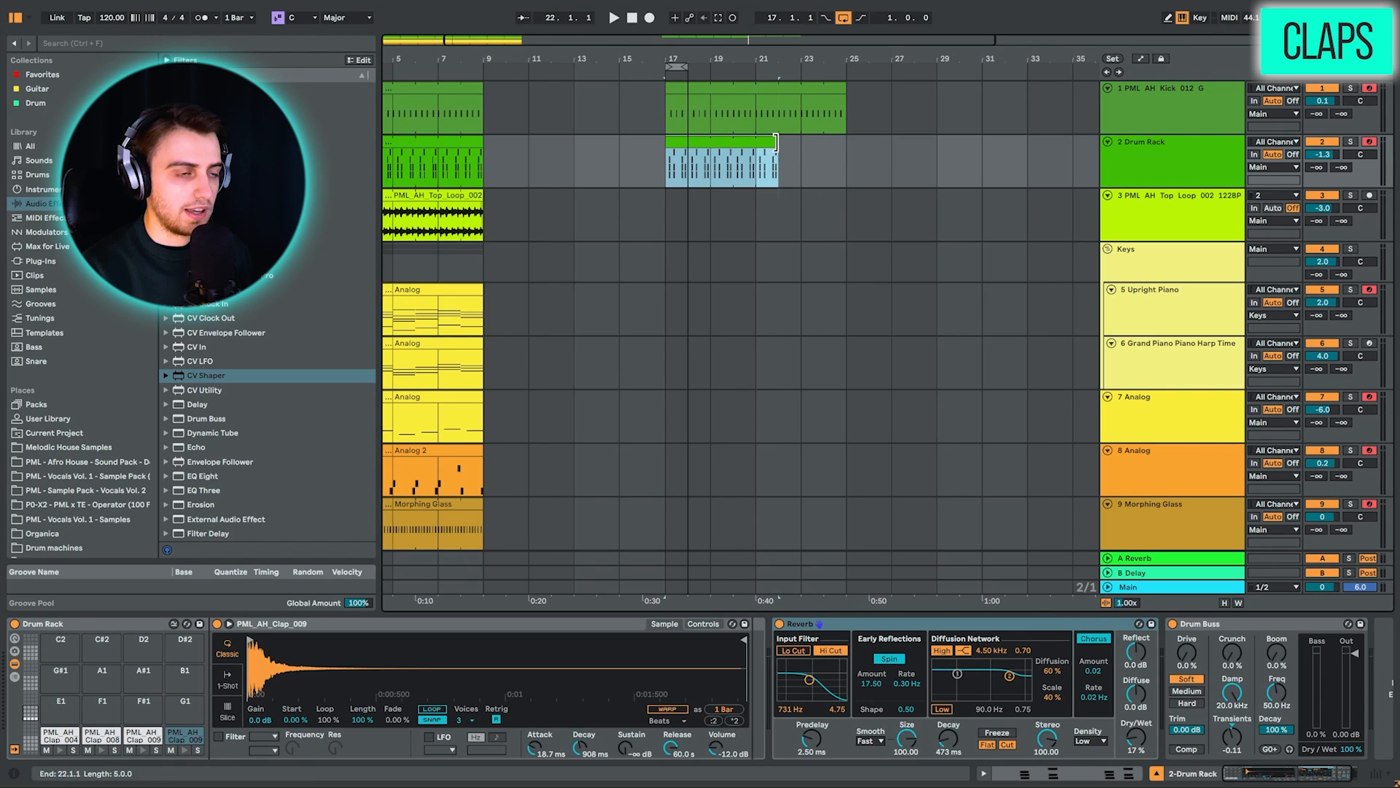
left_click_drag(777, 141, 846, 142)
left_click_drag(715, 56, 721, 64)
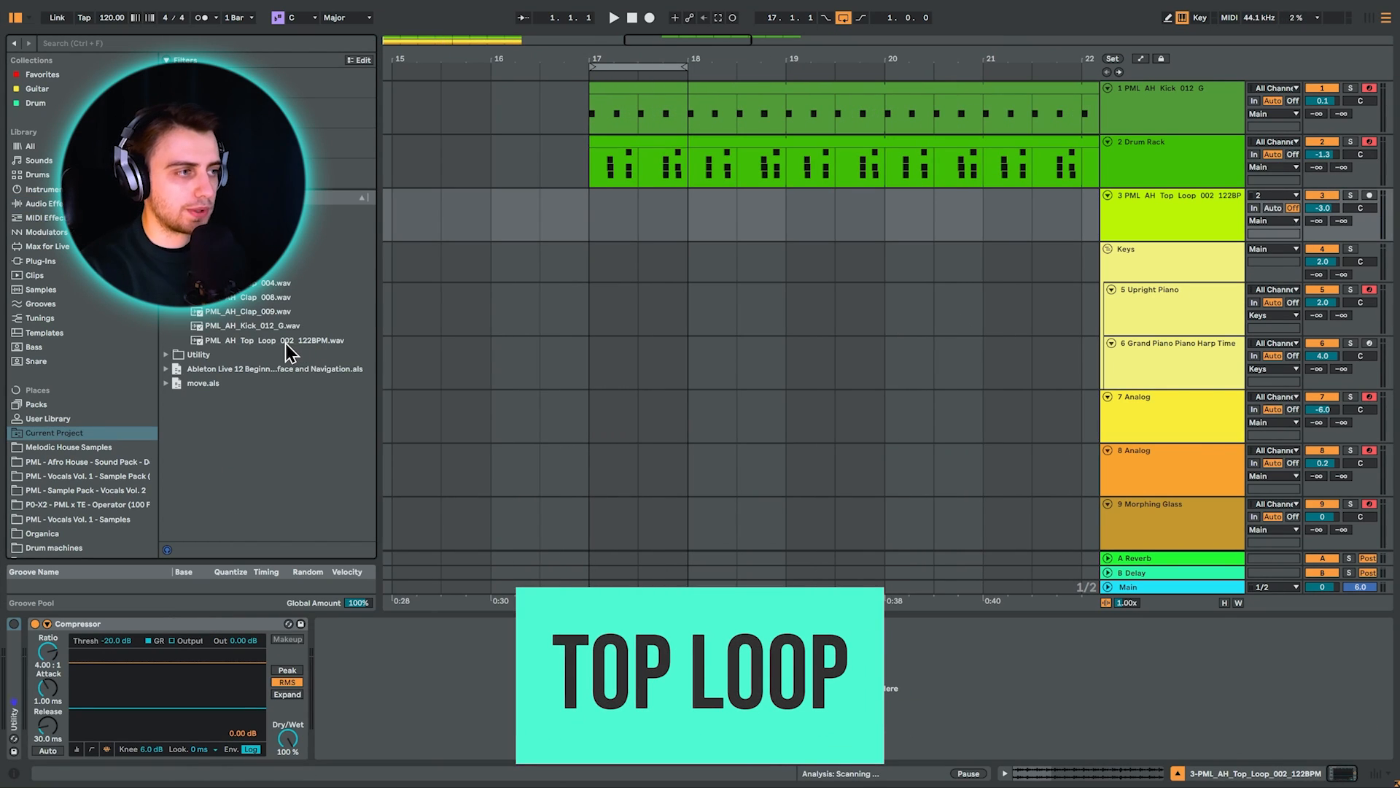
Set the tempo to 122 BPM and place PML_AH_Top_Loop_002_122BPM.wav at bar 17 on the top loop track
left_click(287, 340)
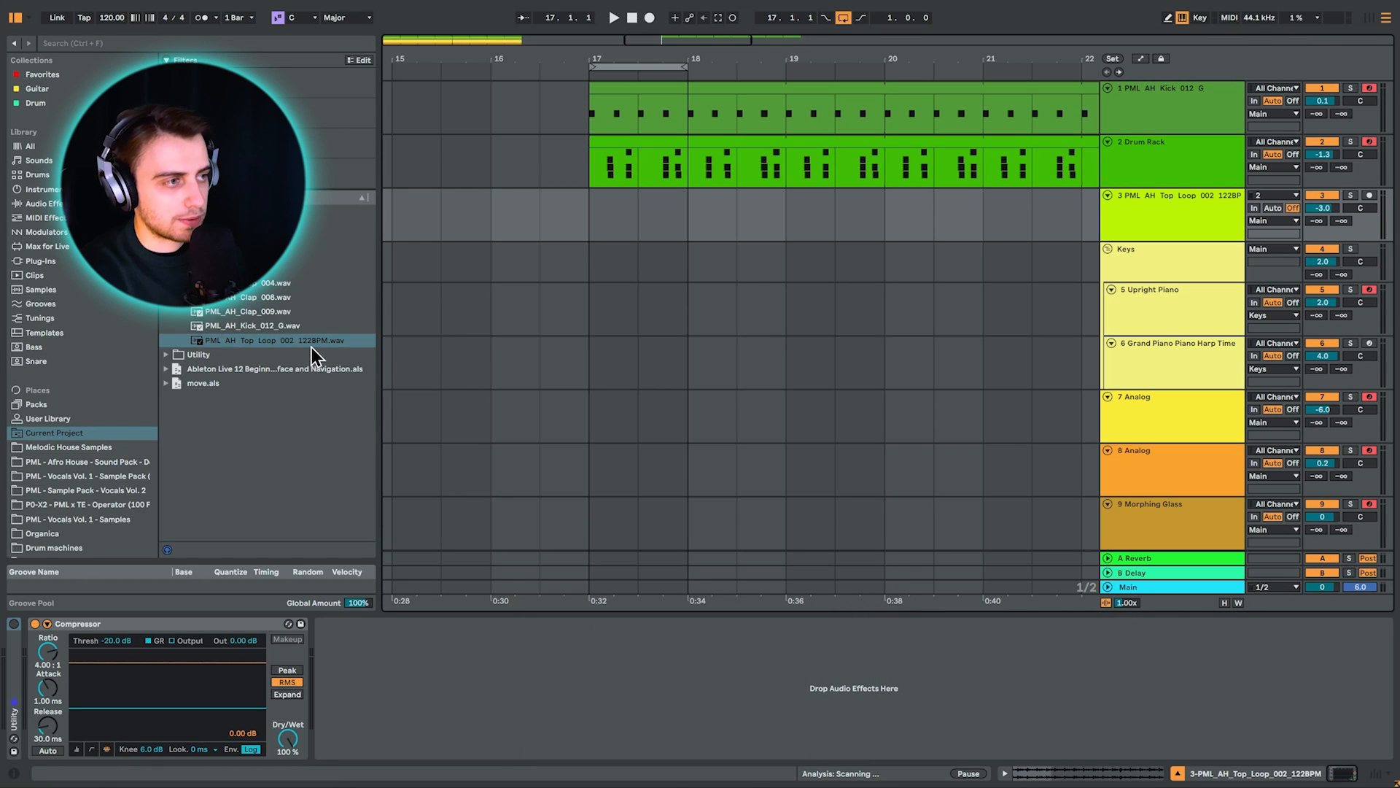
left_click(111, 18)
type("11")
key("Return")
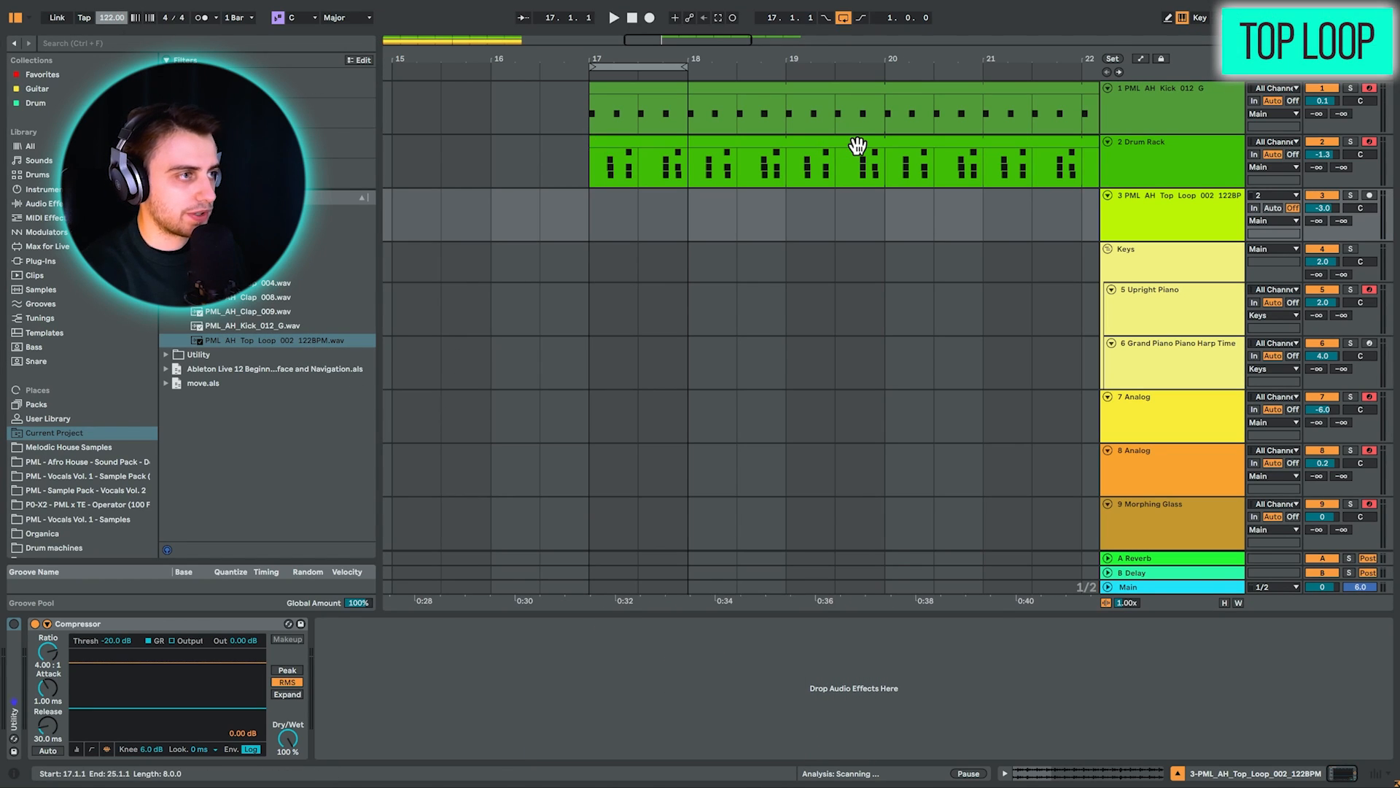
left_click_drag(316, 340, 641, 213)
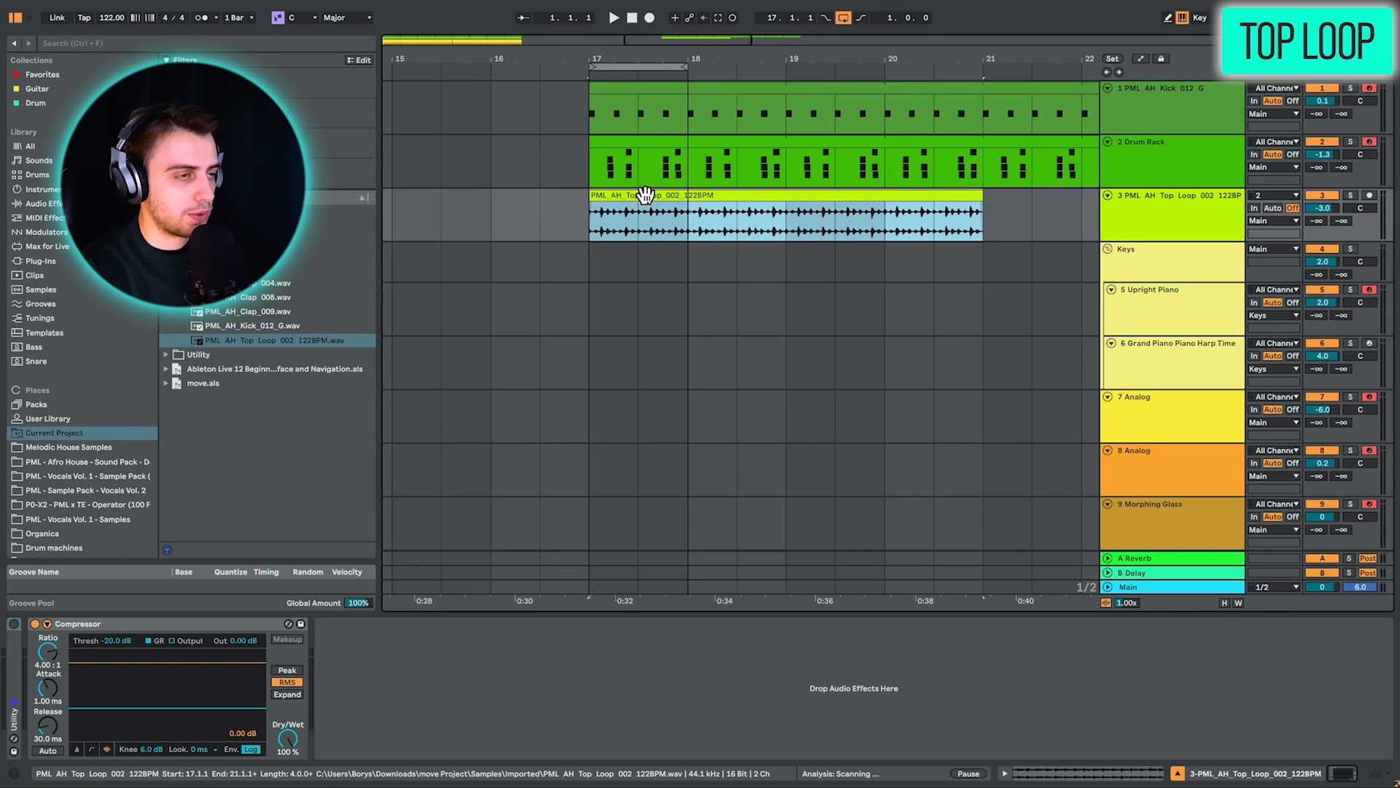
Turn on Warp for the top loop clip and set the project tempo to 120 BPM
double_click(640, 213)
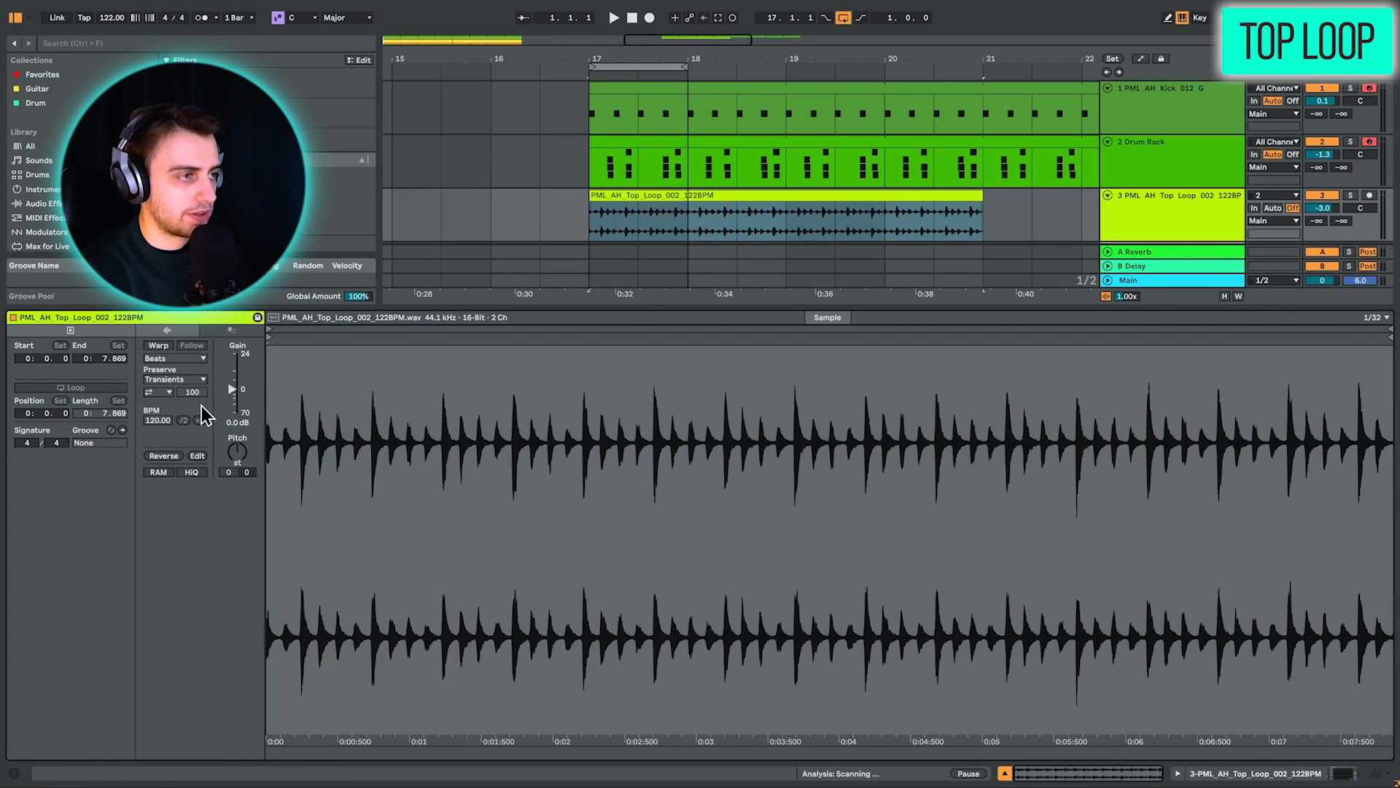
left_click(165, 347)
left_click(112, 20)
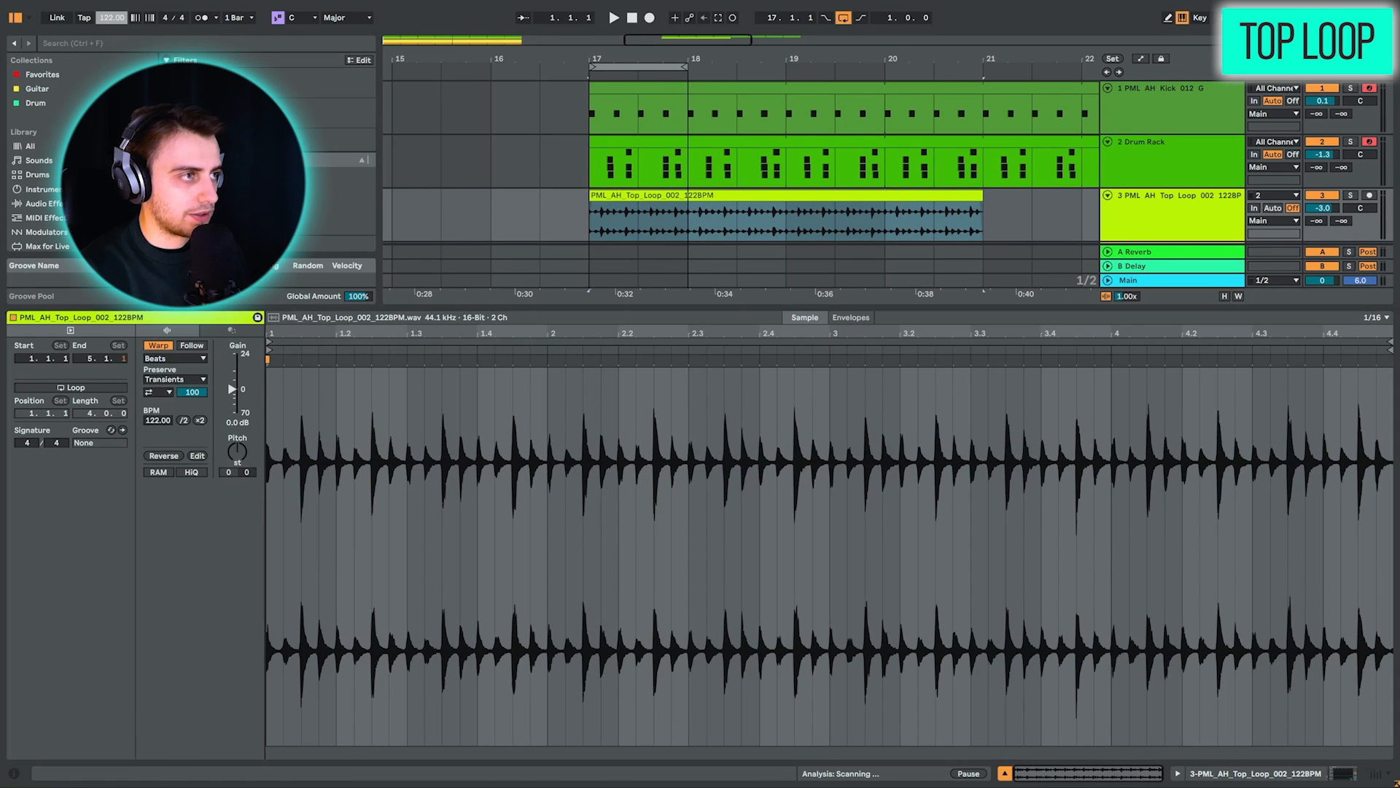
type("120")
key("Return")
key("shift+Tab")
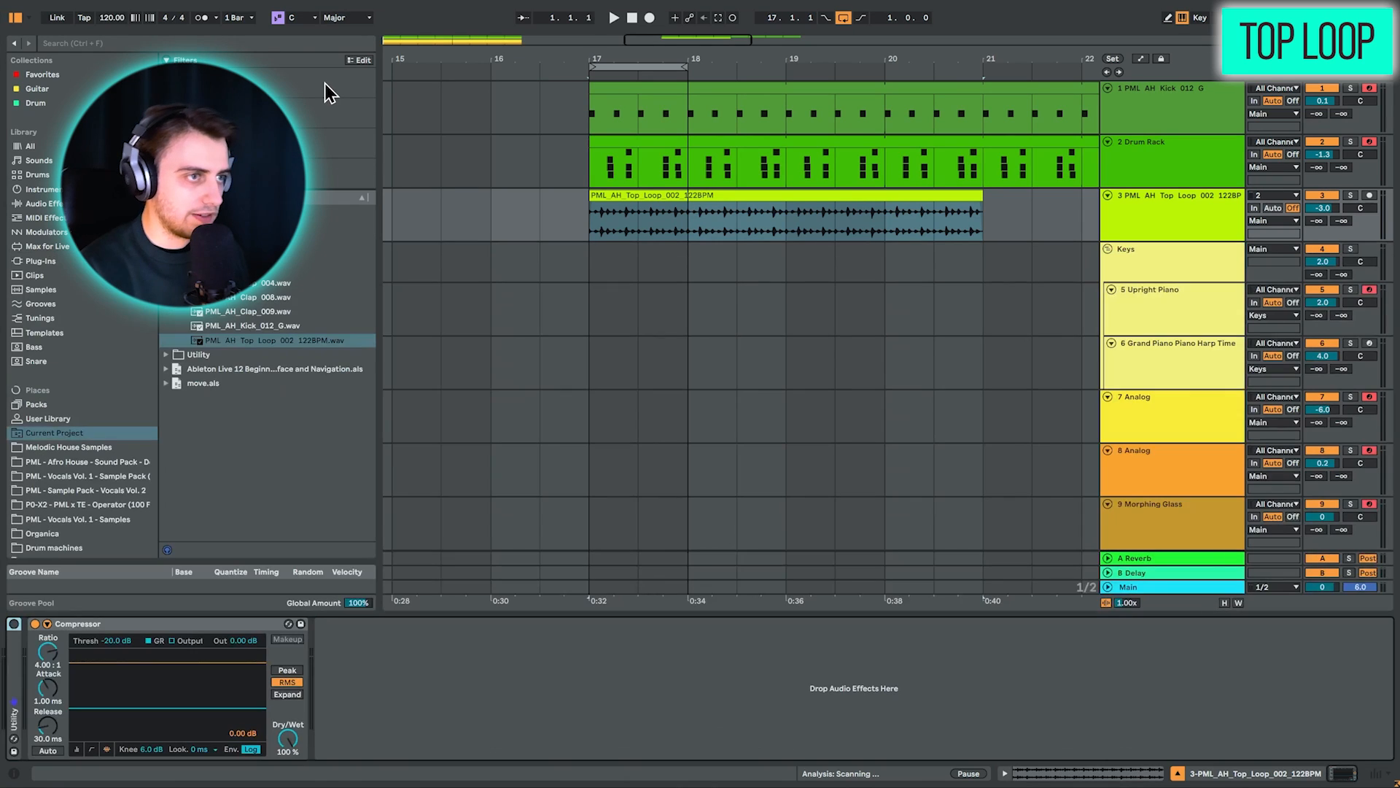
Increase the height of the top loop track and select its clip
left_click(759, 195)
left_click(81, 18)
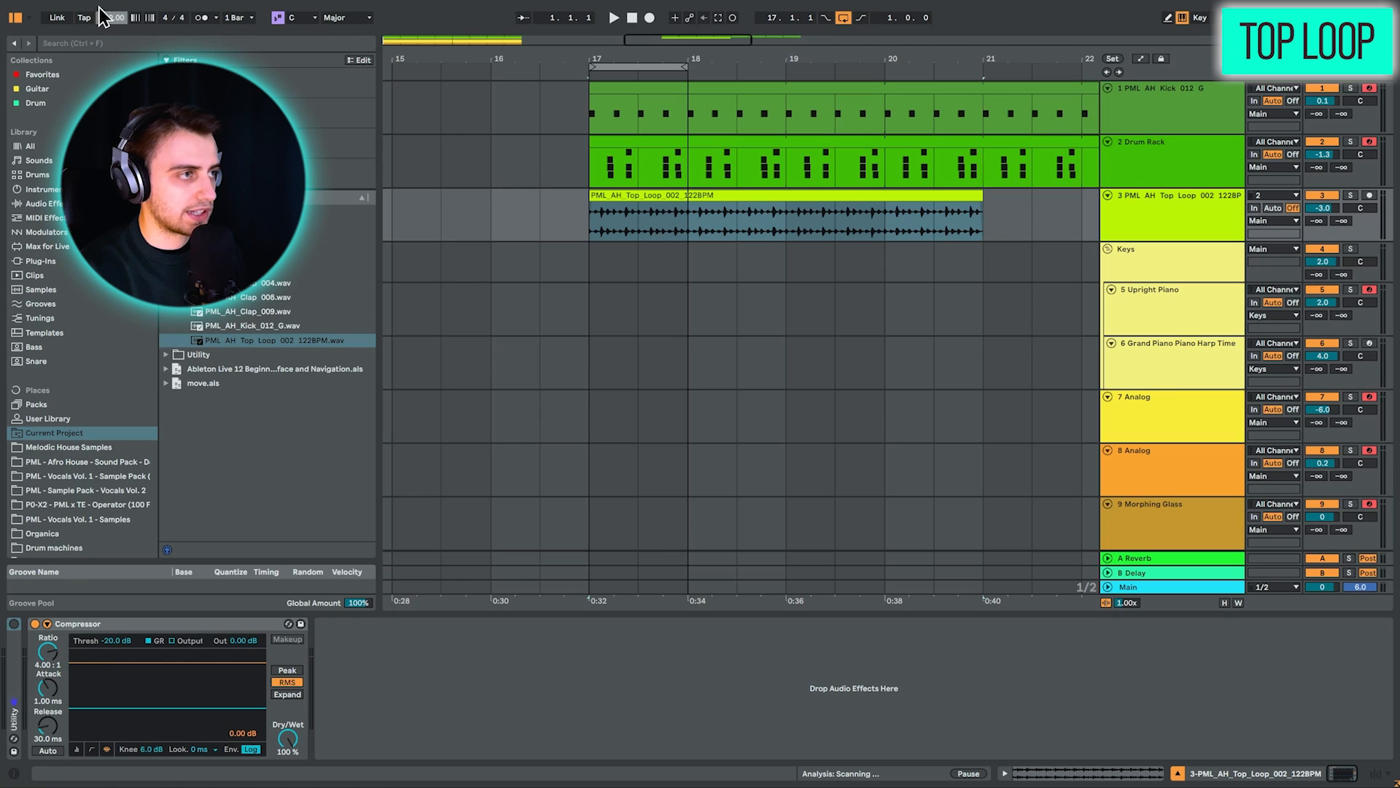
left_click(624, 195)
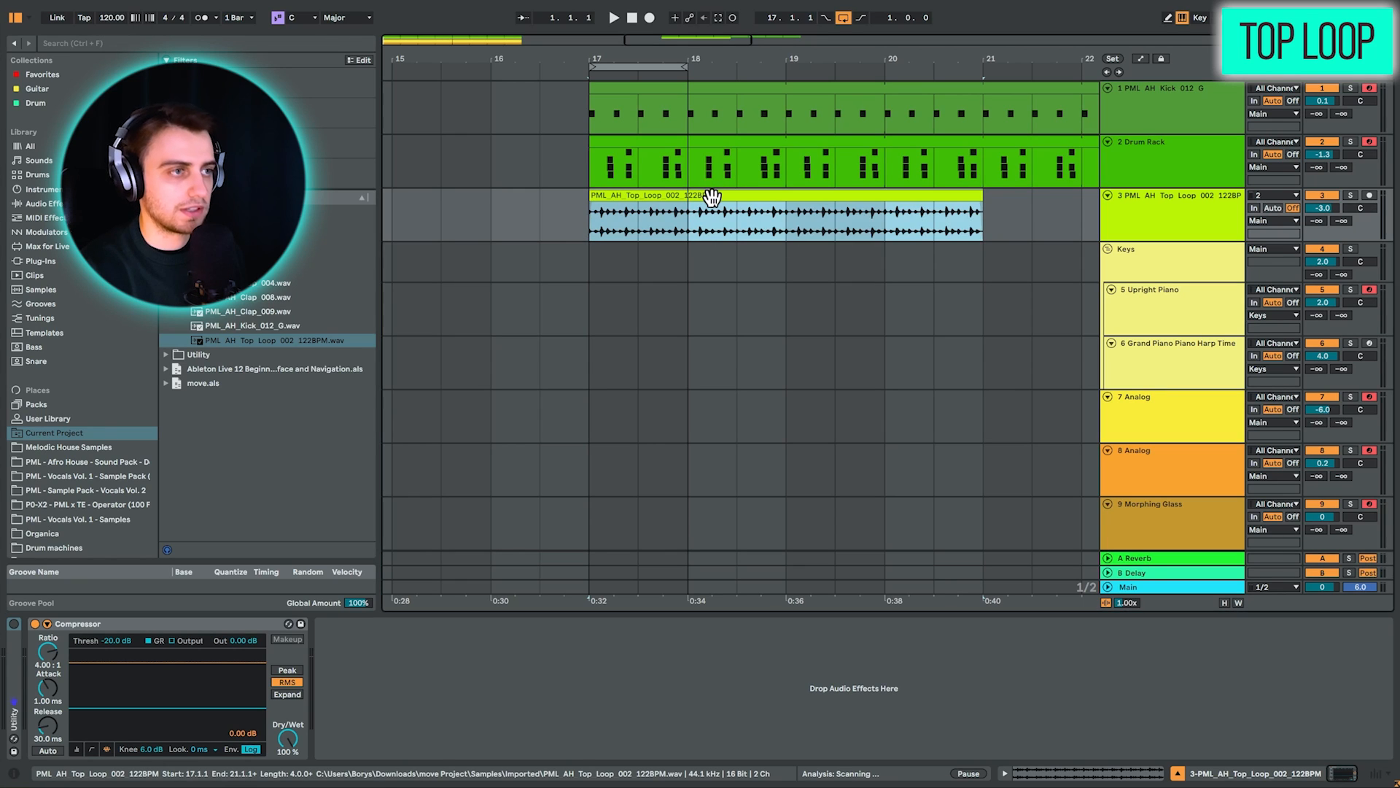
left_click_drag(1131, 241, 1130, 267)
left_click(751, 186)
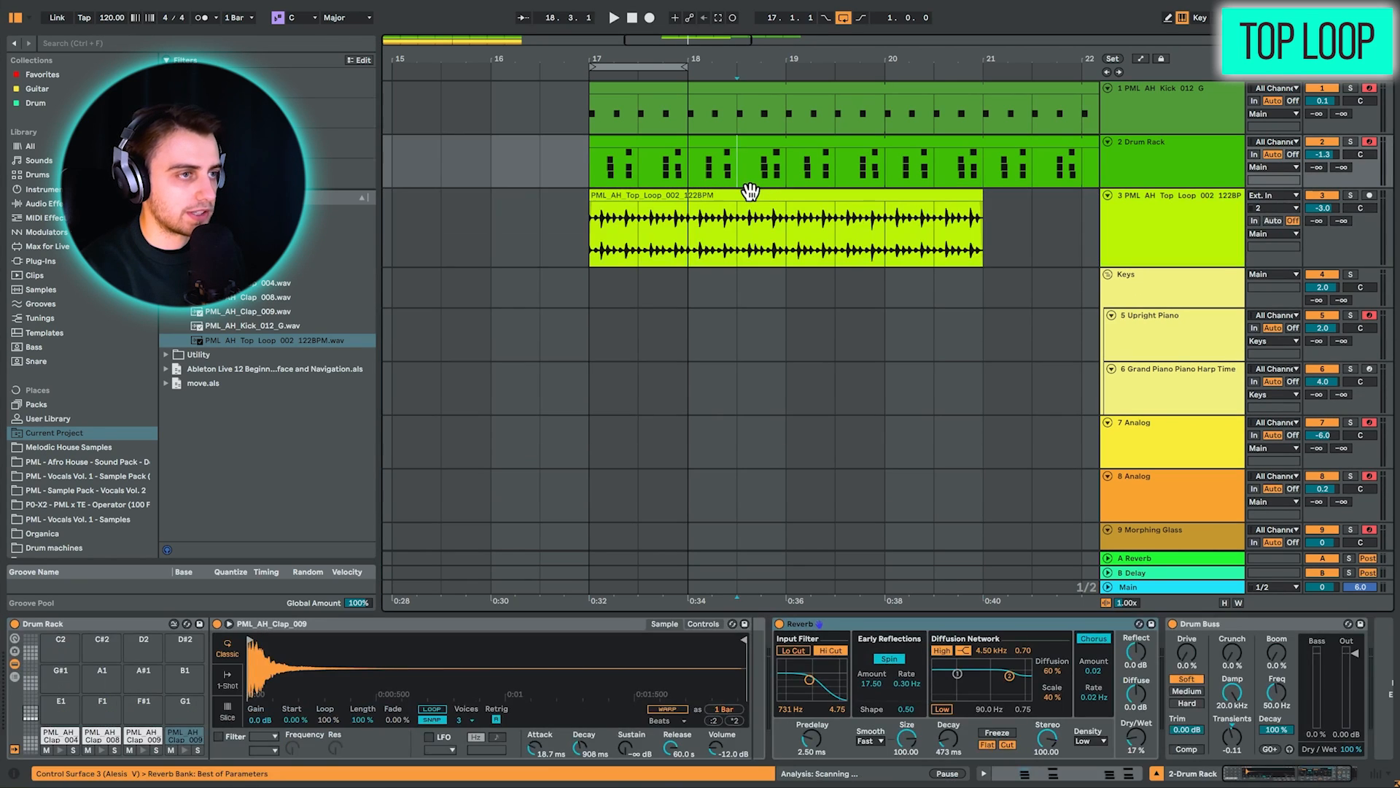
left_click(749, 193)
Play the loop and solo the top loop track to hear it on its own
key("space")
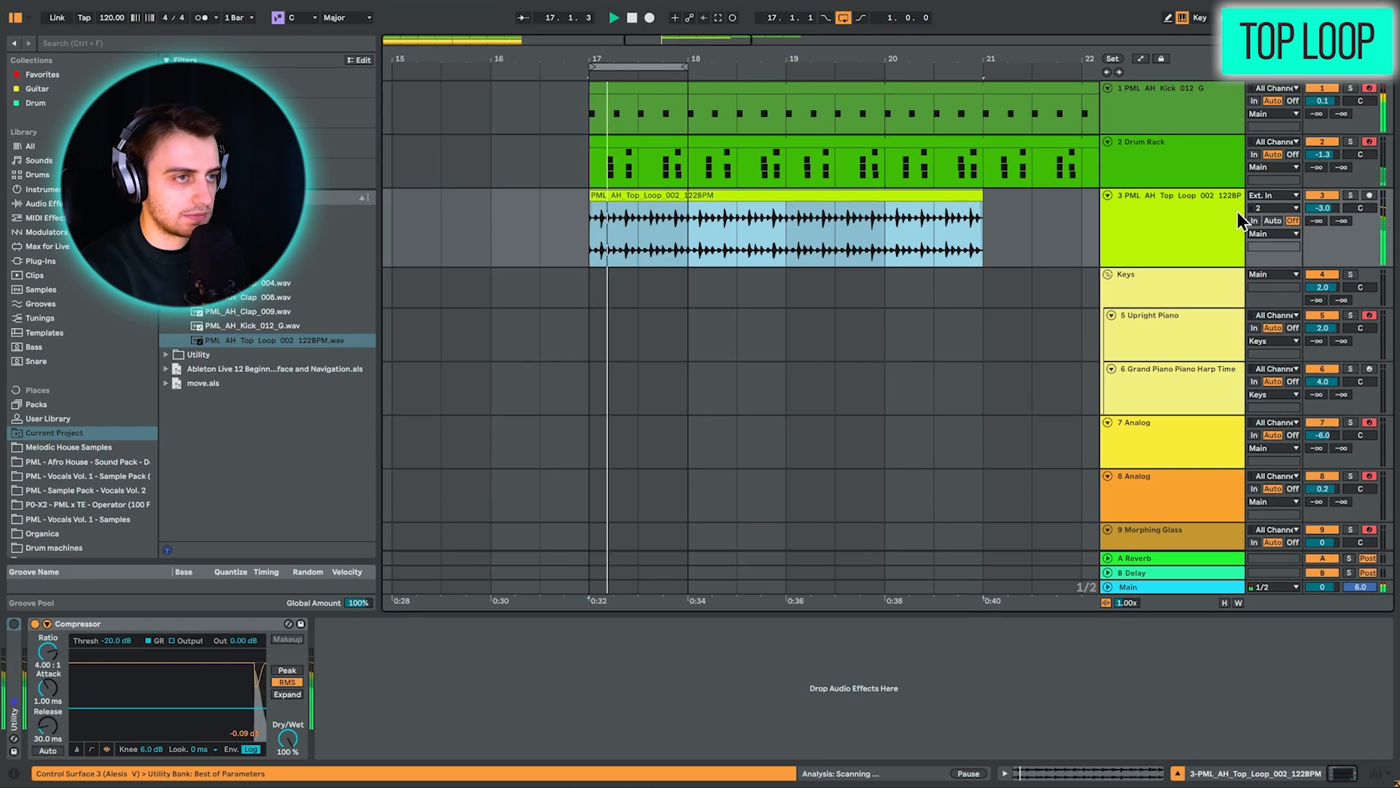
left_click(1358, 208)
left_click(1350, 196)
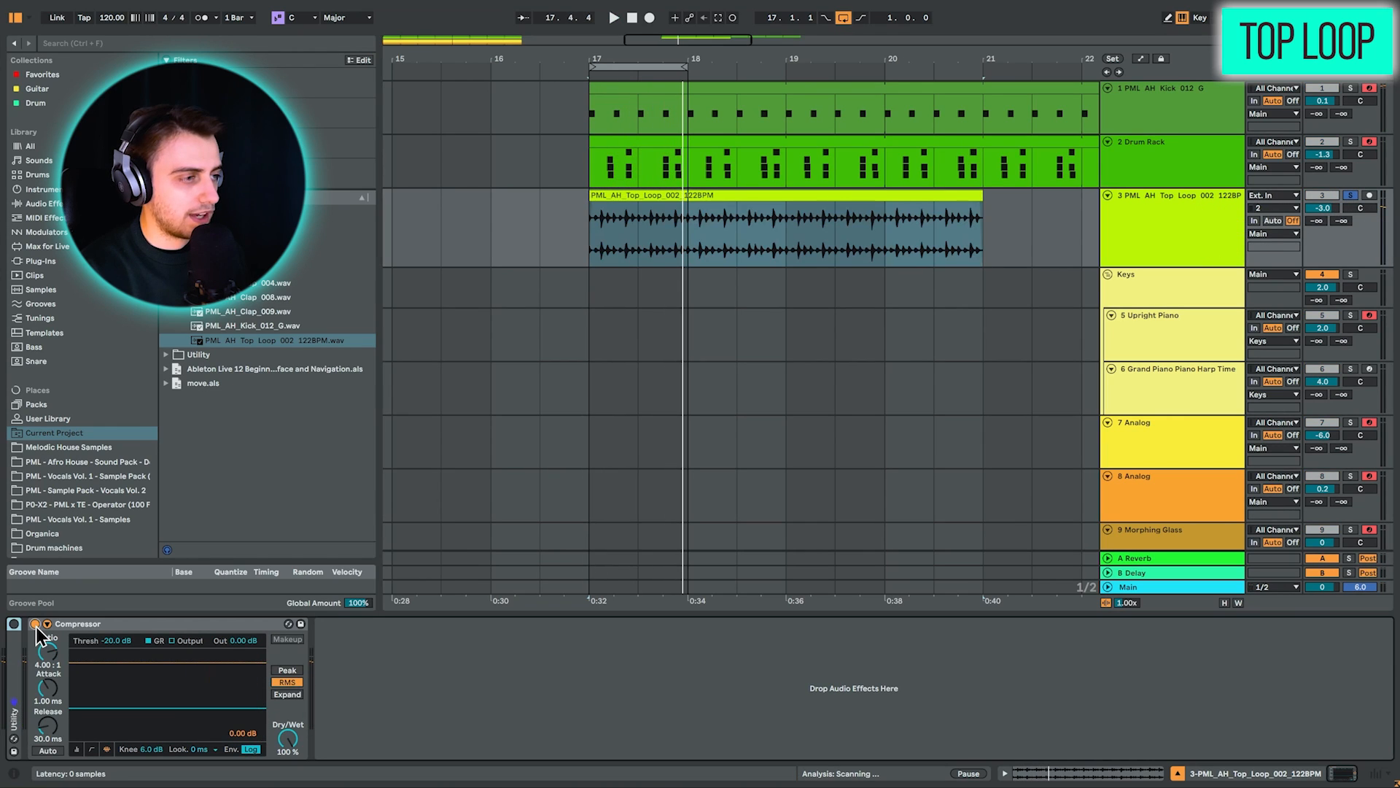
key("space")
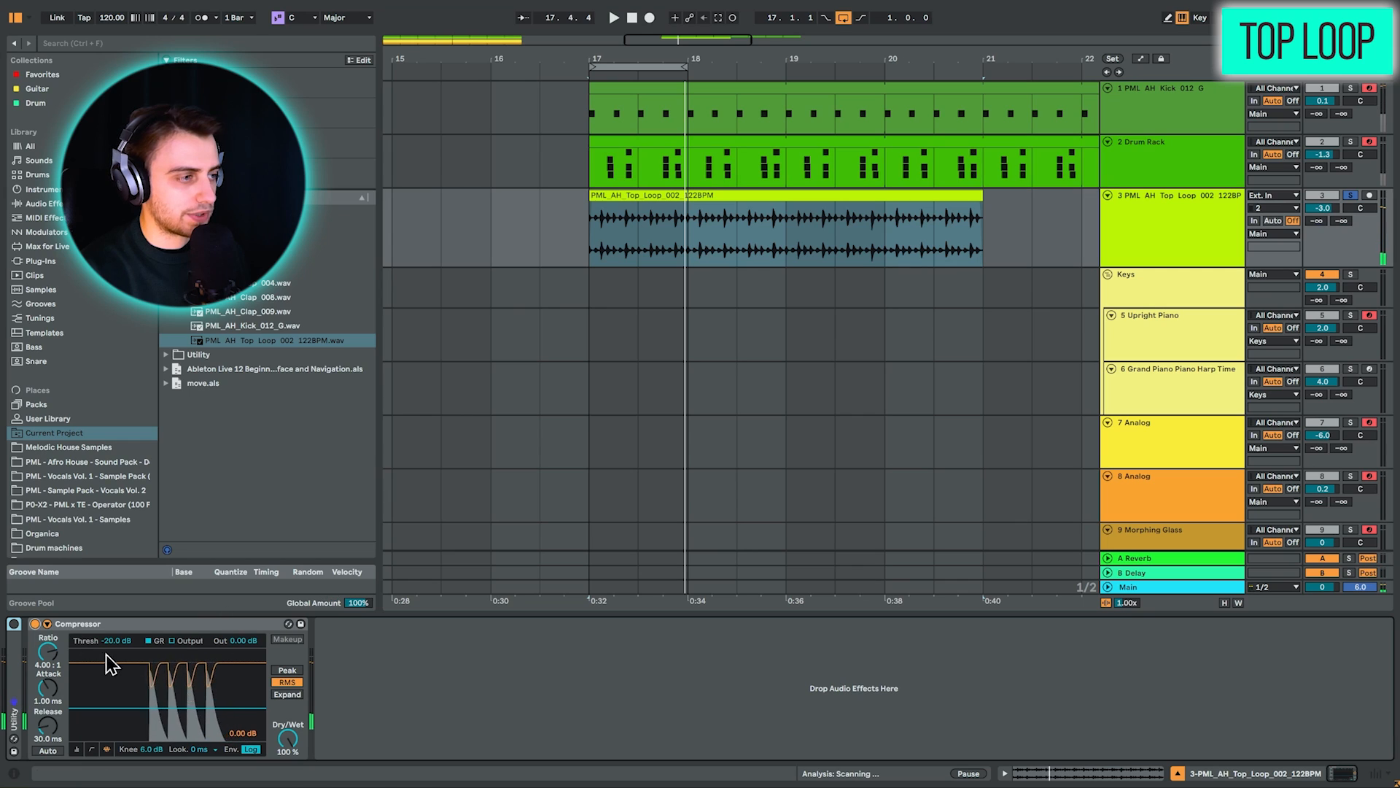
Show the sidechain settings of the Compressor on the top loop track
left_click(46, 625)
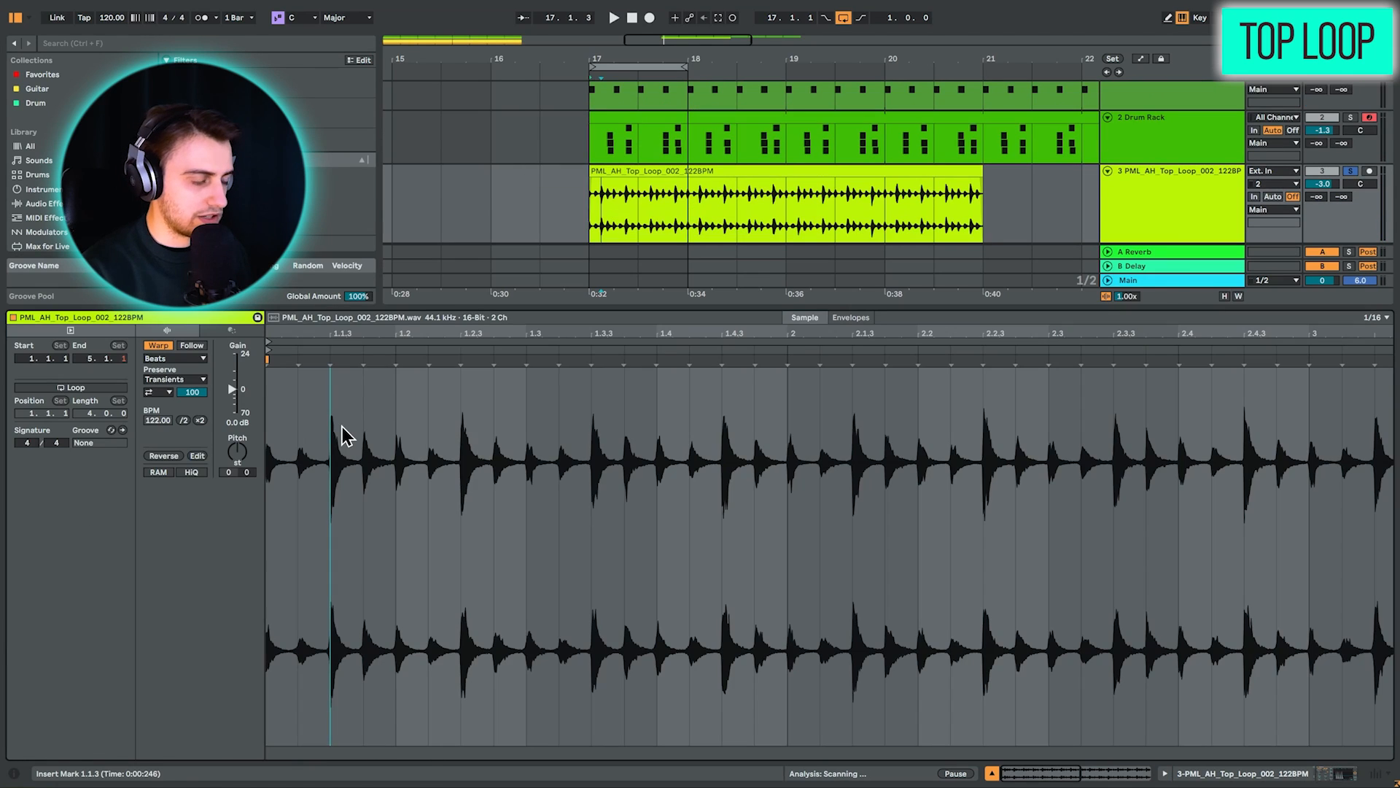
Quantize the whole top loop sample to the grid and extend its clip as a loop to bar 25
key("ctrl+a")
key("ctrl+u")
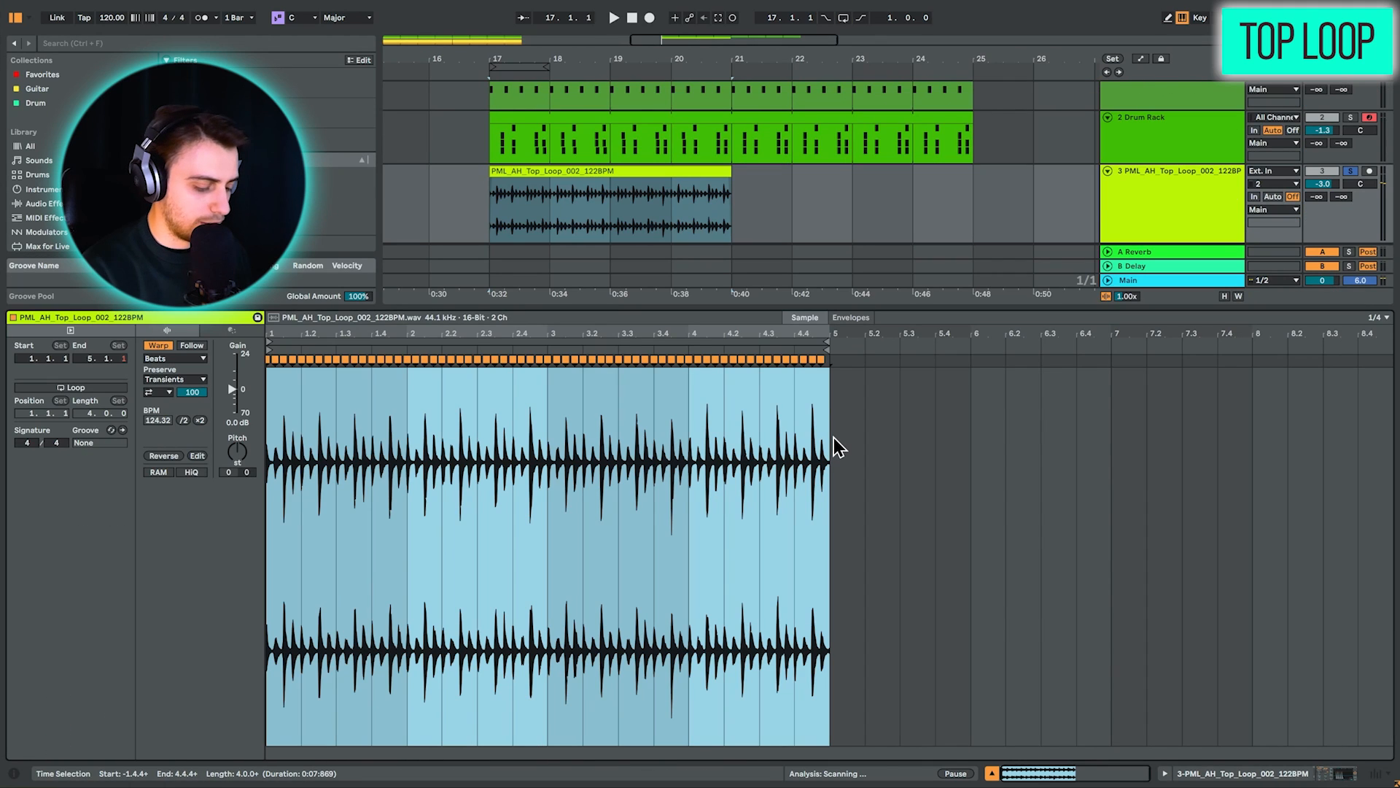
key("ctrl+l")
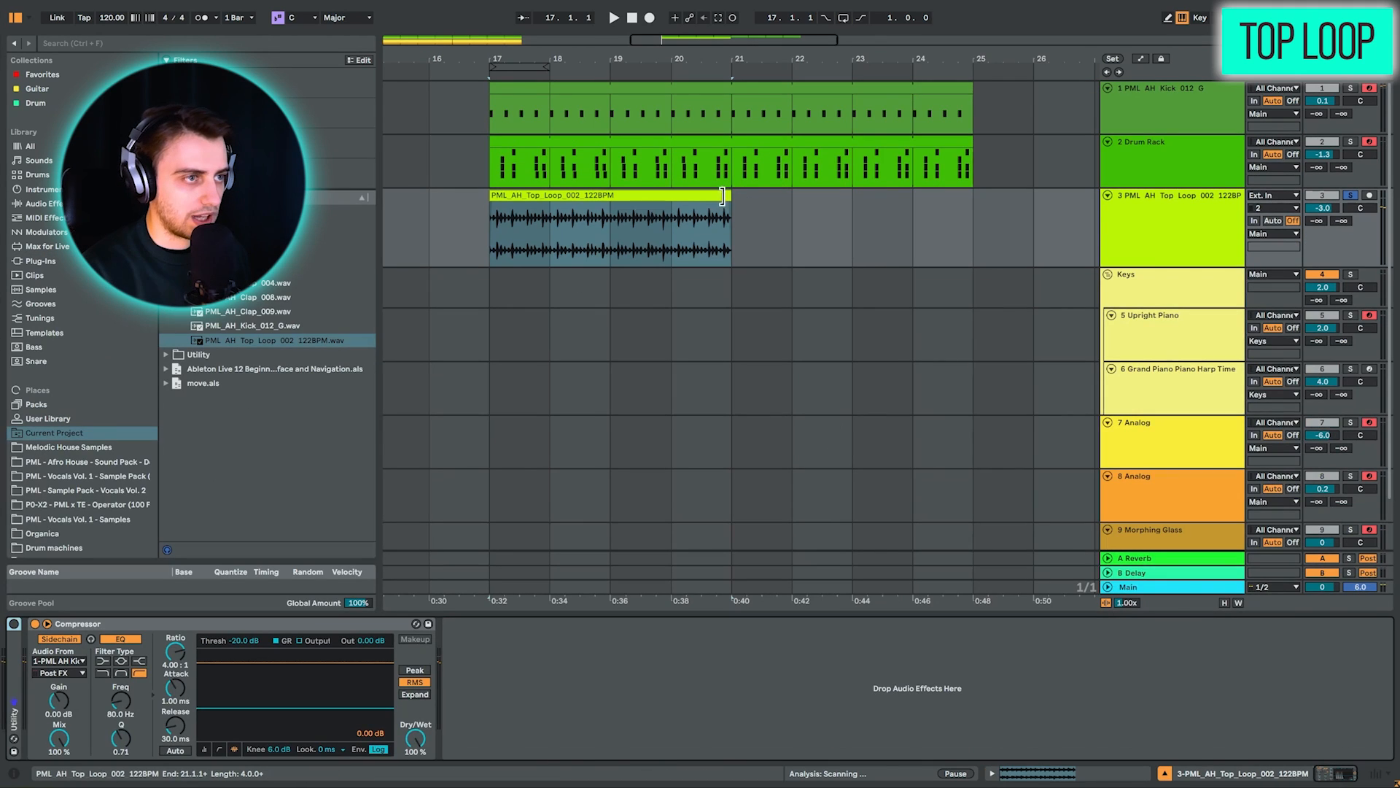
left_click_drag(732, 219, 974, 219)
Play the arrangement from bar 17 to hear the top loop together with the kick and claps
key("space")
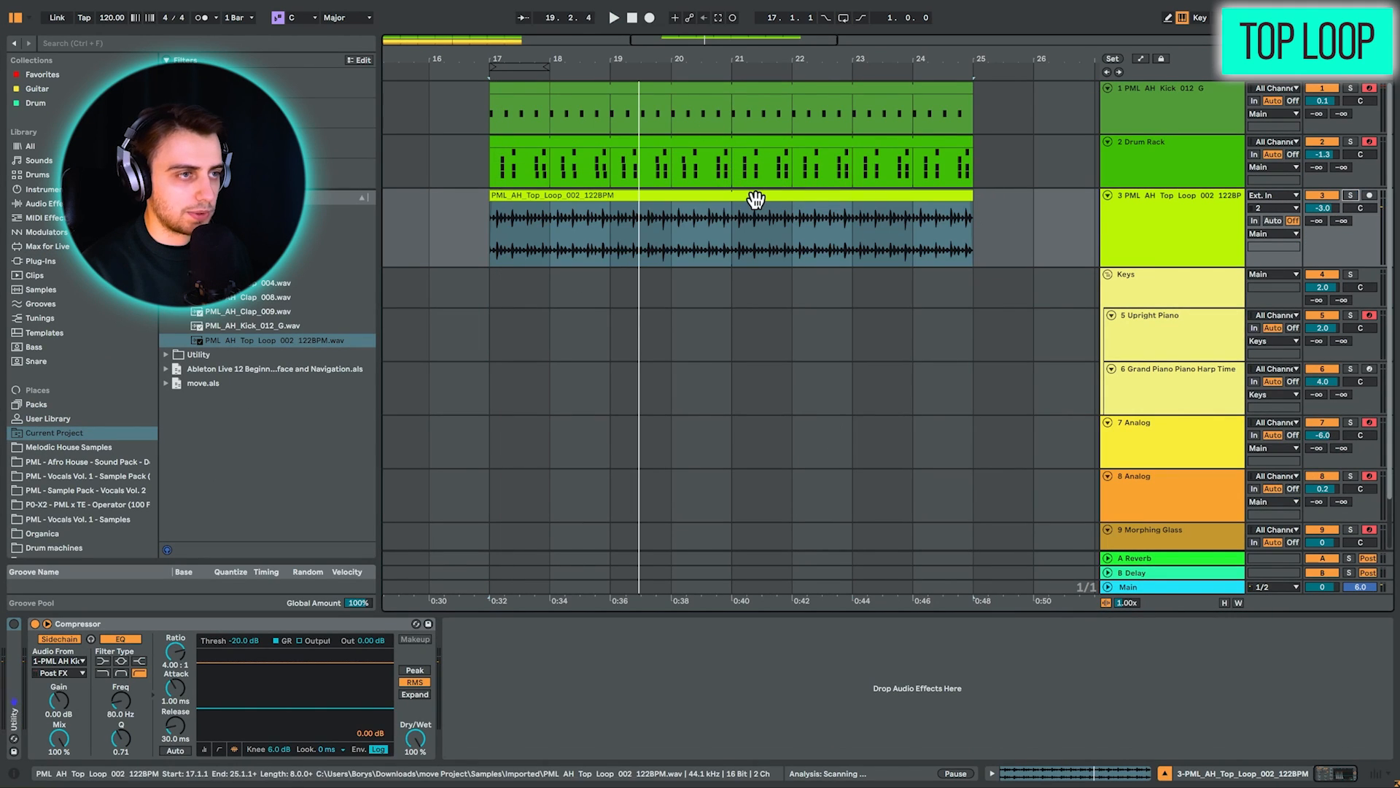
left_click(756, 195)
key("space")
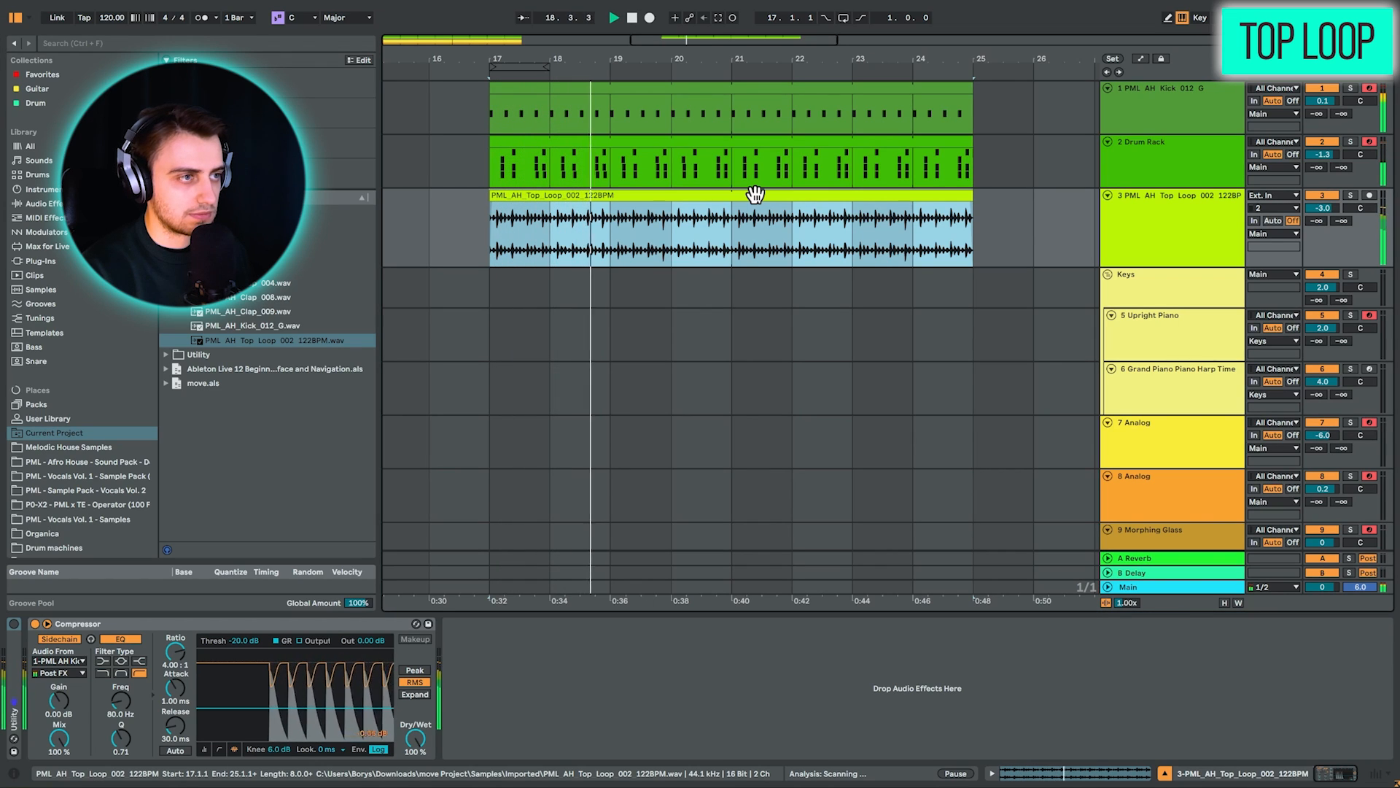
Check the Main track's devices and level in the mixer, and hide the mixer again
left_click(954, 586)
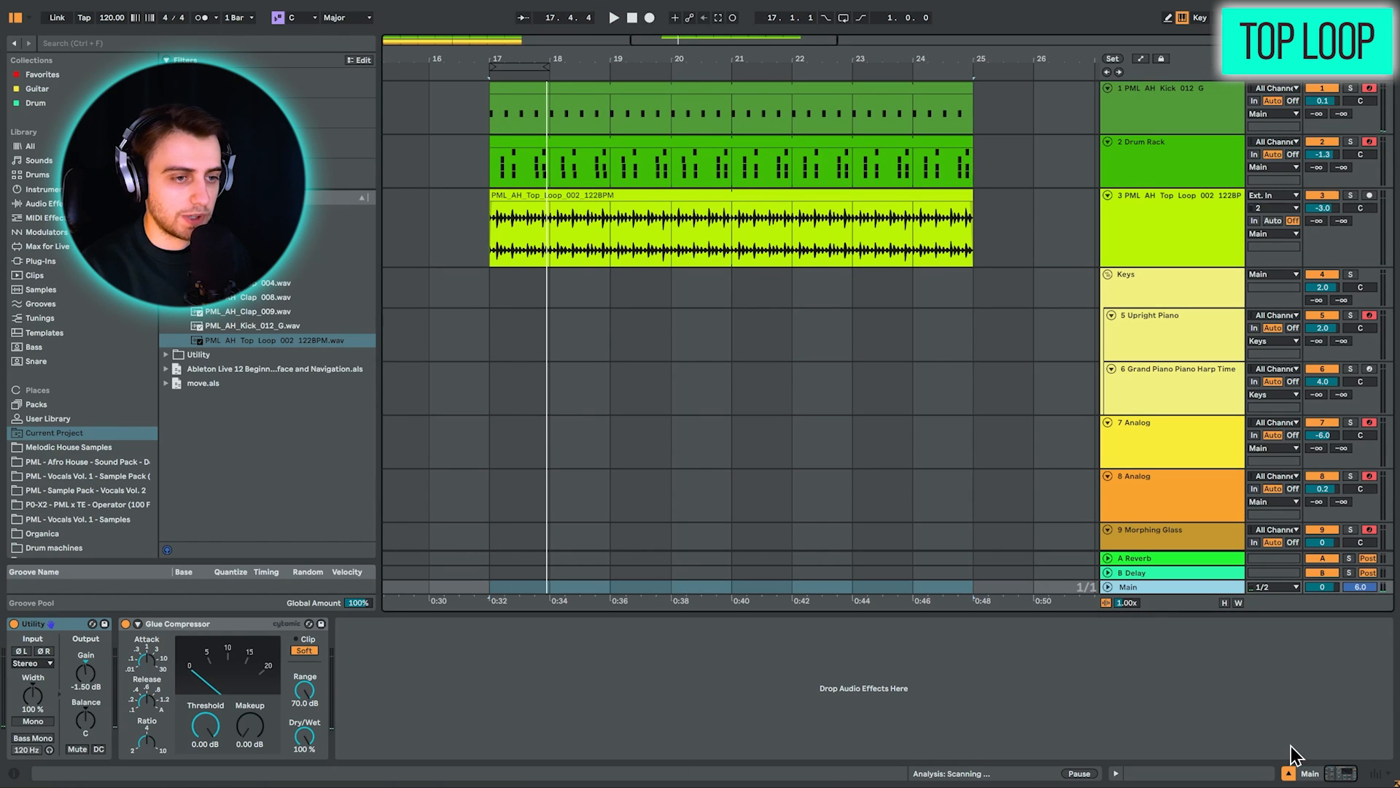
key("ctrl+alt+m")
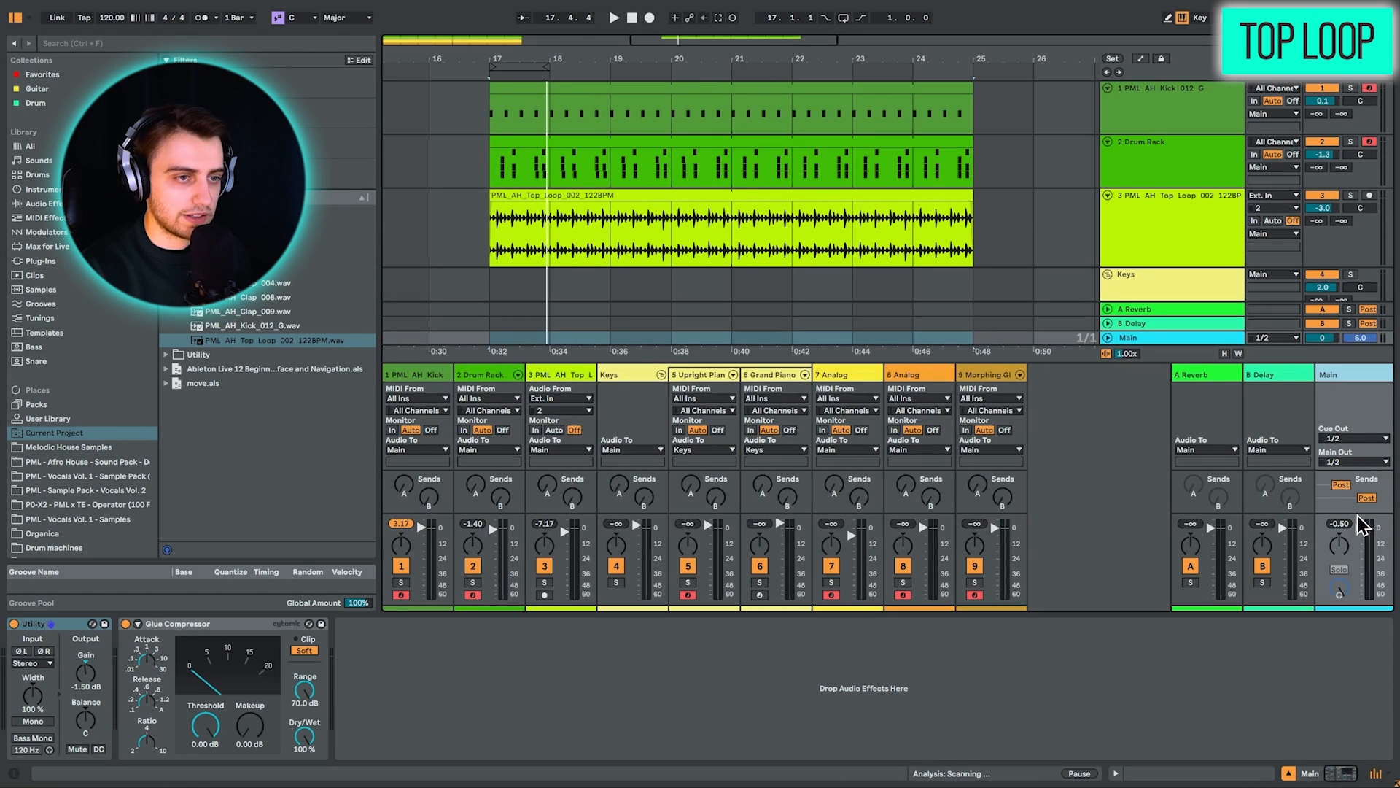
left_click(1289, 774)
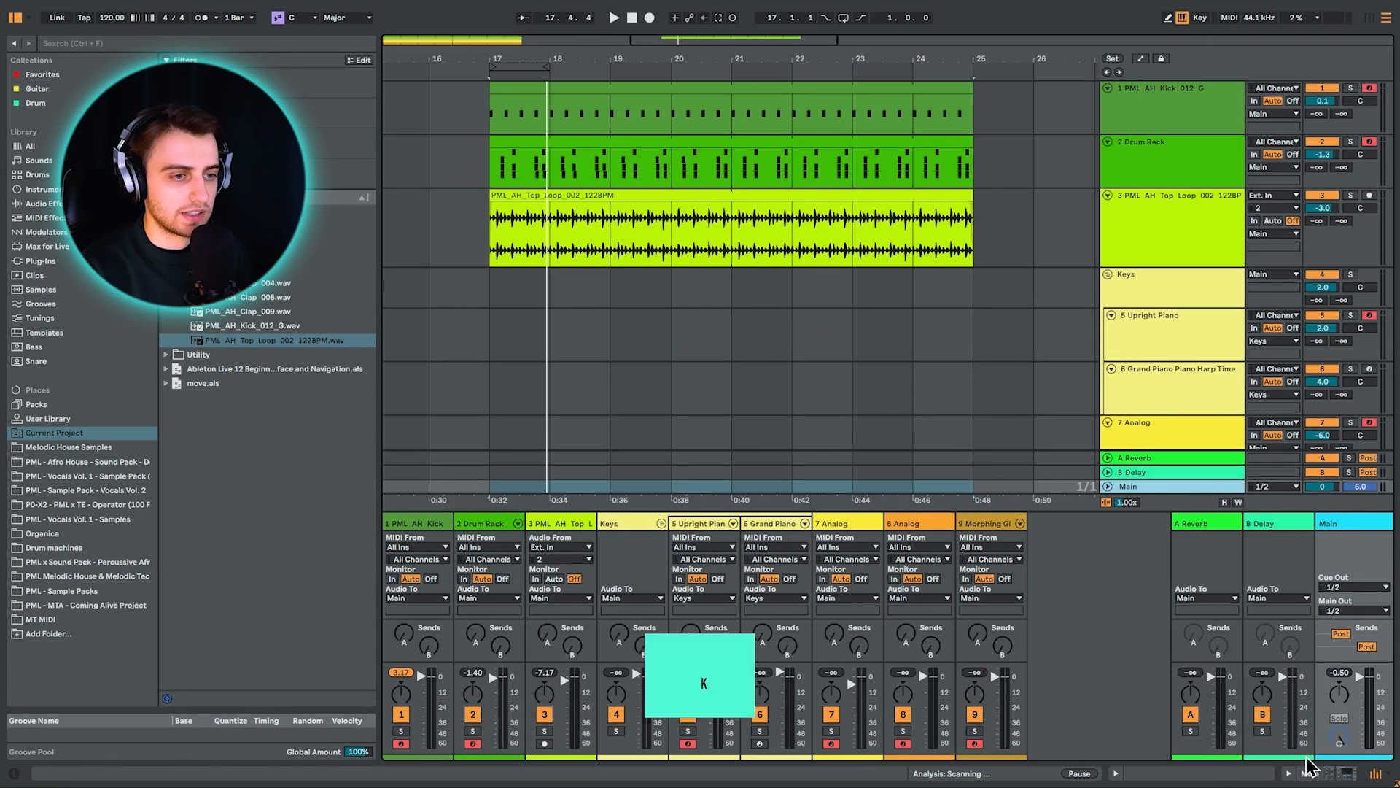
left_click(1376, 774)
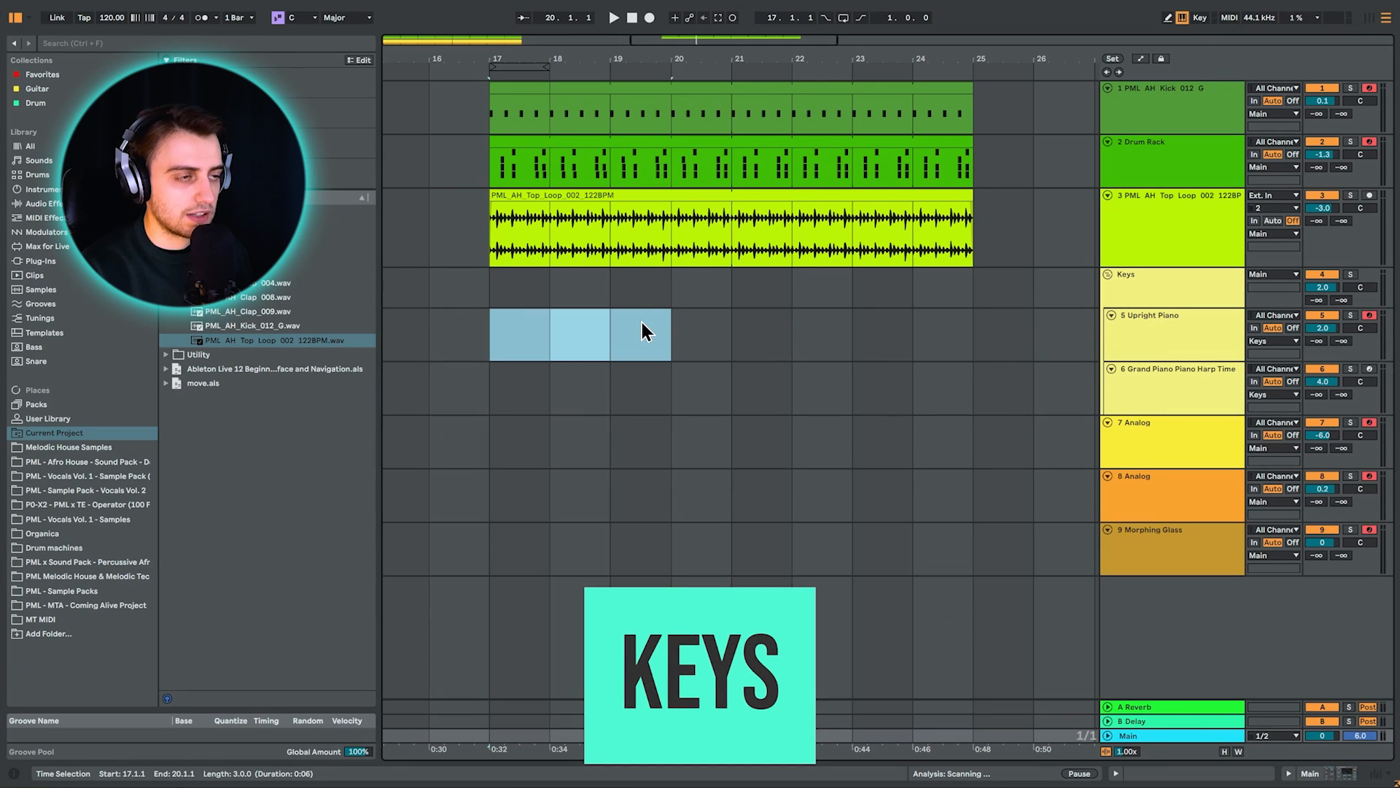
Insert an empty four-bar MIDI clip from bar 17 to bar 21 on the Upright Piano track
left_click(725, 338, "shift")
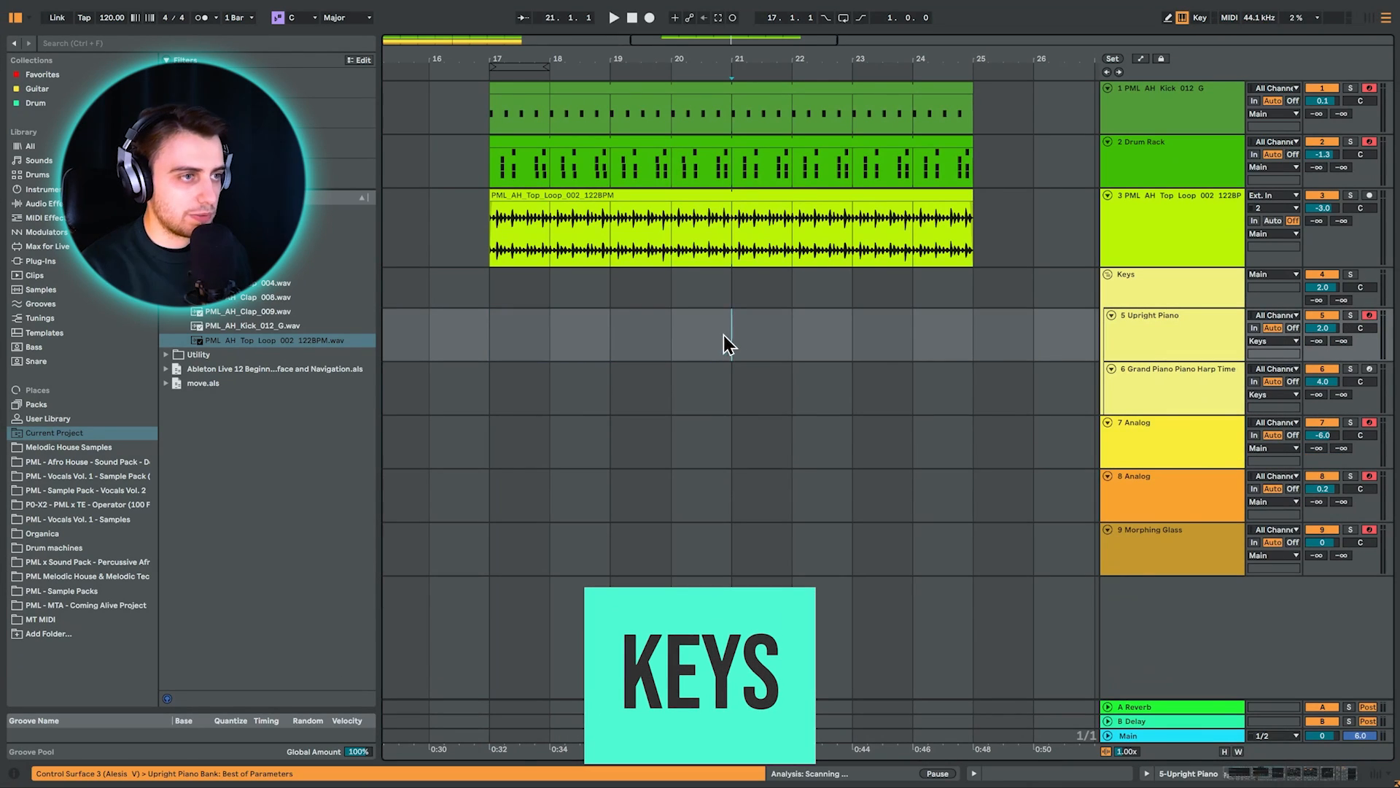
key("ctrl+shift+m")
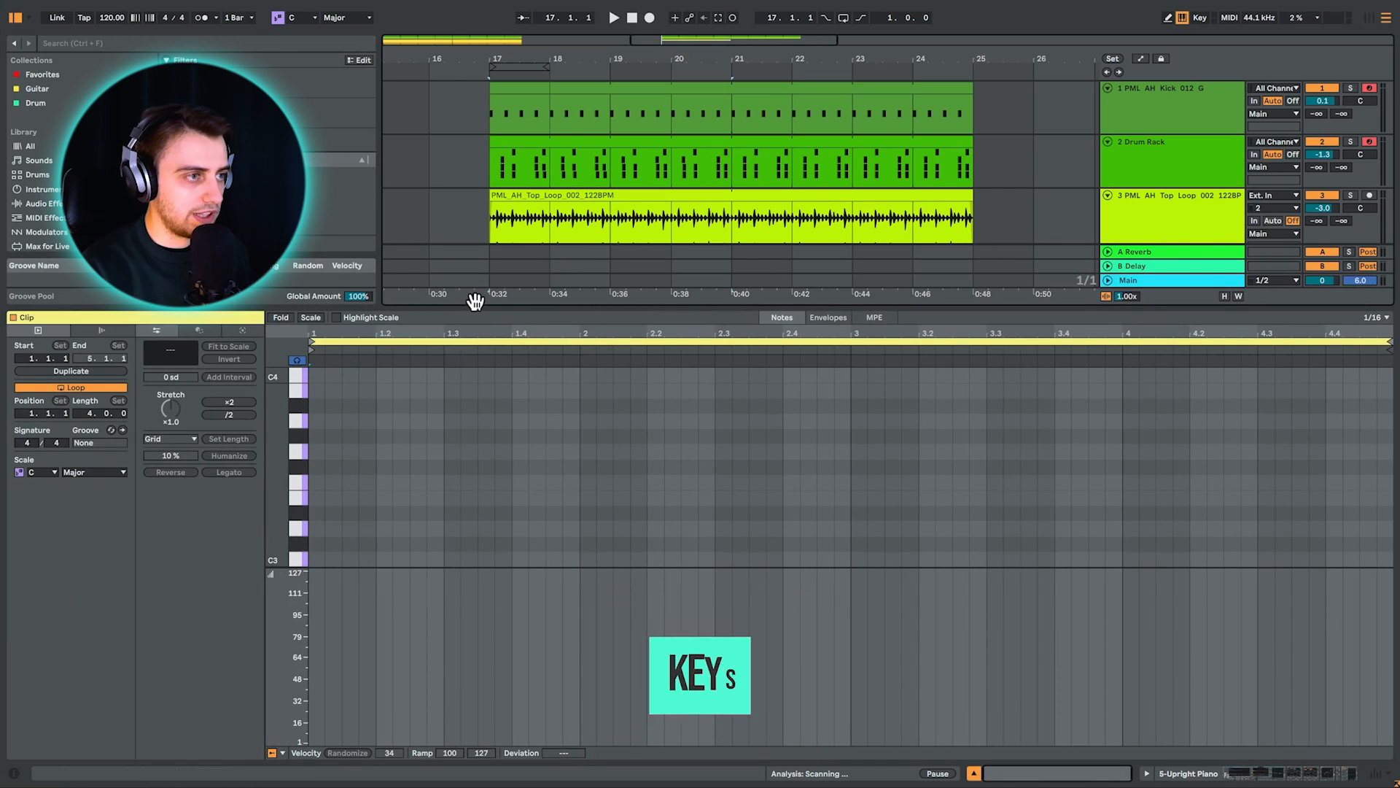
Show the Upright Piano track's devices and locate its instrument among the installed packs
key("shift+Tab")
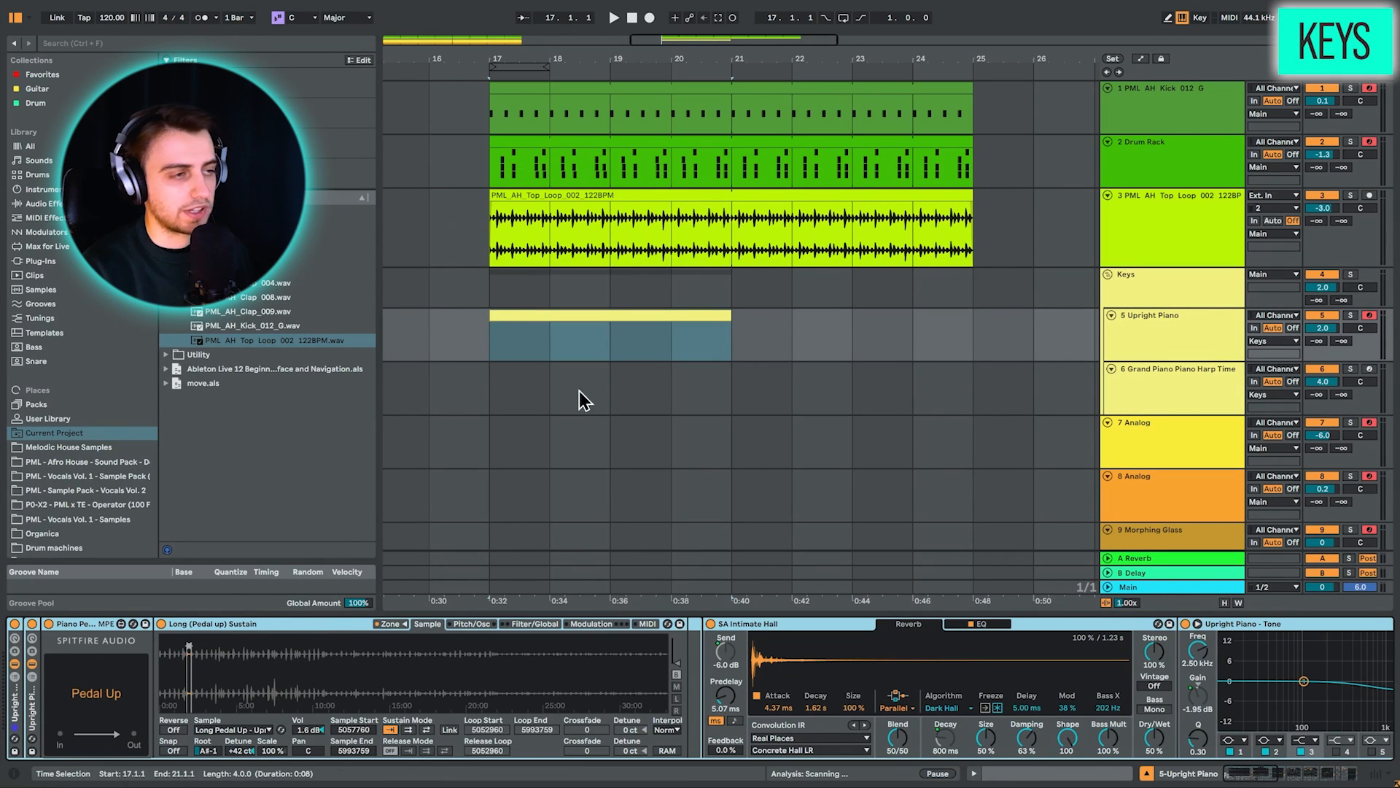
left_click(698, 312)
key("q")
key("q")
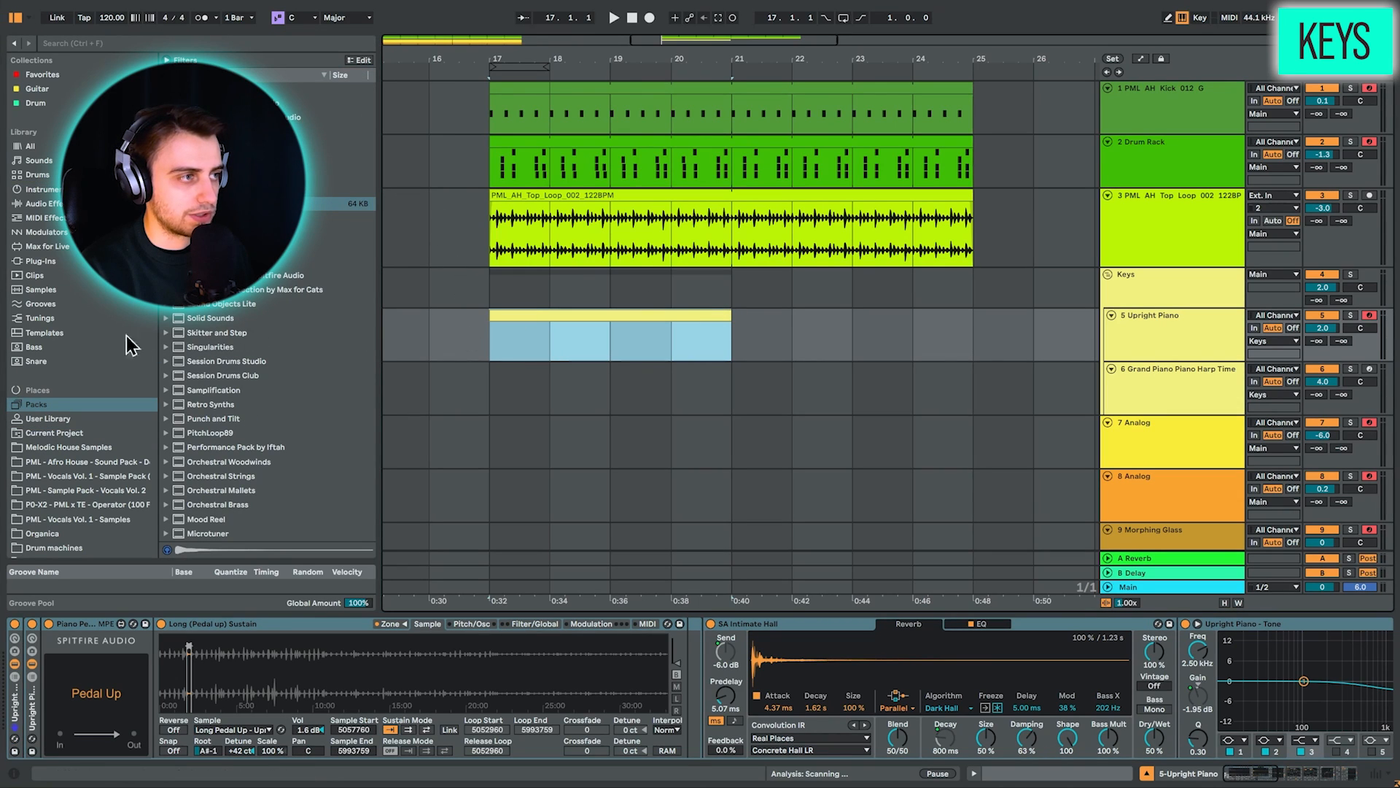
Open the Upright Piano clip for editing and limit its note editor to the keys of the C Major scale
double_click(505, 315)
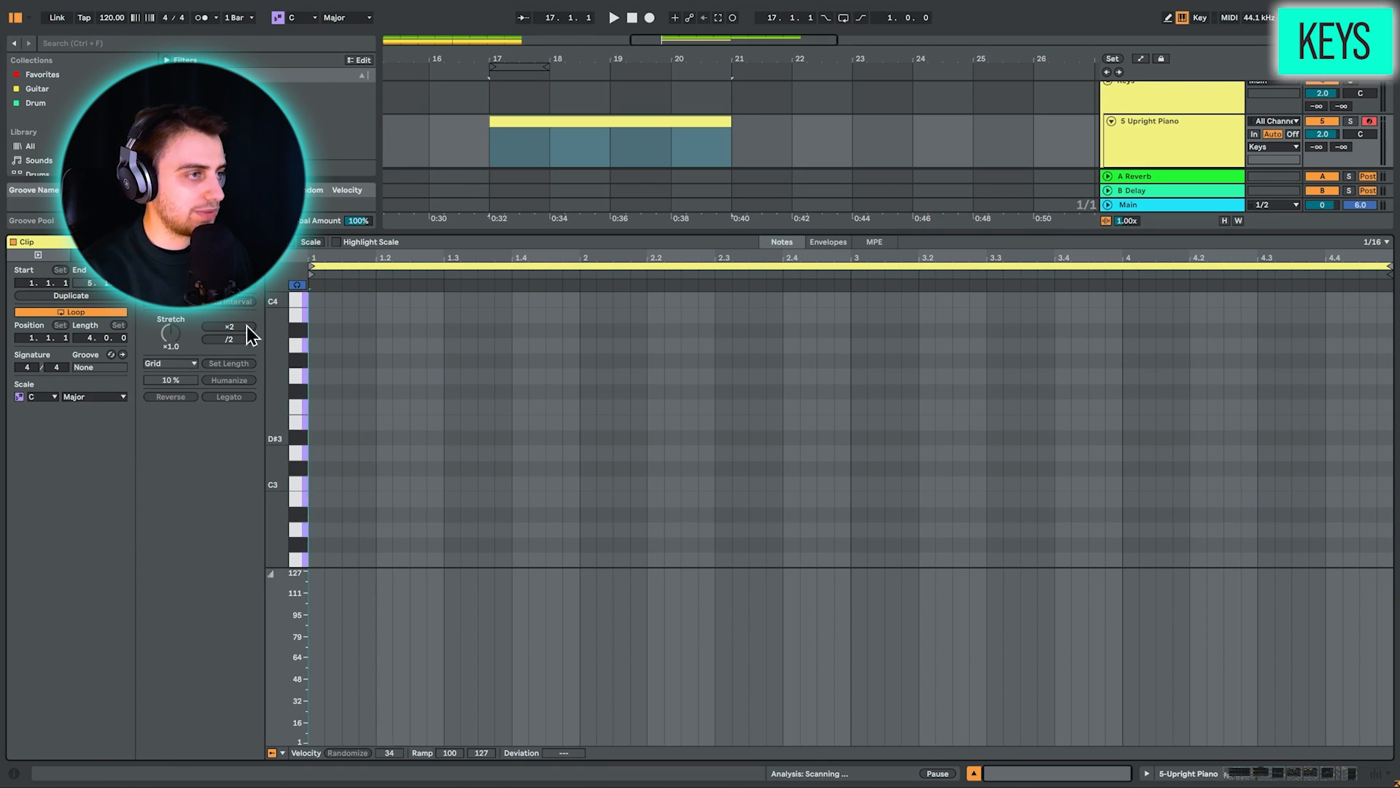
left_click(305, 243)
left_click_drag(276, 418, 276, 463)
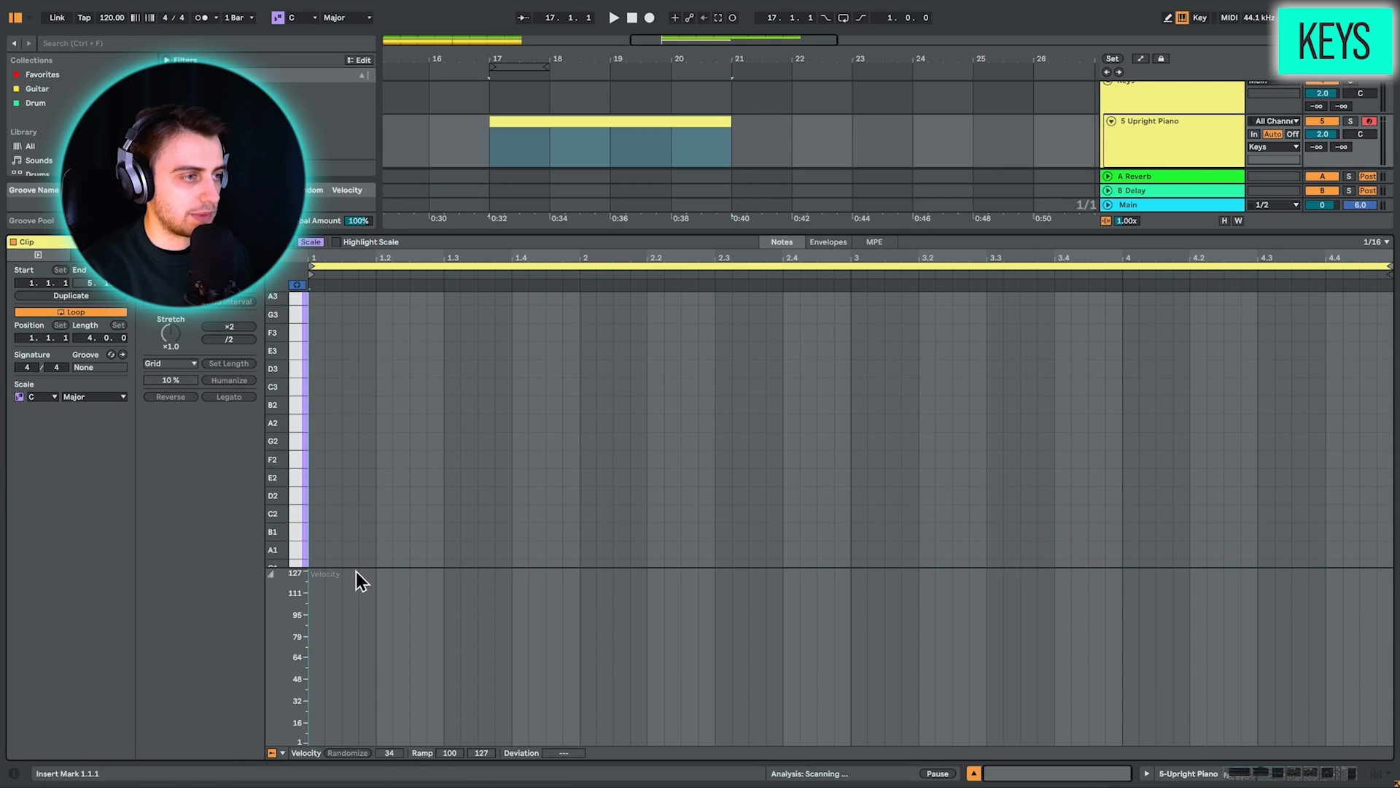
left_click_drag(343, 569, 329, 692)
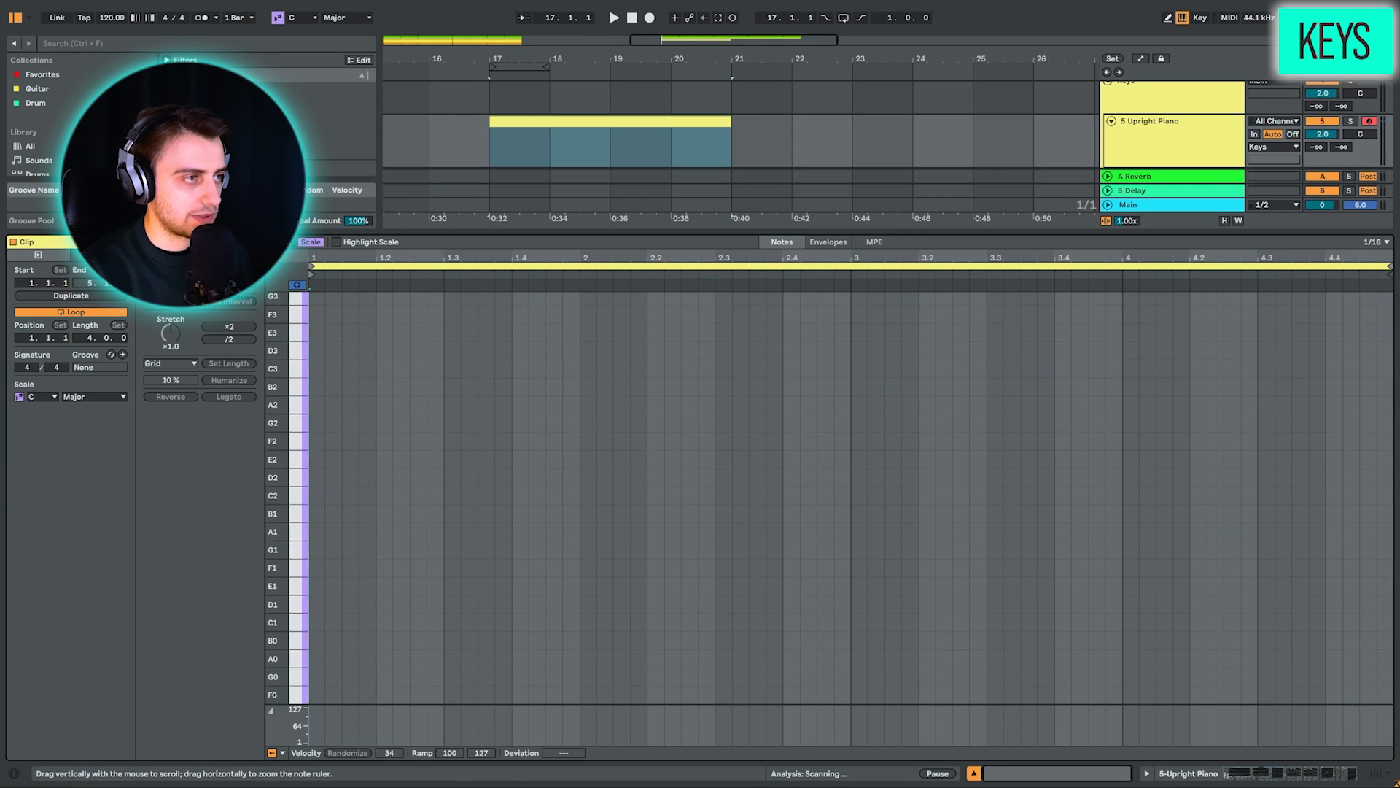
left_click_drag(308, 467, 261, 458)
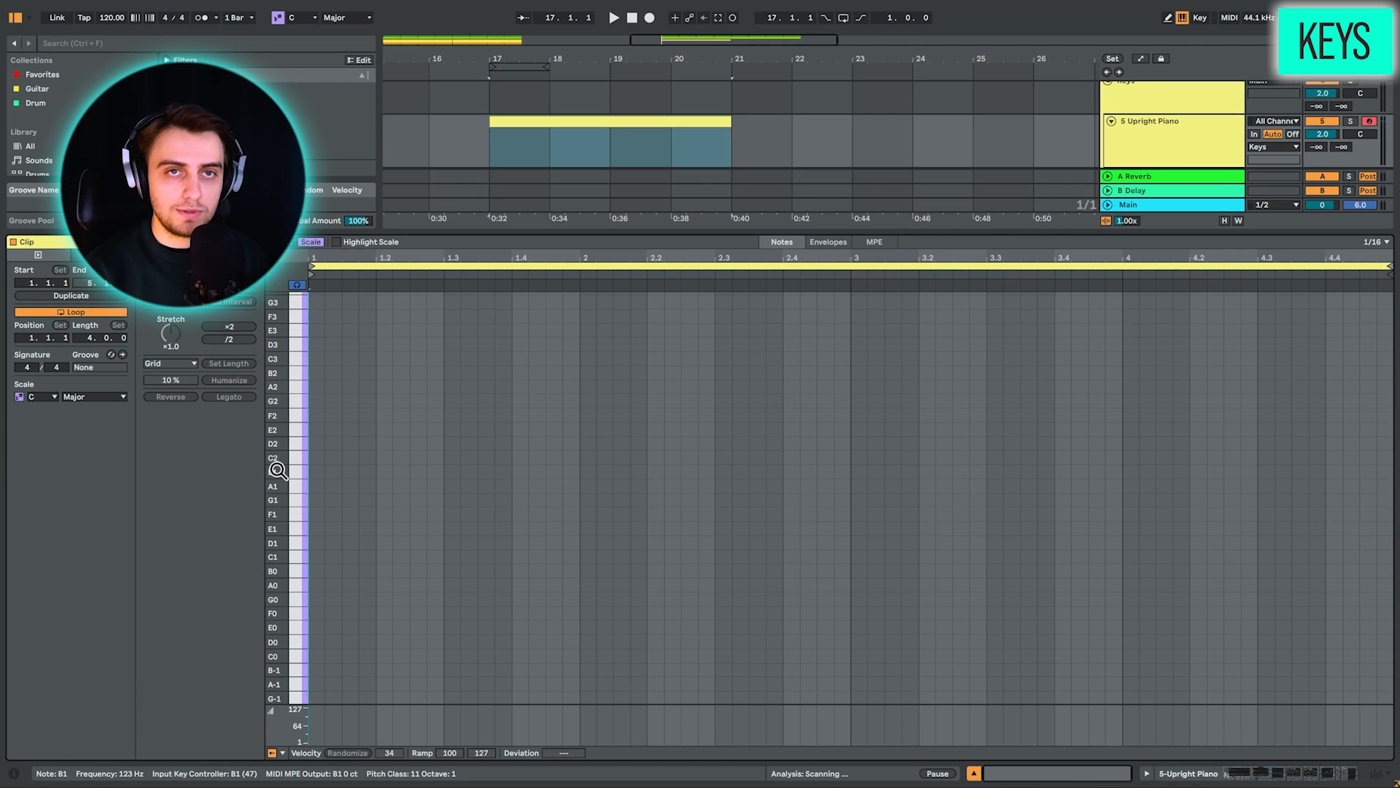
left_click_drag(277, 469, 299, 469)
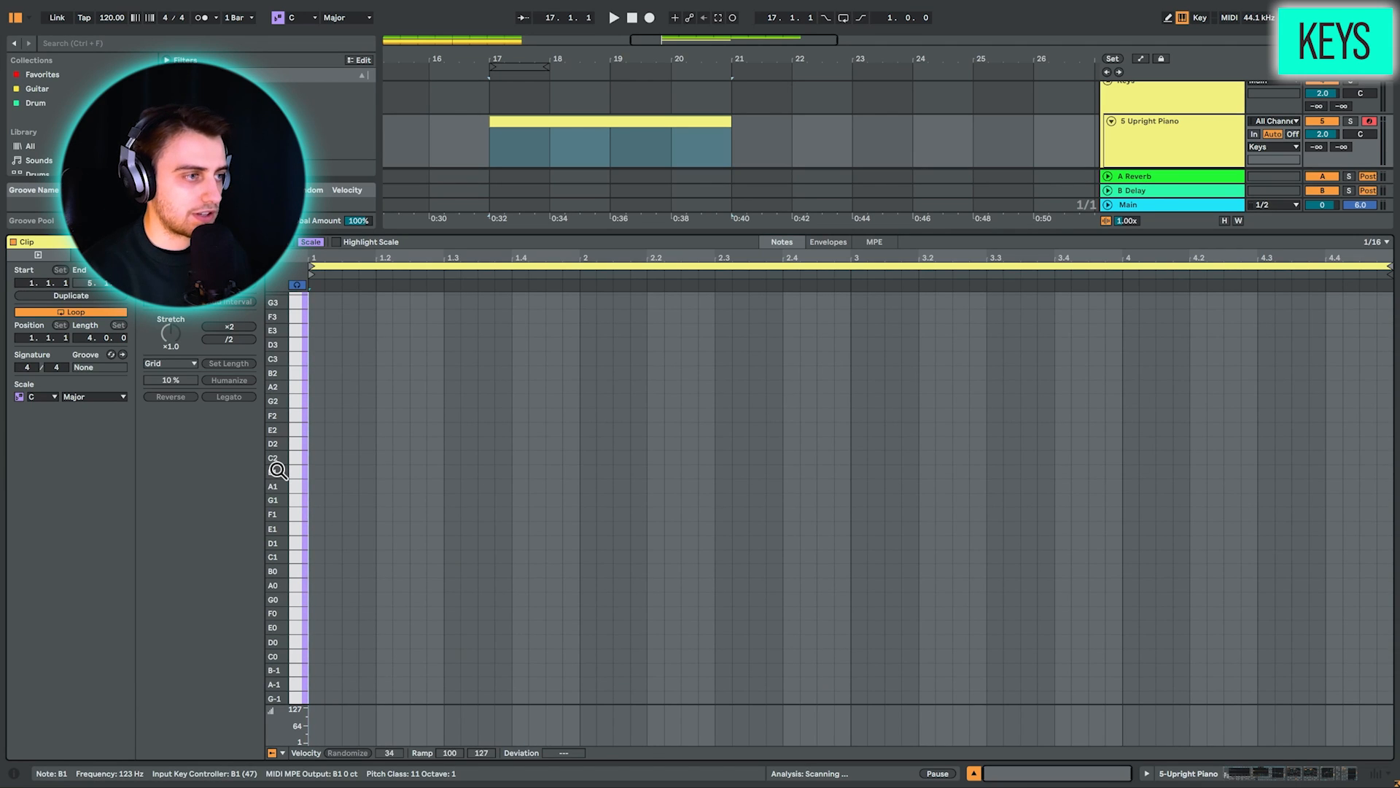
Add a one-bar D2 note at the start of the Upright Piano clip
double_click(319, 468)
left_click_drag(323, 471, 585, 529)
key("Up")
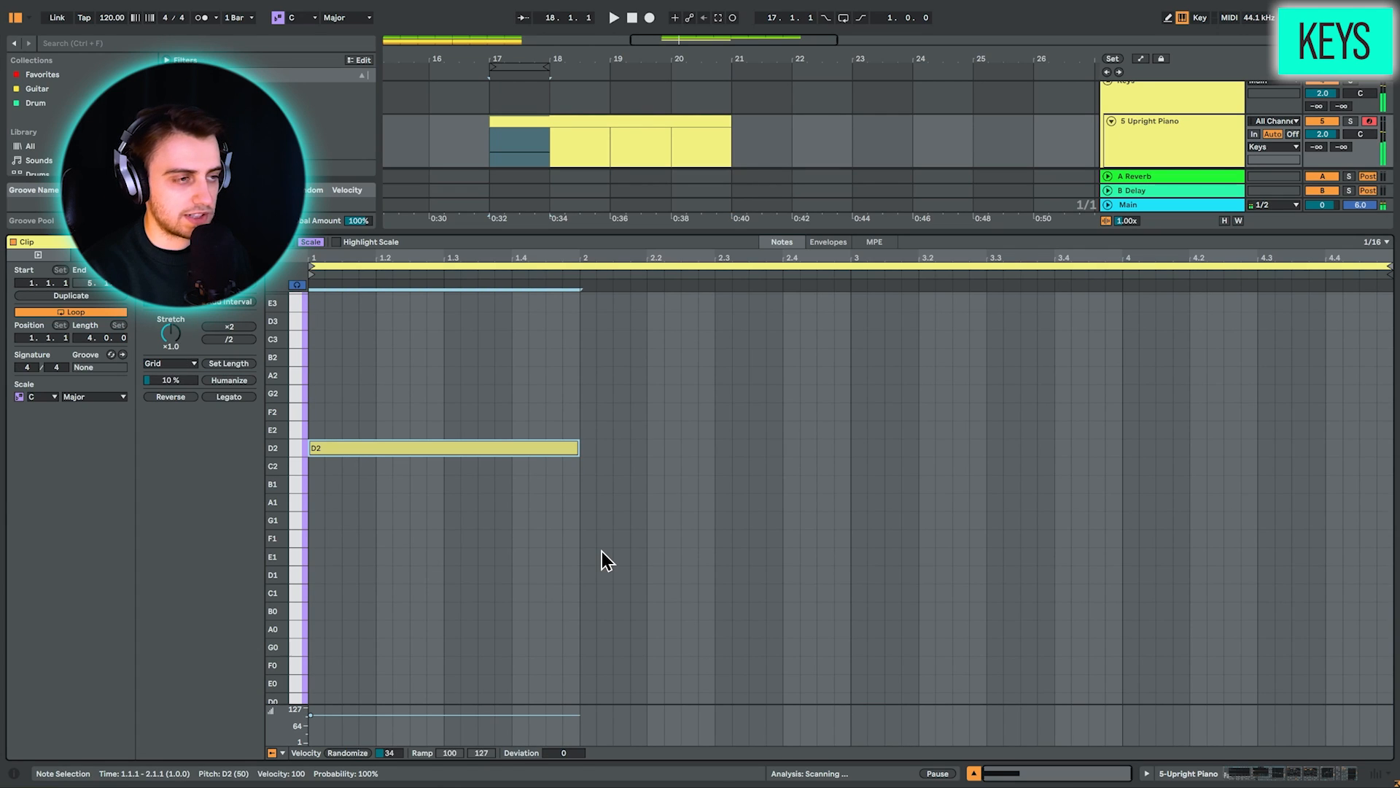
Duplicate the one-bar note into bars 2, 3 and 4, pitching the copies to F2, A2 and G2
key("ctrl+d")
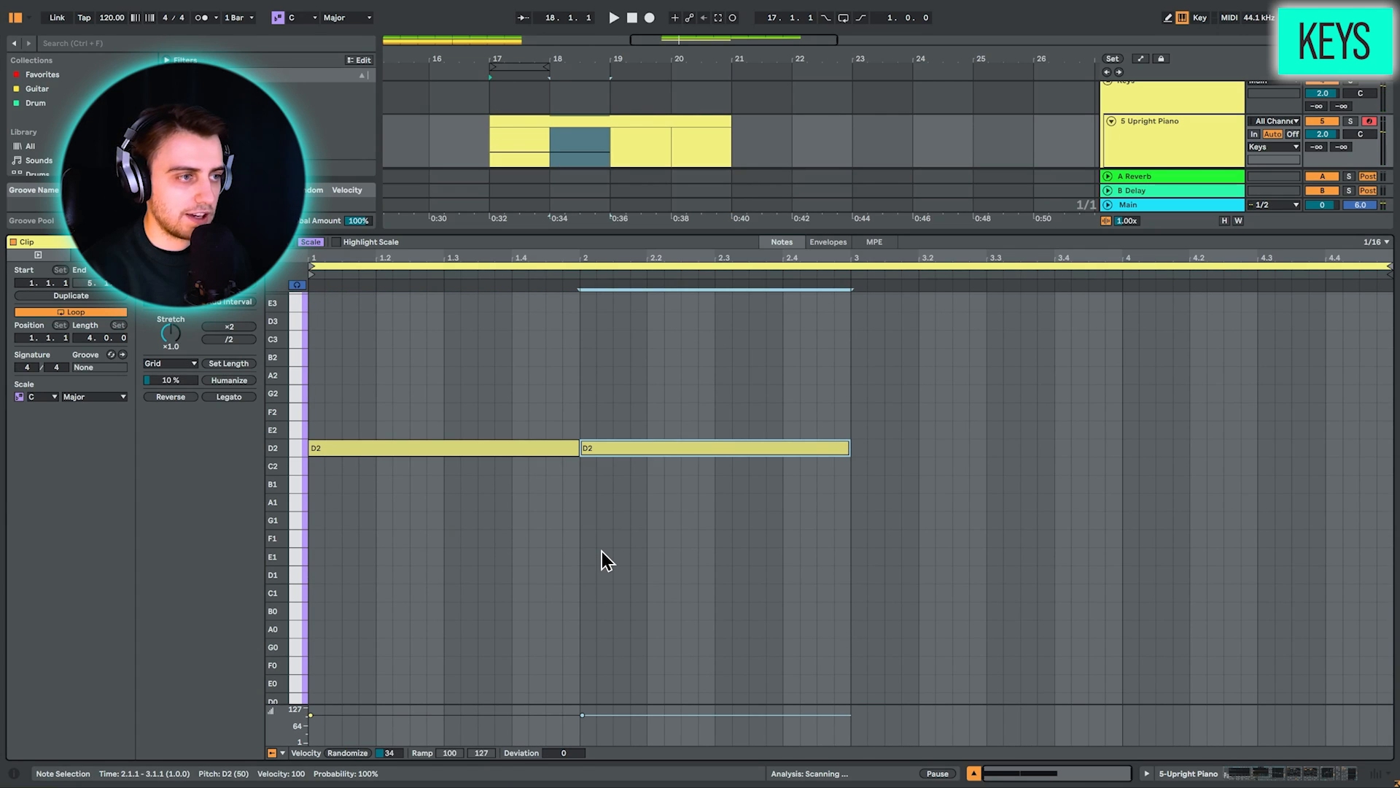
key("Up")
key("Up")
key("ctrl+d")
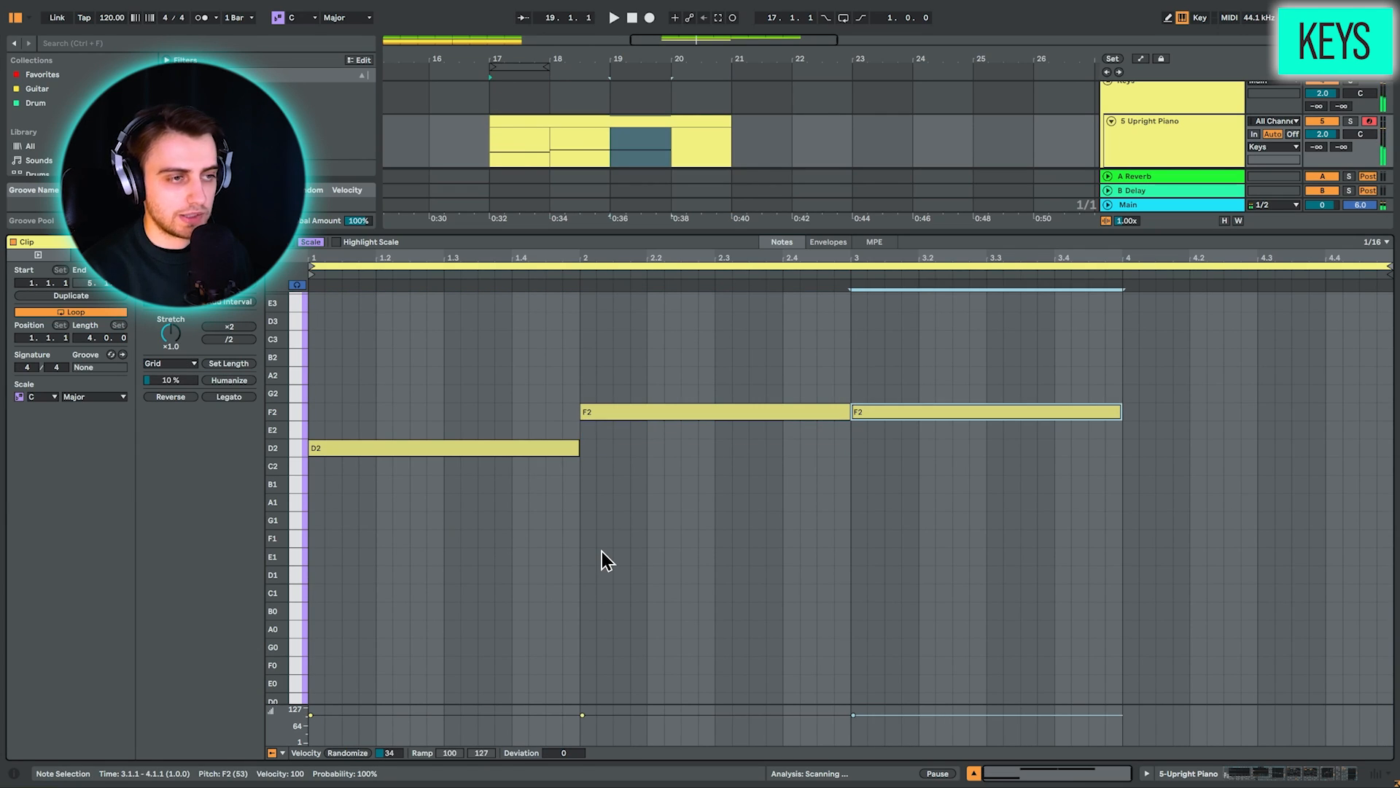
key("Up")
key("Up")
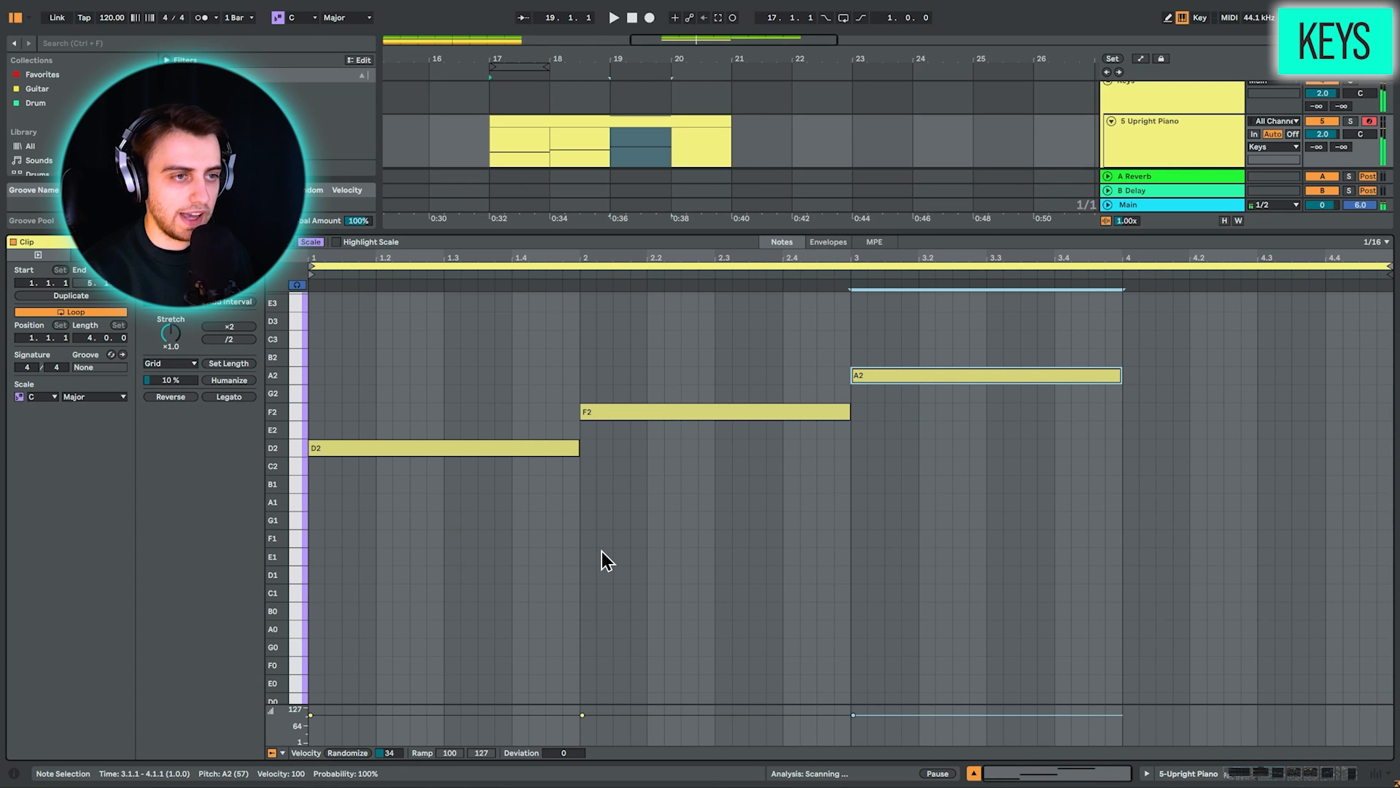
key("ctrl+d")
key("Down")
Build triads on all four root notes by adding an interval of +2 scale degrees twice
key("ctrl+a")
scroll(417, 537, "up", 3)
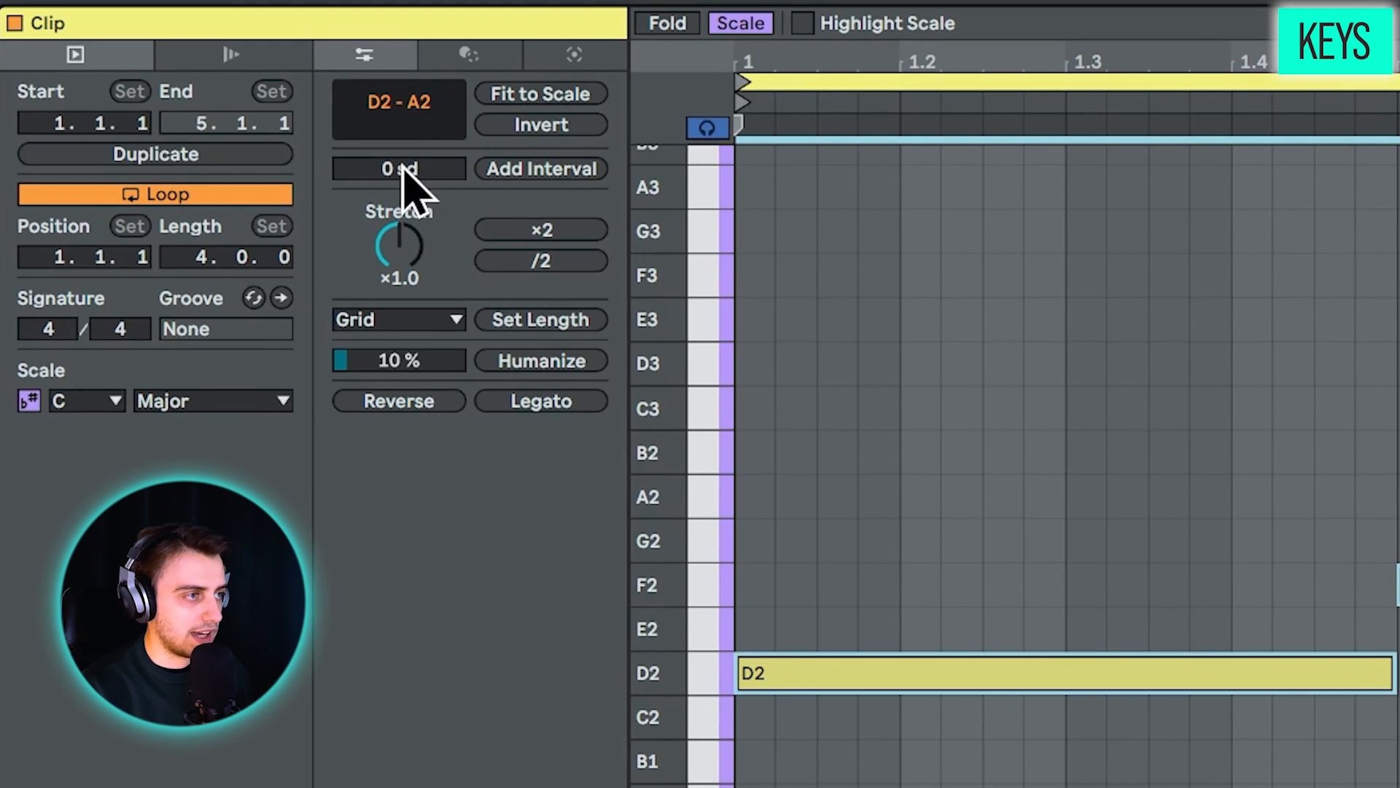
left_click_drag(173, 302, 173, 291)
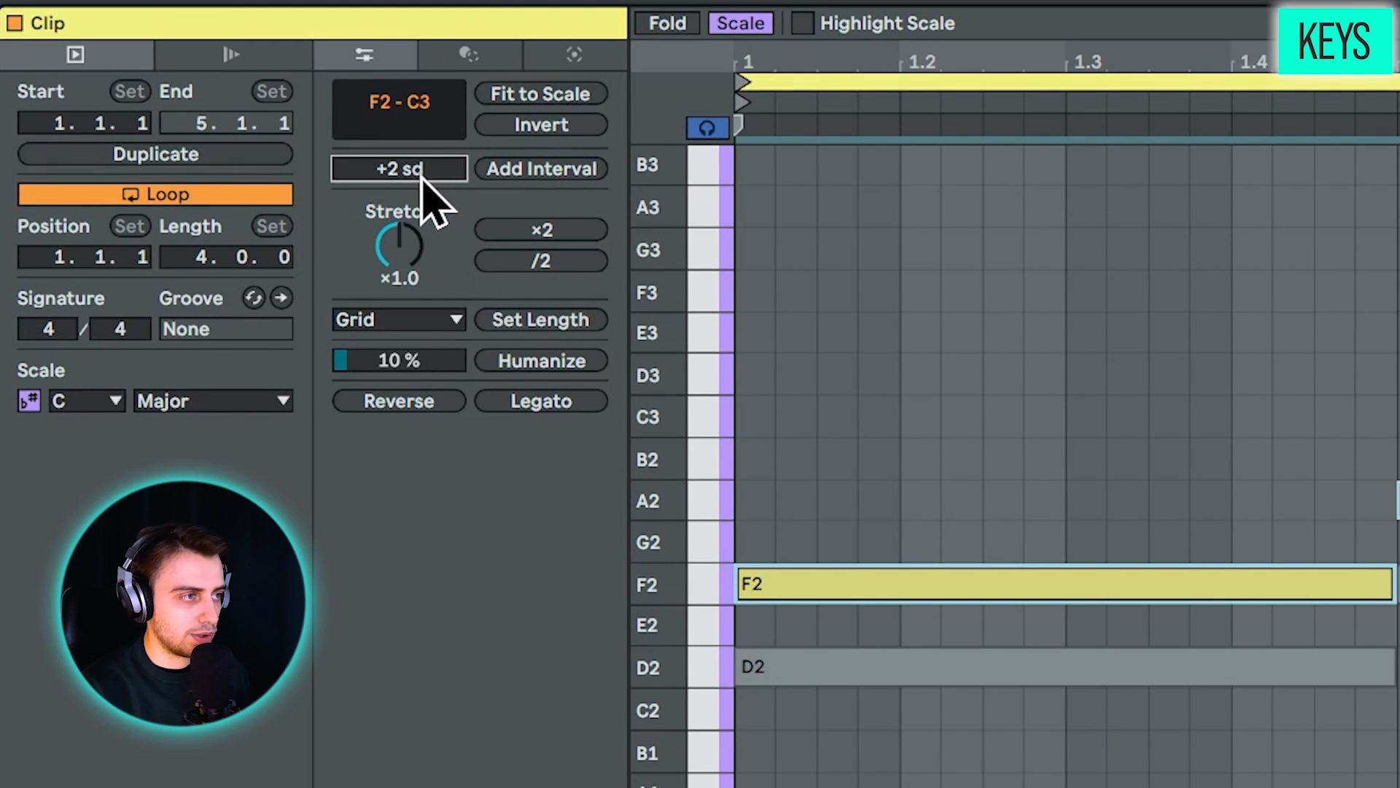
left_click(538, 175)
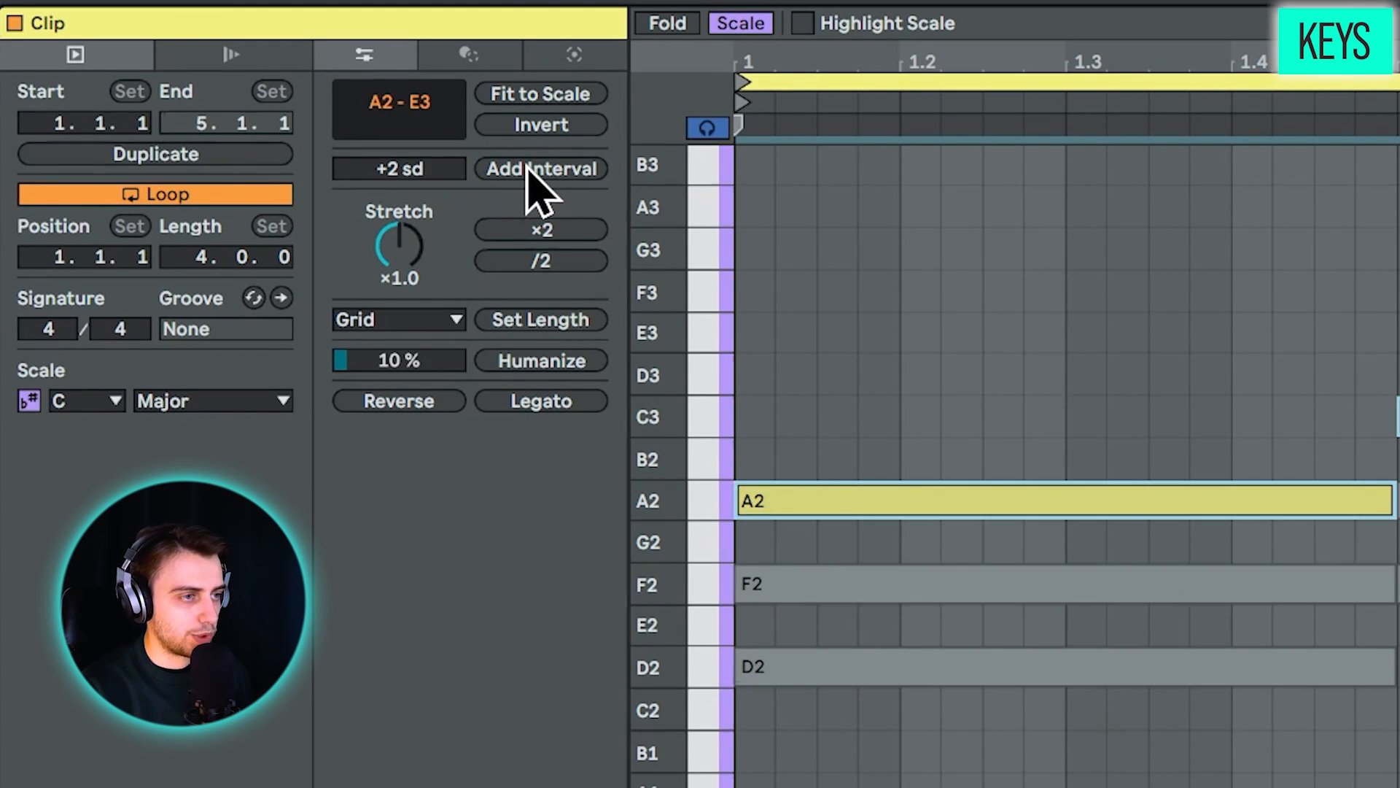
left_click(1023, 317)
key("ctrl+a")
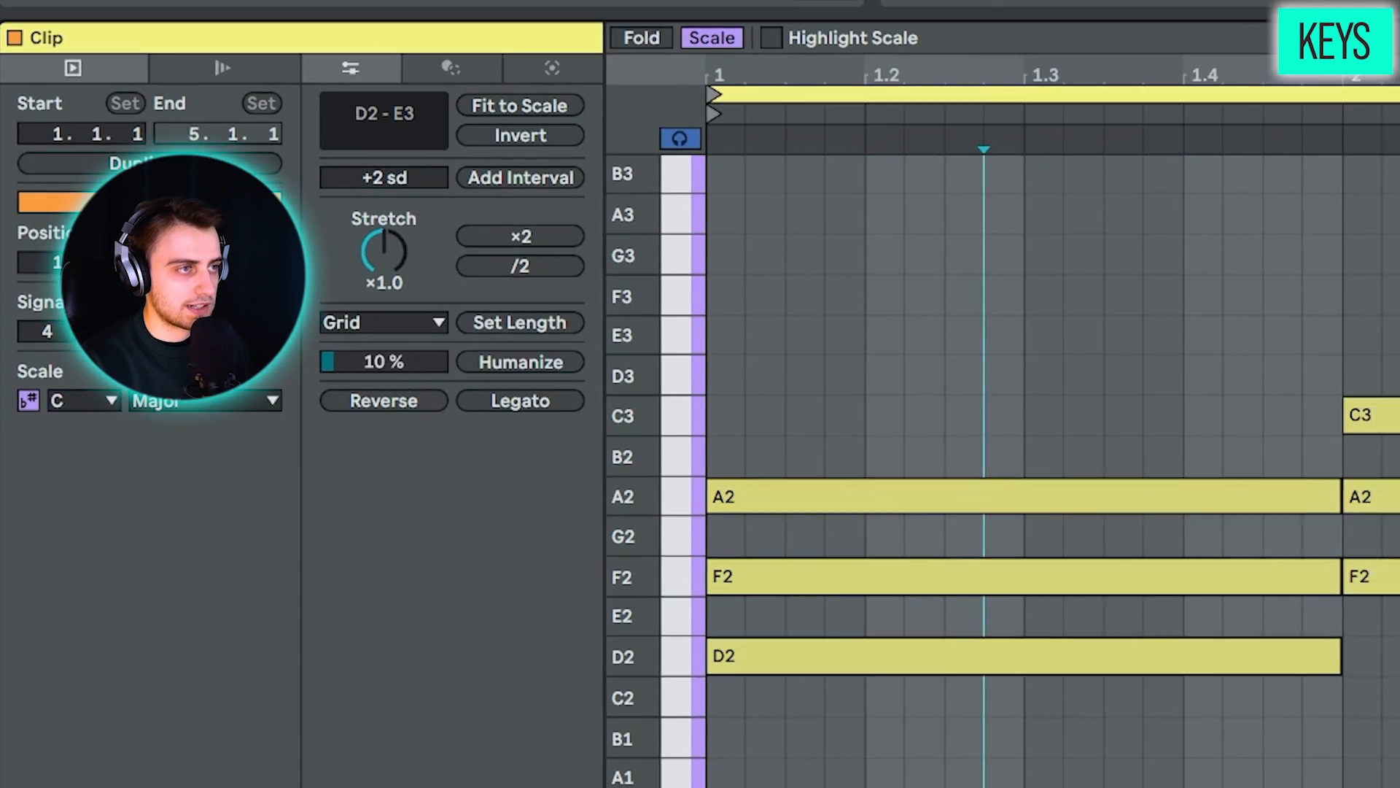
Play the loop with the piano chords and review the effects on the Upright Piano track
key("space")
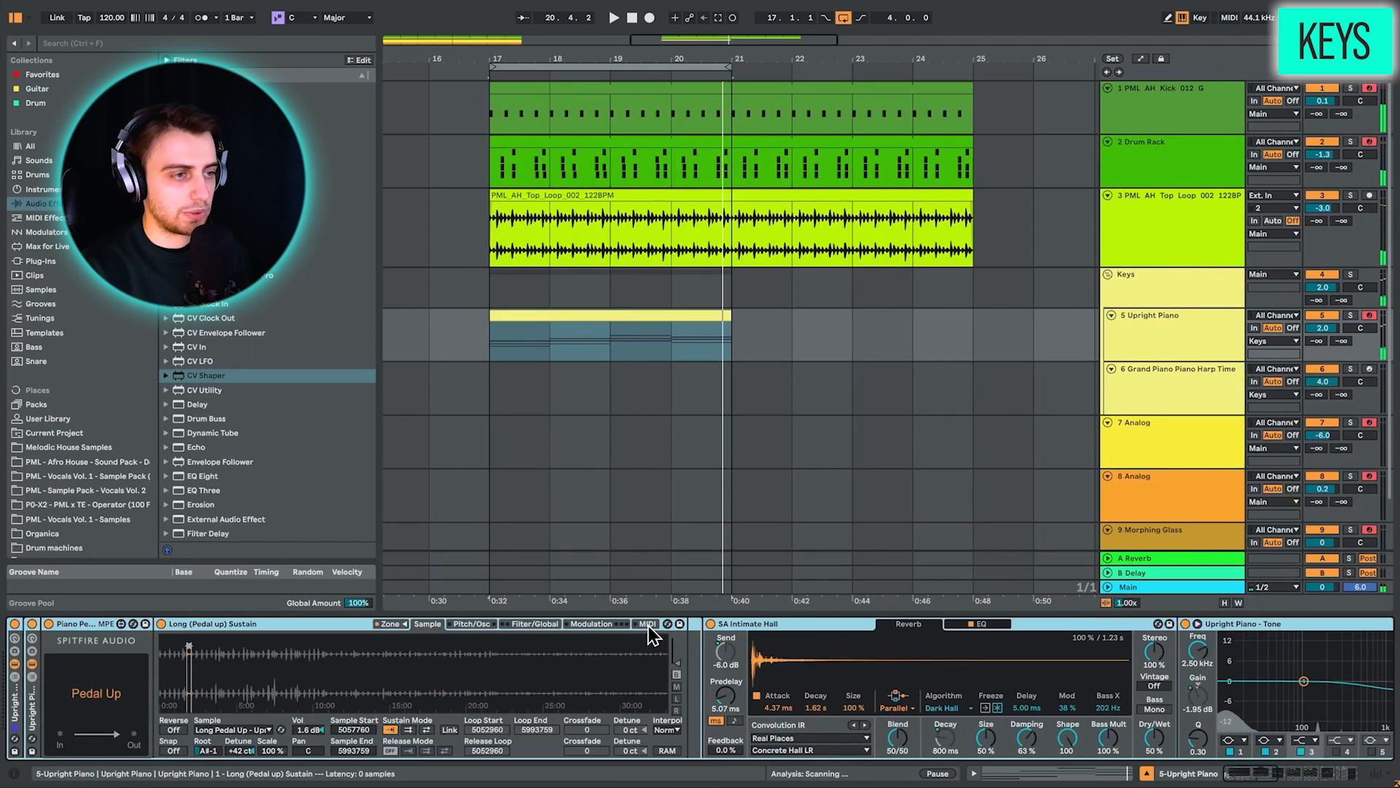
left_click(1346, 776)
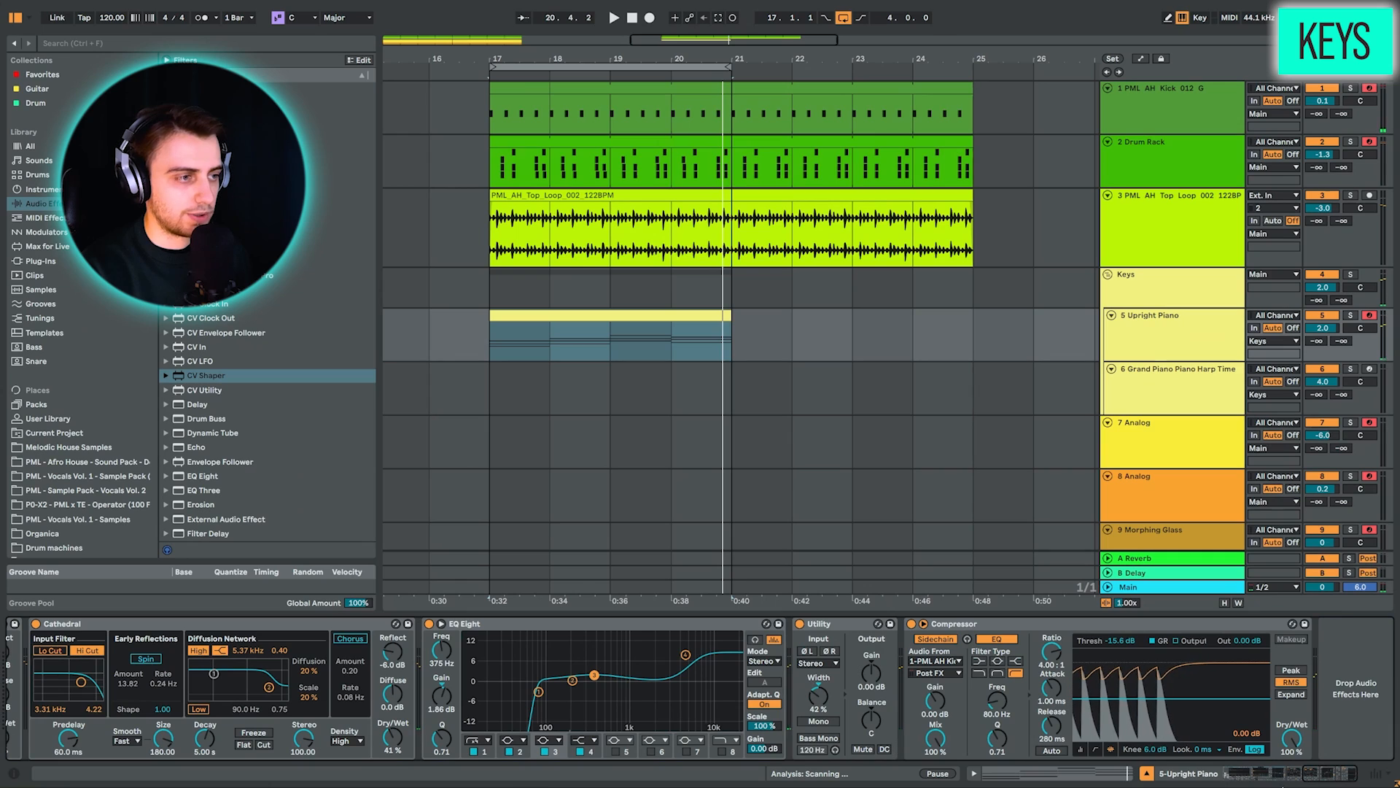
scroll(331, 675, "left", 5)
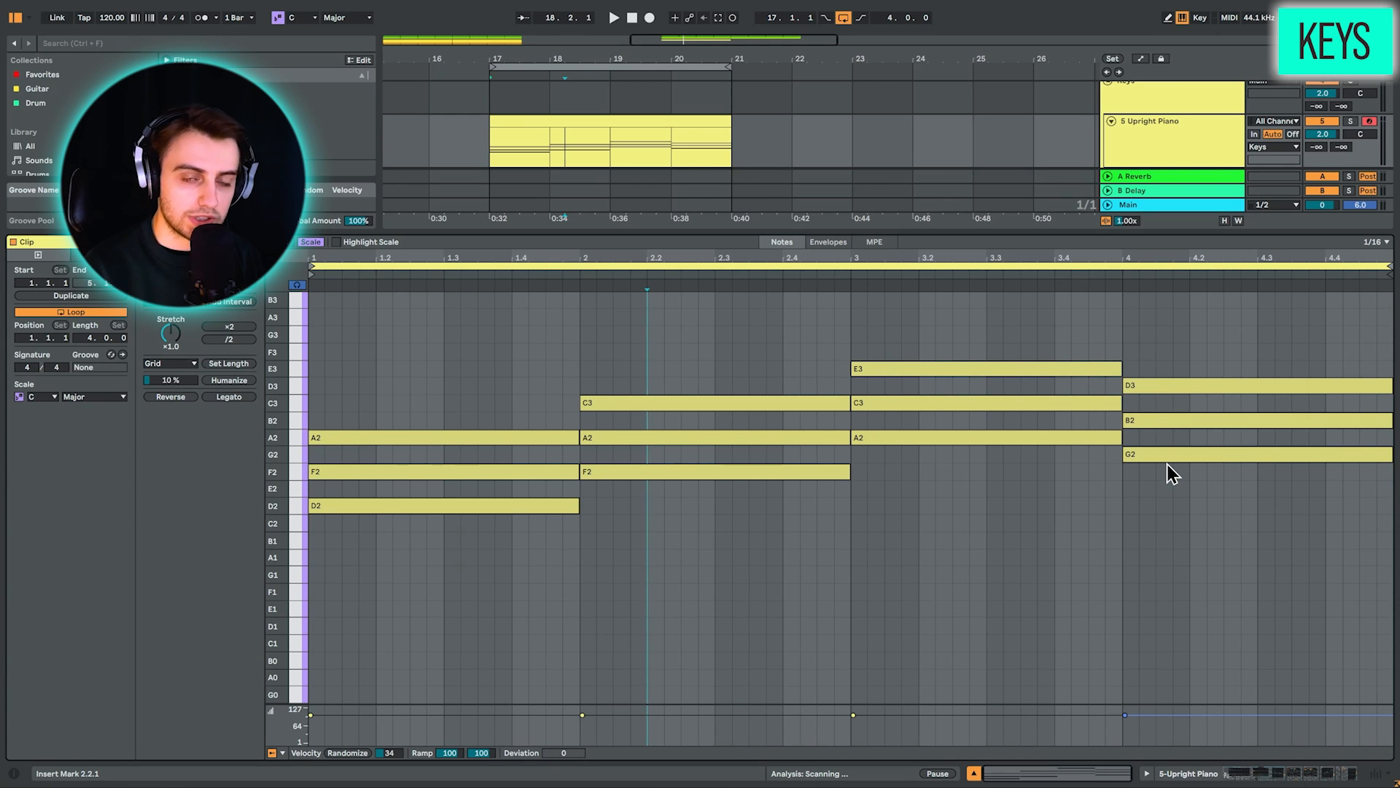
Copy the F2 notes of the first and second chords one octave up to F3
left_click(715, 472)
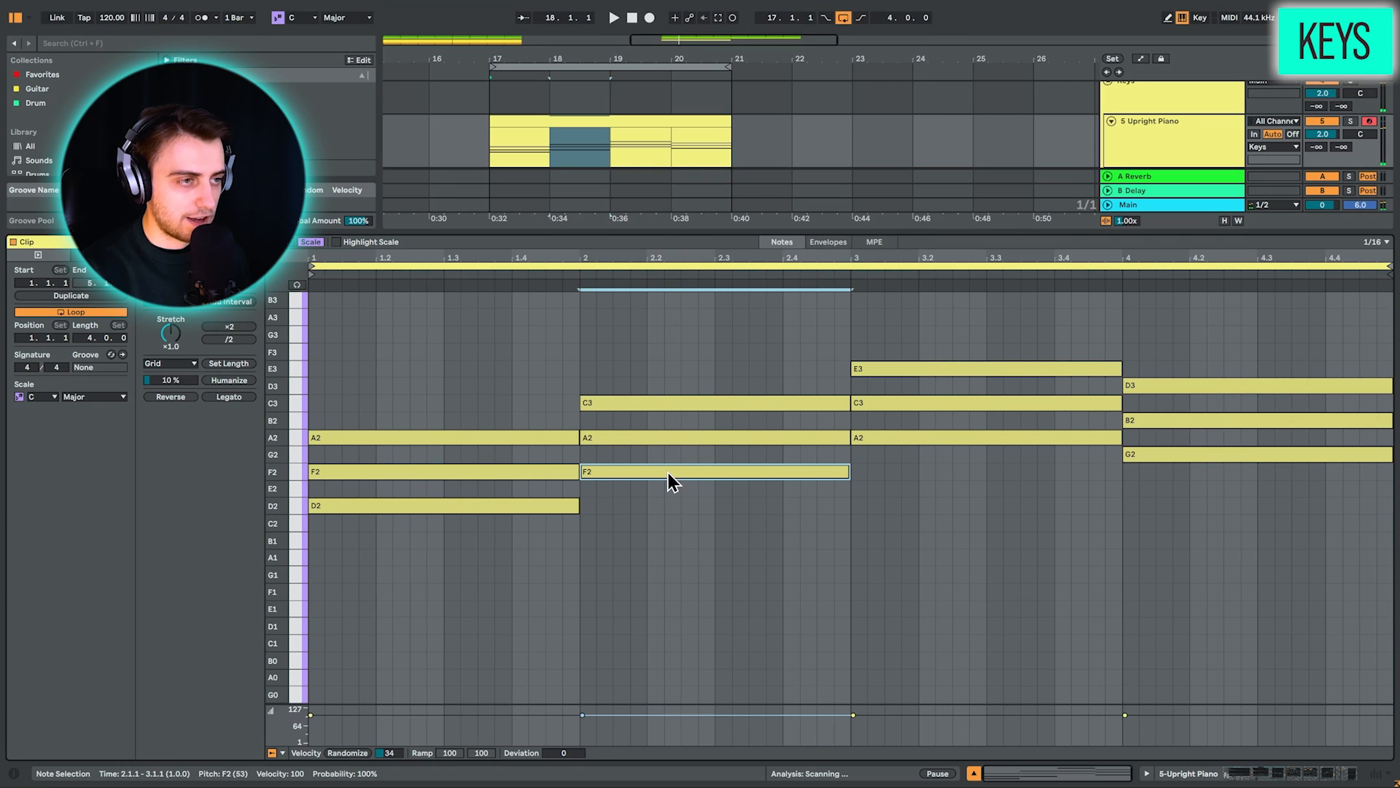
left_click_drag(668, 473, 699, 352)
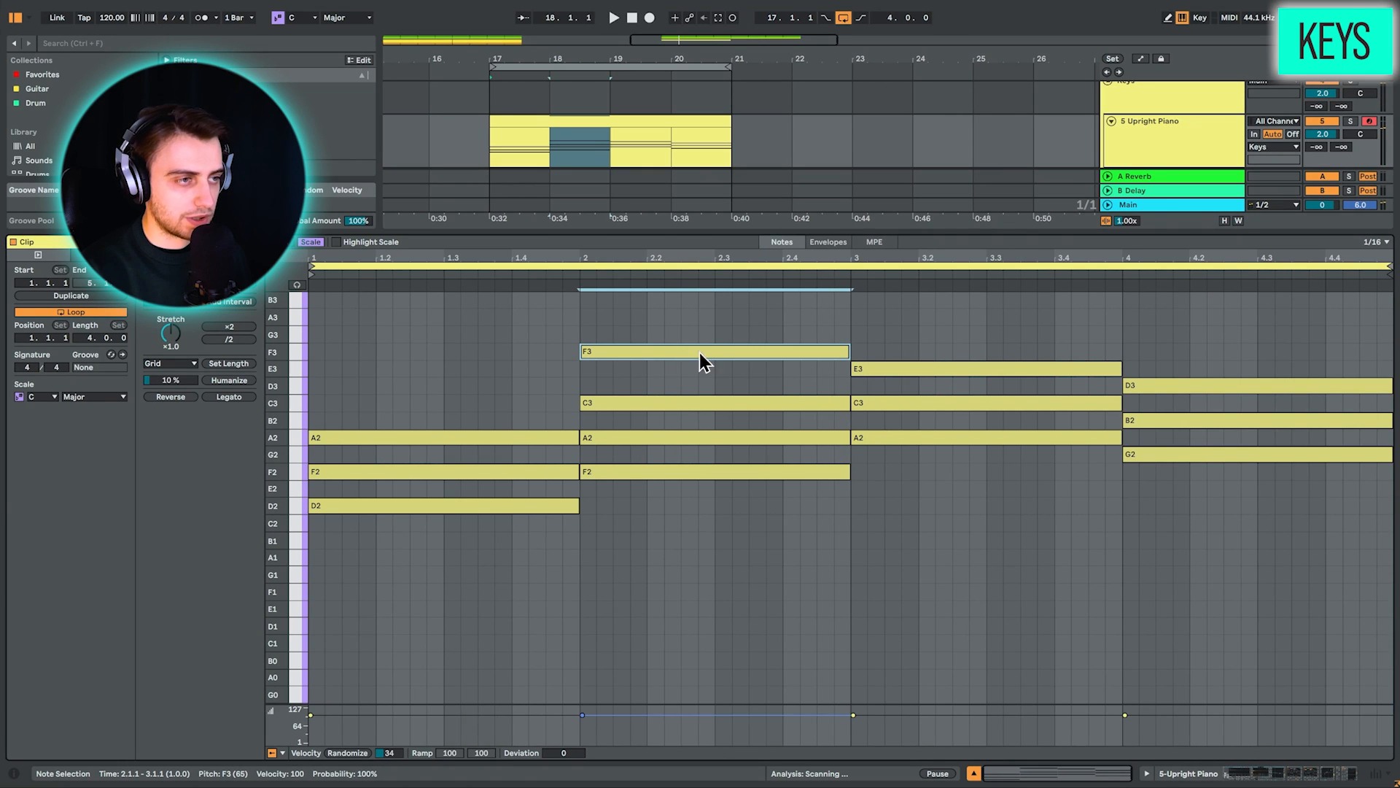
left_click(546, 479)
left_click_drag(514, 476, 518, 356)
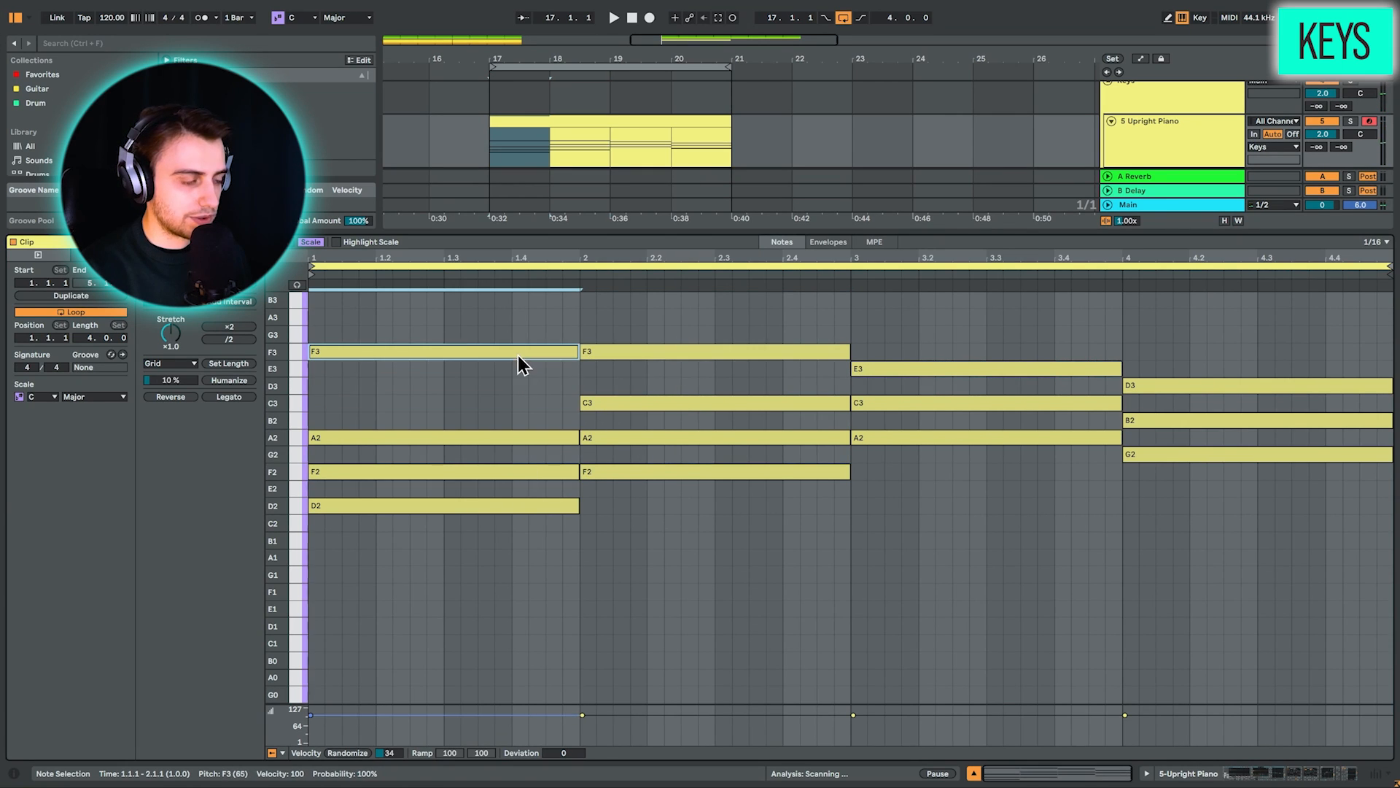
Turn on note preview and listen to the top note of each of the four chords in turn
left_click(297, 285)
left_click_drag(399, 307, 427, 409)
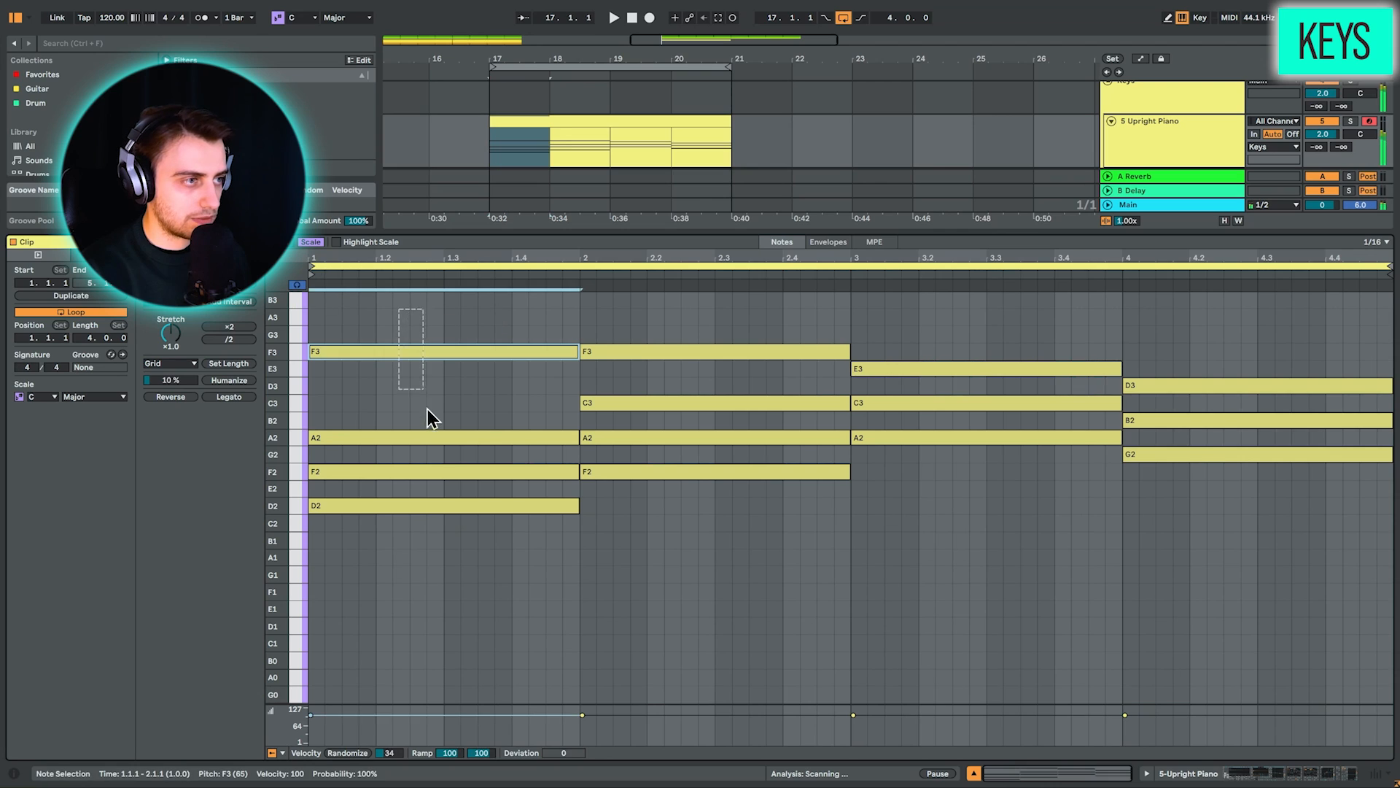
left_click_drag(667, 316, 668, 366)
left_click_drag(874, 341, 886, 383)
left_click_drag(1181, 364, 1195, 398)
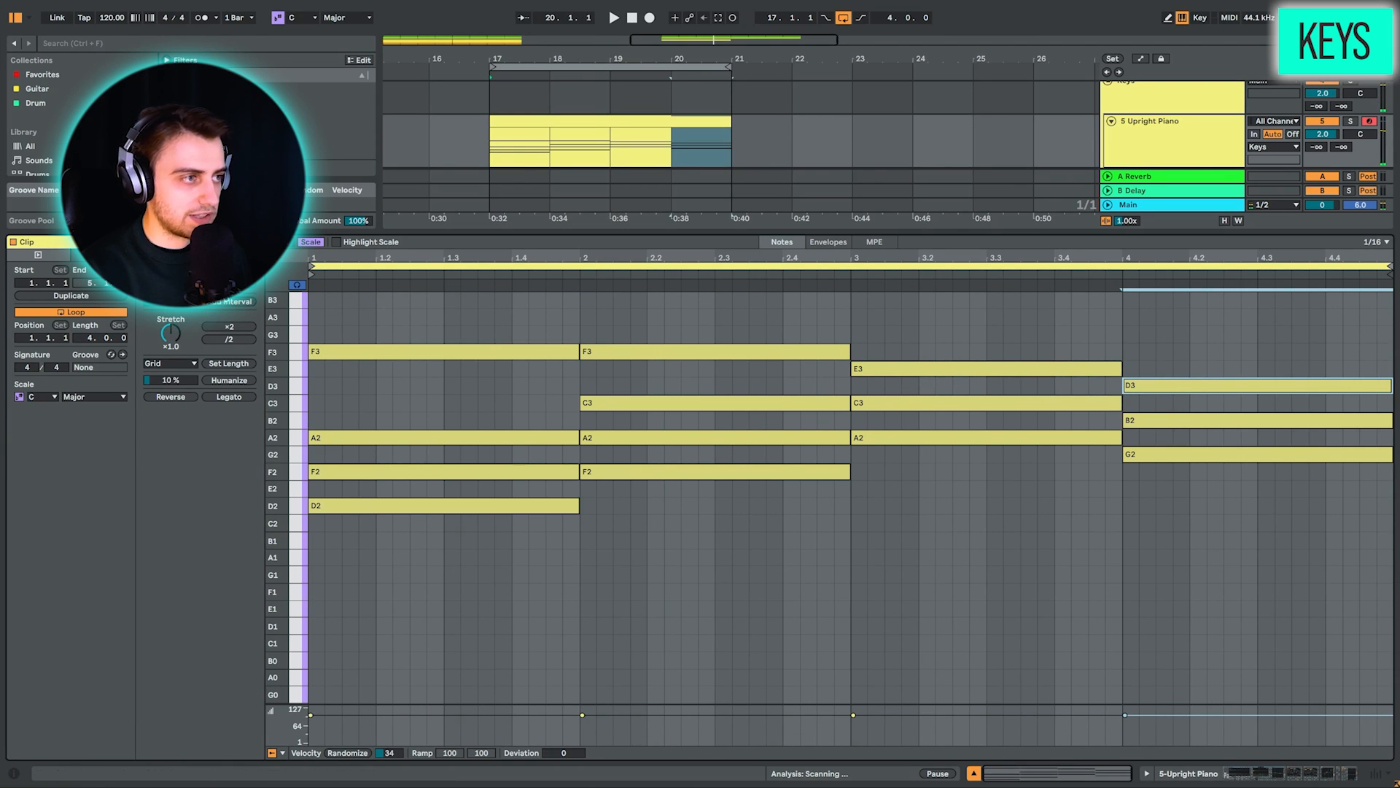
Turn off note preview and copy the lowest note of the first three chords and all notes needed for the fourth chord's bass one octave down
left_click(298, 286)
left_click_drag(449, 557, 480, 496)
left_click_drag(731, 516, 744, 474)
left_click_drag(977, 474, 1003, 440)
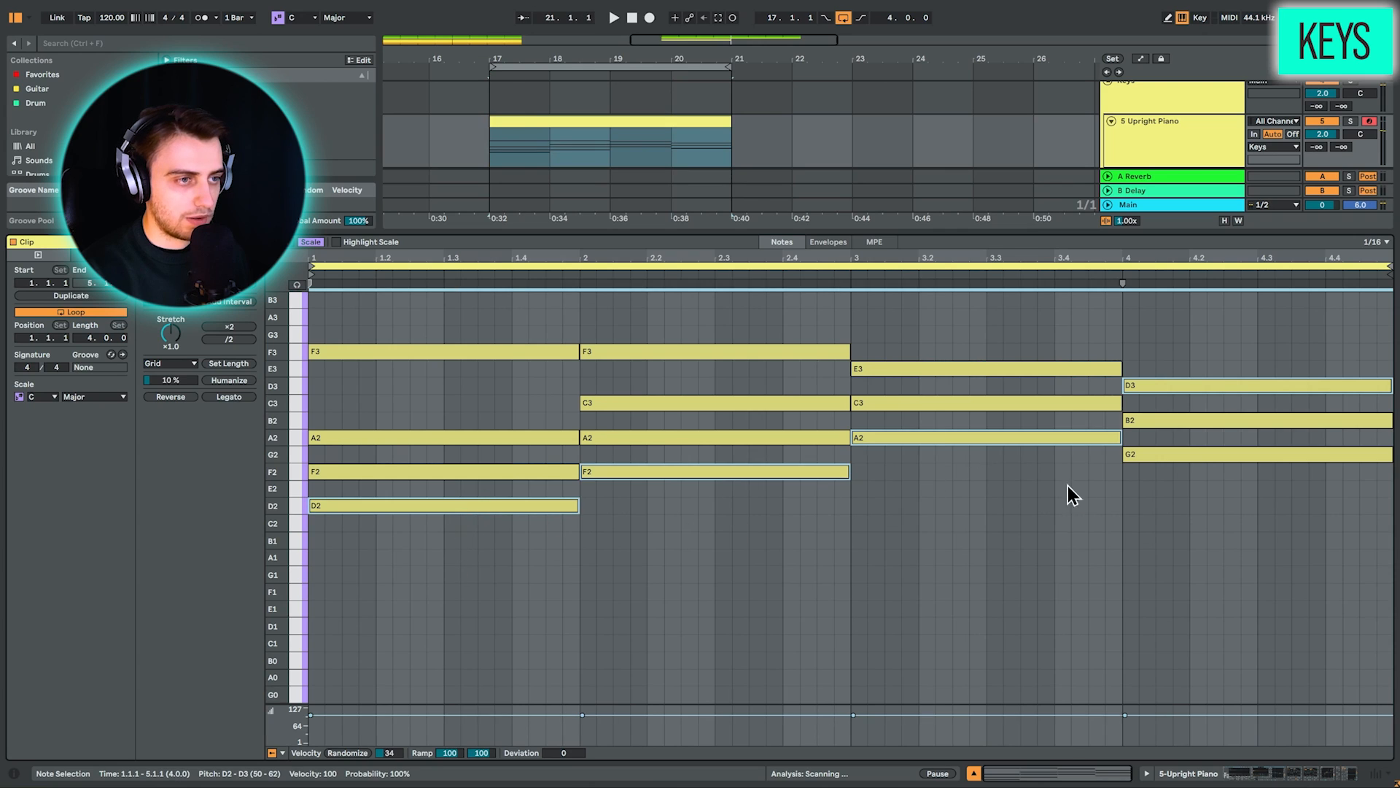
left_click_drag(357, 506, 357, 625)
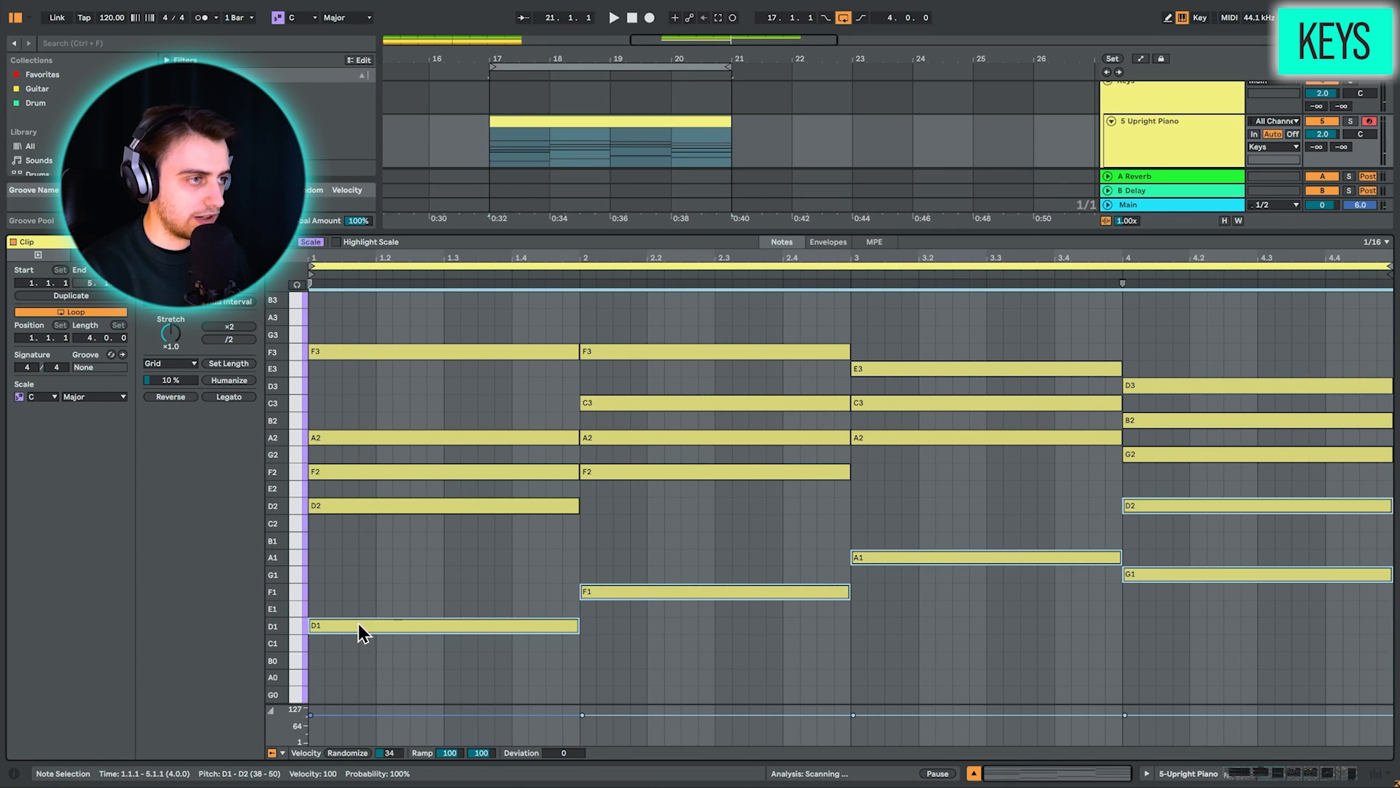
Play the loop with the new bass notes and delete the extra D2 note from the fourth chord
key("space")
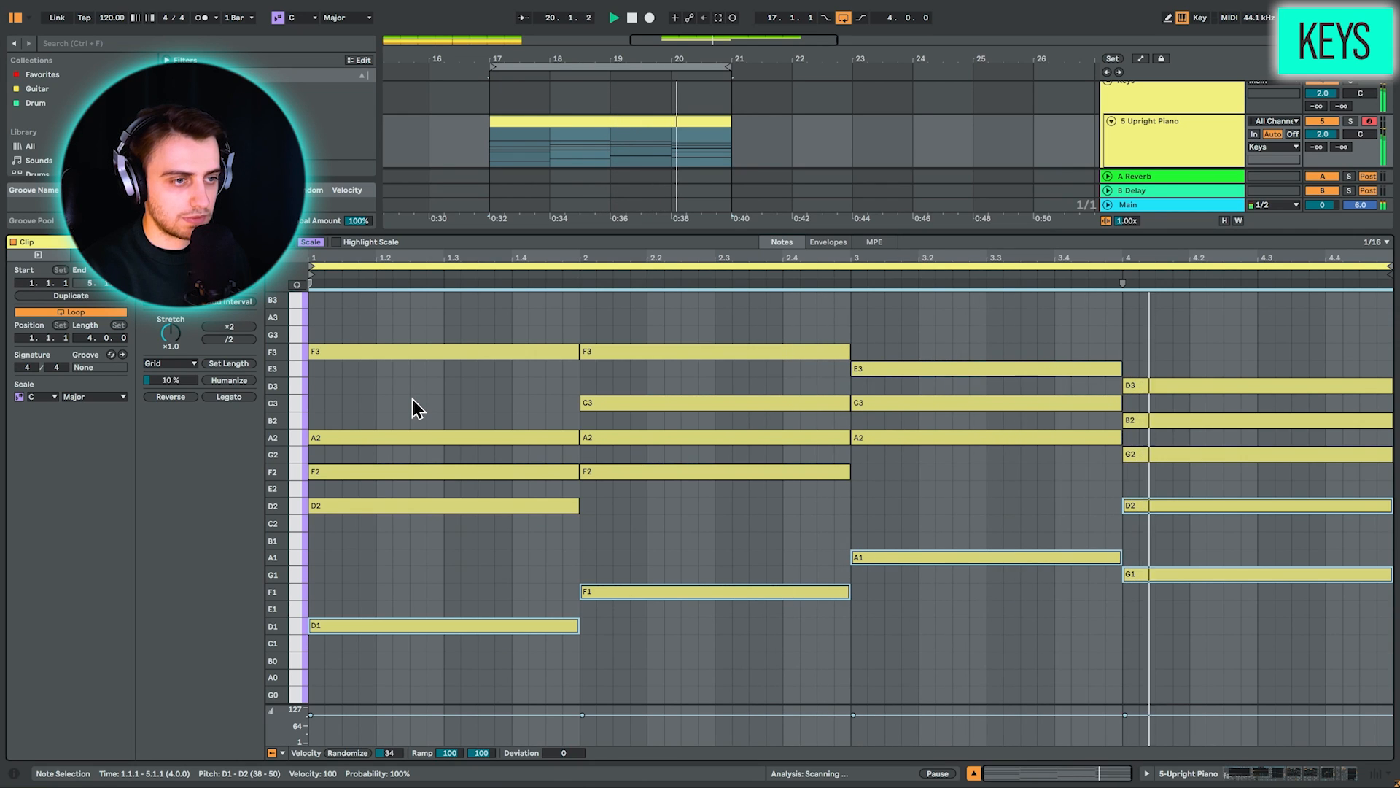
key("space")
scroll(1145, 537, "up", 1)
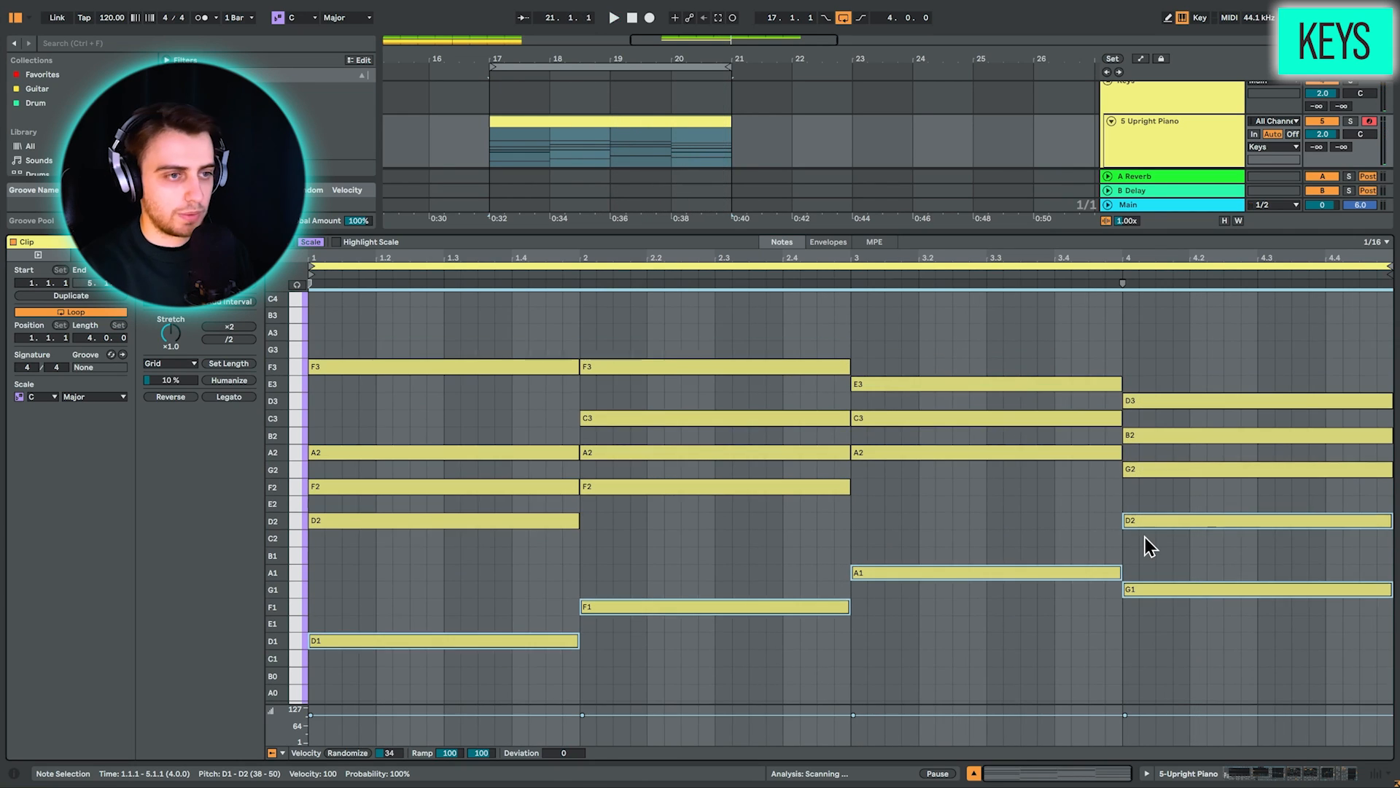
left_click(1145, 539)
double_click(1176, 520)
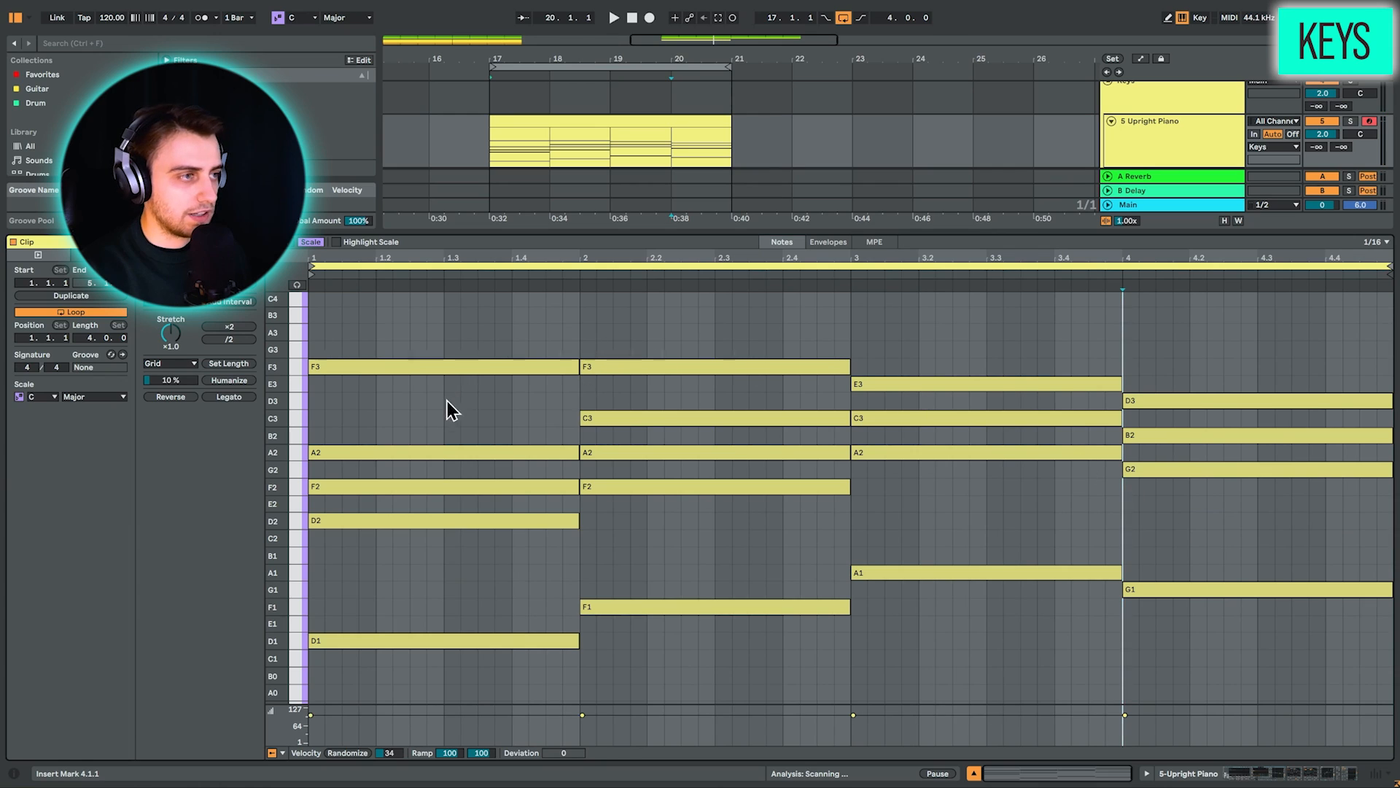
Randomize the chord note velocities with a range of 60 and lower the two F3 notes' velocities to about 47 to 49
left_click(349, 753)
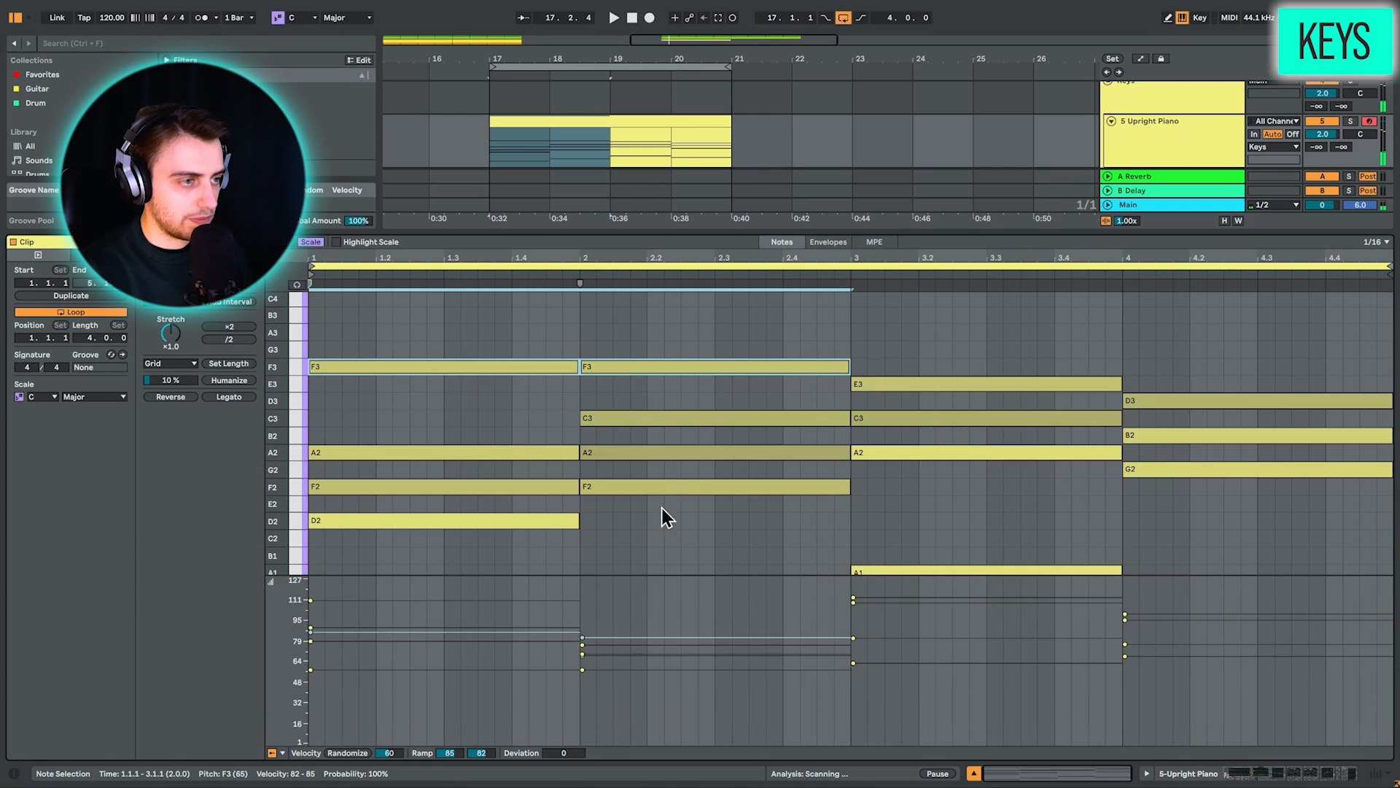
left_click_drag(517, 639, 518, 625)
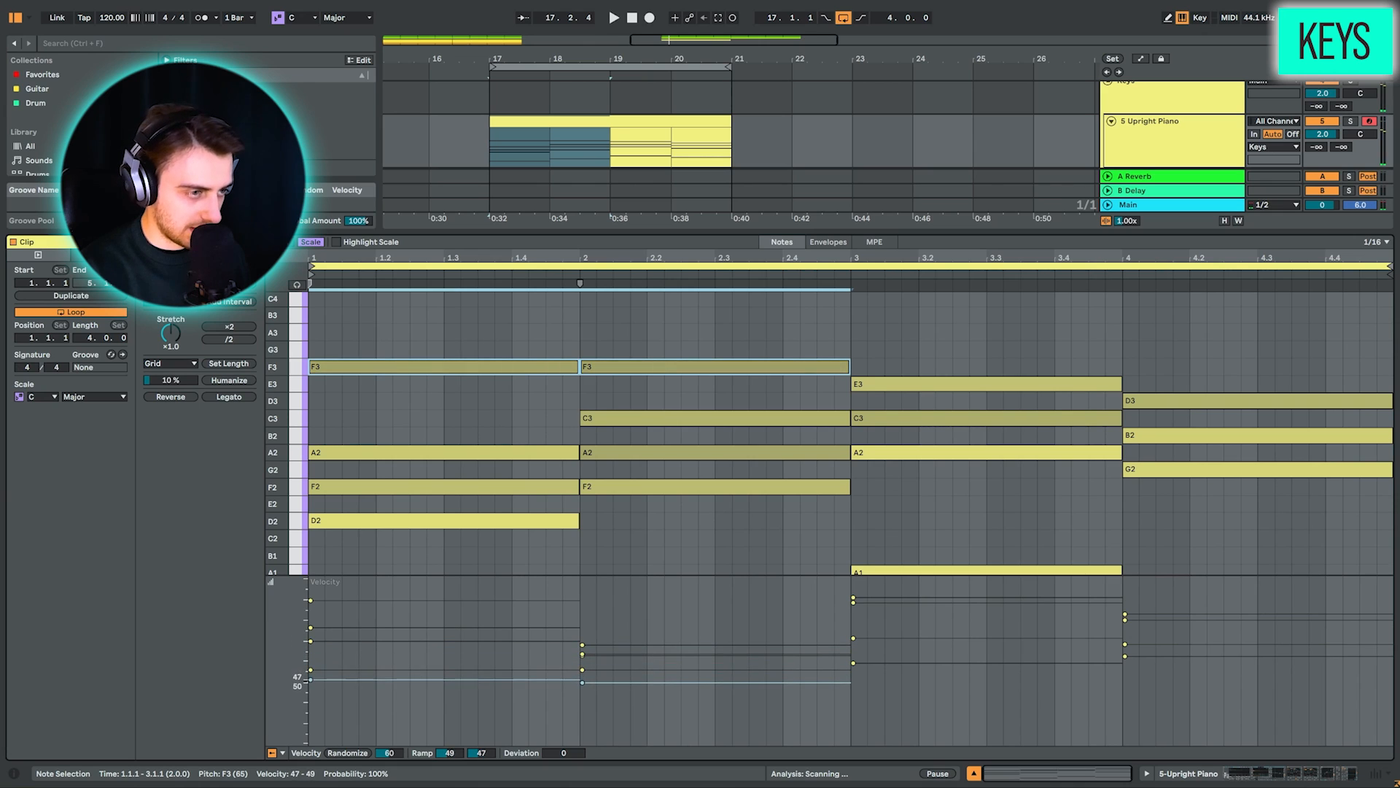
left_click(817, 523)
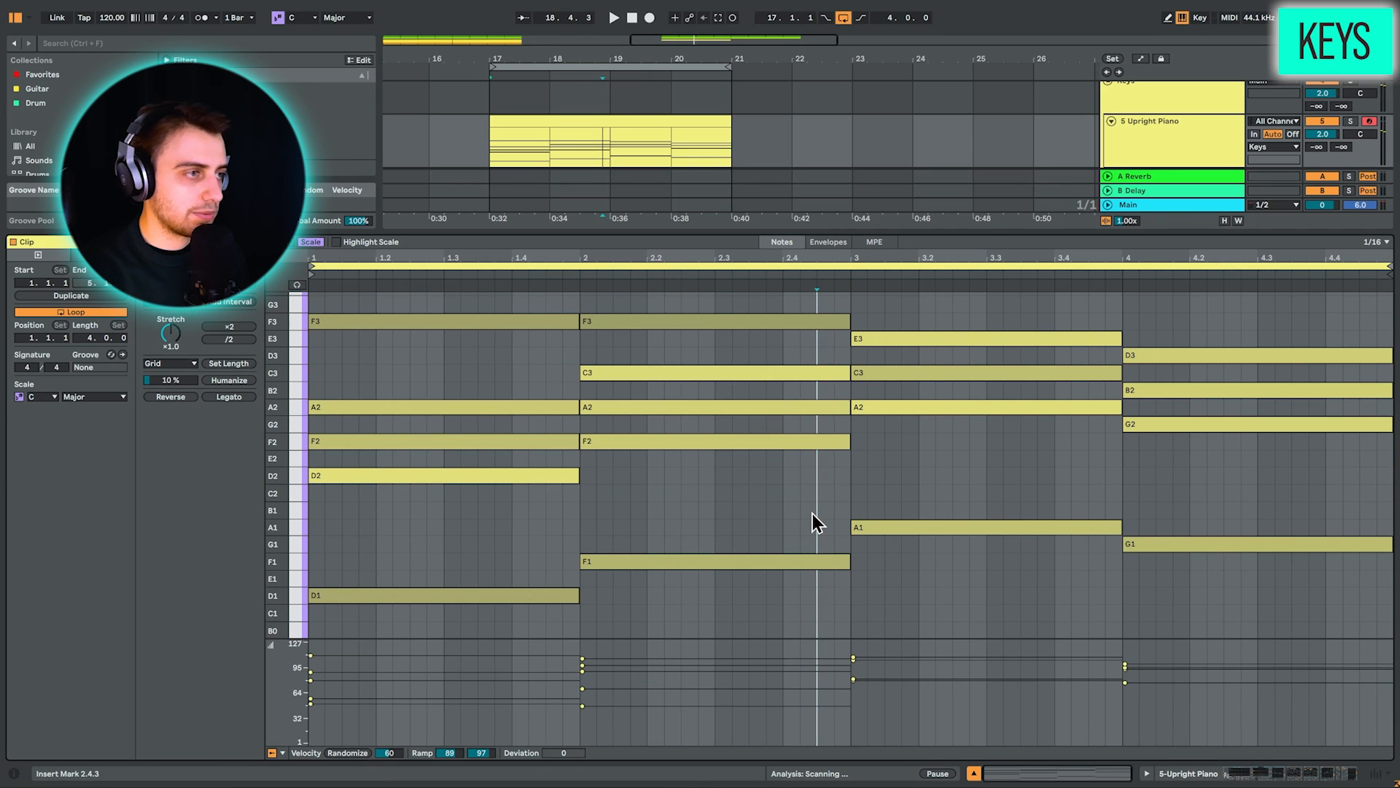
Try a strum transformation on all the piano notes and undo it
key("ctrl+a")
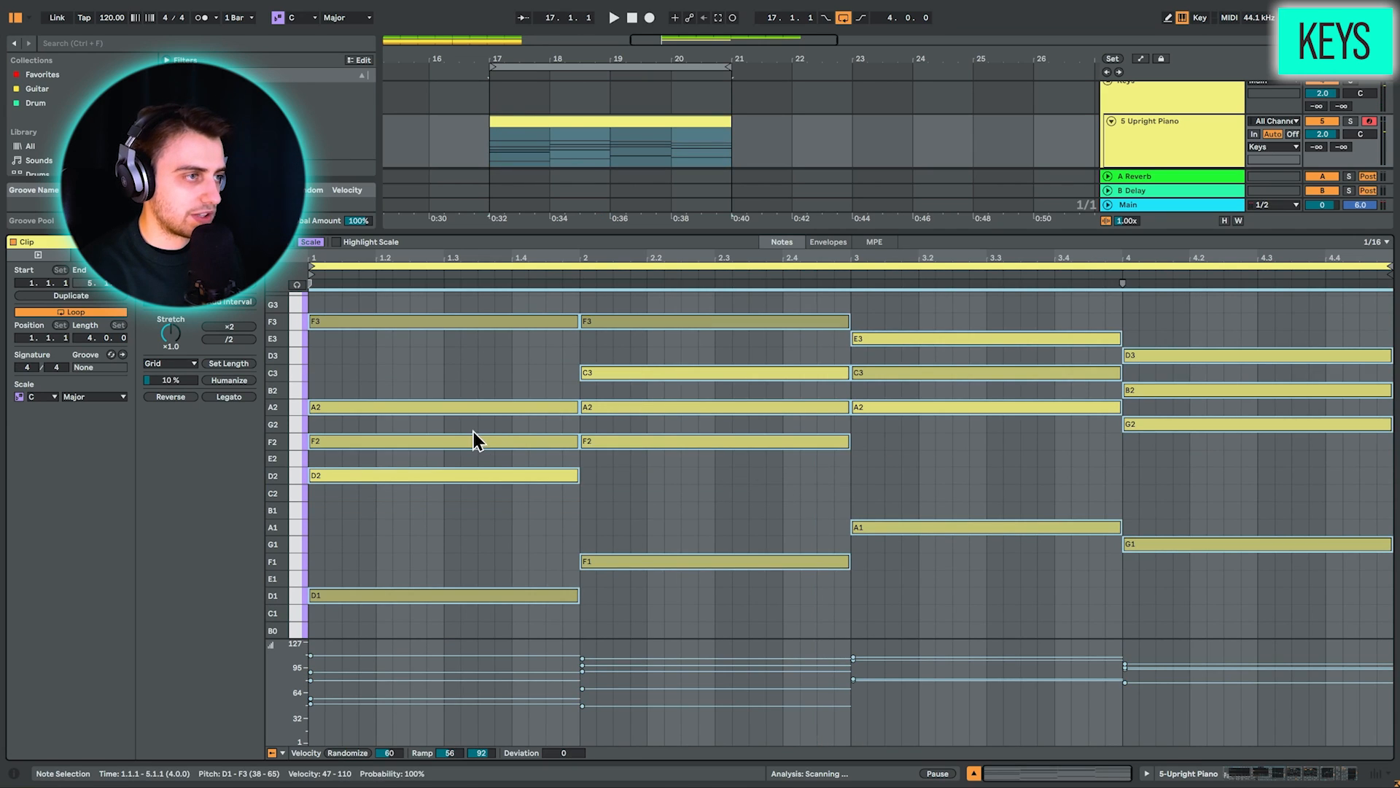
left_click(197, 254)
left_click_drag(198, 300, 205, 299)
key("ctrl+z")
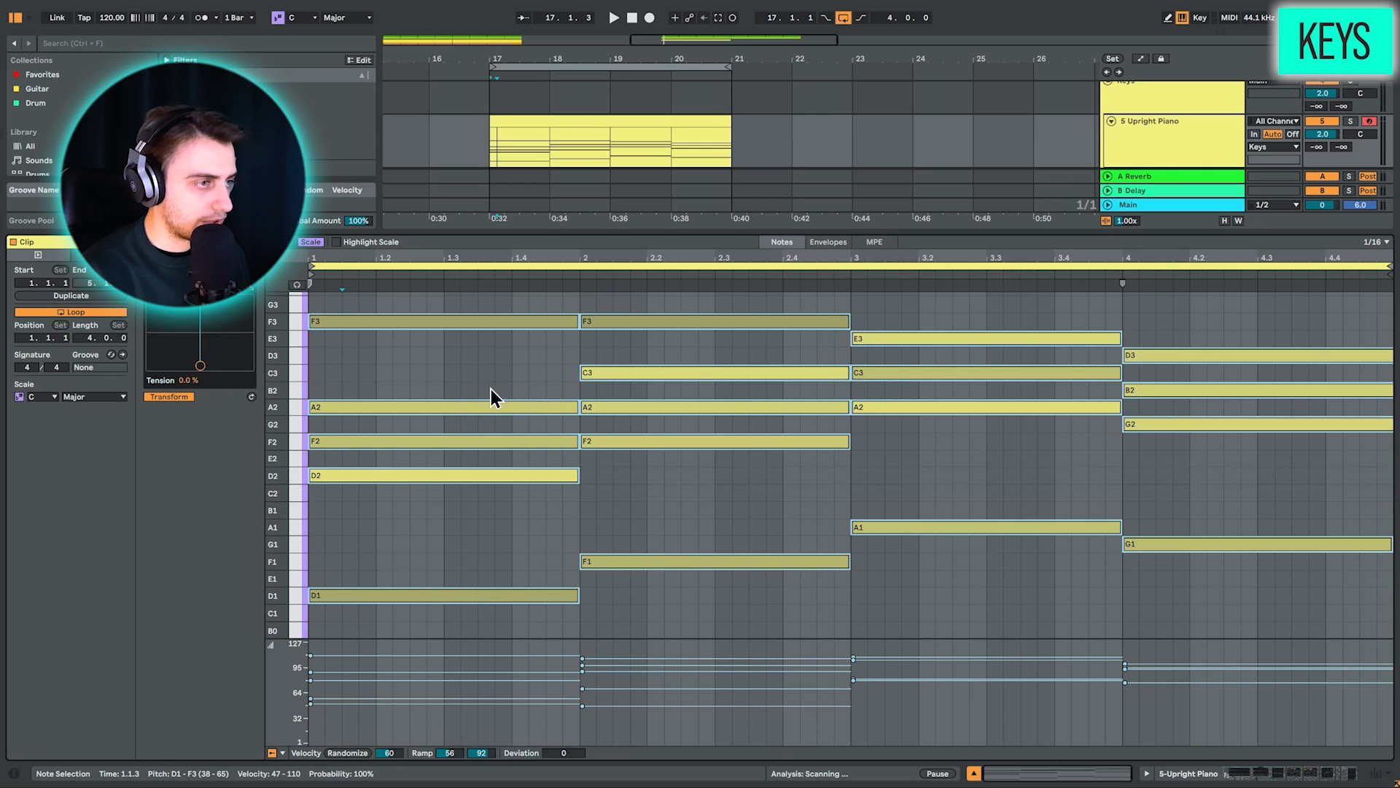
Humanize the timing of all the piano notes with an amount of 36%
left_click(157, 254)
left_click(229, 378)
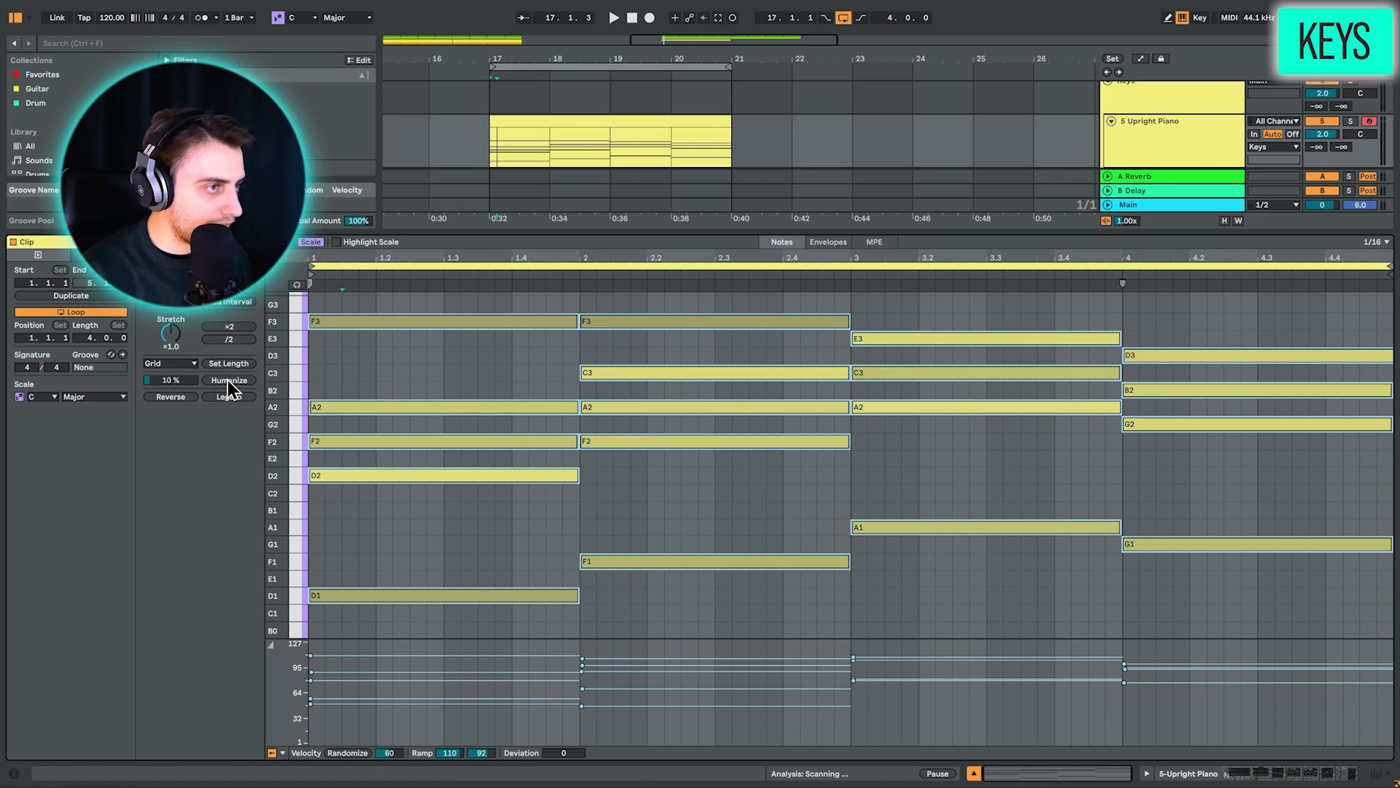
left_click(383, 305)
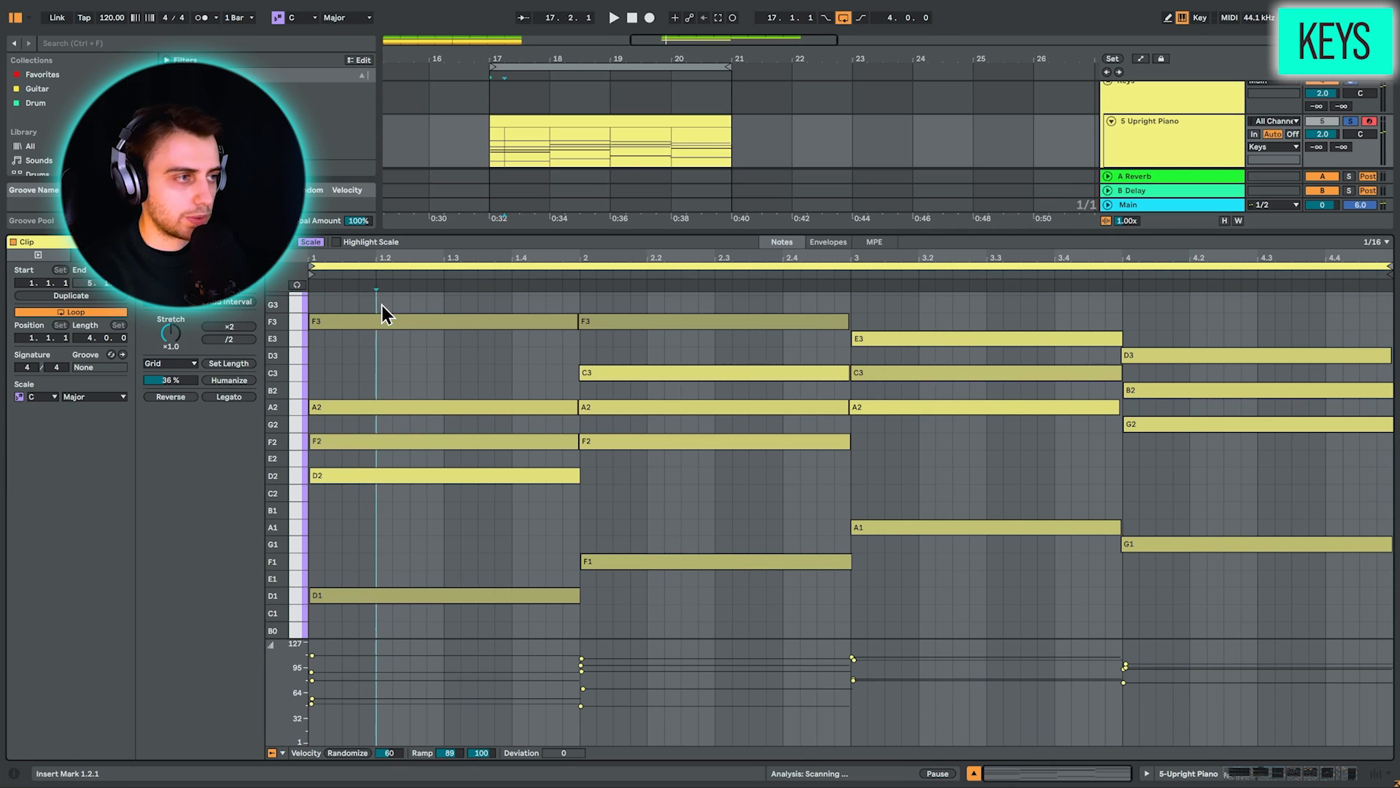
Turn off the clip's scale and transpose all the piano notes down one semitone
left_click(19, 396)
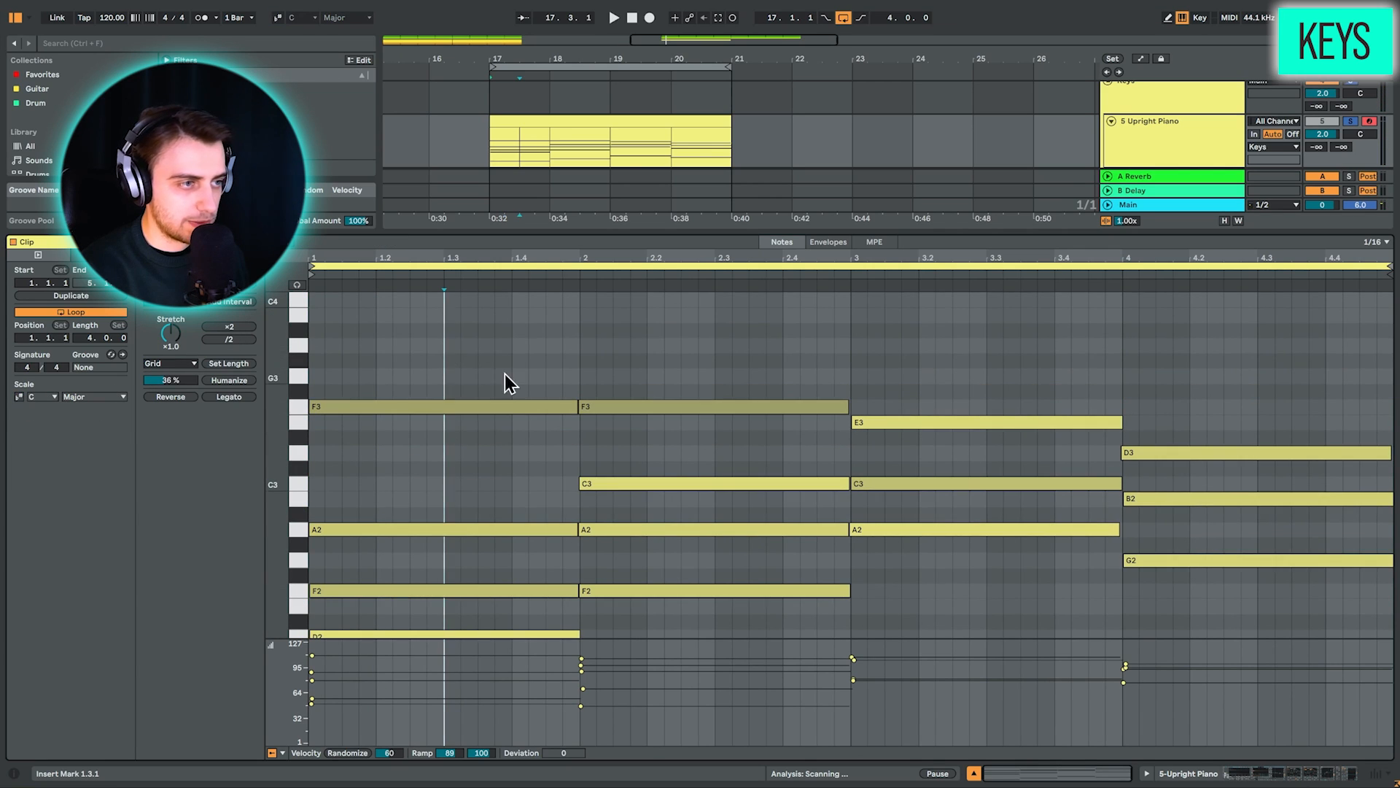
scroll(511, 374, "down", 5)
key("ctrl+a")
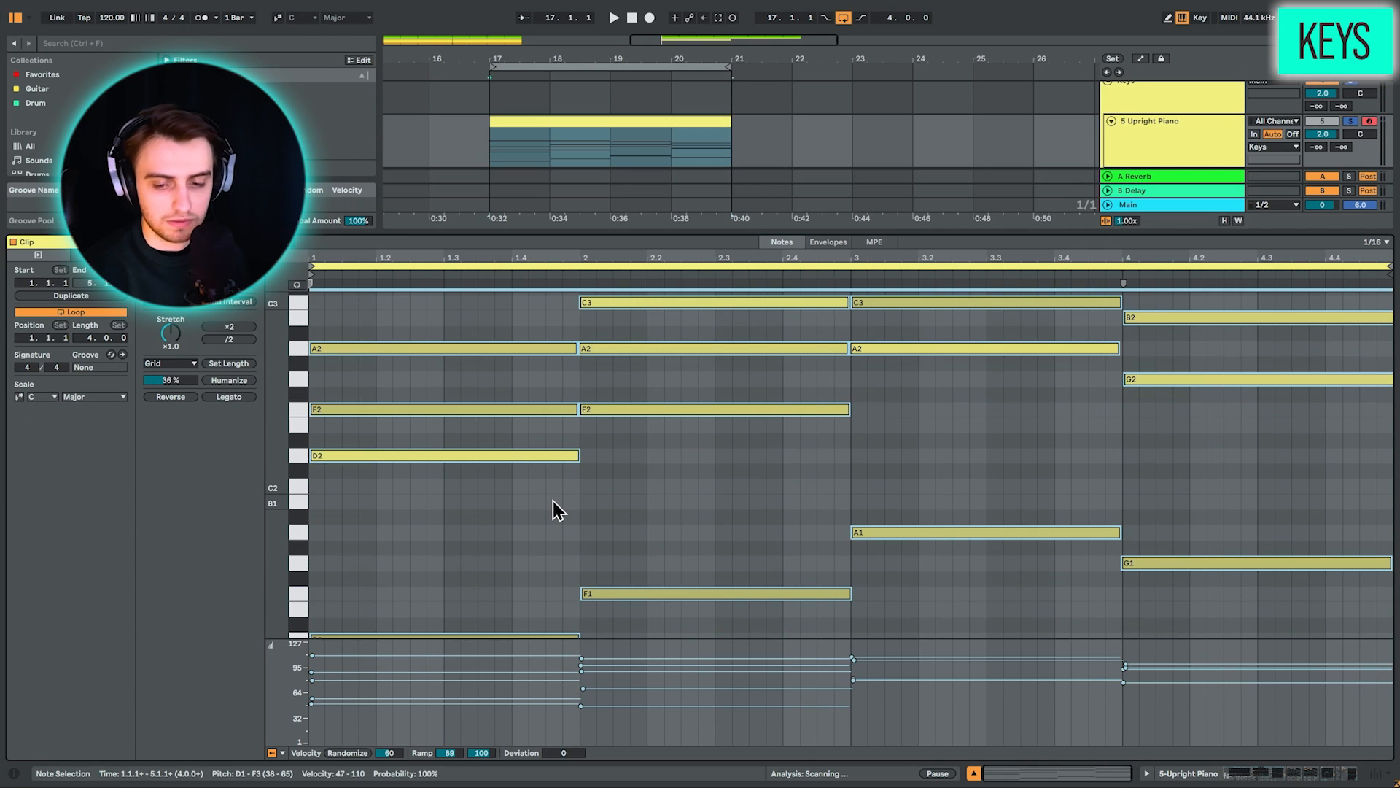
key("Down")
Turn the clip's scale back on with B Major as the key, and fold the note editor to the scale
left_click(22, 396)
left_click(20, 396)
left_click(41, 397)
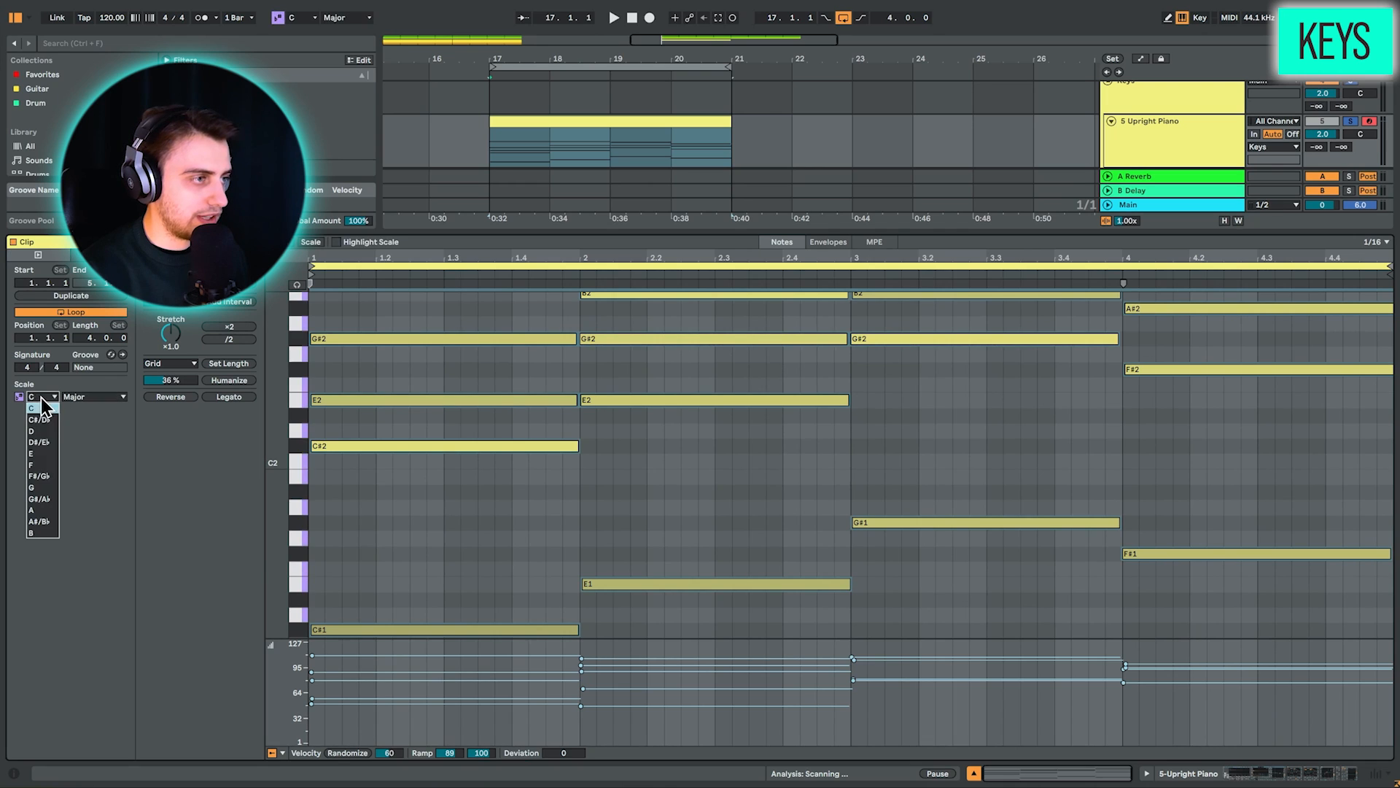
left_click(46, 534)
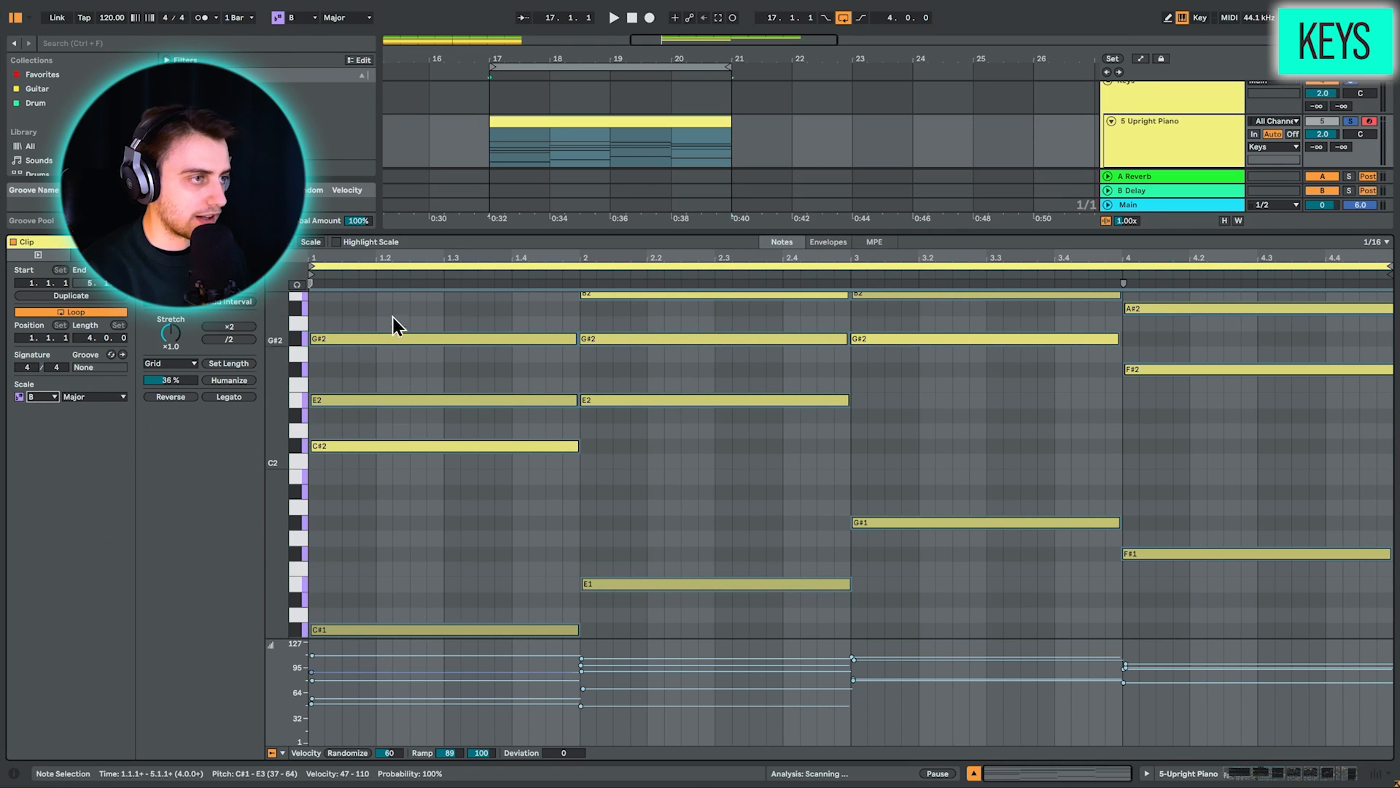
key("g")
Play the transposed piano chords through the loop
key("space")
scroll(458, 378, "down", 4)
scroll(458, 378, "up", 5)
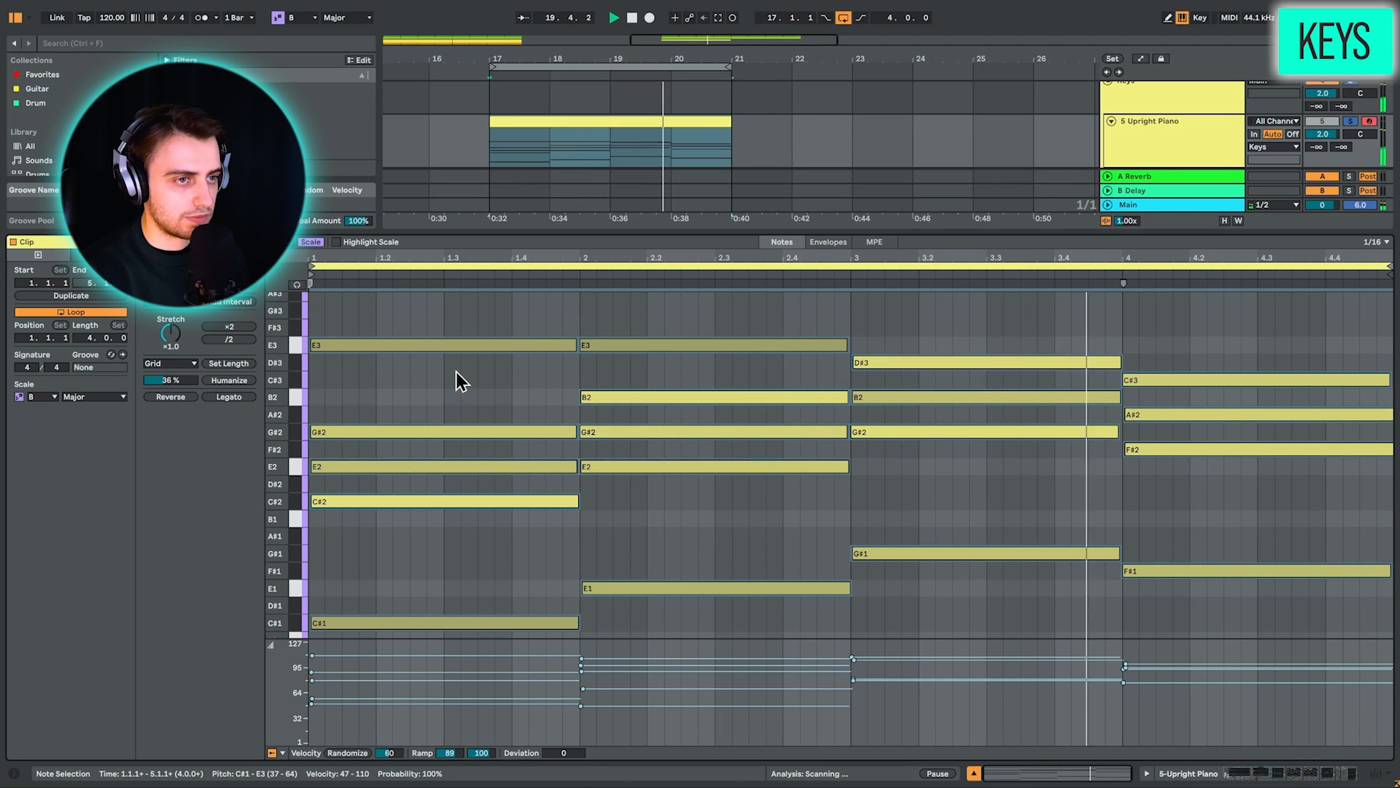
key("space")
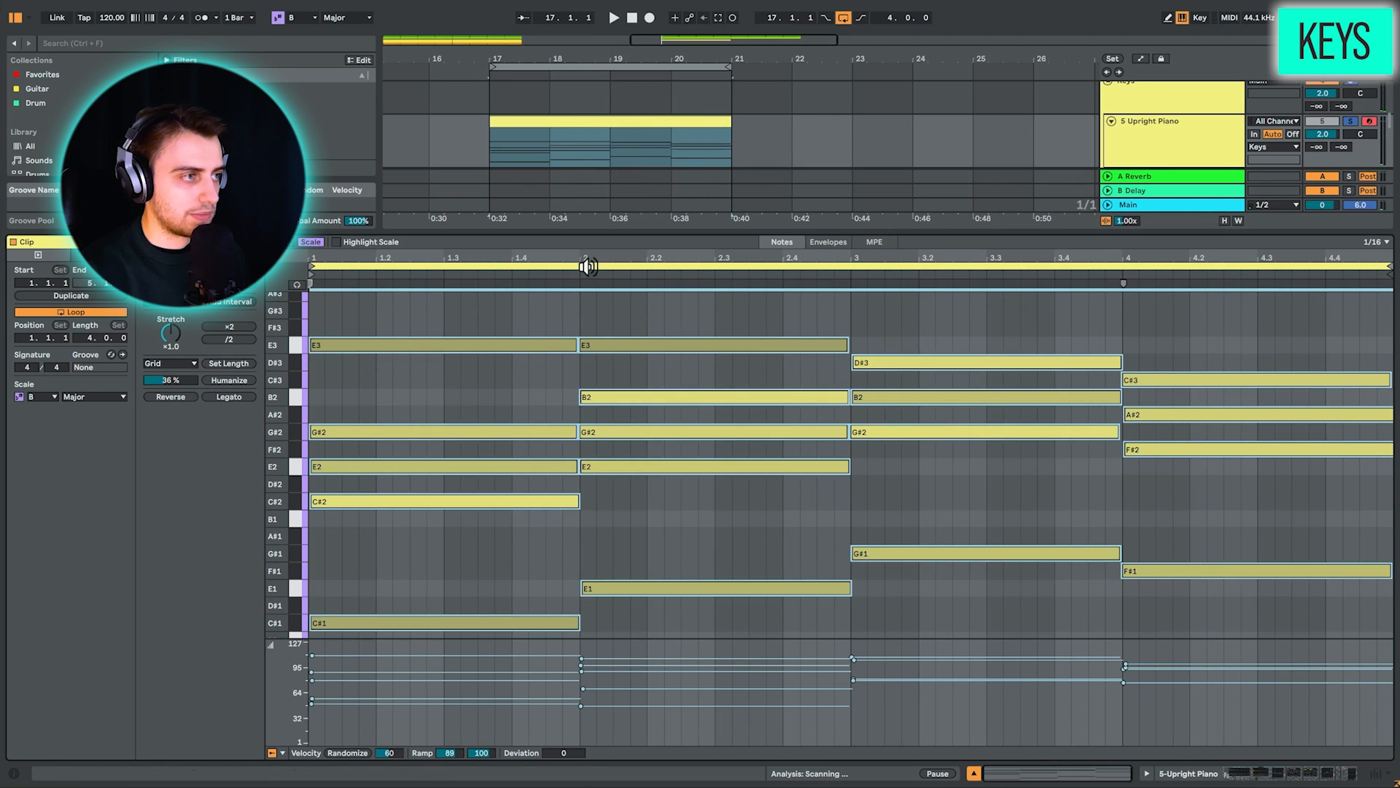
Extend the Upright Piano clip to bar 25 and copy it onto the Grand Piano Piano Harp Time track at bar 17
key("shift+Tab")
left_click_drag(729, 314, 959, 315)
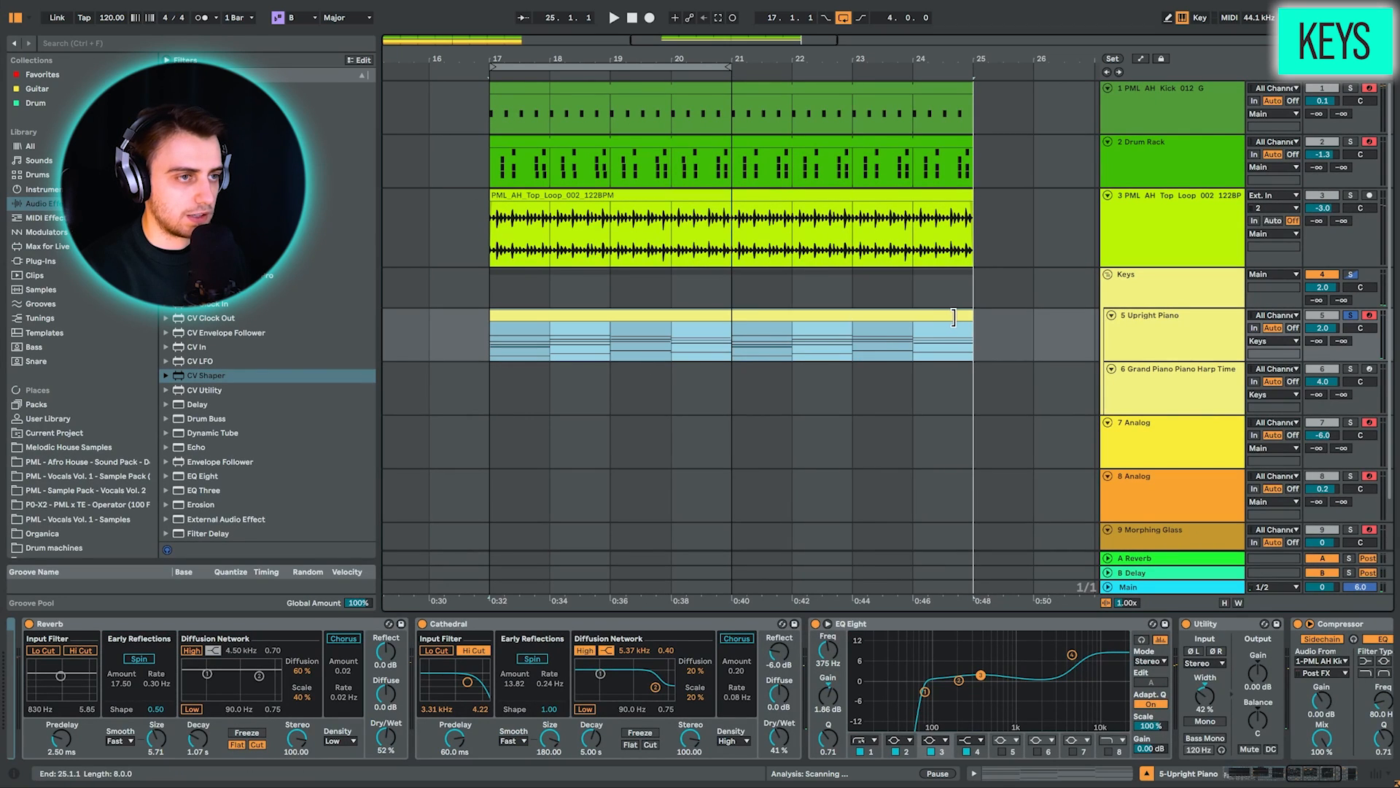
left_click(488, 407)
key("ctrl+v")
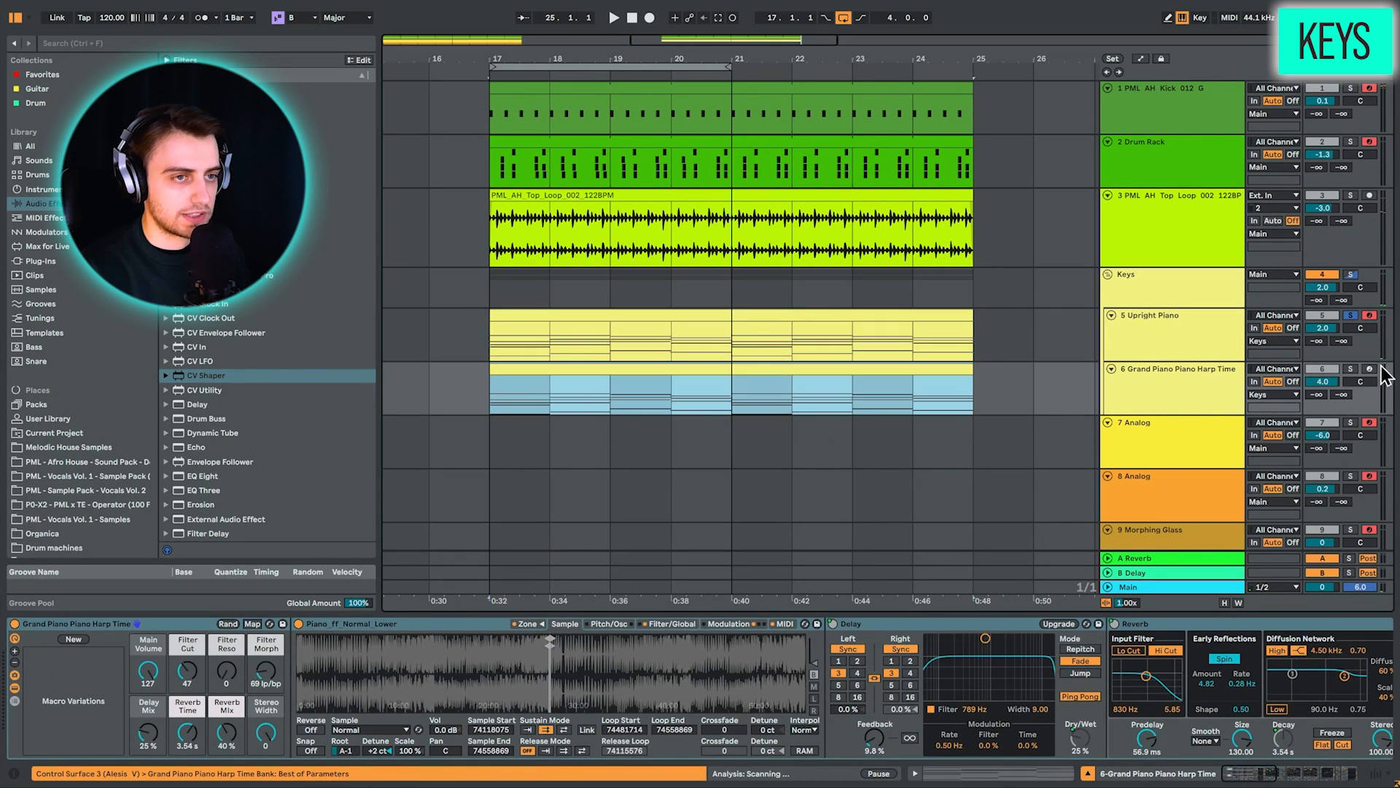
Solo and arm the Grand Piano Piano Harp Time track and play its chords
left_click(1350, 369)
left_click(1370, 369)
left_click(739, 206)
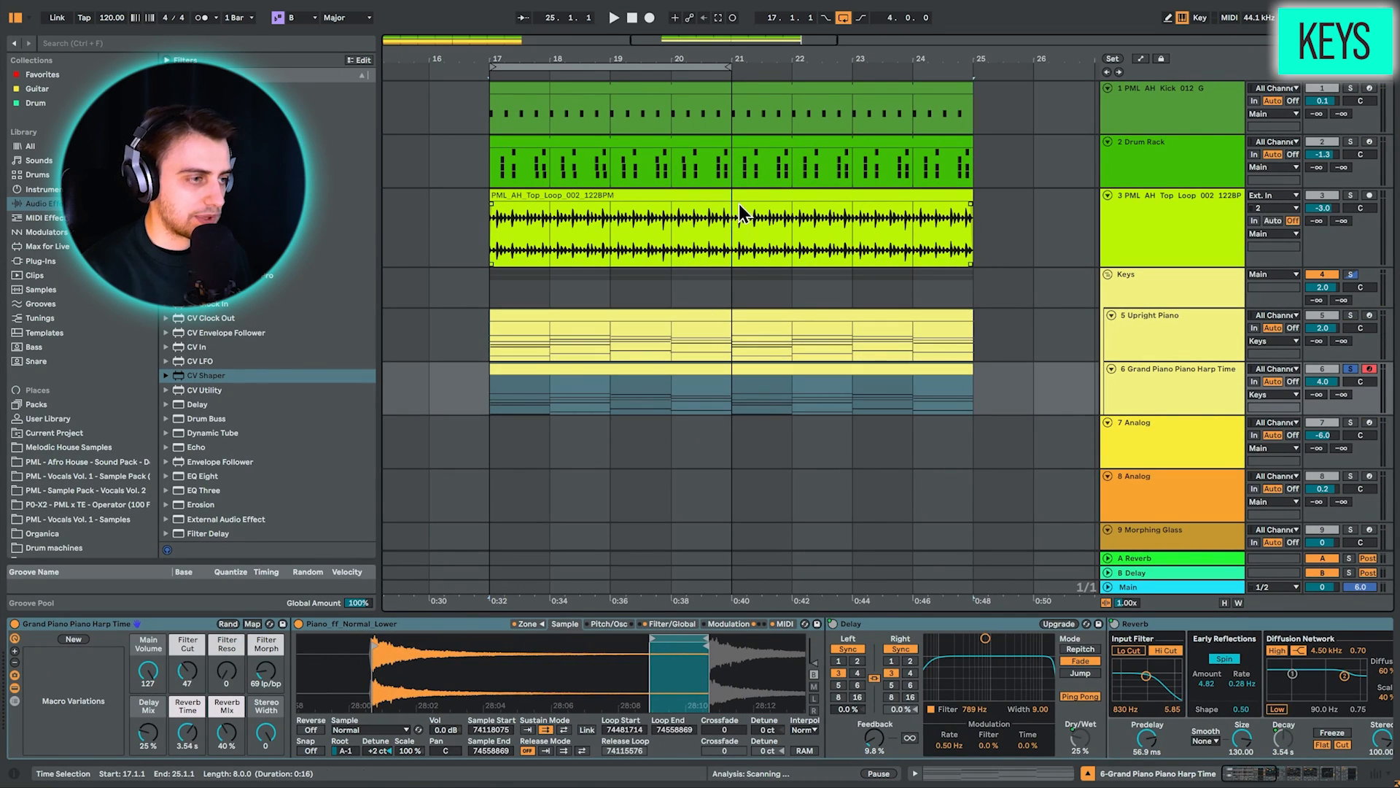
key("space")
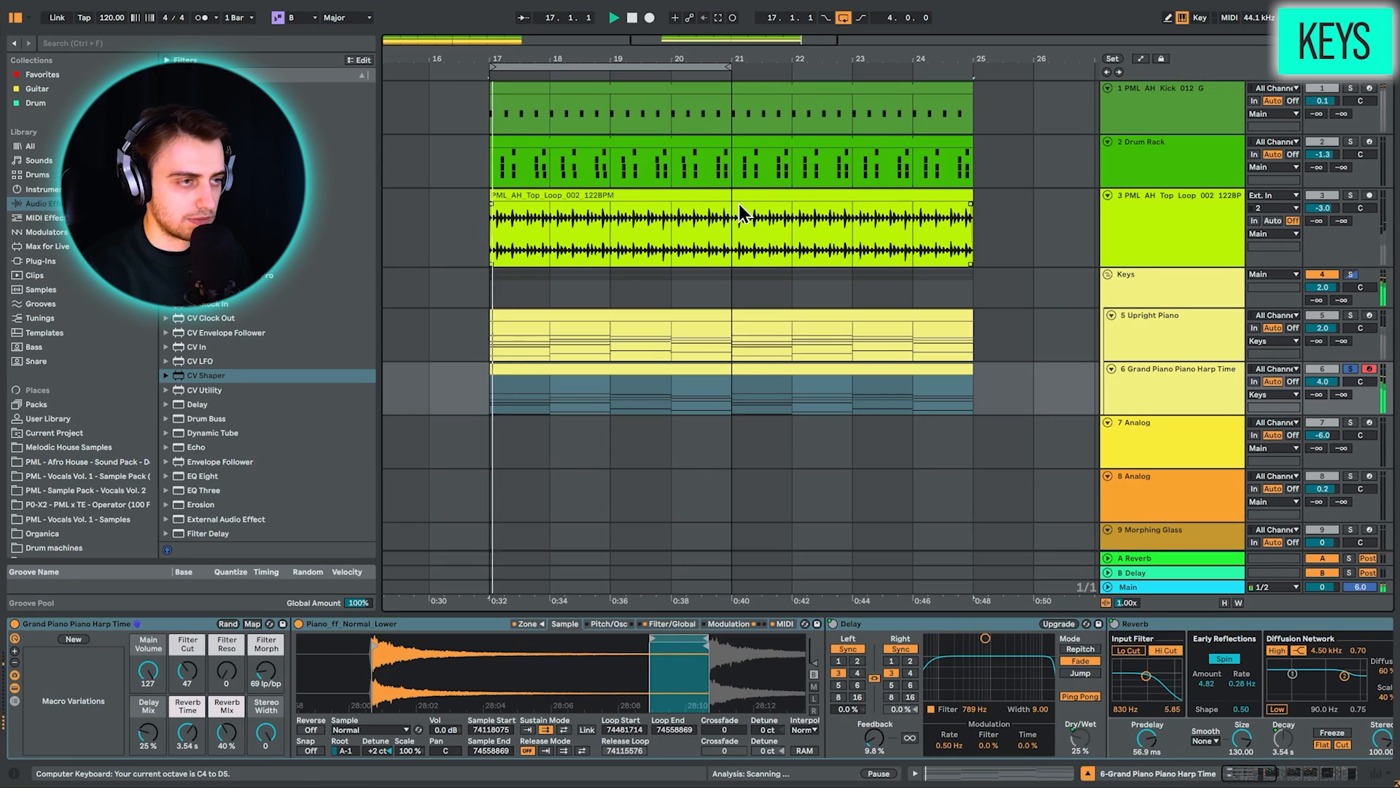
Transpose all notes of the Grand Piano Piano Harp Time clip up one octave
key("shift+Tab")
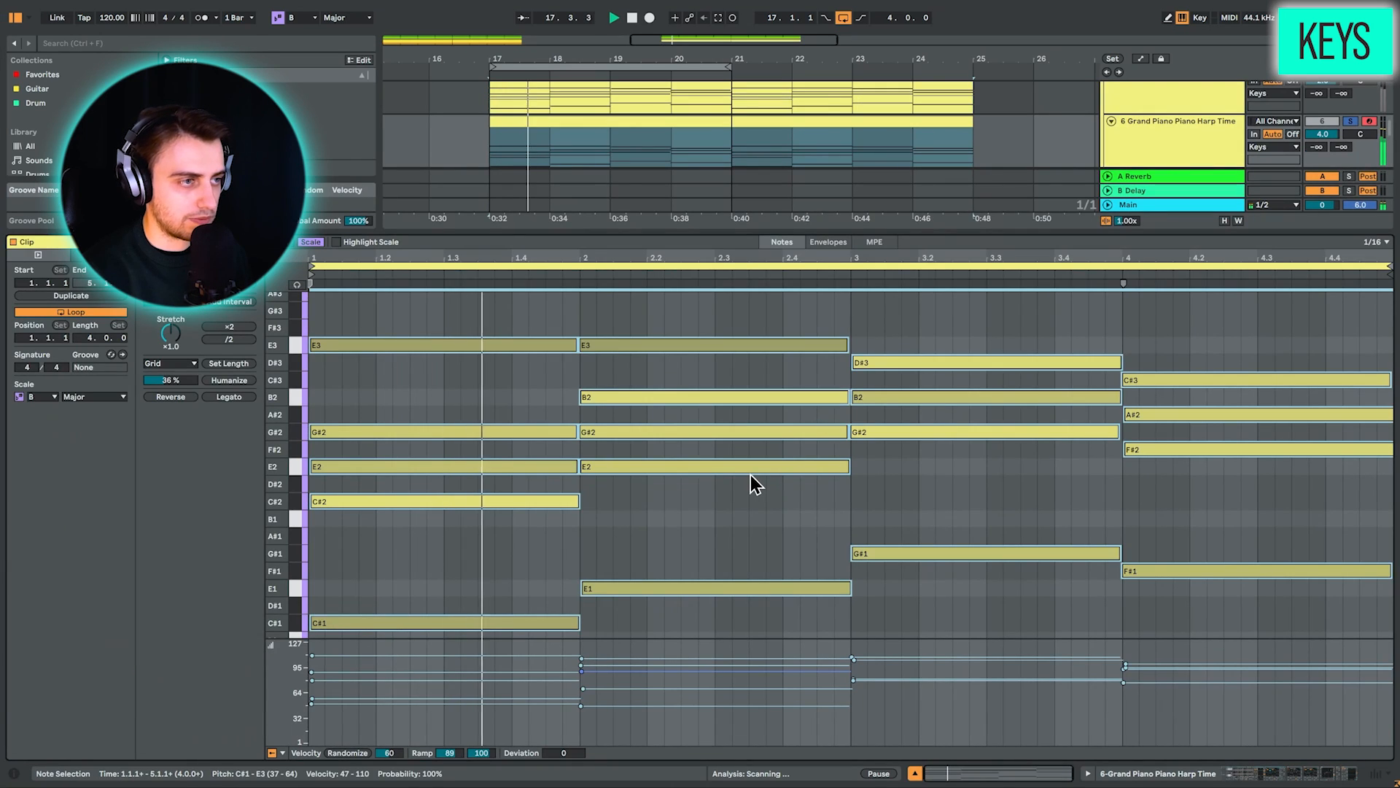
scroll(752, 476, "down", 1)
key("space")
key("space")
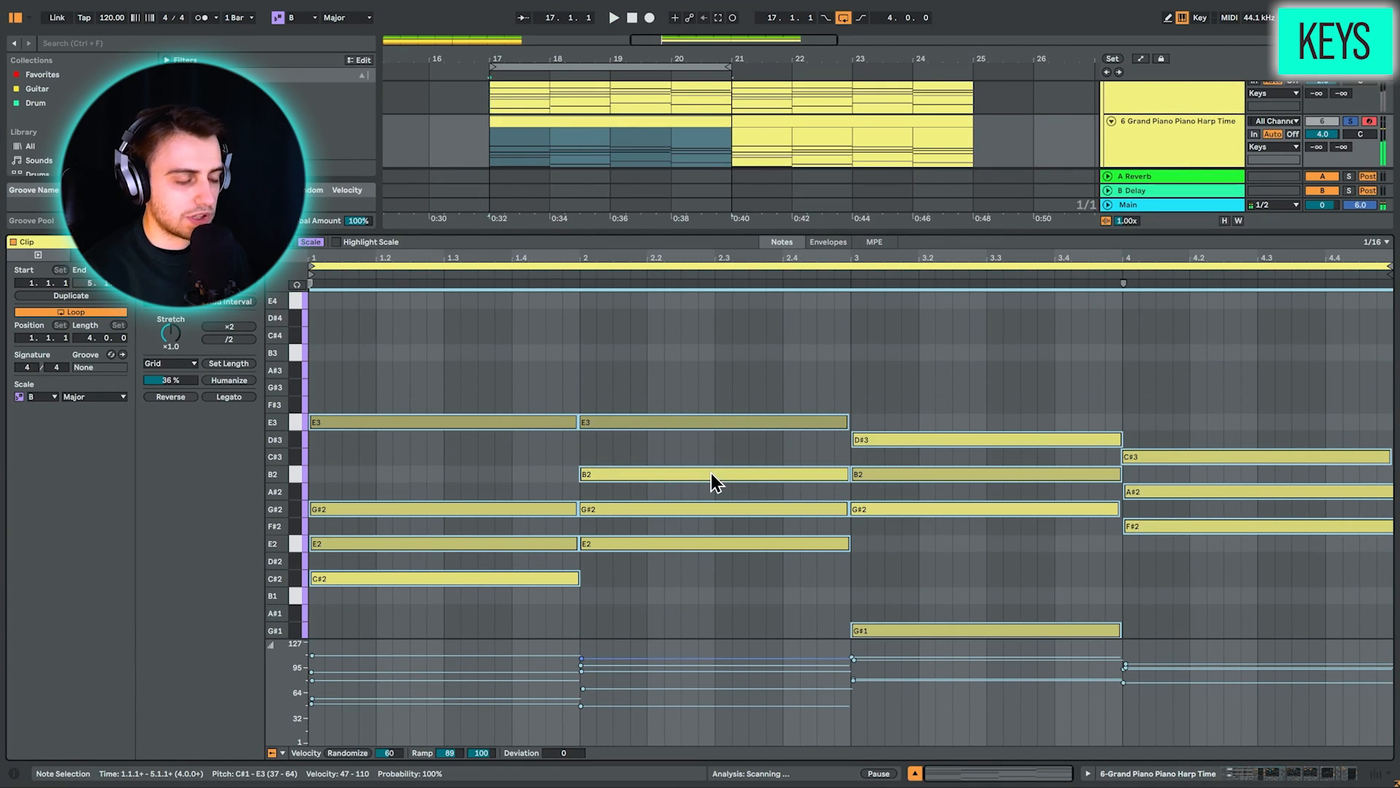
key("shift+Up")
Delete the low bass notes and the two E4 notes from the grand piano chords, and play the result
left_click(516, 313)
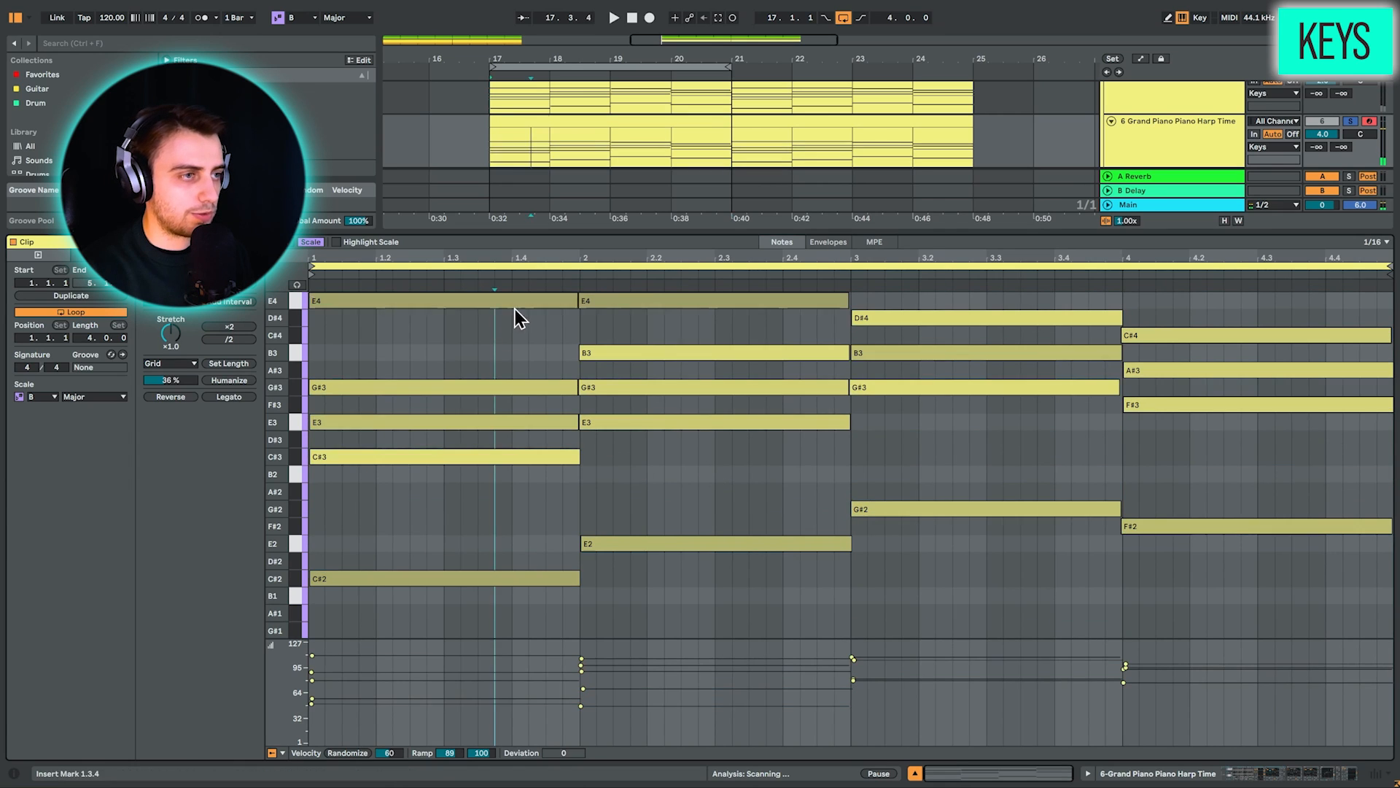
left_click_drag(450, 514, 1256, 636)
key("Delete")
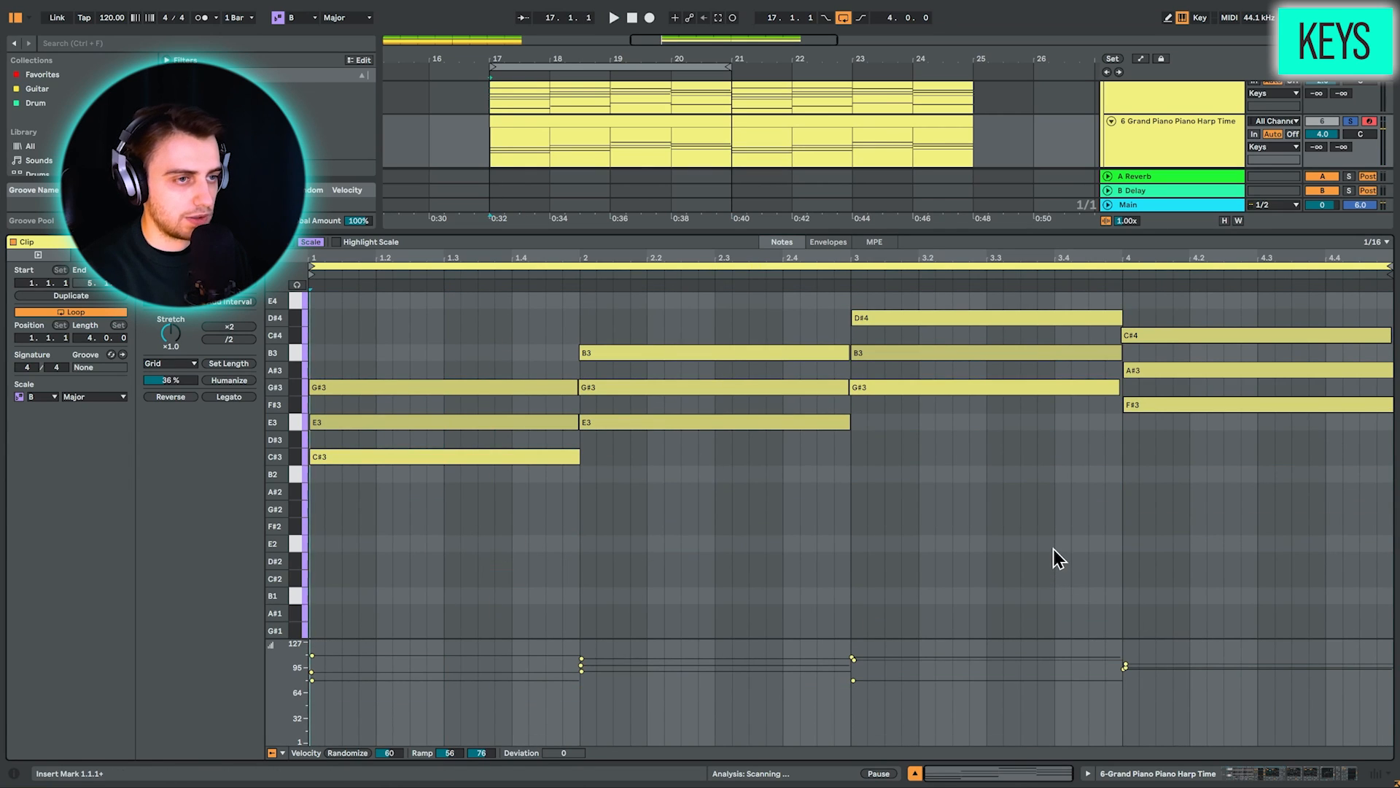
key("space")
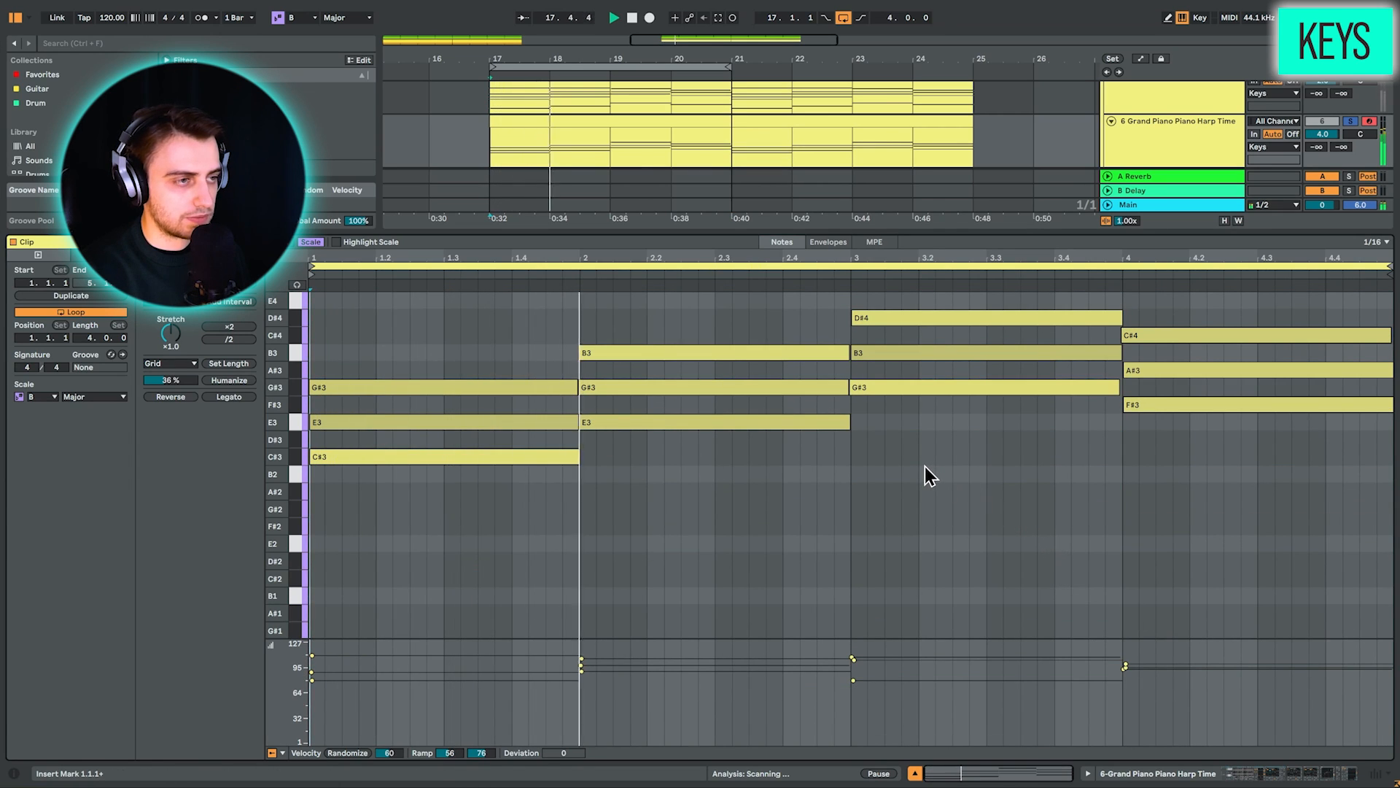
key("shift+Tab")
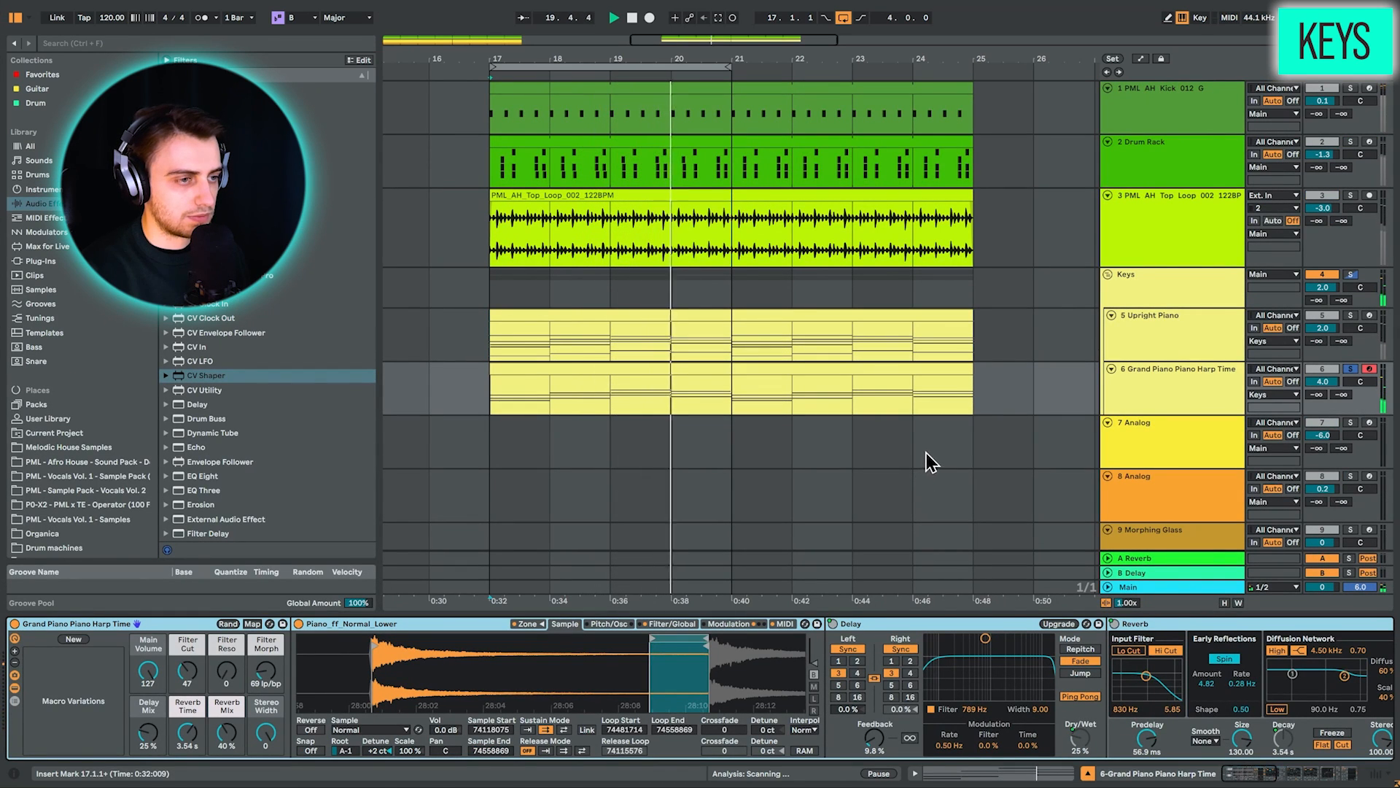
key("space")
Solo the Keys group to play both pianos together, and unsolo it to play them with the drums
left_click(1351, 275)
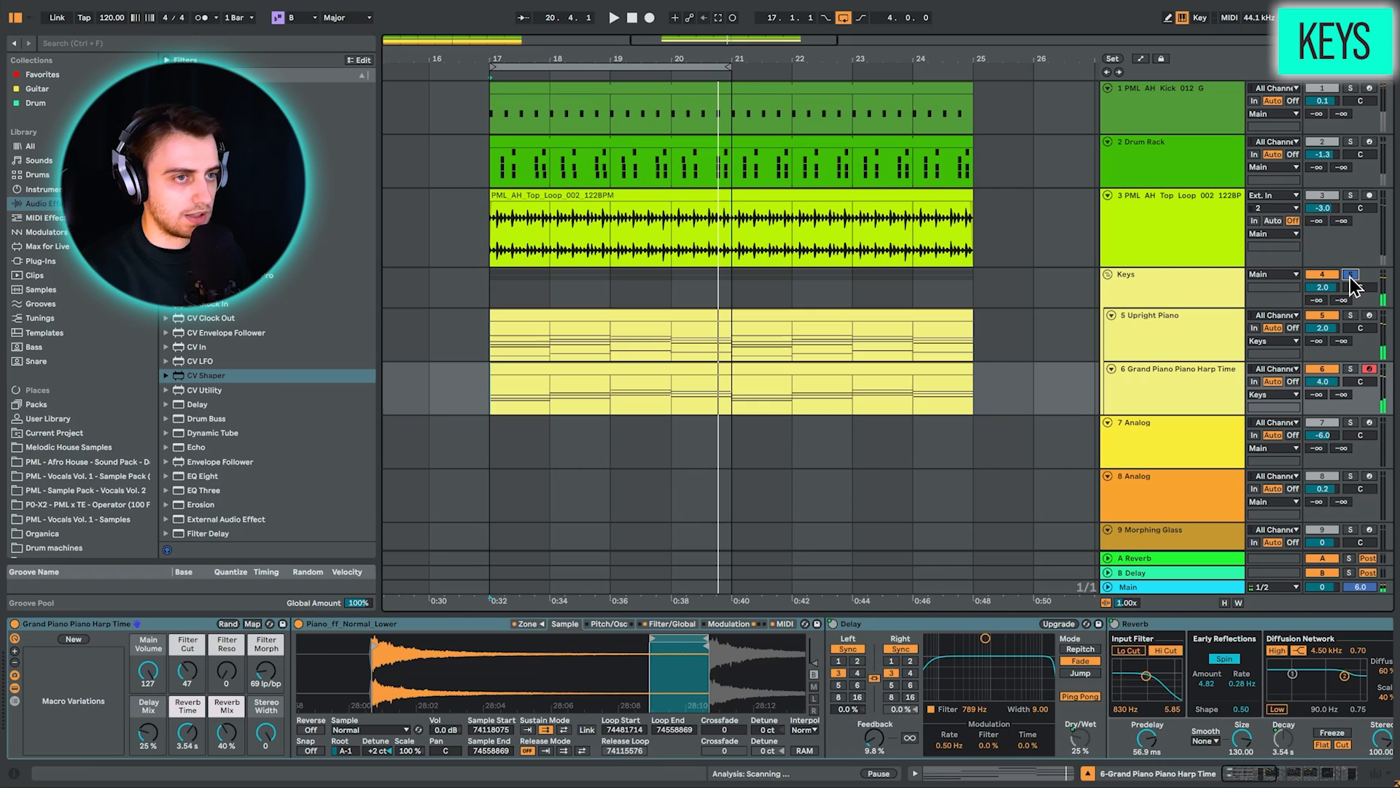
key("space")
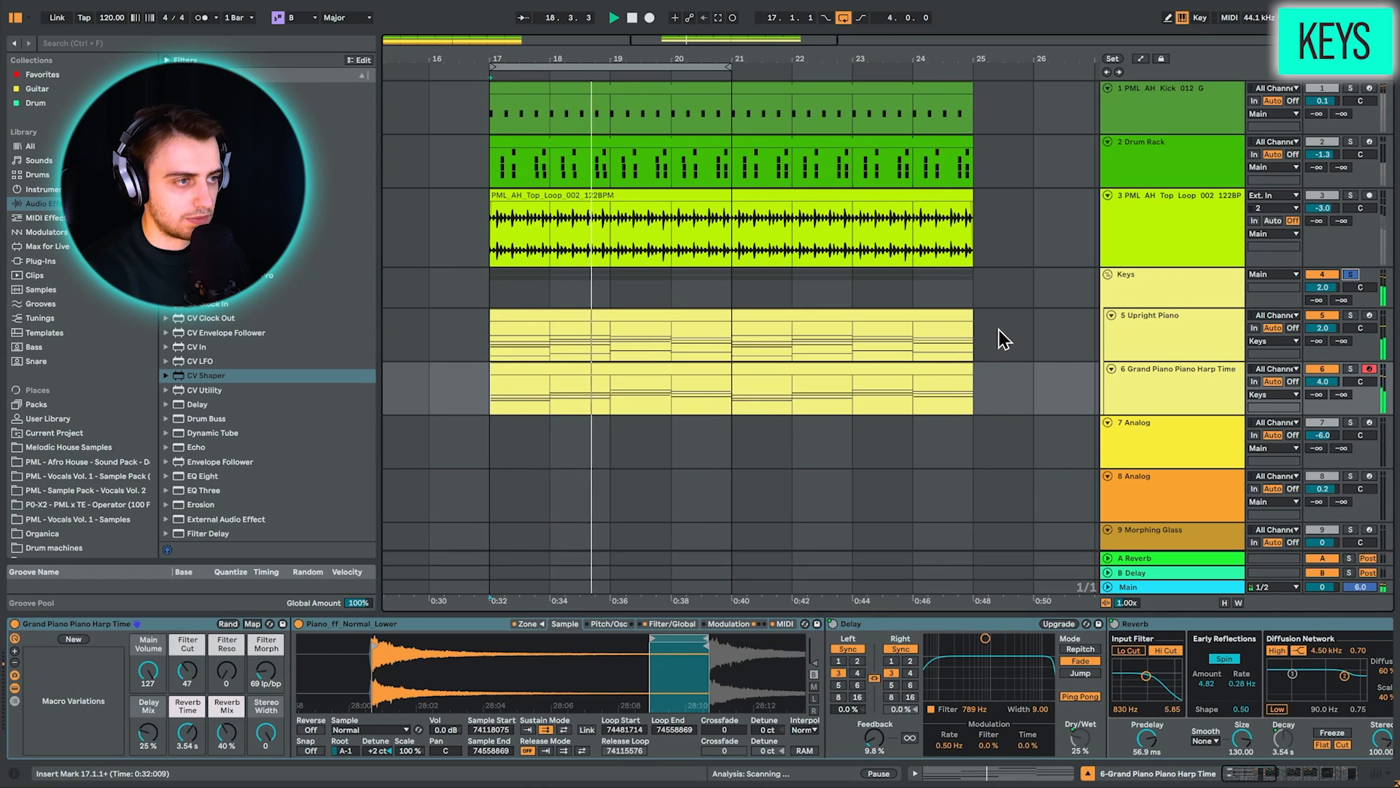
left_click(1127, 299)
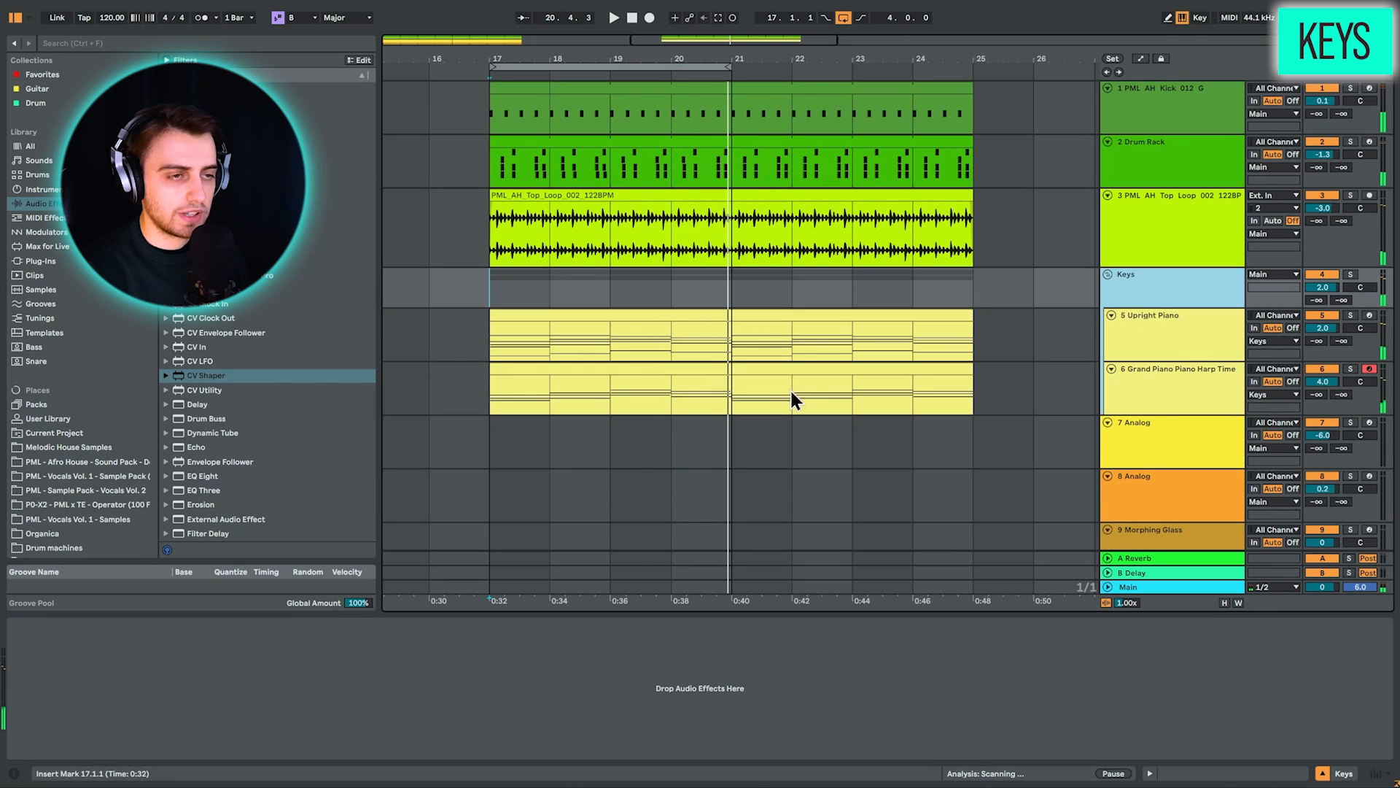
Examine the reverb, EQ Eight, Utility and Compressor effects on the Grand Piano Piano Harp Time track, and the device chain on Upright Piano
left_click(499, 405)
left_click(14, 688)
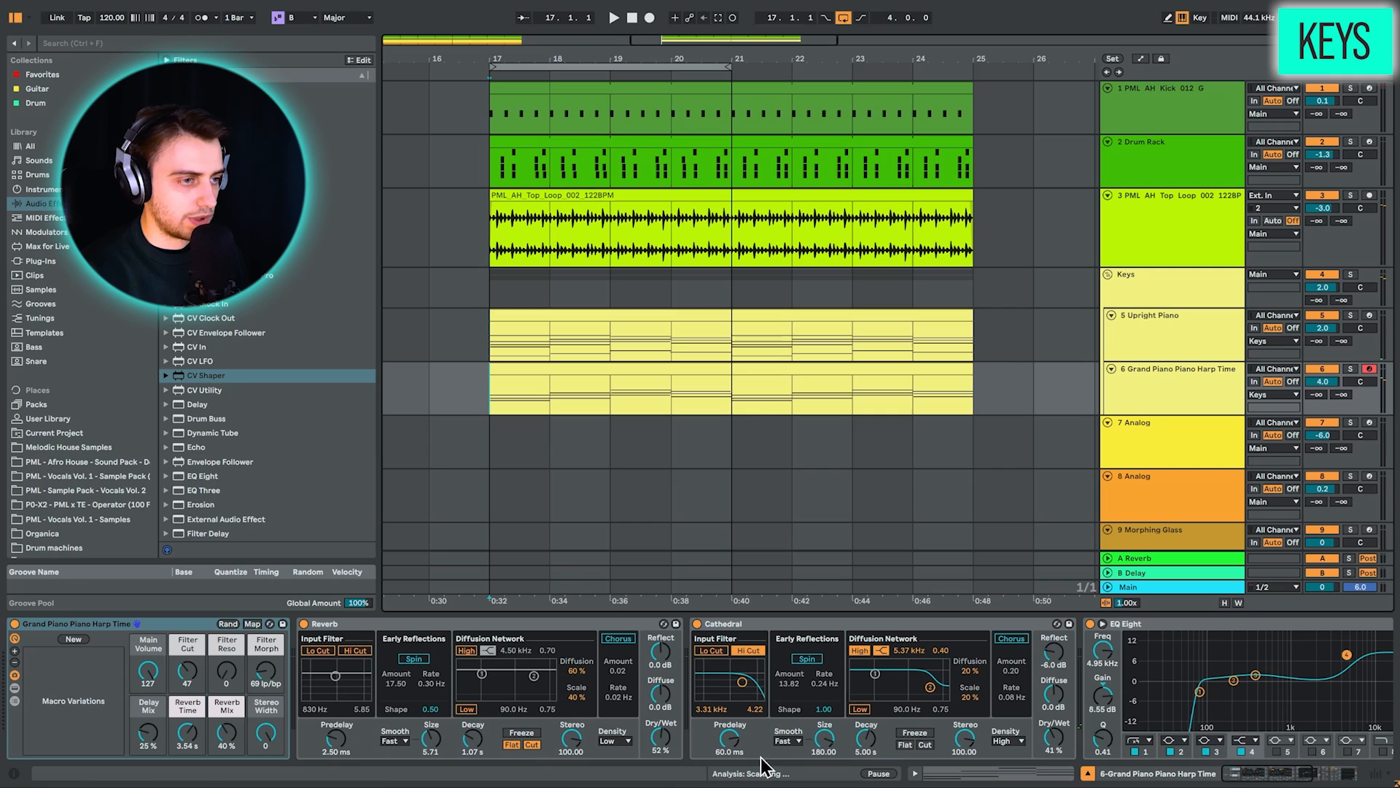
left_click_drag(1253, 779, 1299, 782)
left_click(520, 639)
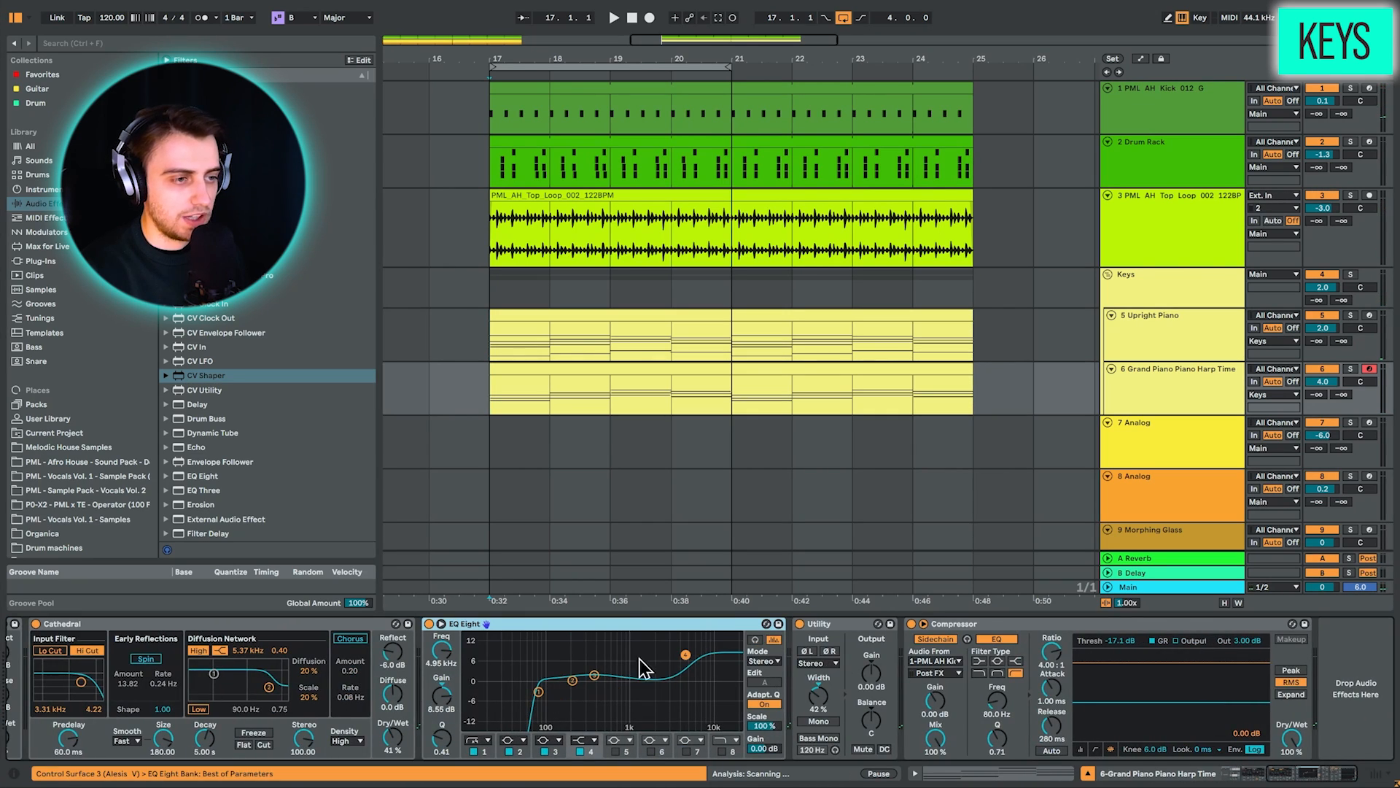
left_click(1147, 343)
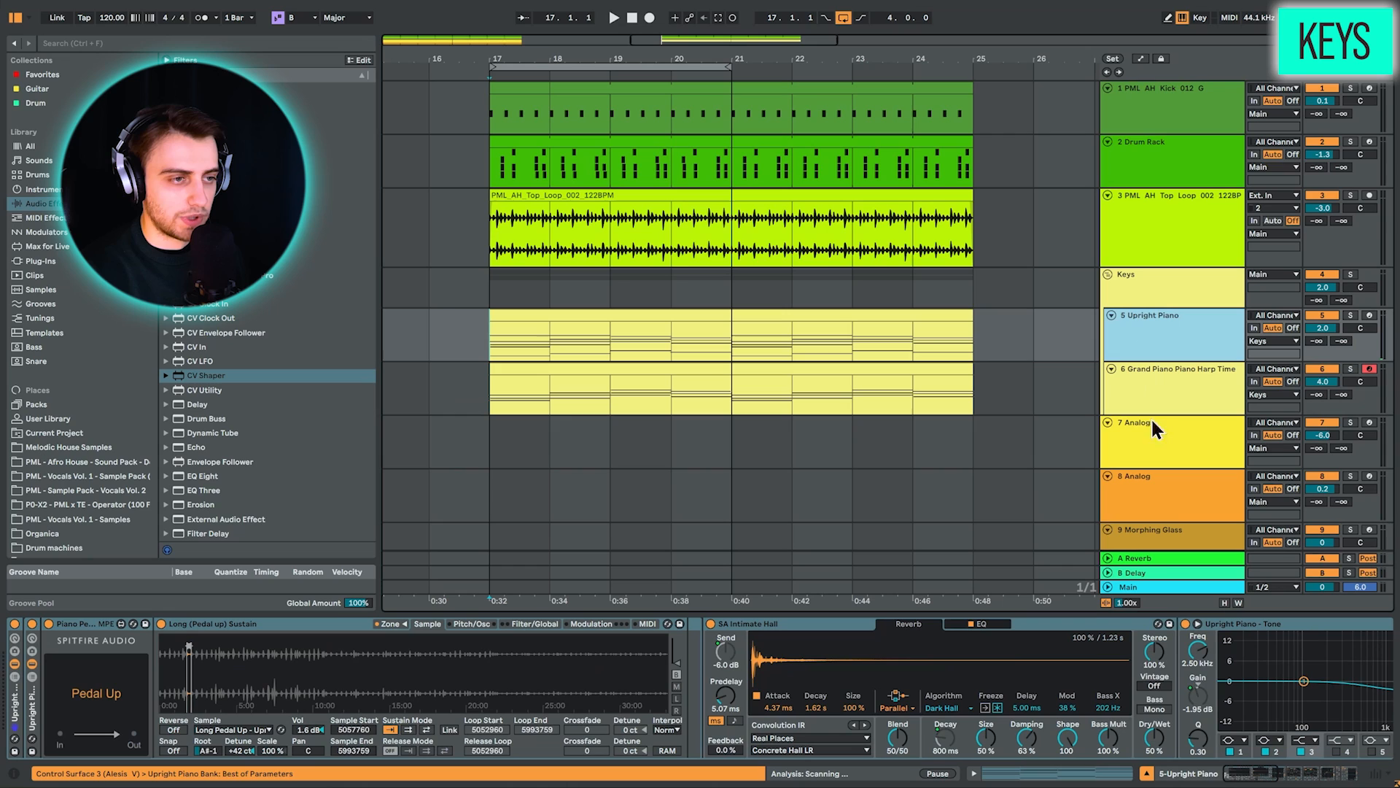
left_click(1339, 782)
Arm the yellow Analog track for bass, lower the computer keyboard octave and play test notes
left_click(1133, 448)
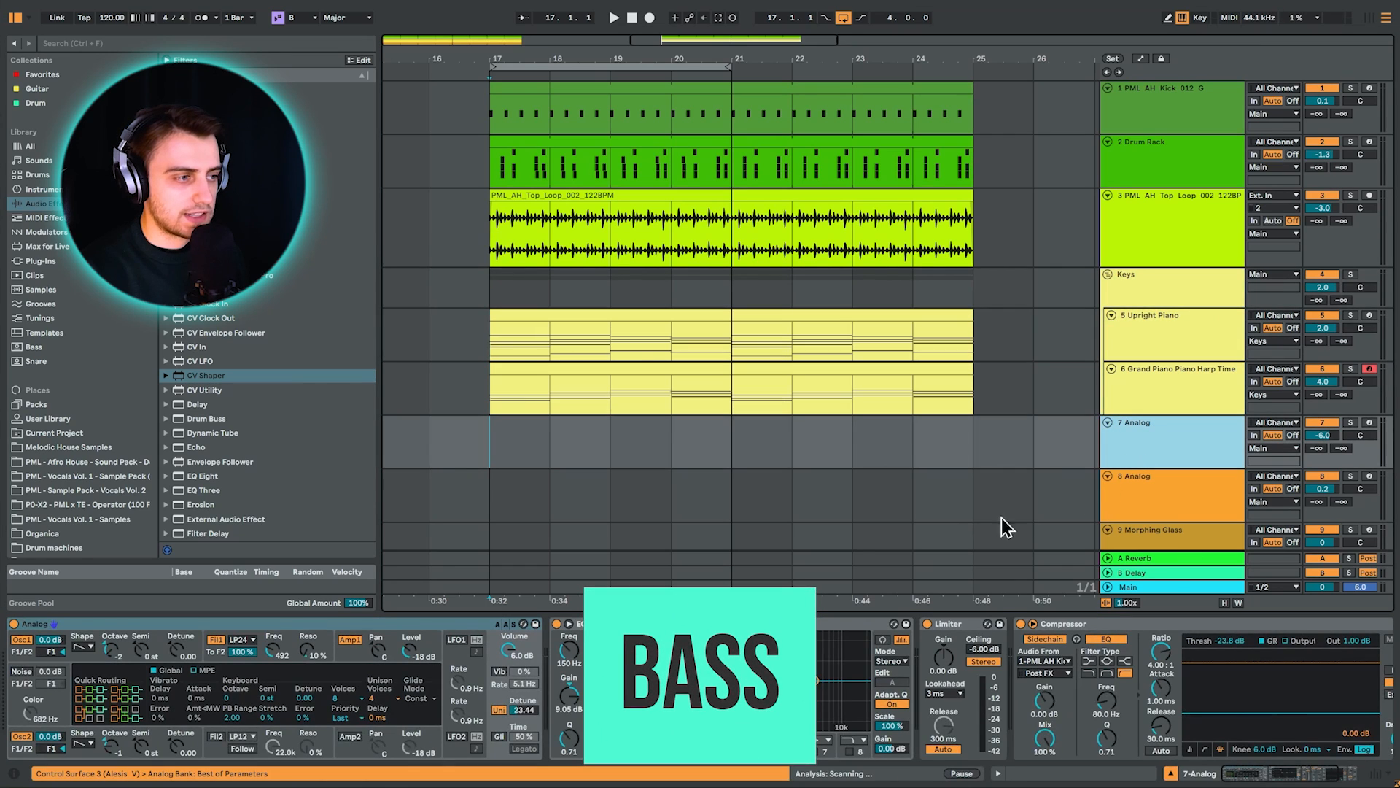
left_click(1371, 424)
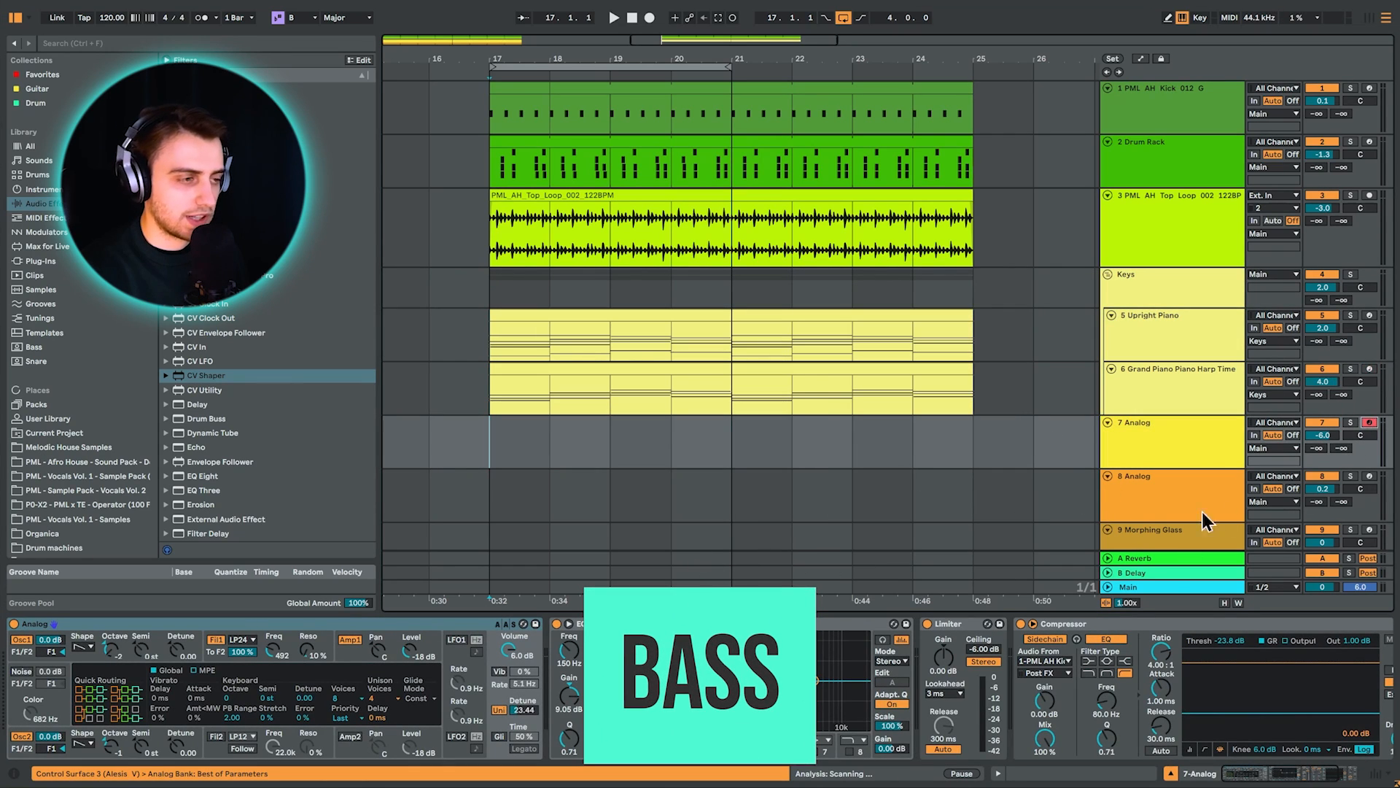
key("z")
key("j")
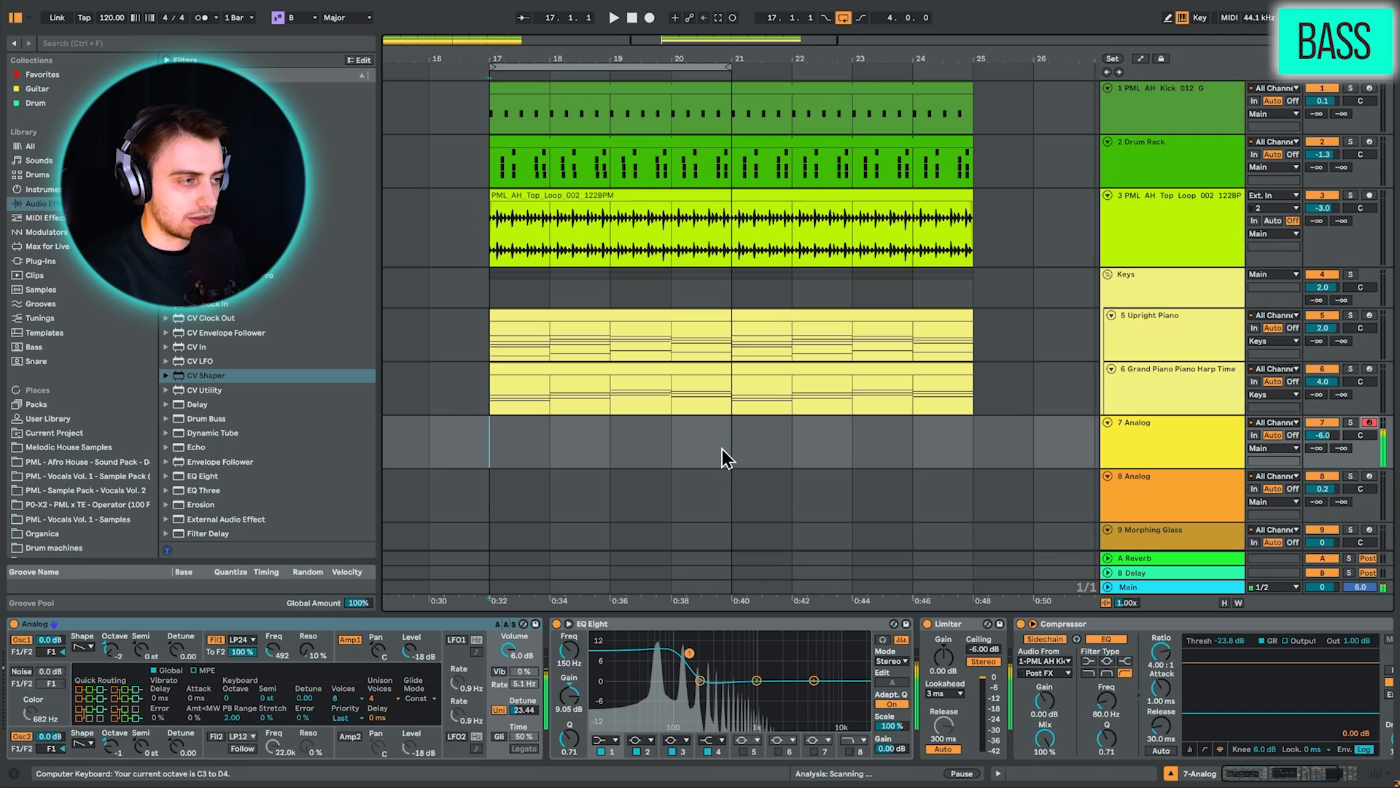
key("j")
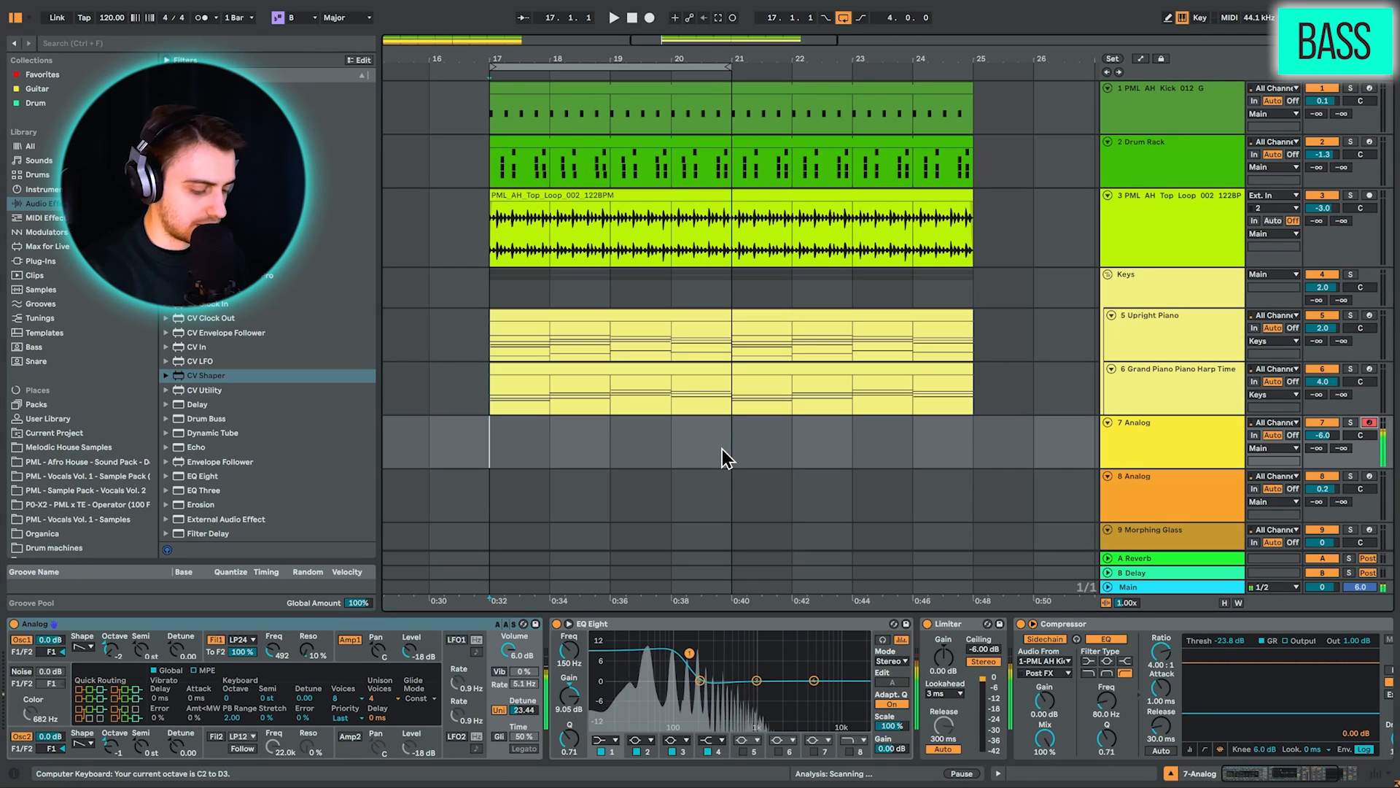
key("j")
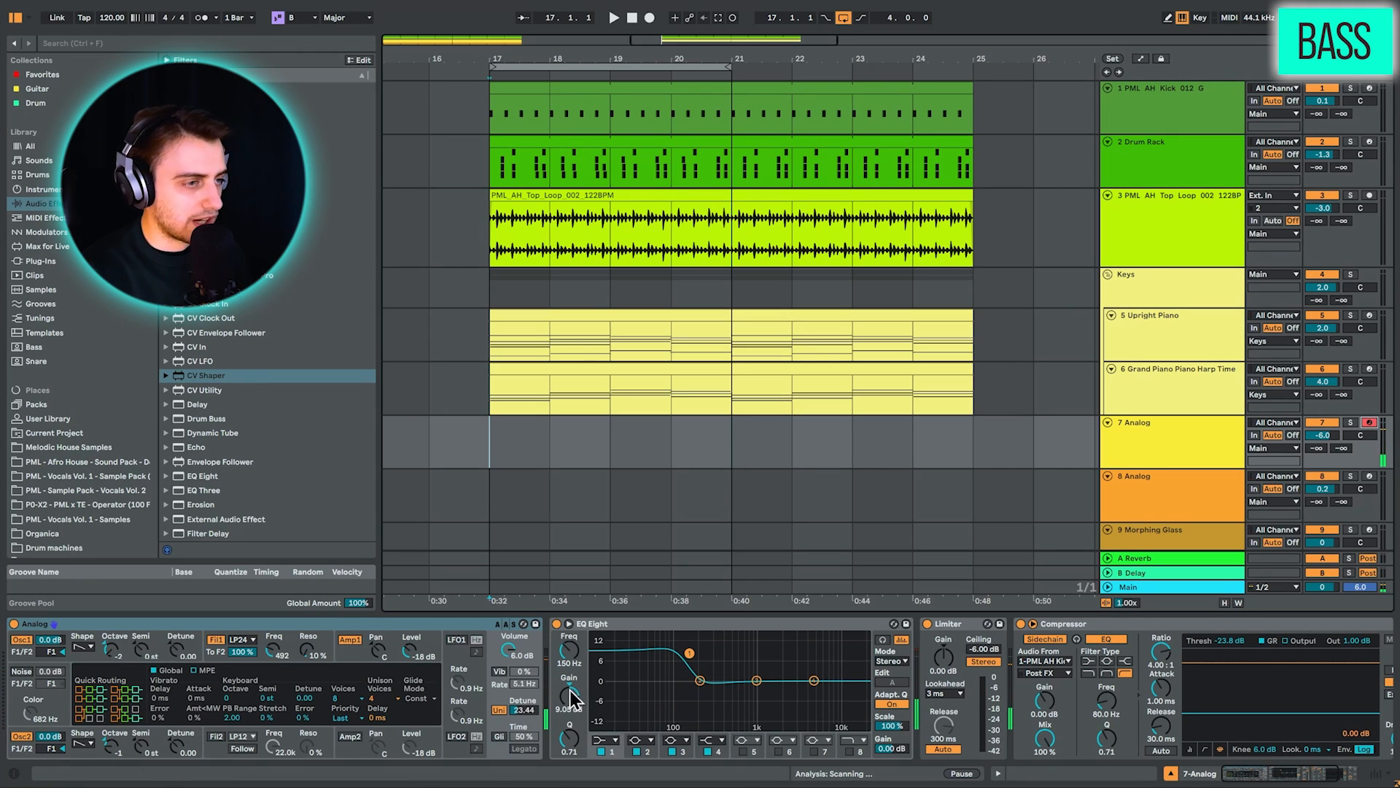
Compare the bass sound with EQ Eight, Limiter, Compressor and Utility all bypassed and with each one switched back on
left_click(597, 626)
scroll(617, 628, "right", 3)
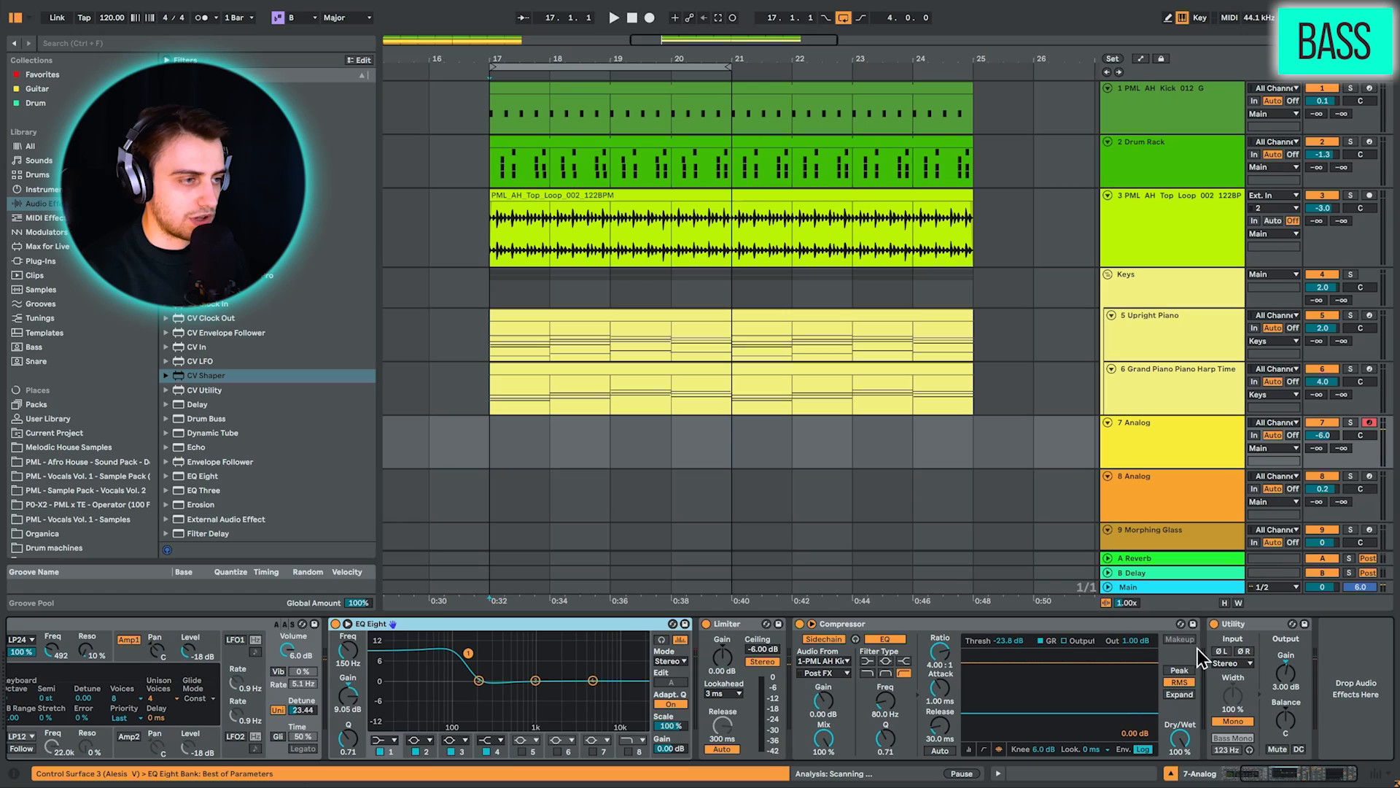
left_click(1246, 625, "shift")
key("0")
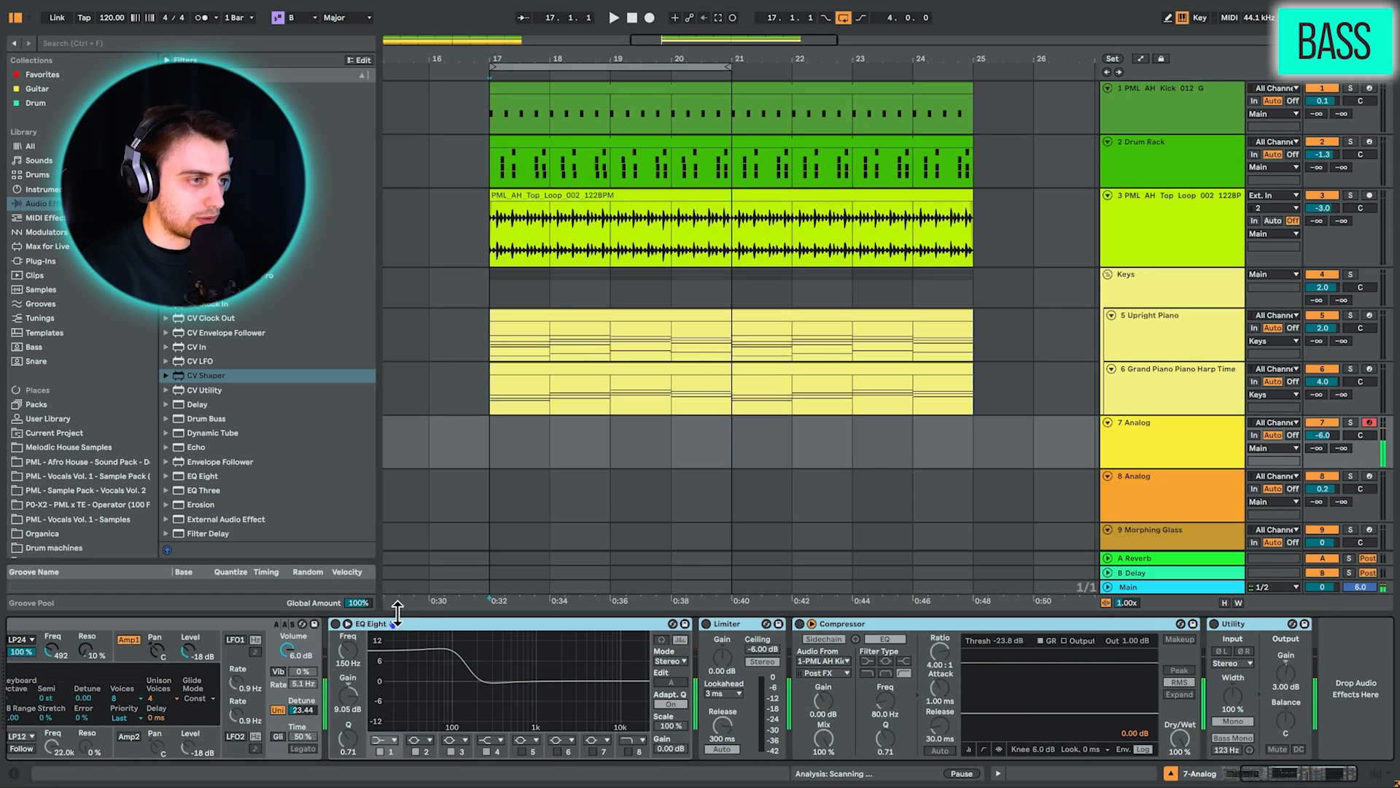
left_click(399, 625)
left_click(336, 624)
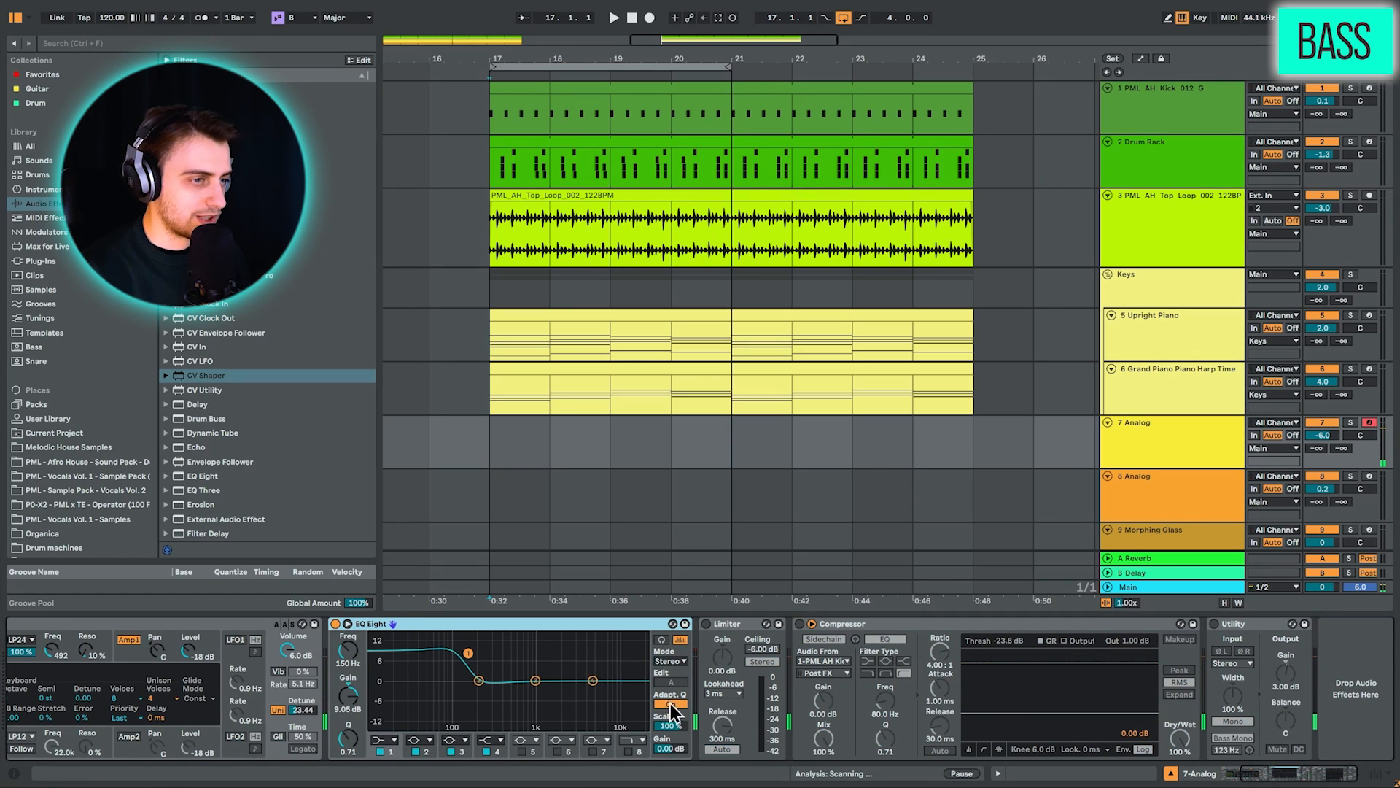
left_click(706, 624)
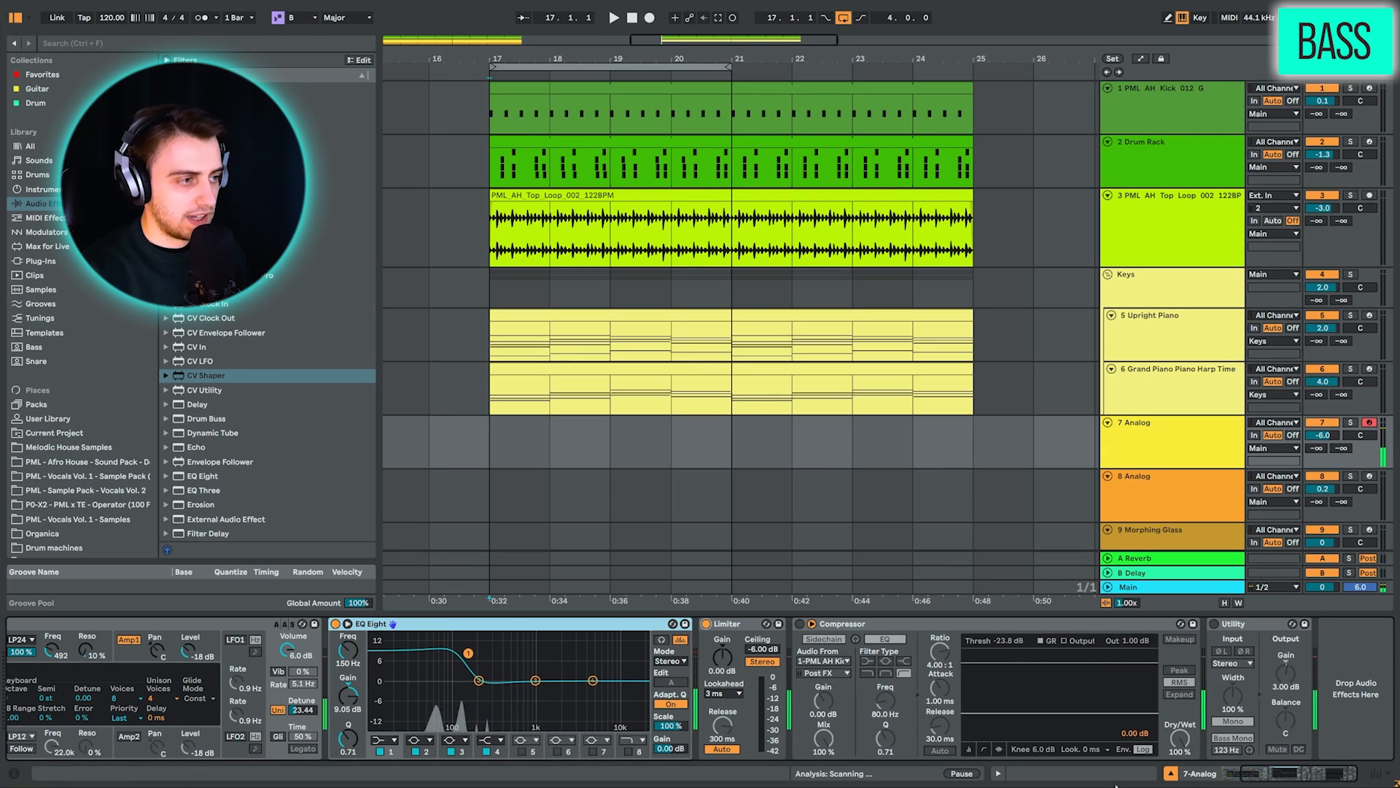
left_click_drag(1273, 776, 1261, 779)
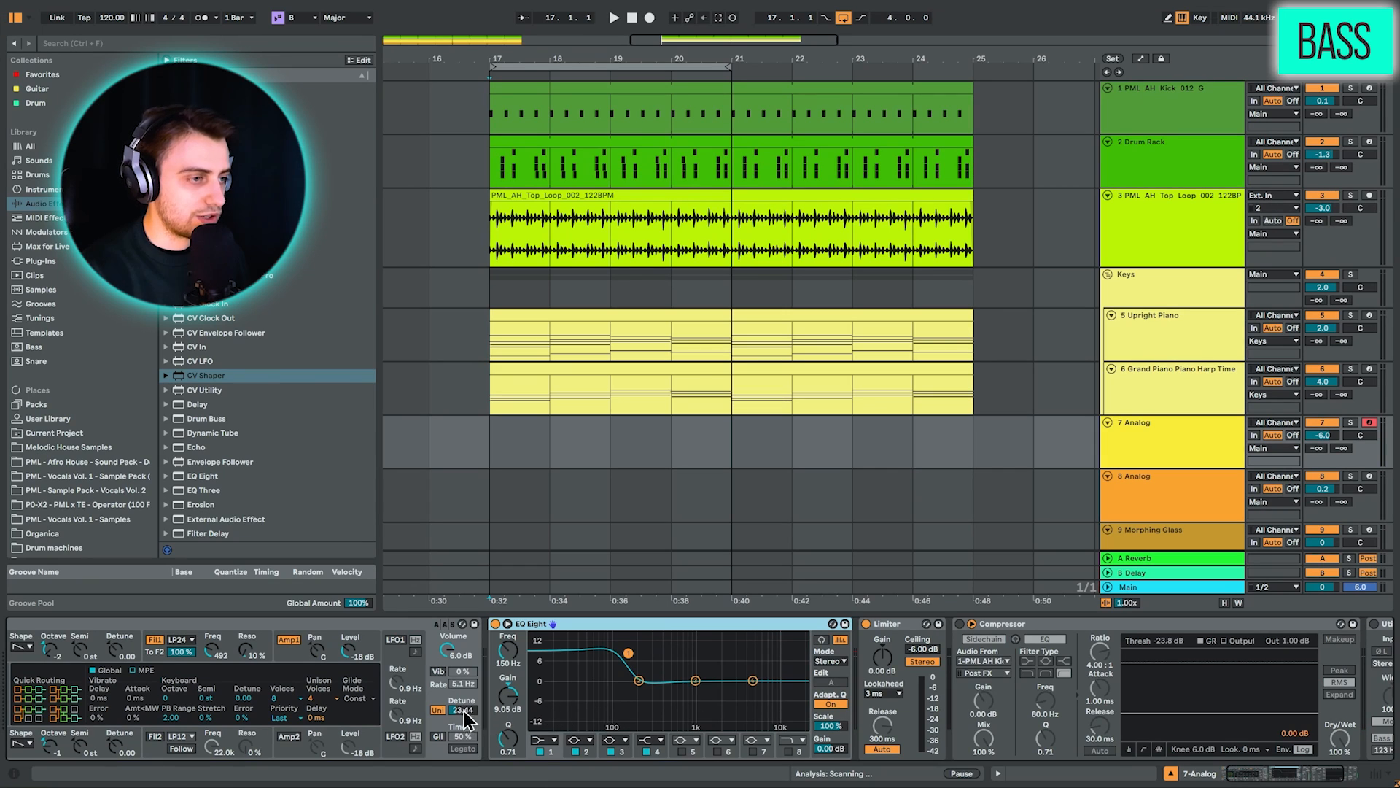
left_click_drag(1252, 784, 1151, 782)
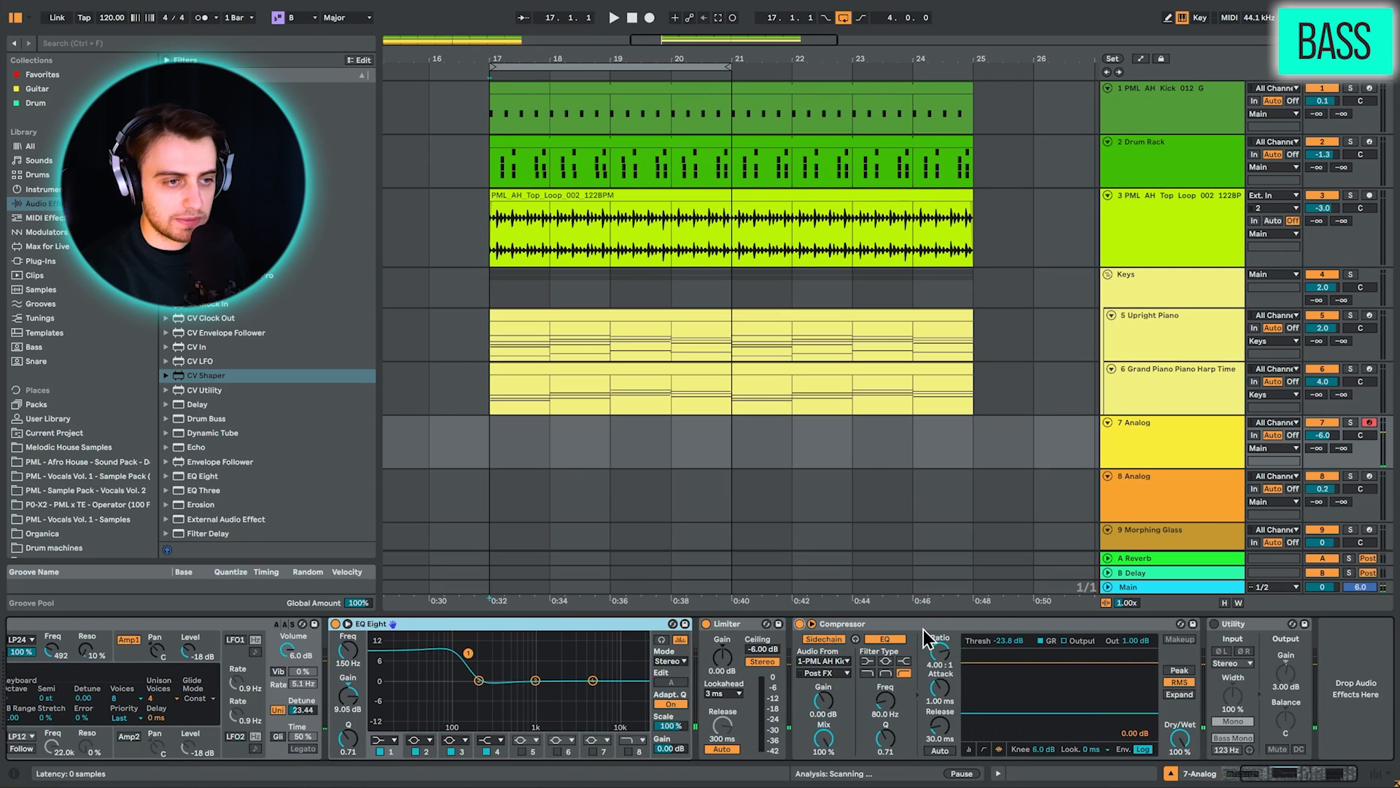
left_click(1215, 624)
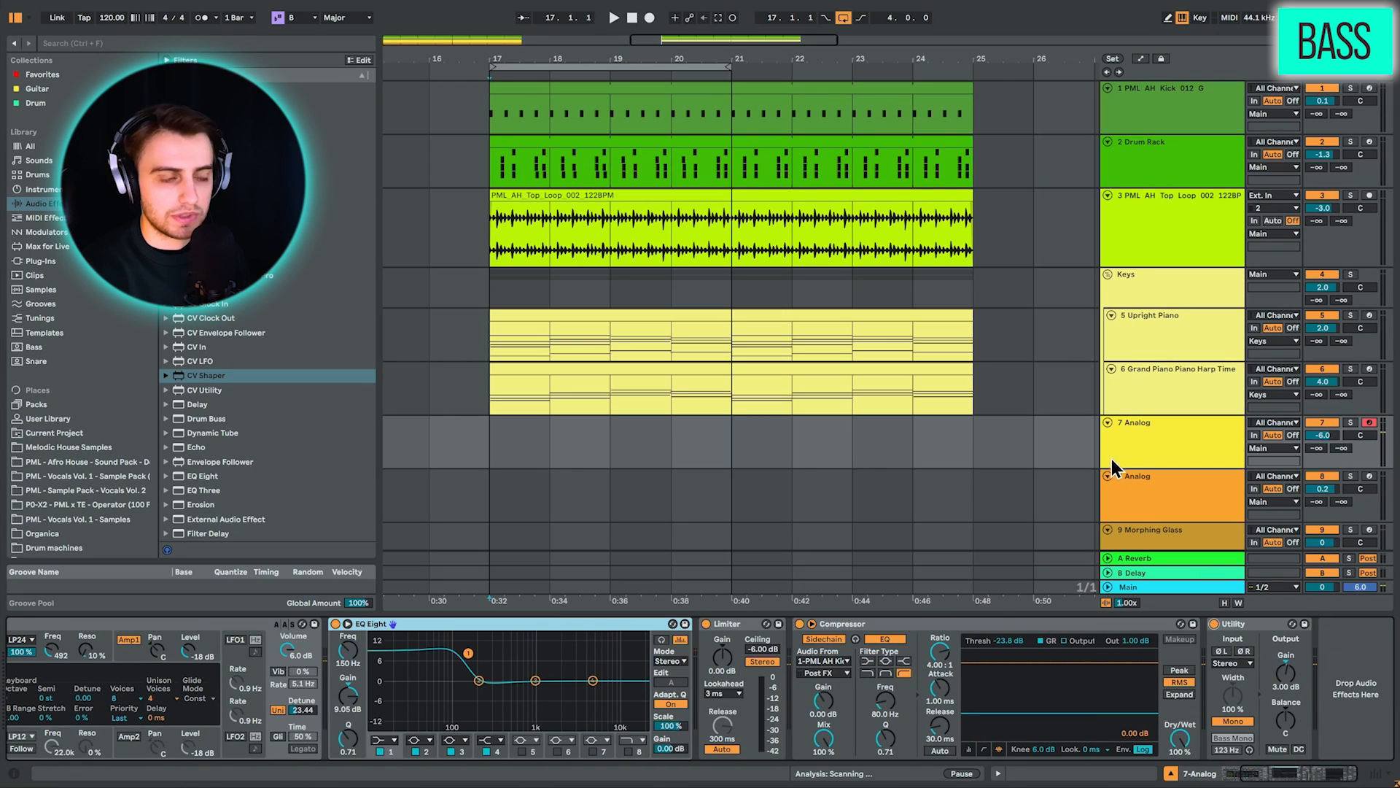
Copy the Grand Piano clip onto the yellow Analog track at bar 17 and open the copy for note editing
left_click(623, 371)
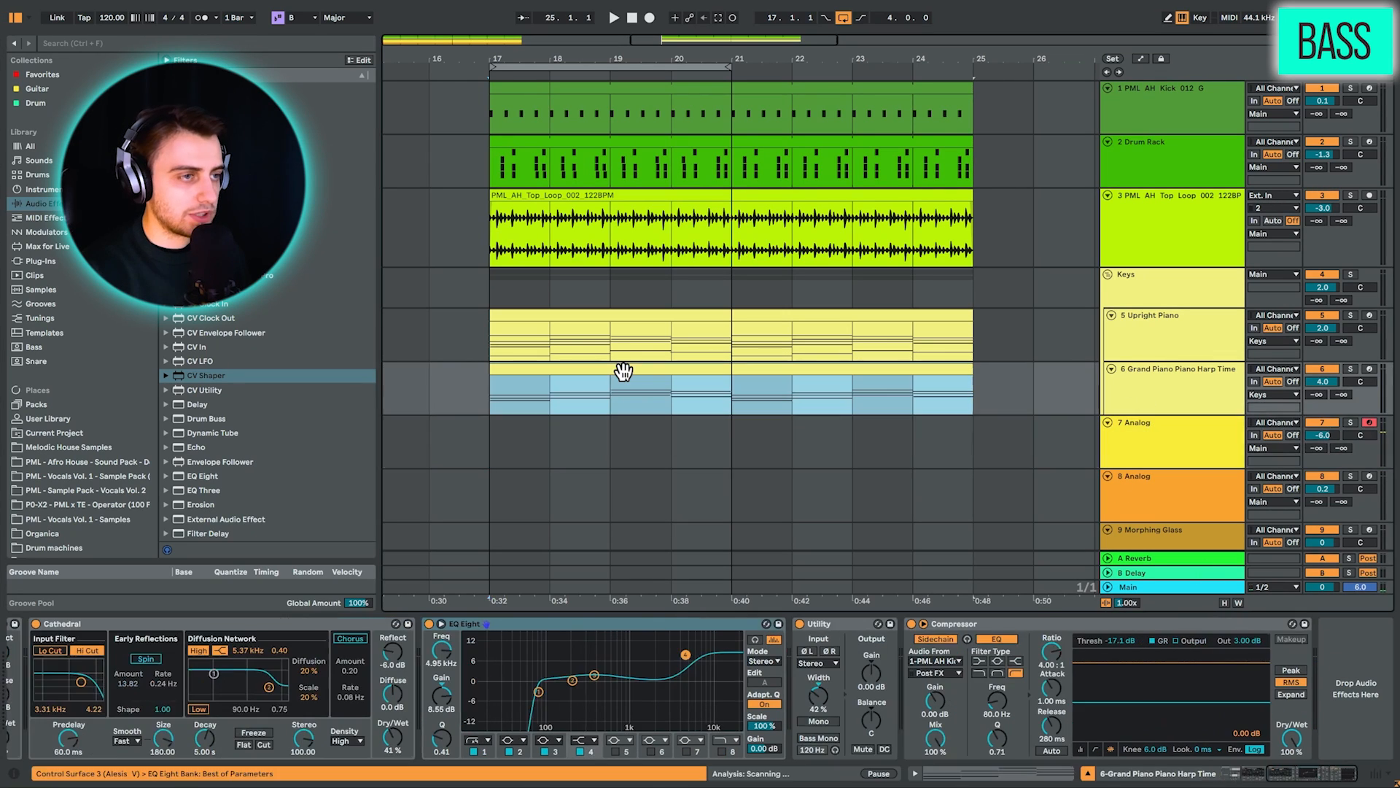
left_click(506, 447)
key("ctrl+v")
double_click(504, 449)
Delete the upper chord notes in the bass clip, keeping only C#3, E3, G#3 and F#3
left_click_drag(555, 441, 504, 370)
key("Delete")
left_click_drag(656, 406, 738, 250)
key("Delete")
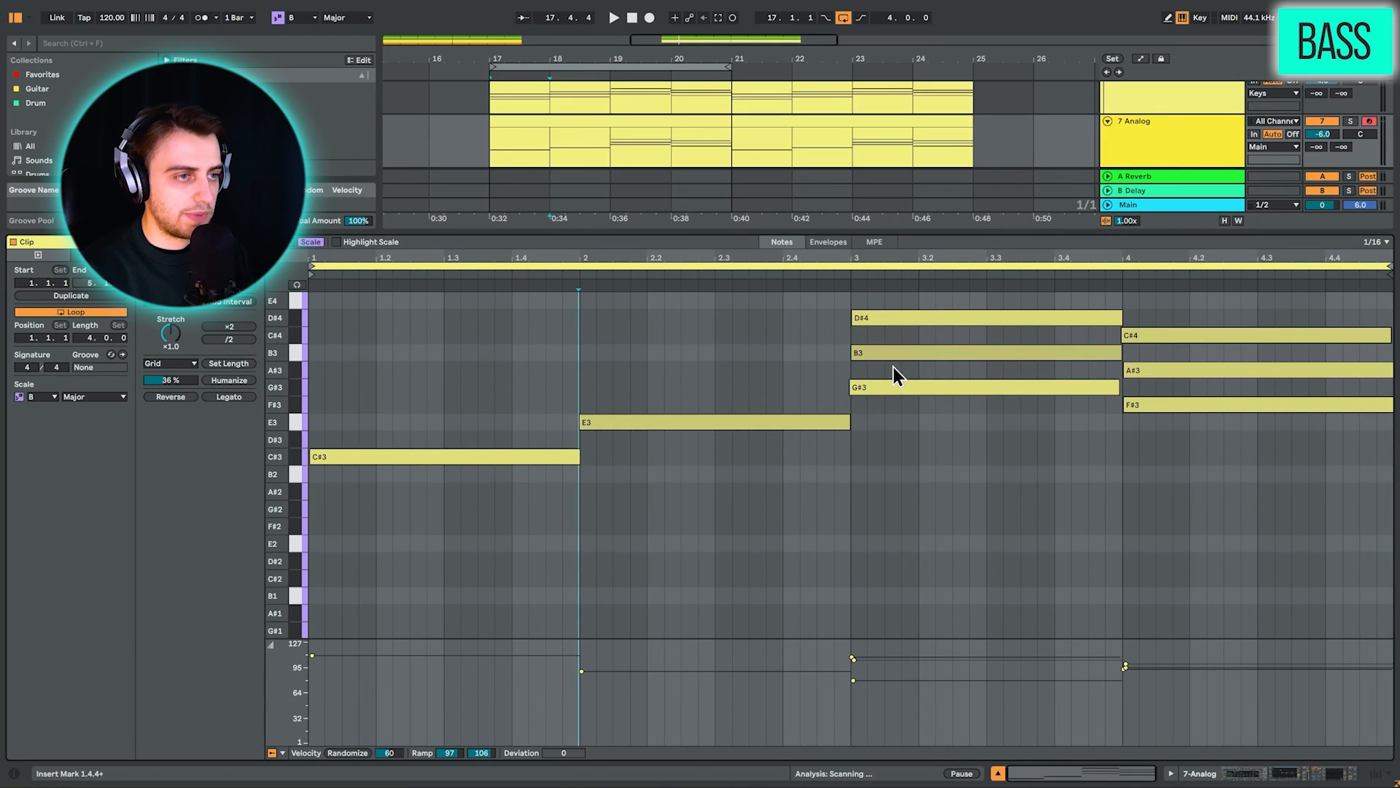
left_click_drag(895, 376, 912, 306)
key("Delete")
left_click_drag(1159, 387, 1167, 321)
key("Delete")
Trim the start of all four bass notes by one beat so that each begins on beat 2 of its bar
left_click(660, 523)
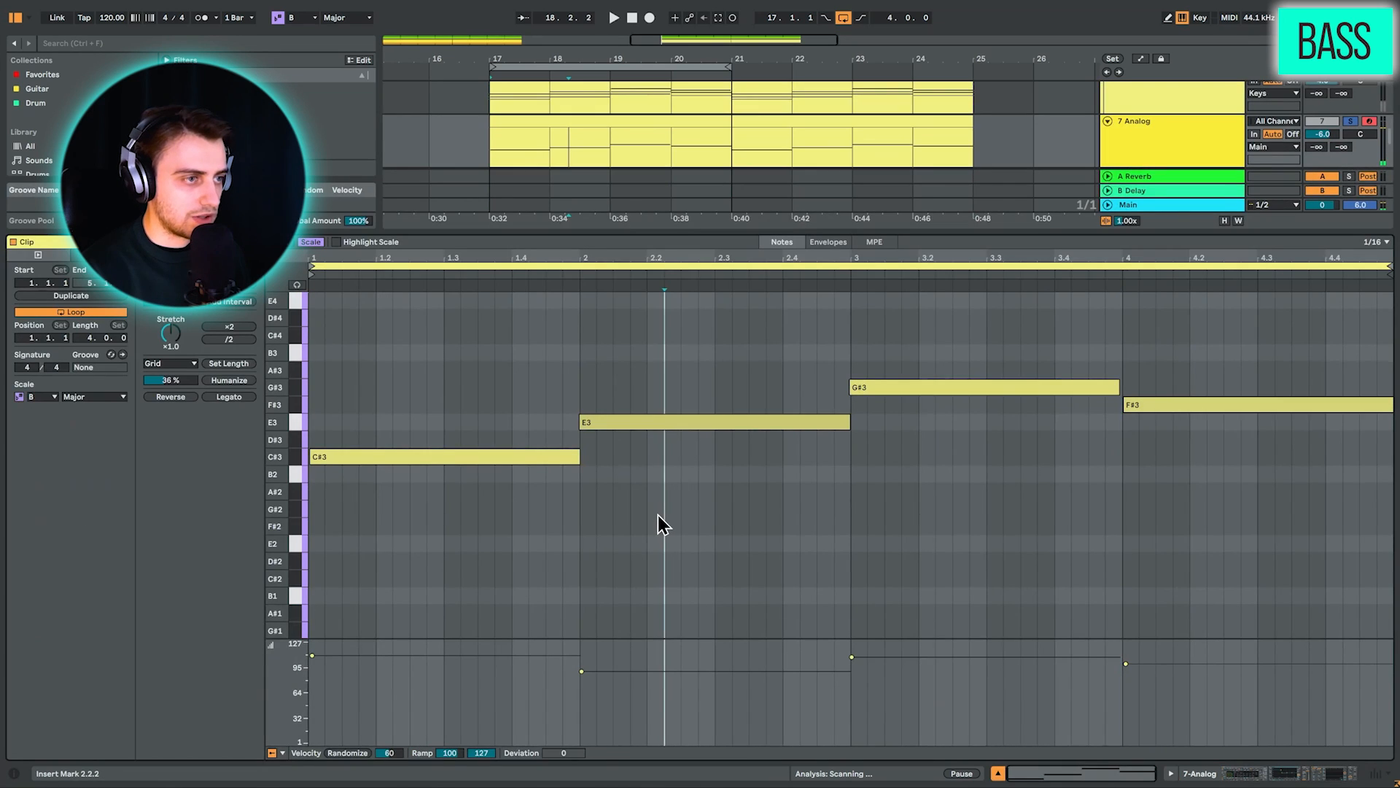
key("ctrl+a")
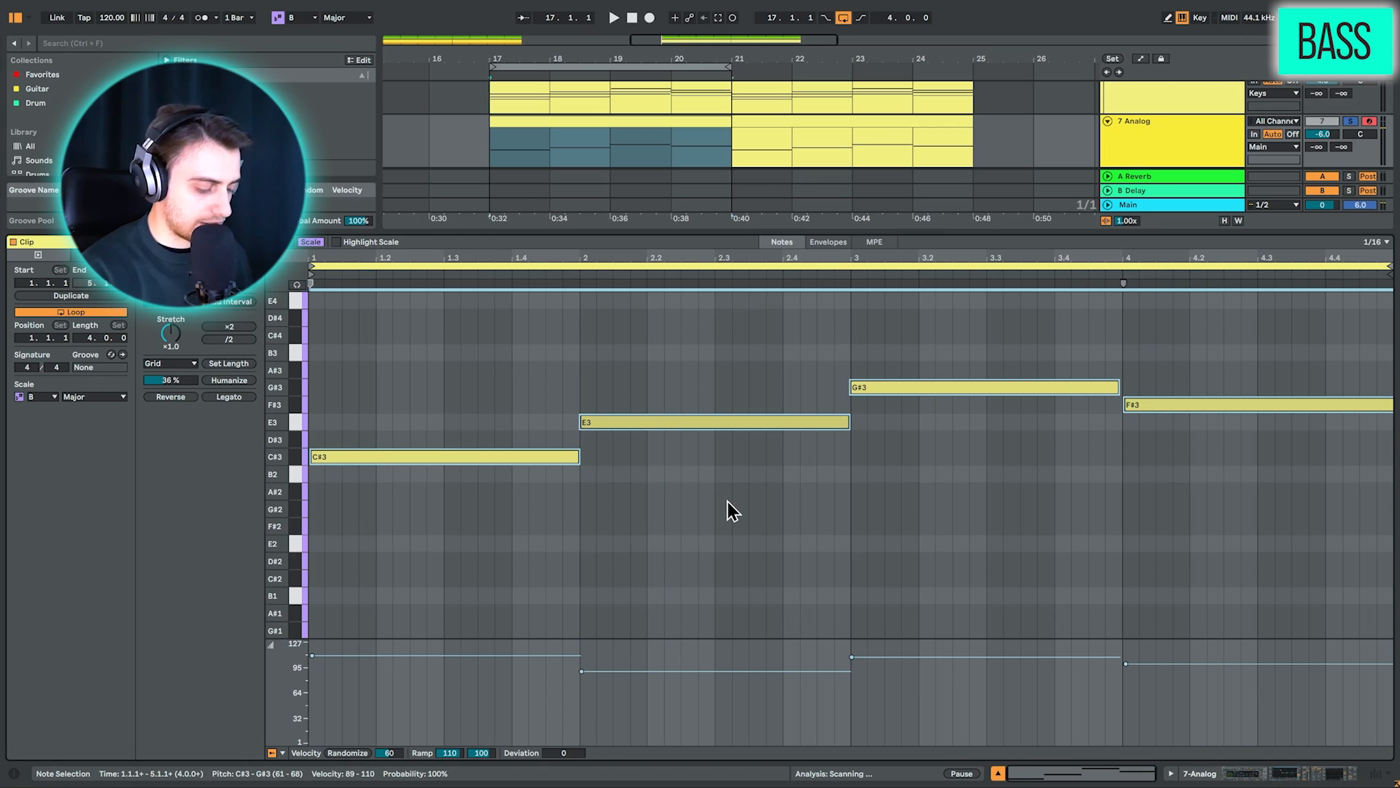
left_click_drag(312, 457, 376, 460)
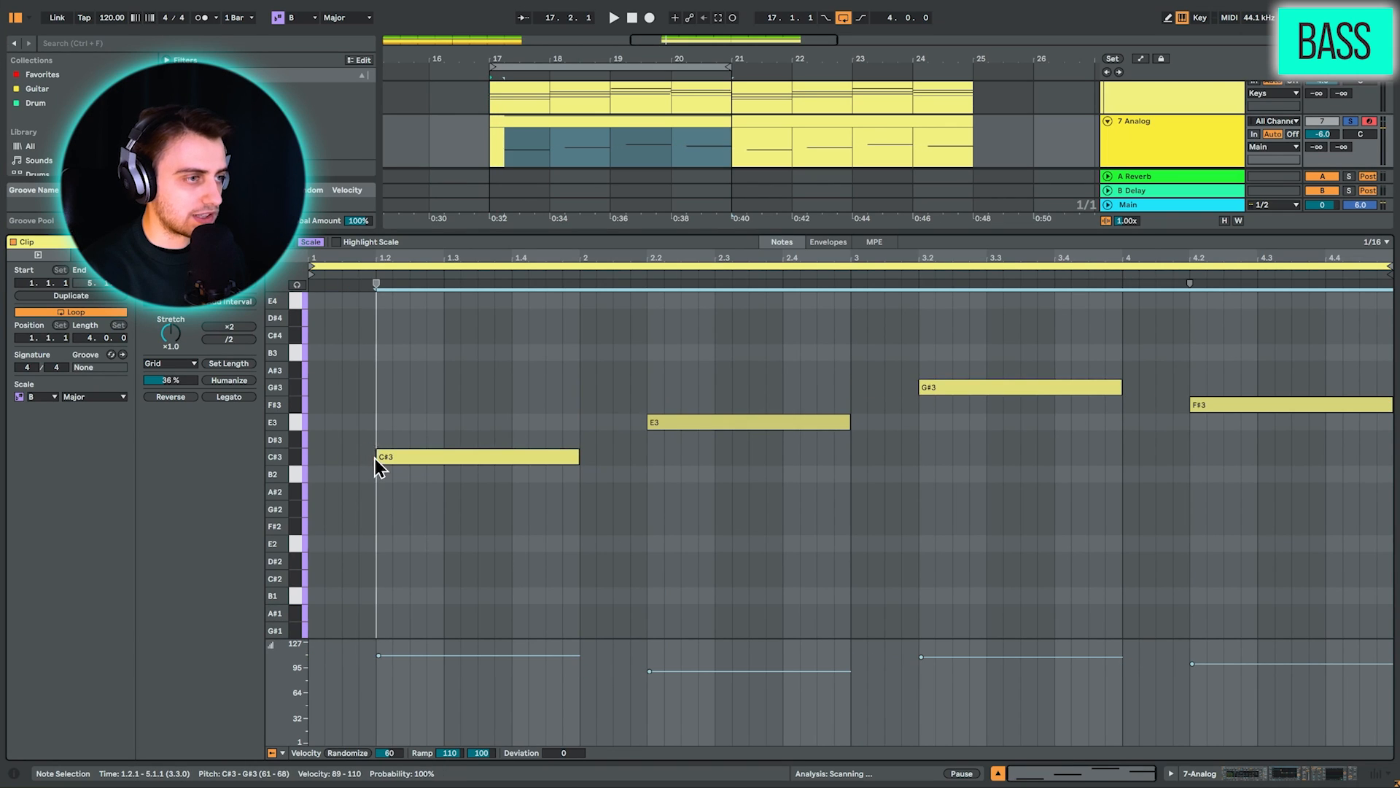
scroll(438, 496, "up", 3)
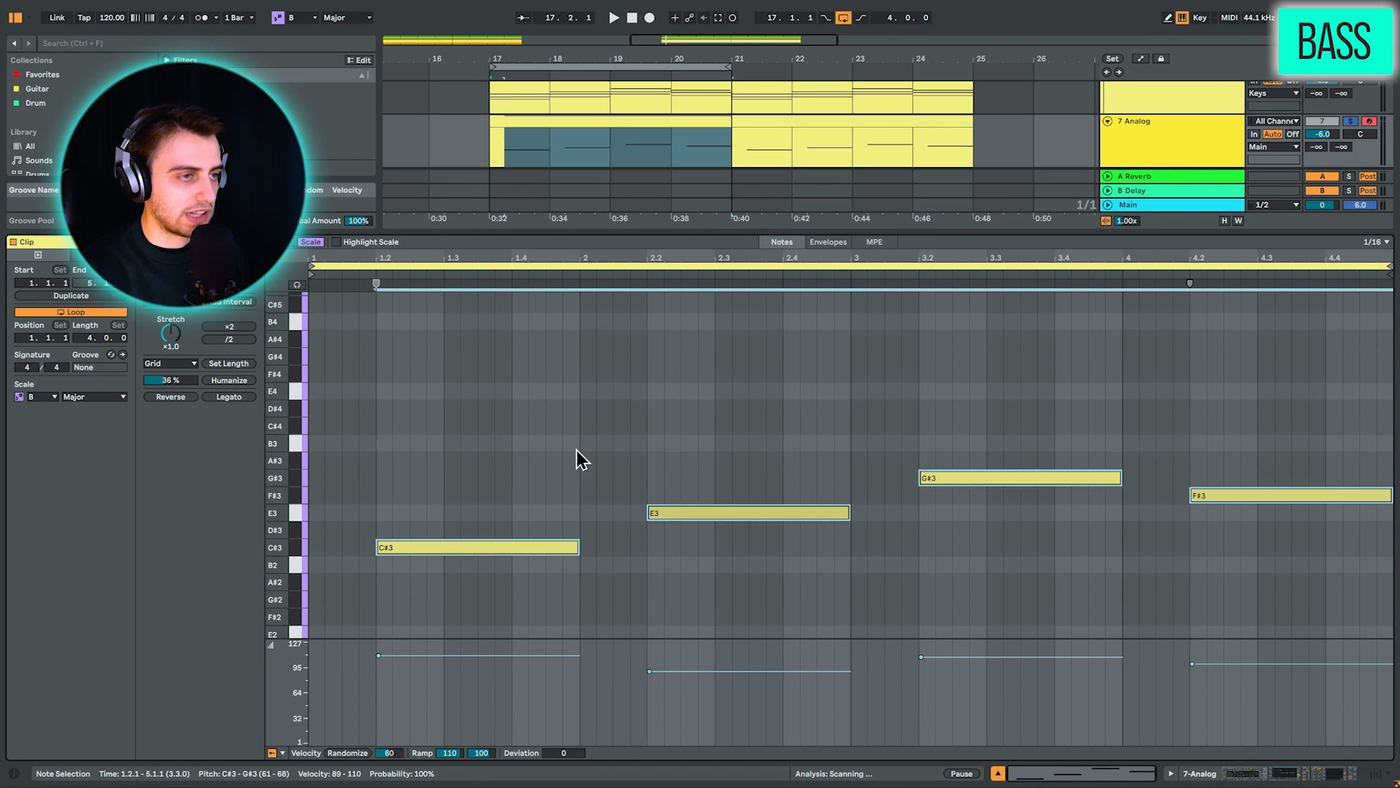
Play the bass line with the other tracks, and transpose all its notes down one octave
left_click(987, 499)
key("space")
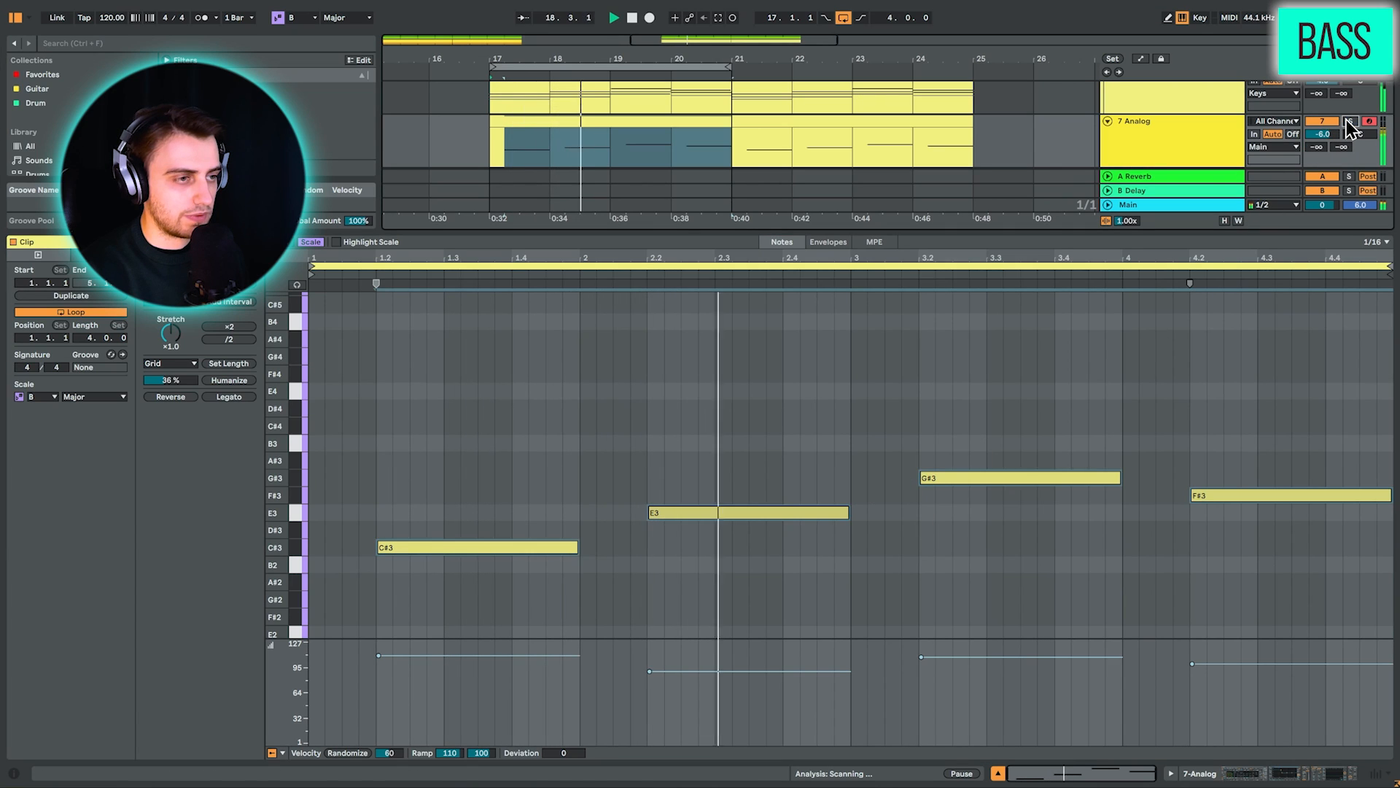
key("space")
key("ctrl+a")
key("shift+Down")
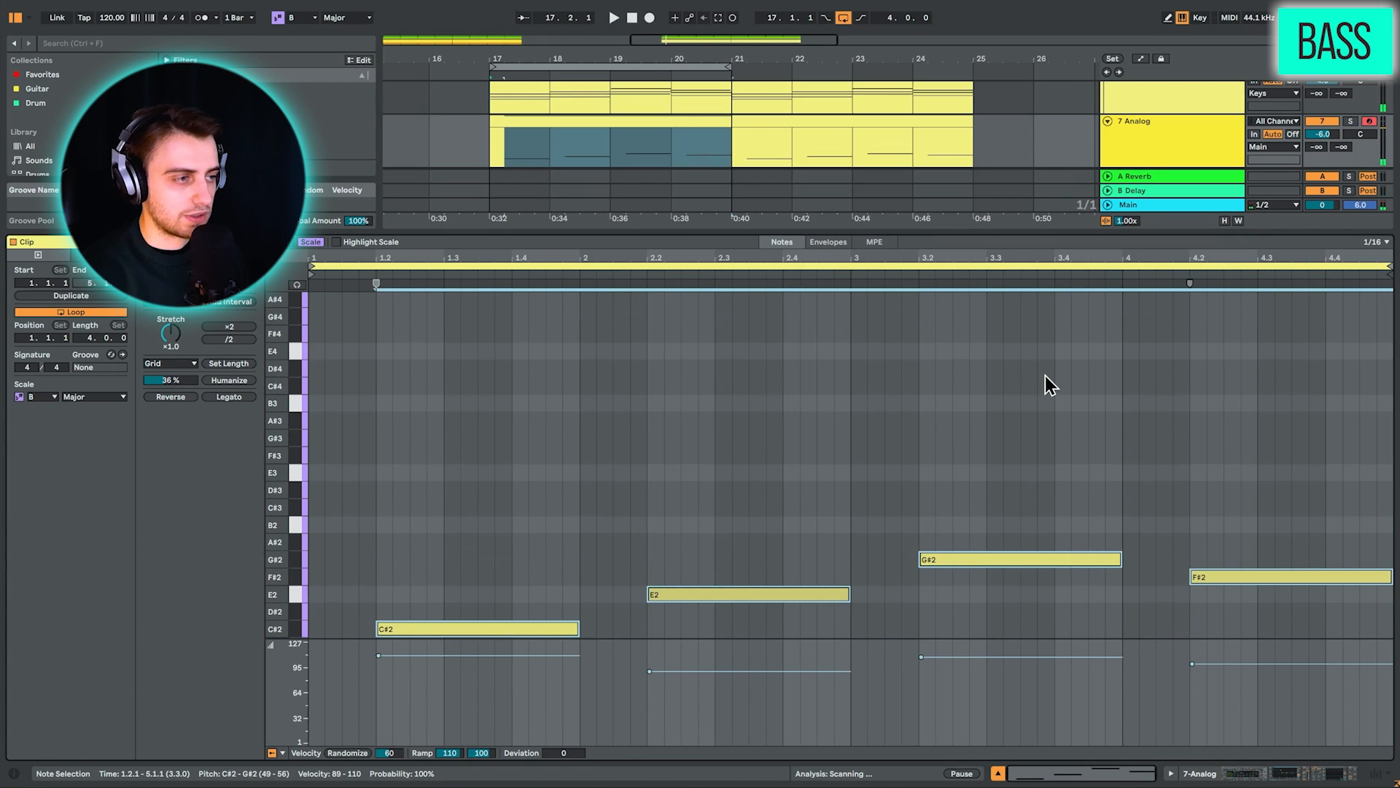
Play the loop with the lowered bass while viewing its device chain and the arrangement
key("space")
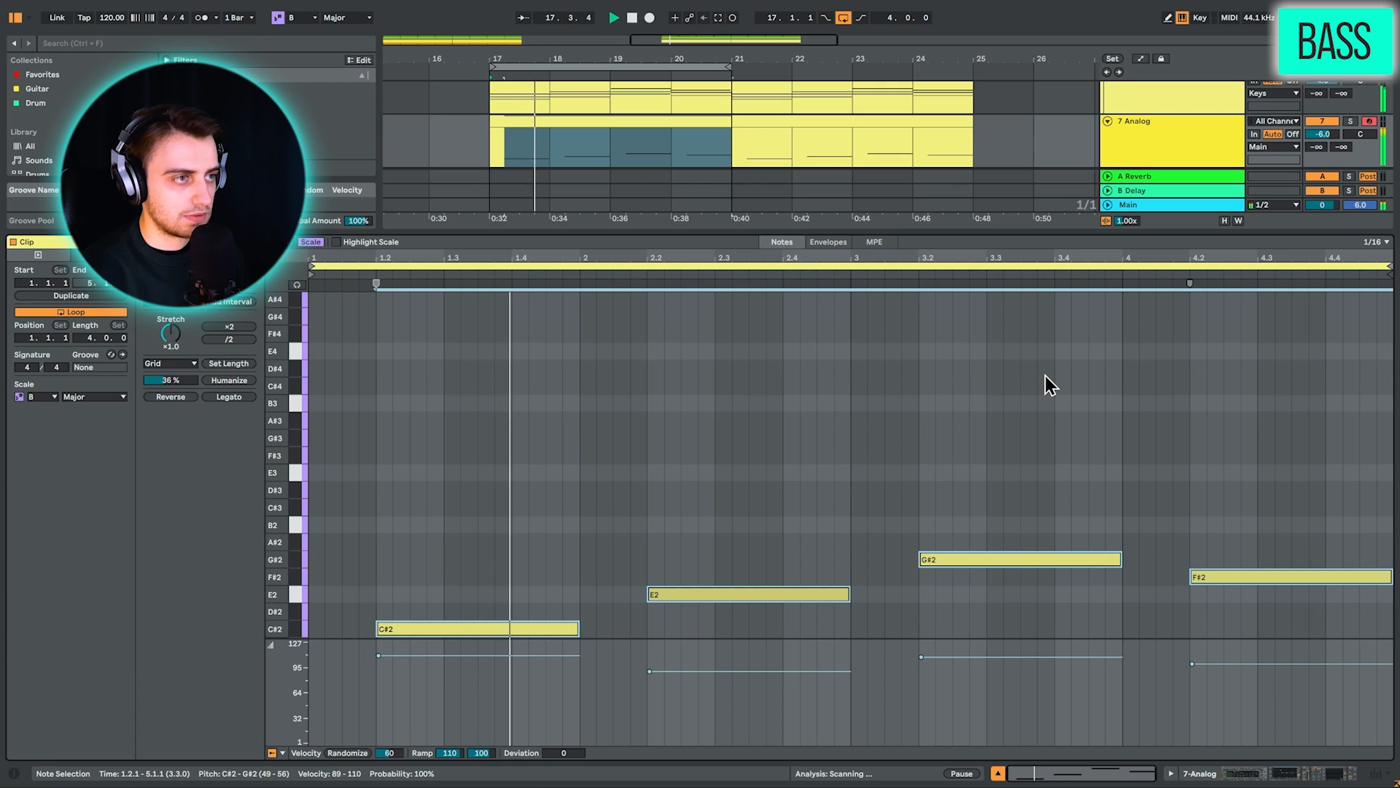
key("shift+Tab")
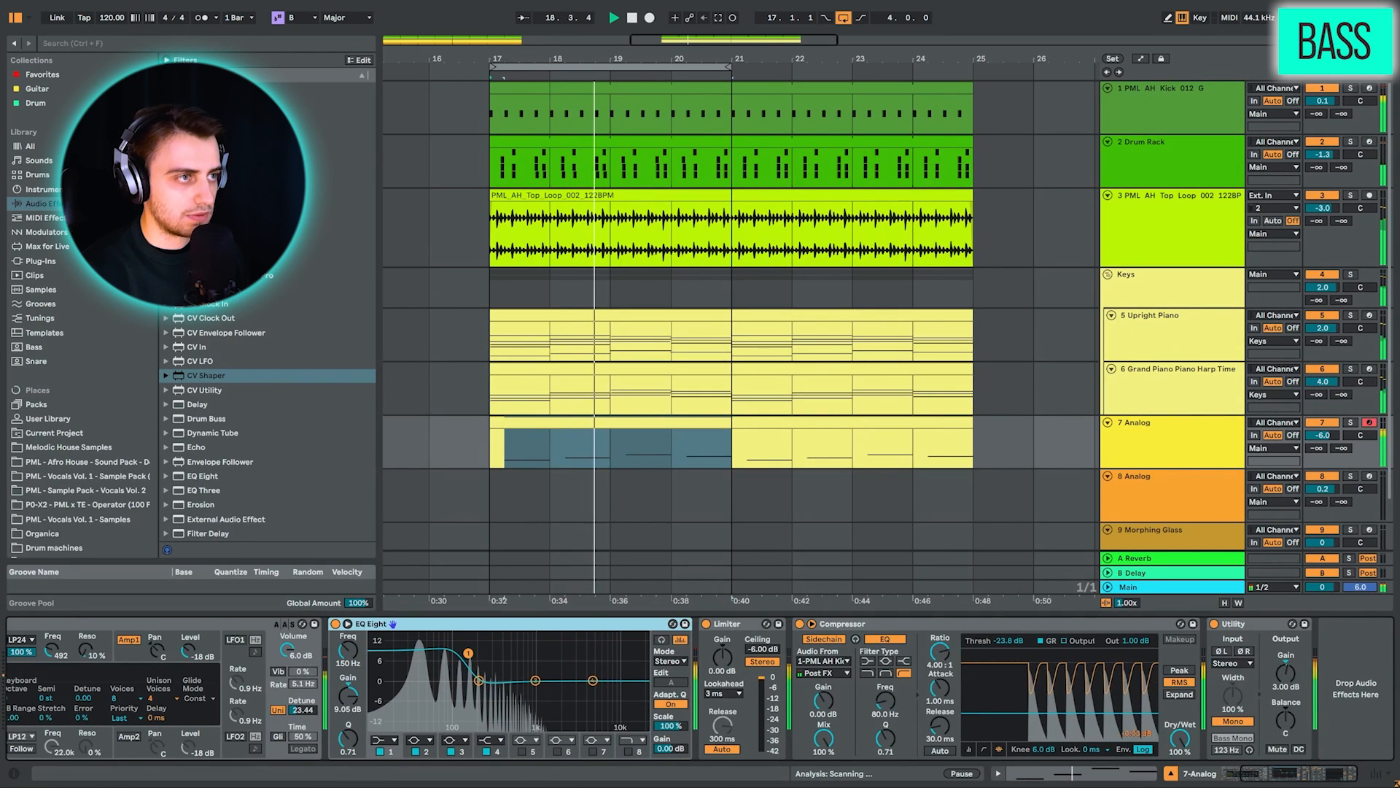
left_click_drag(729, 58, 729, 22)
left_click_drag(613, 62, 718, 61)
double_click(685, 460)
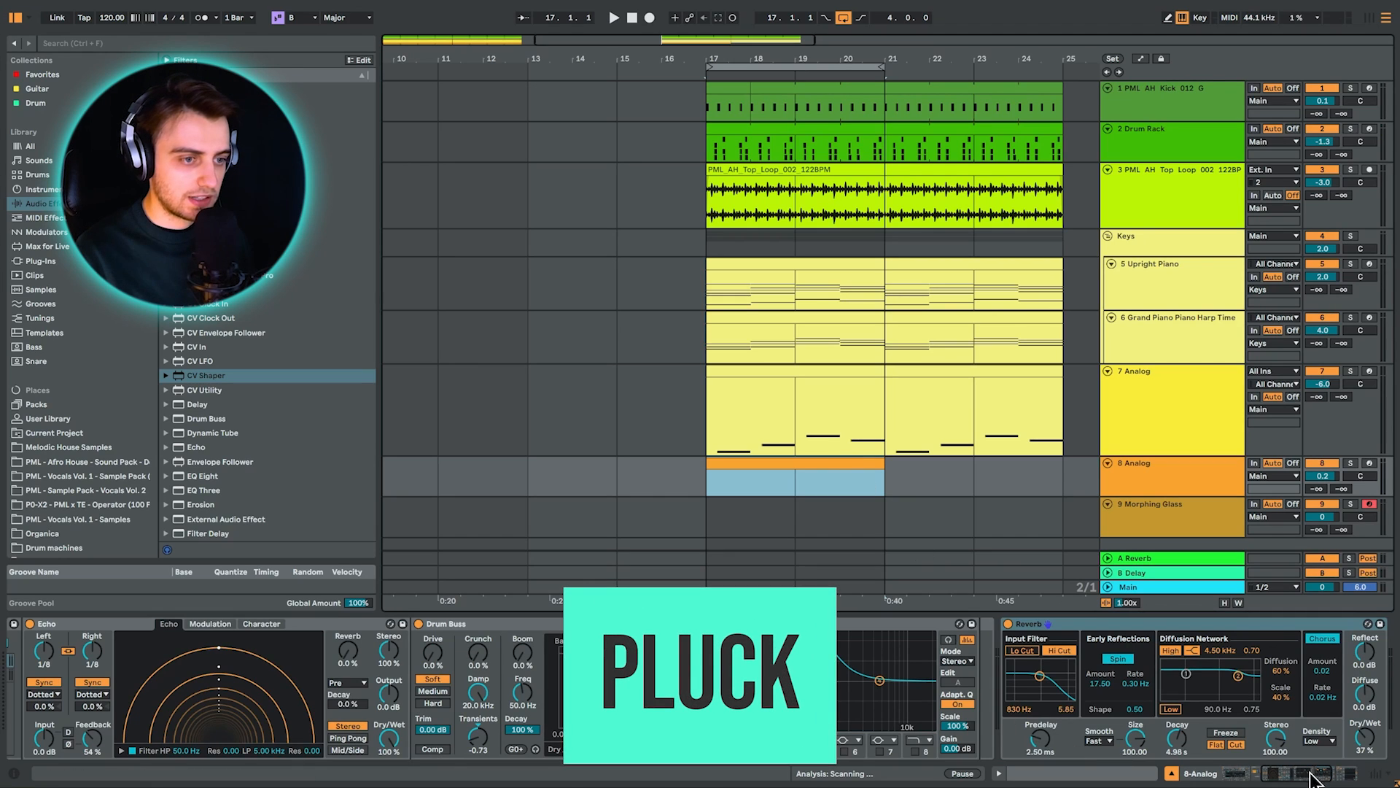
Select the orange Analog pluck track, bypass its Audio Effect Rack, Reverb and Compressor, and play the dry sound
left_click_drag(1311, 773, 1232, 773)
left_click(1182, 481)
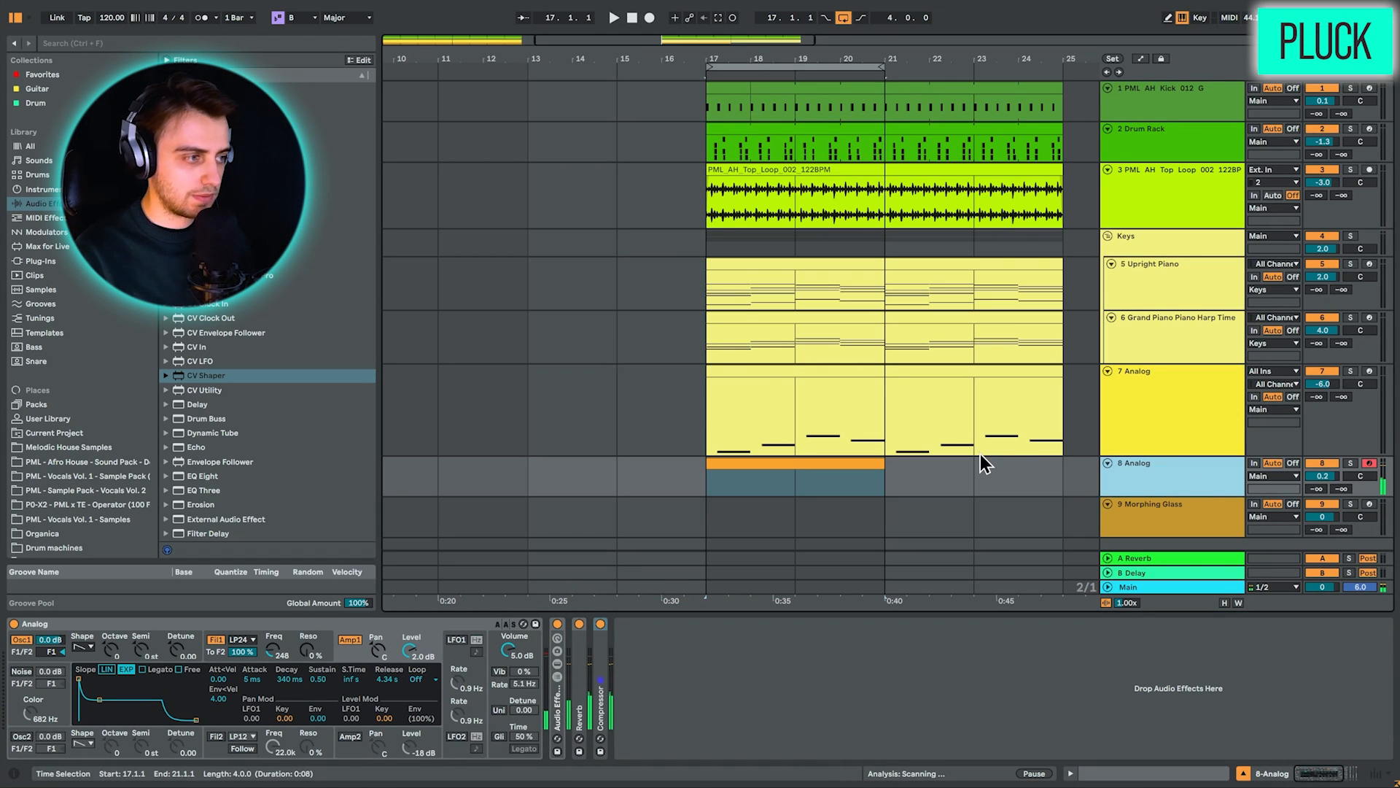
left_click(554, 697)
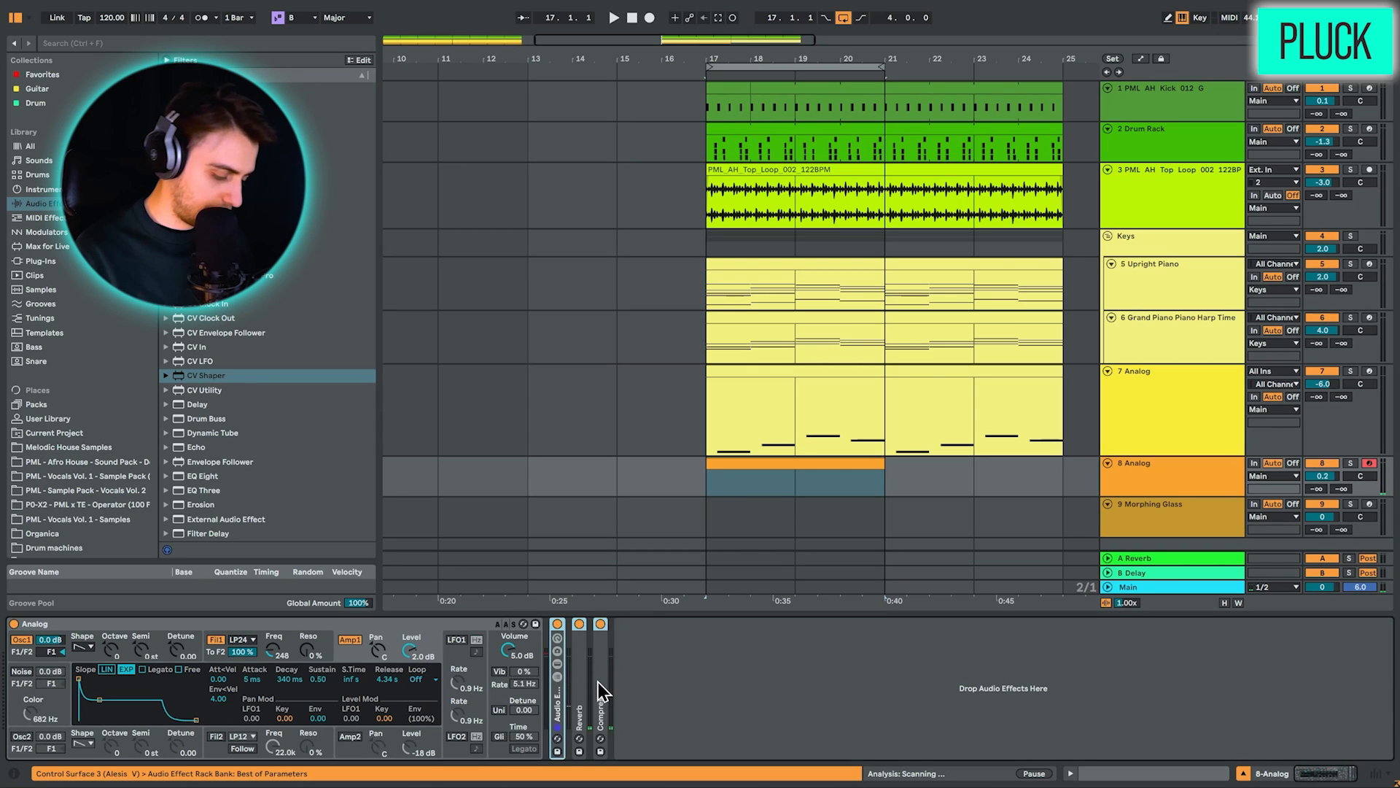
key("0")
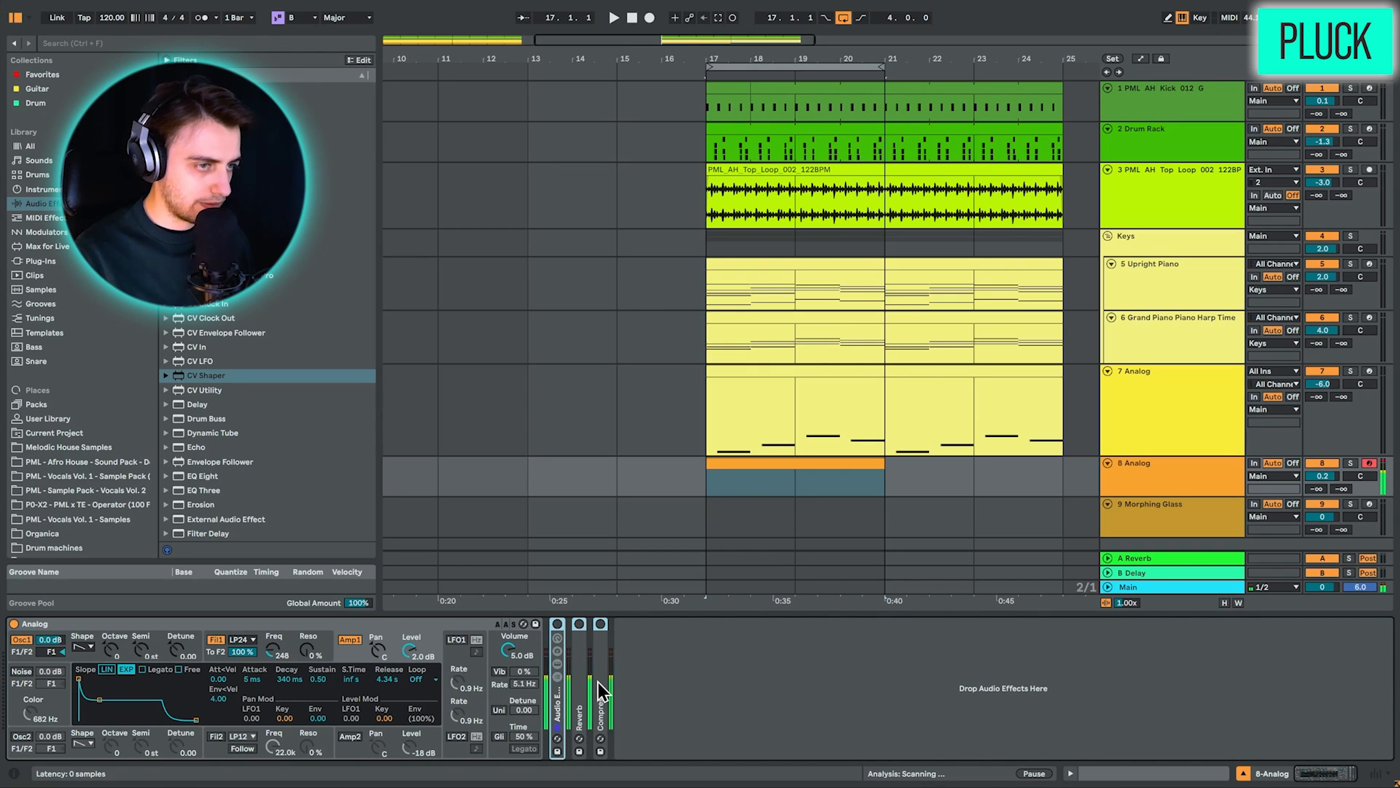
left_click(689, 692)
Switch the pluck's Audio Effect Rack back on, expand it, and inspect its Echo and dry chains
left_click(558, 708)
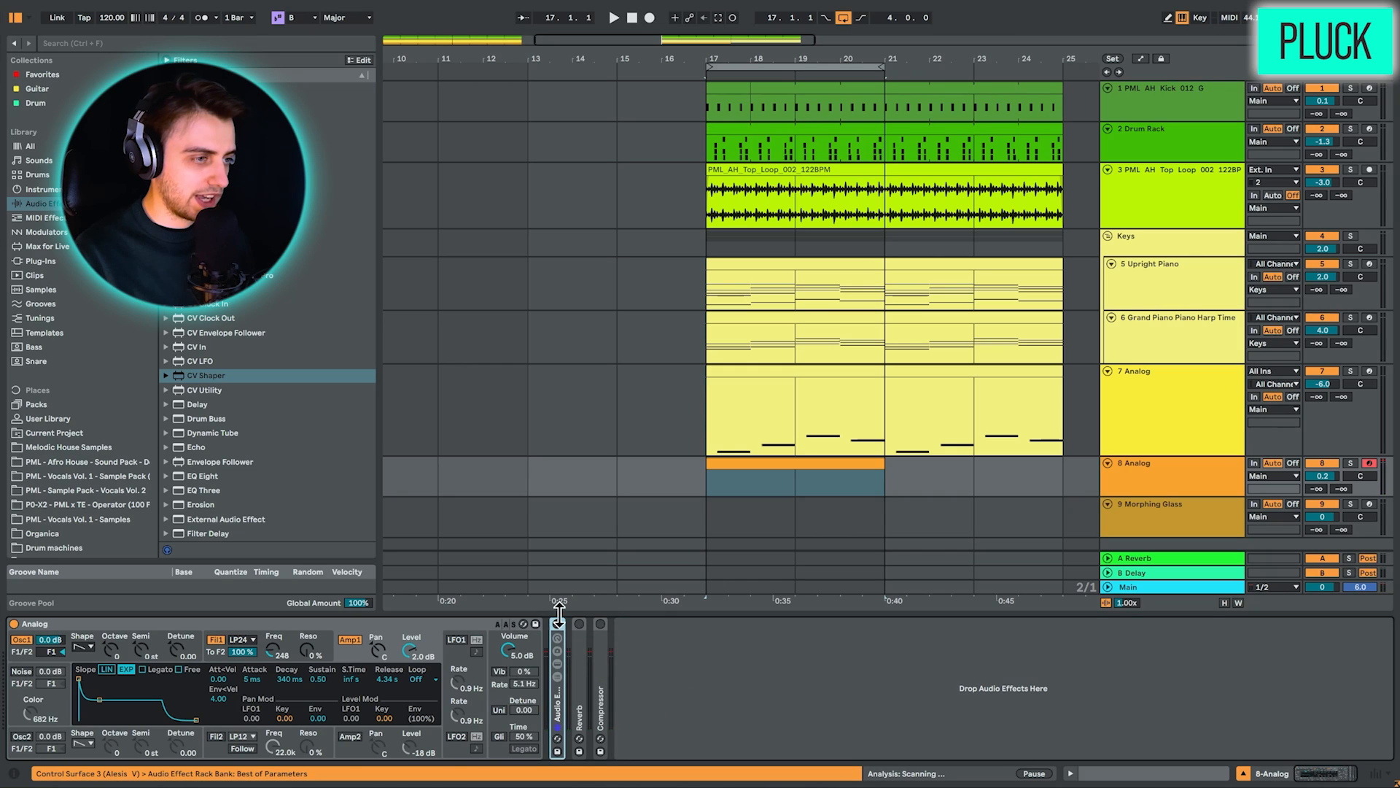
double_click(560, 718)
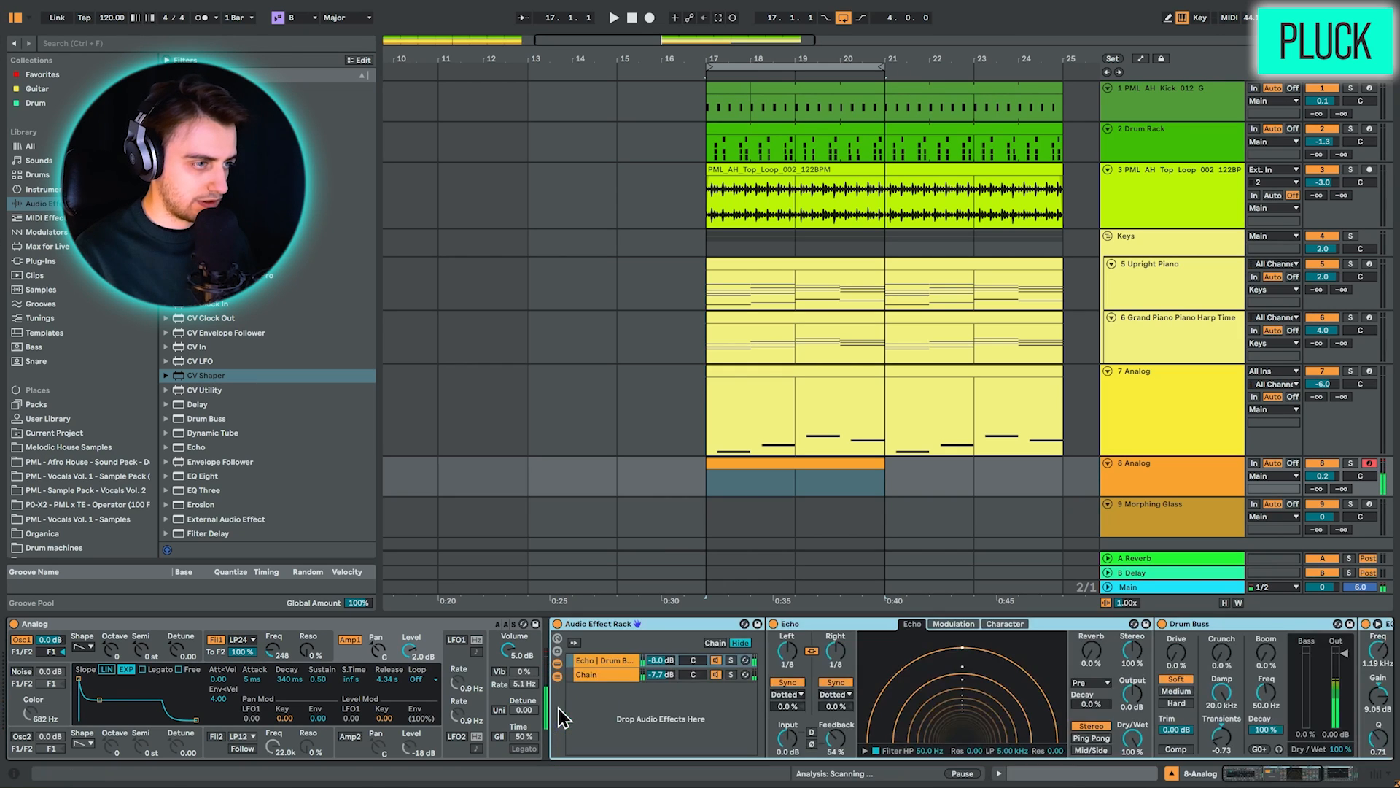
left_click(613, 675)
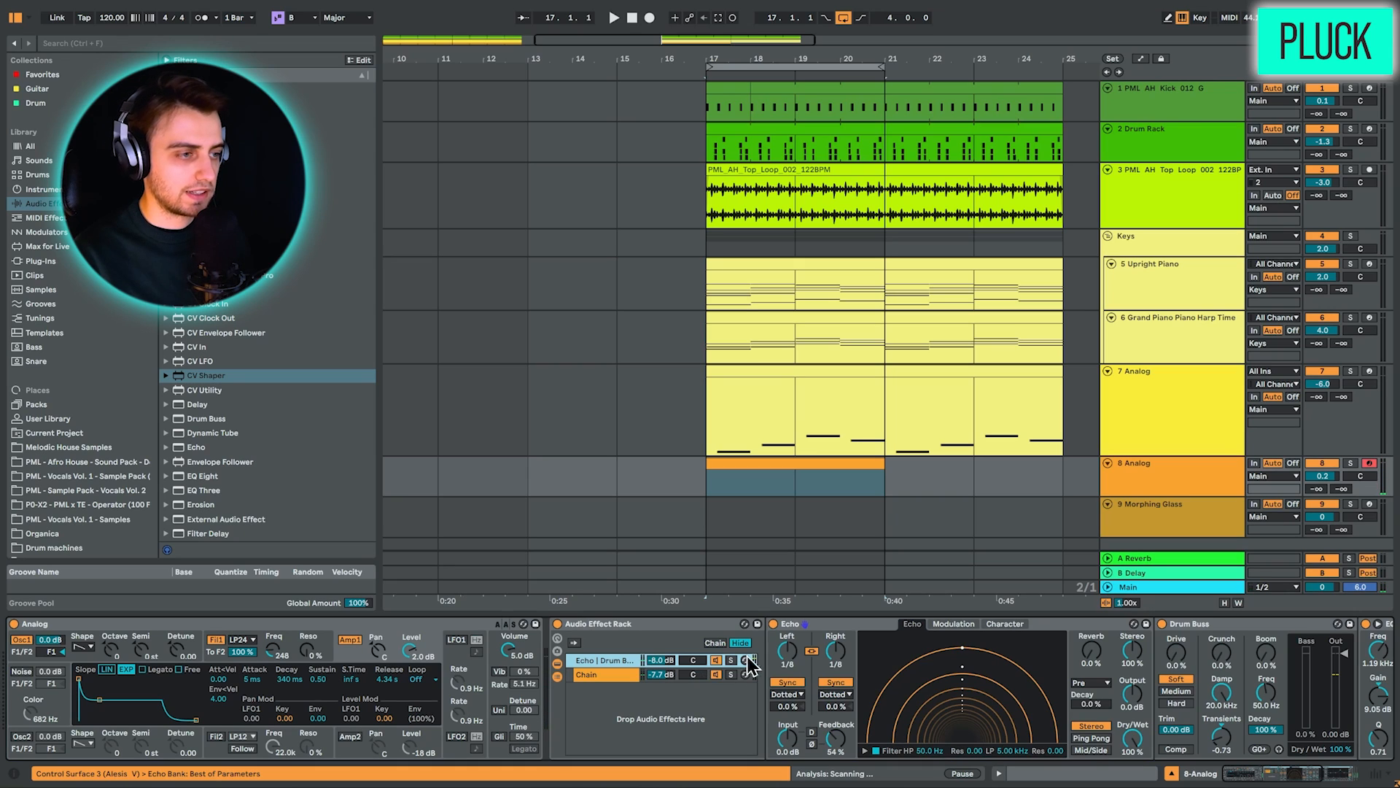
left_click(622, 674)
left_click(616, 661)
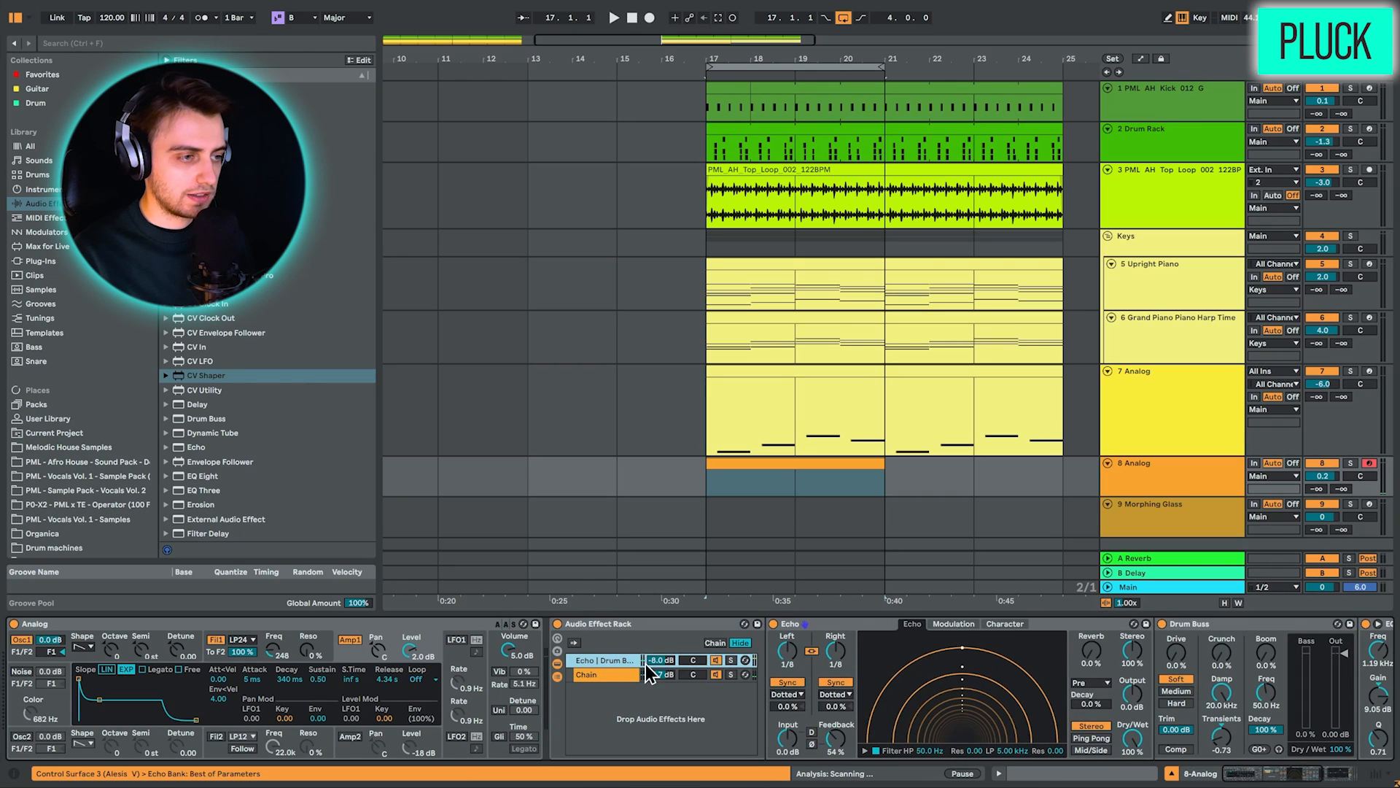
Examine Echo's modulation and character settings, Drum Buss and EQ Eight in the pluck's effect chain
left_click(961, 624)
left_click(1004, 625)
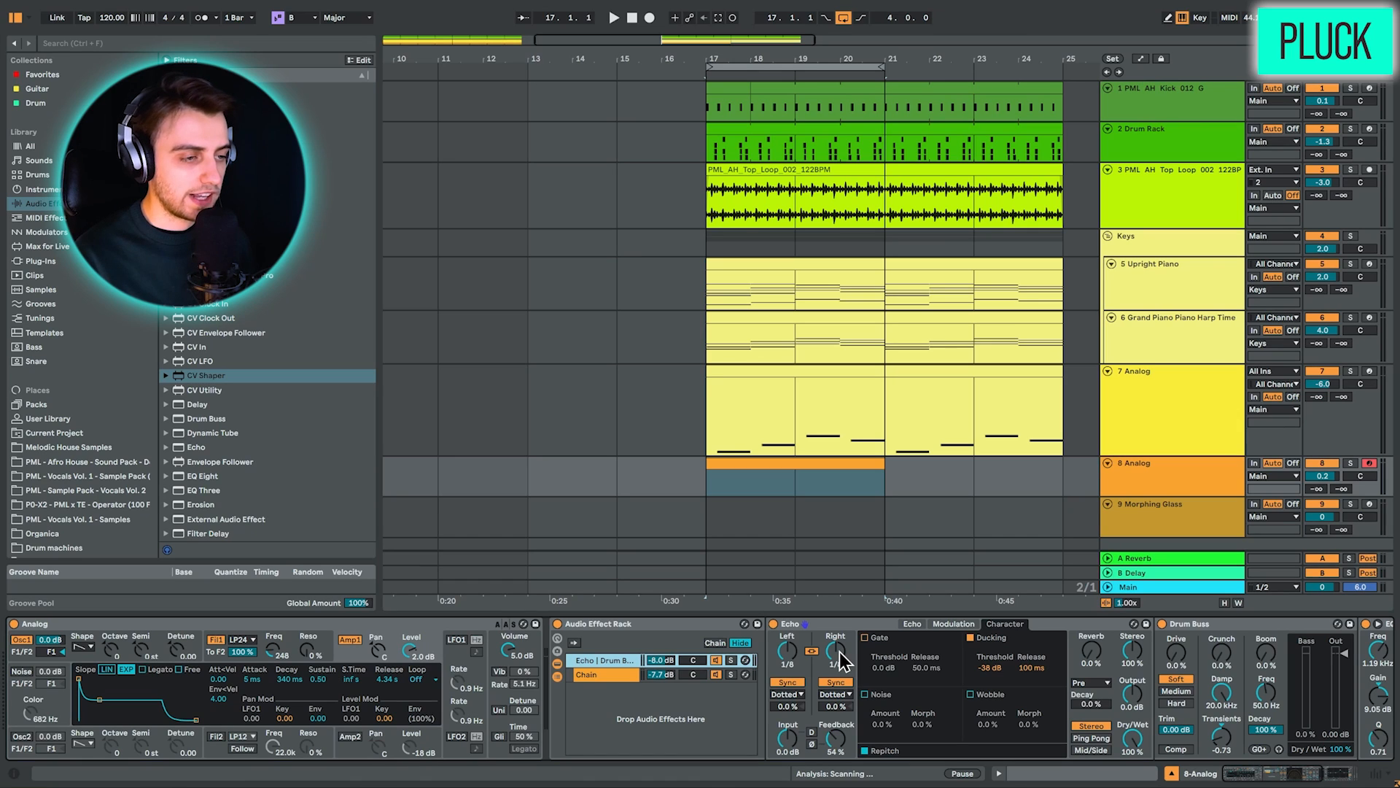
scroll(970, 704, "right", 5)
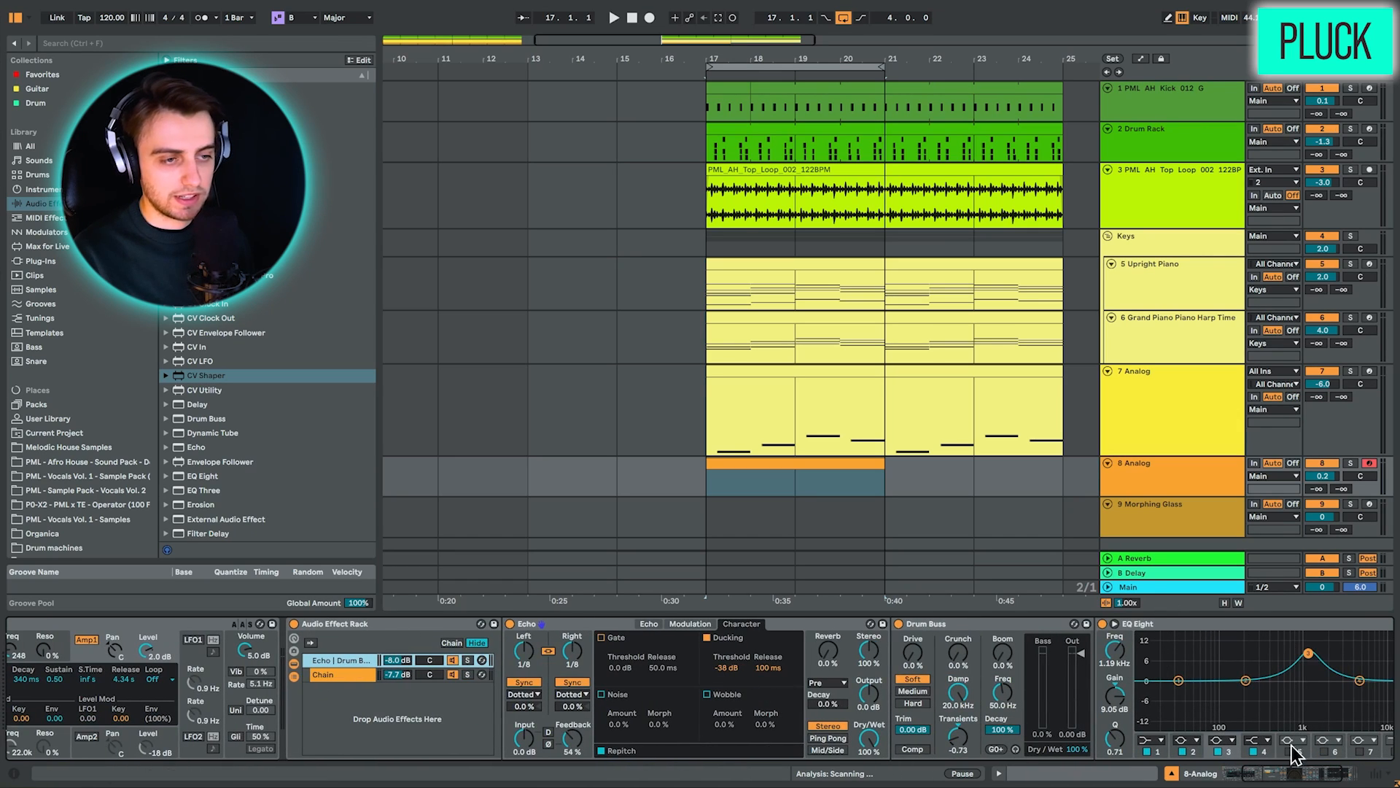
left_click(1291, 777)
left_click_drag(1243, 773, 1200, 781)
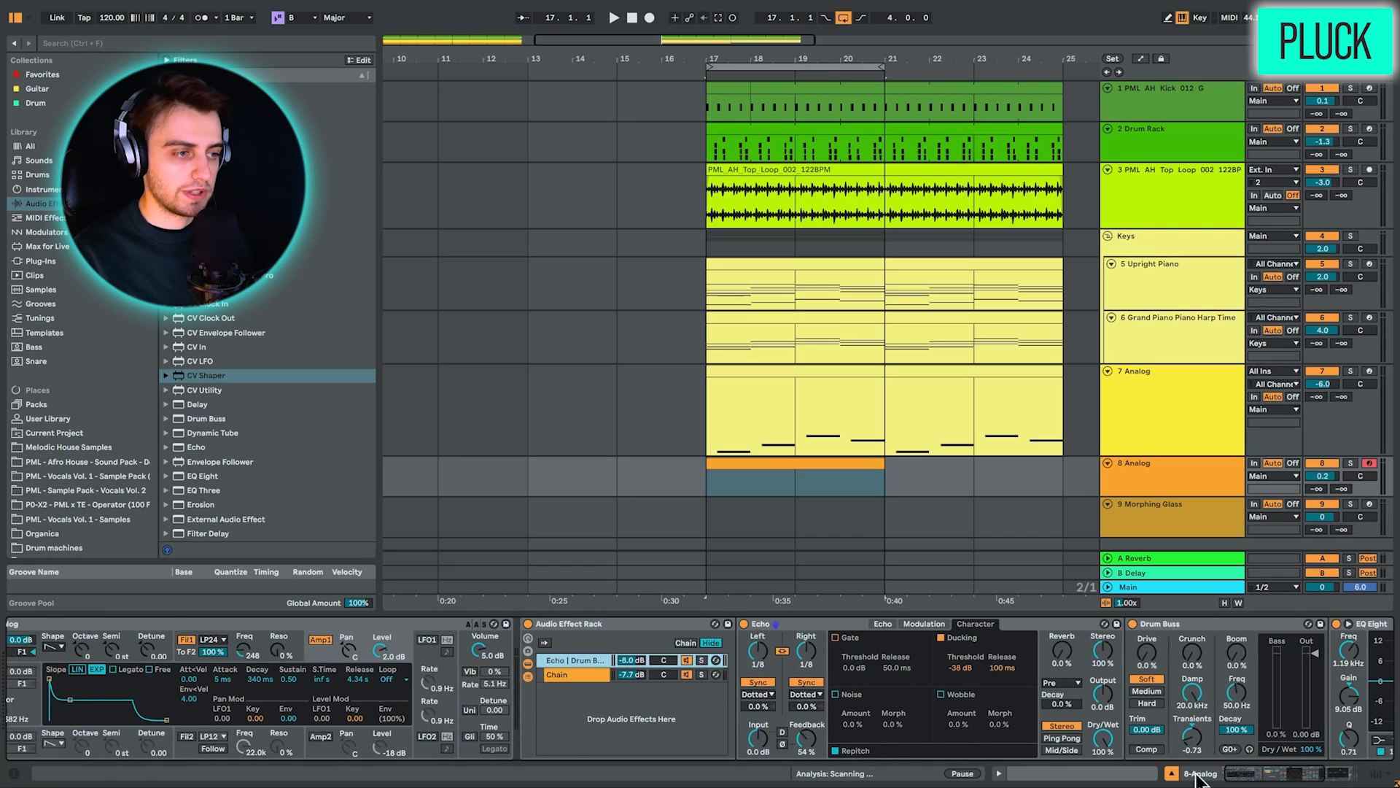
left_click(1264, 776)
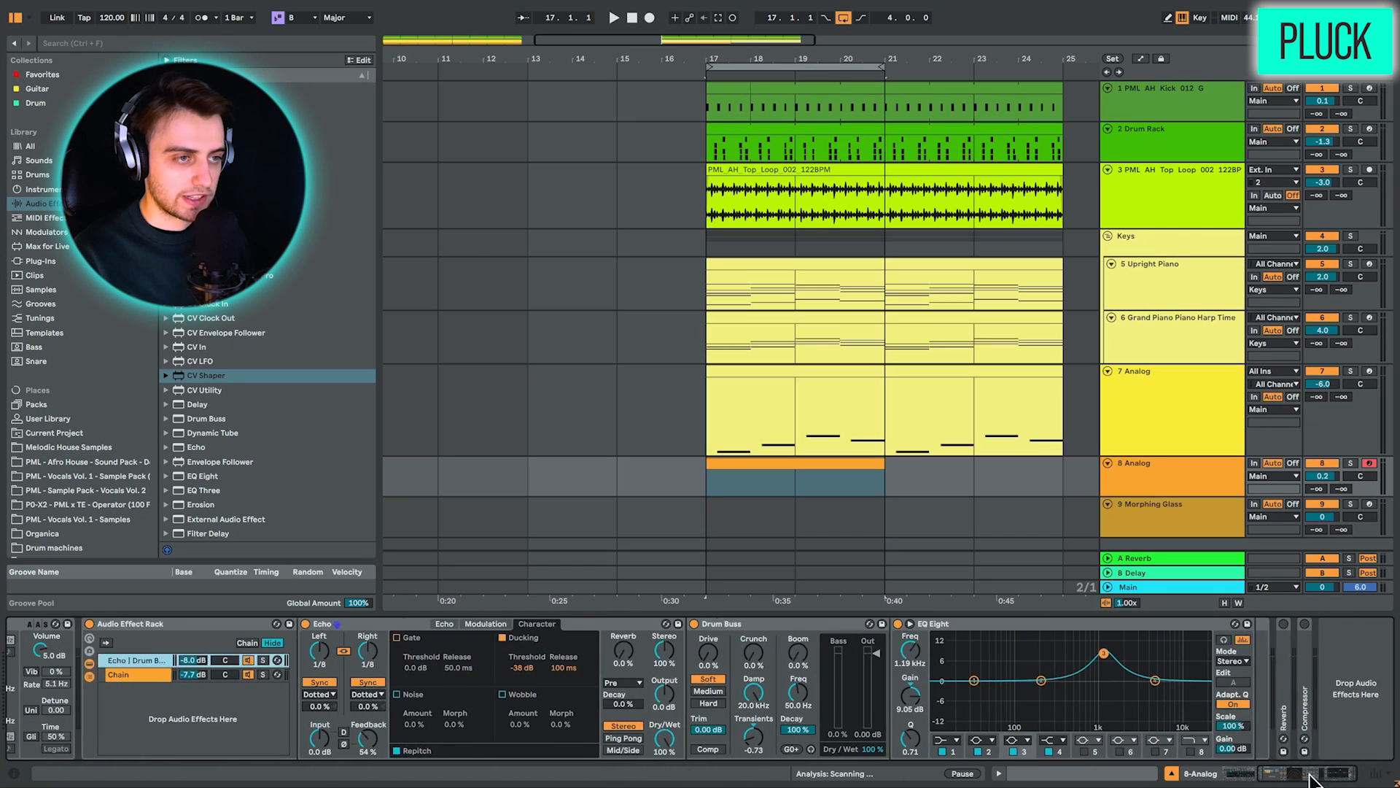
Open the new four-bar pluck clip and draw an eighth-note B3 at its start
double_click(747, 467)
left_click(420, 535)
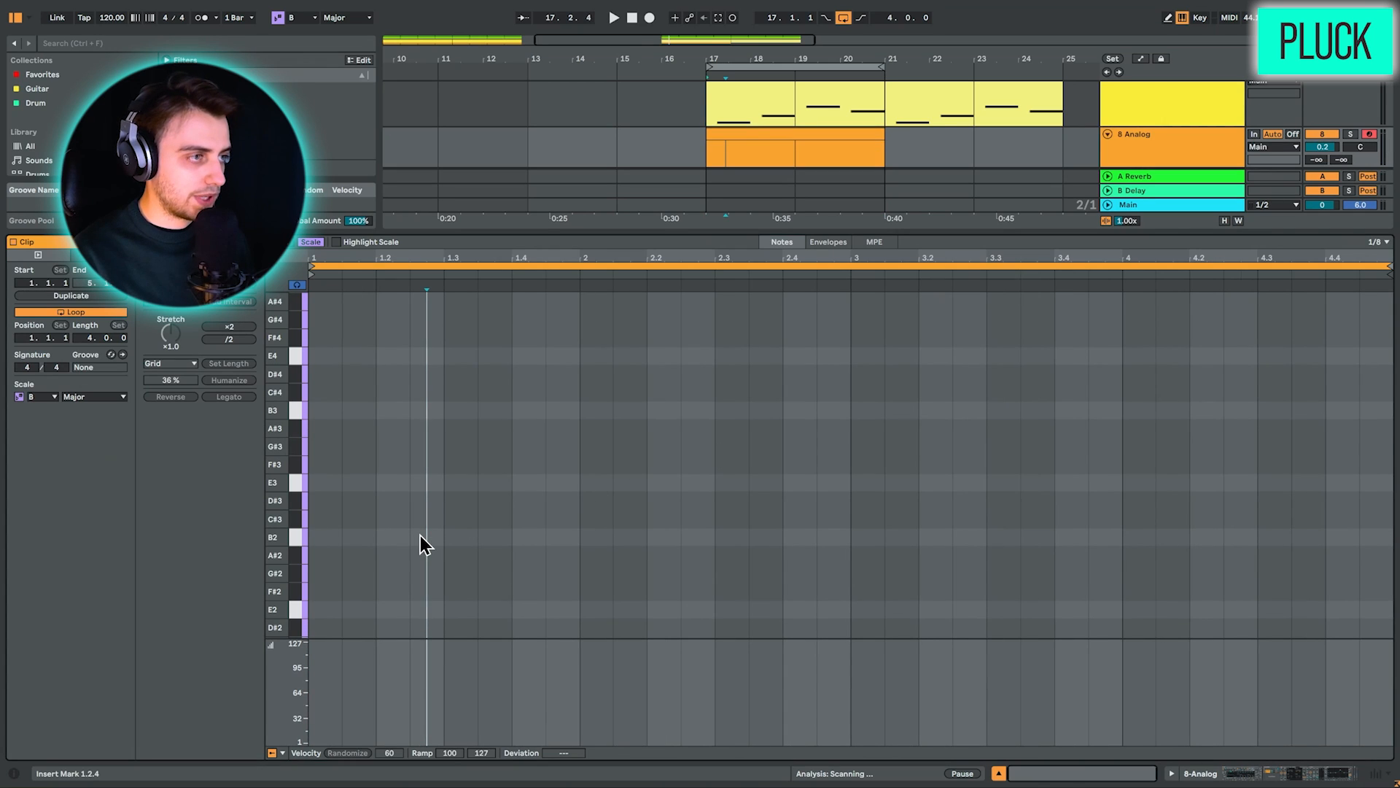
left_click(344, 488)
key("b")
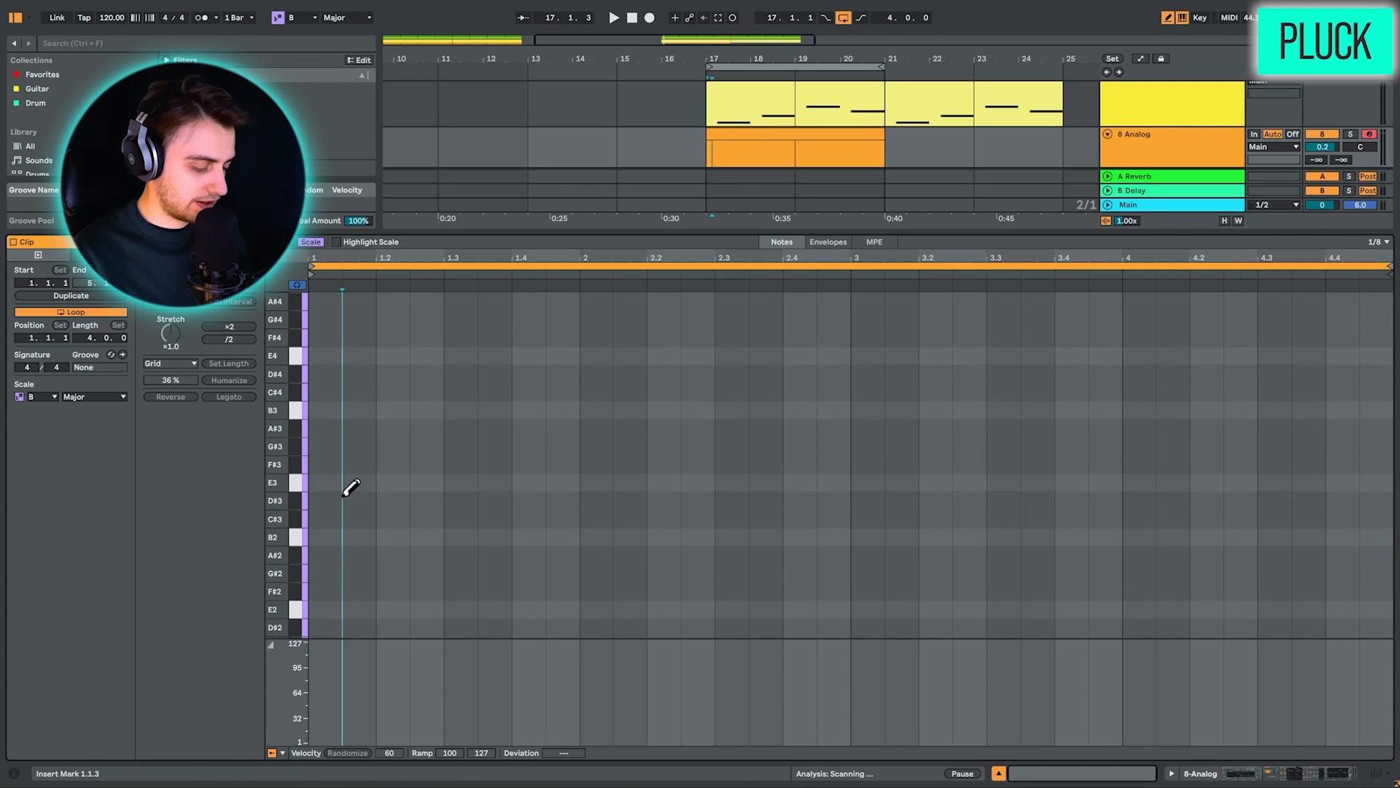
left_click(336, 533)
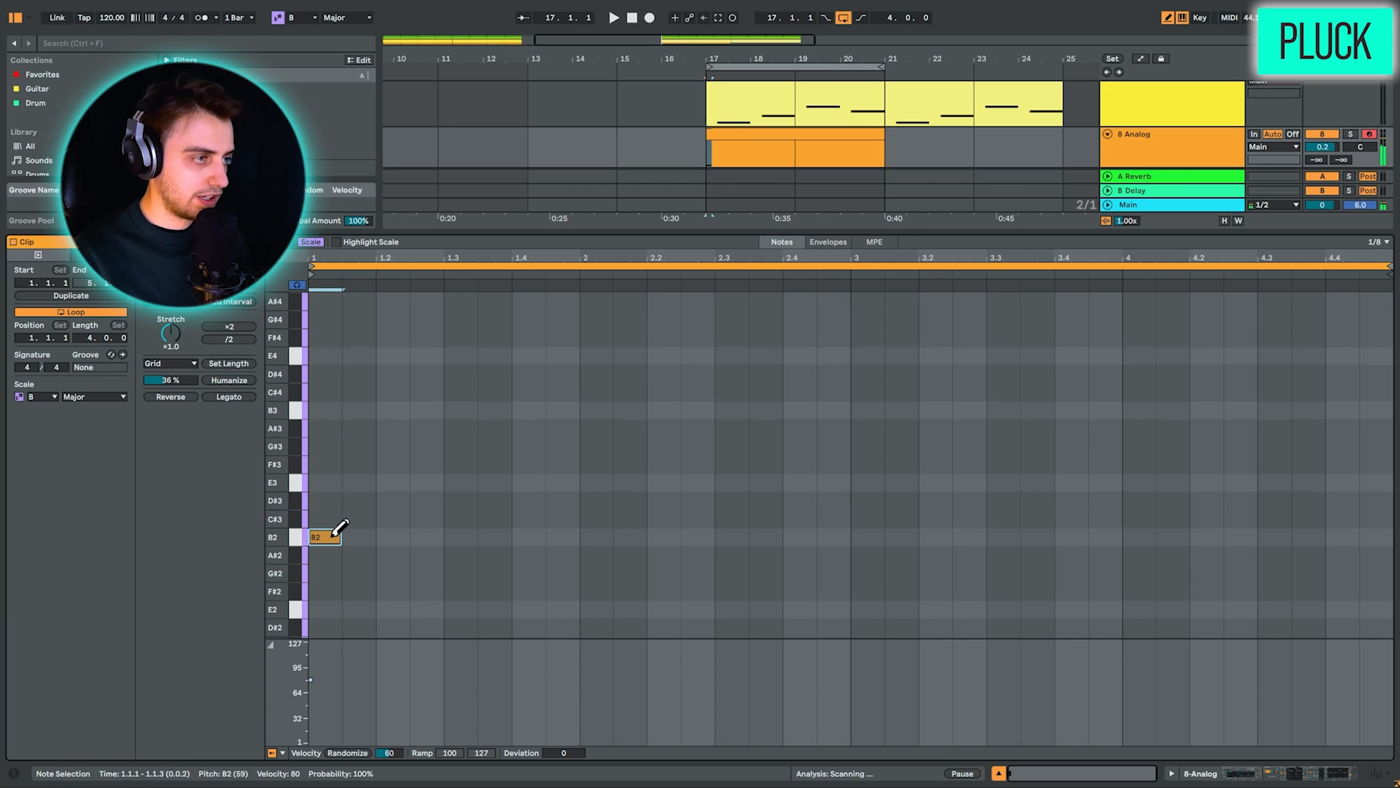
key("shift+Up")
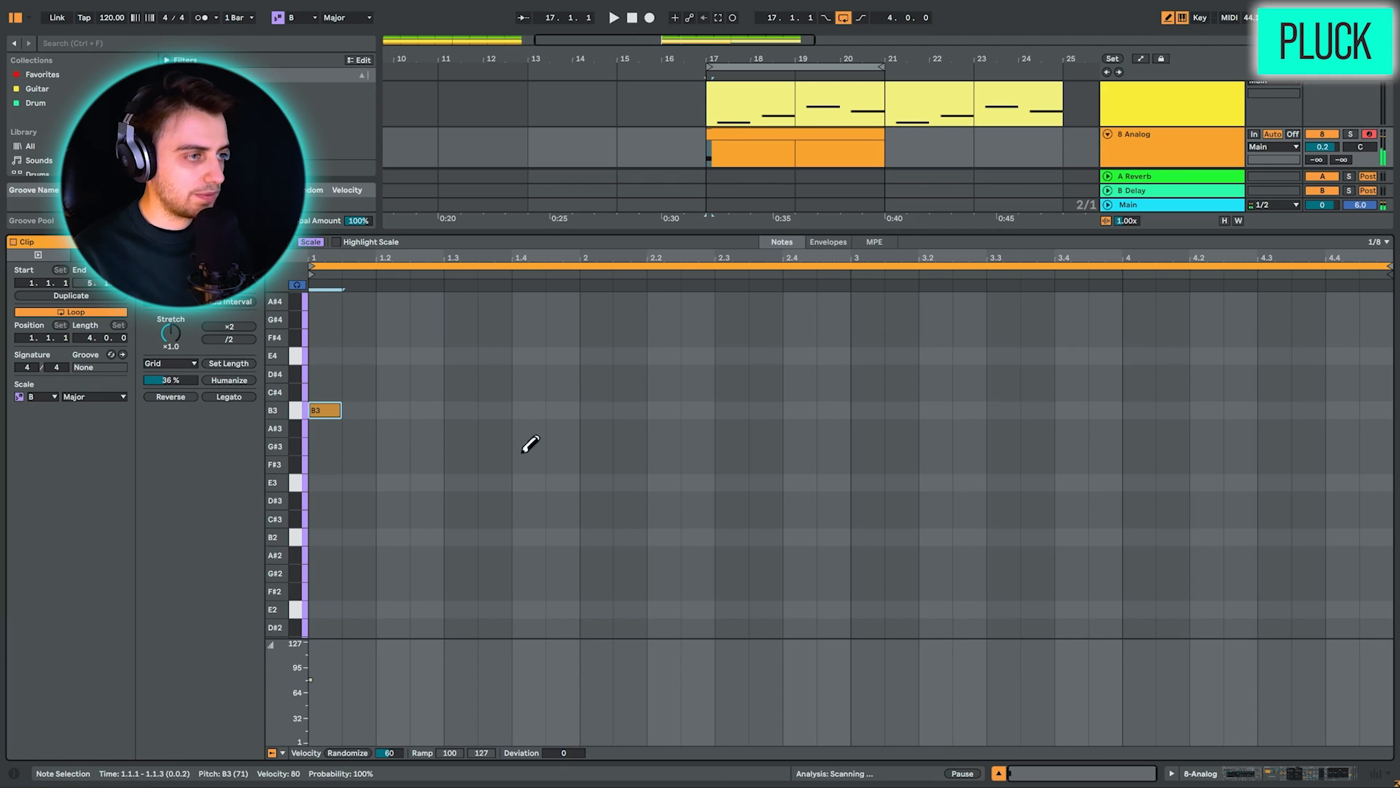
Draw eighth-note pairs A#3–B3 into bars 2 and 3, C#4–A#3 into bar 4, and a closing A#3 at 4.4.3
left_click(560, 428)
left_click(596, 410)
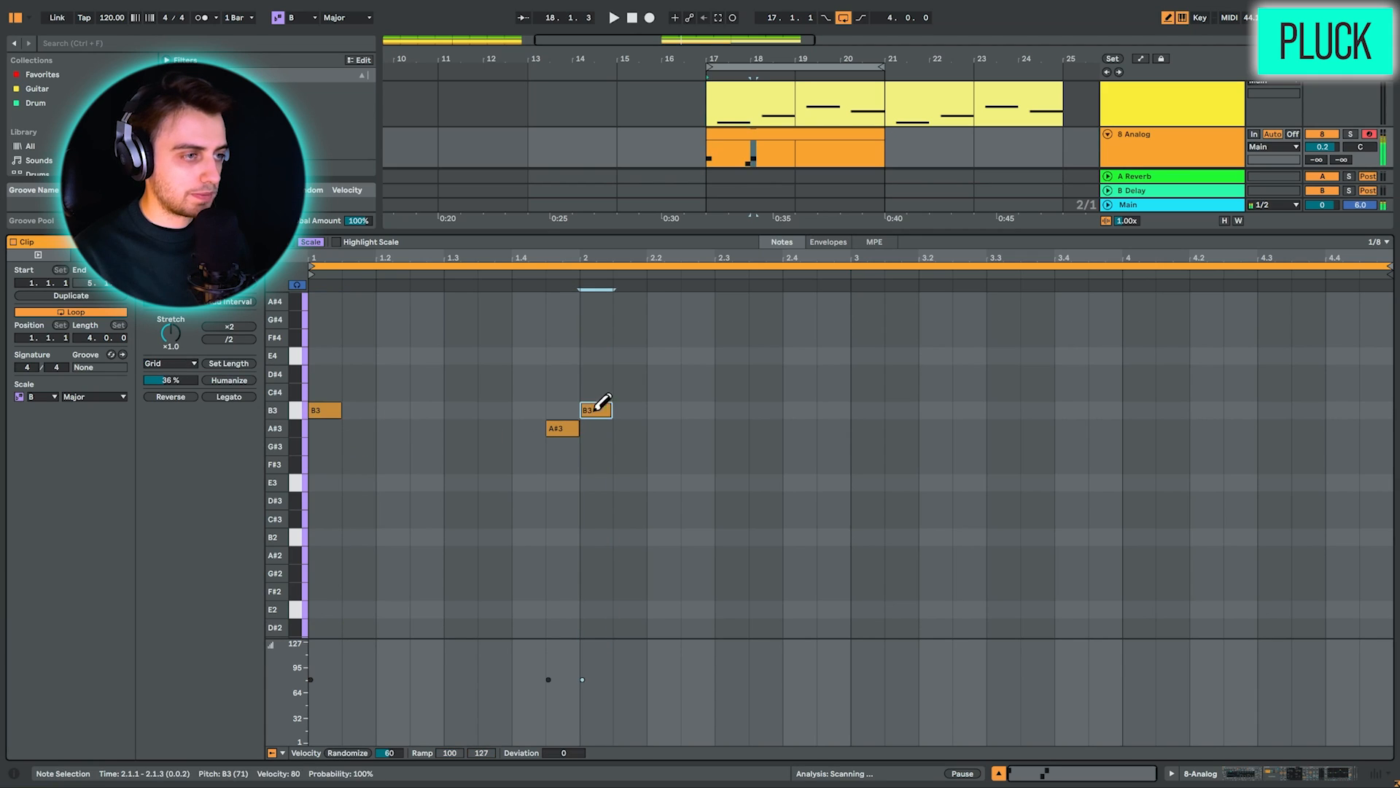
left_click(833, 428)
left_click(866, 410)
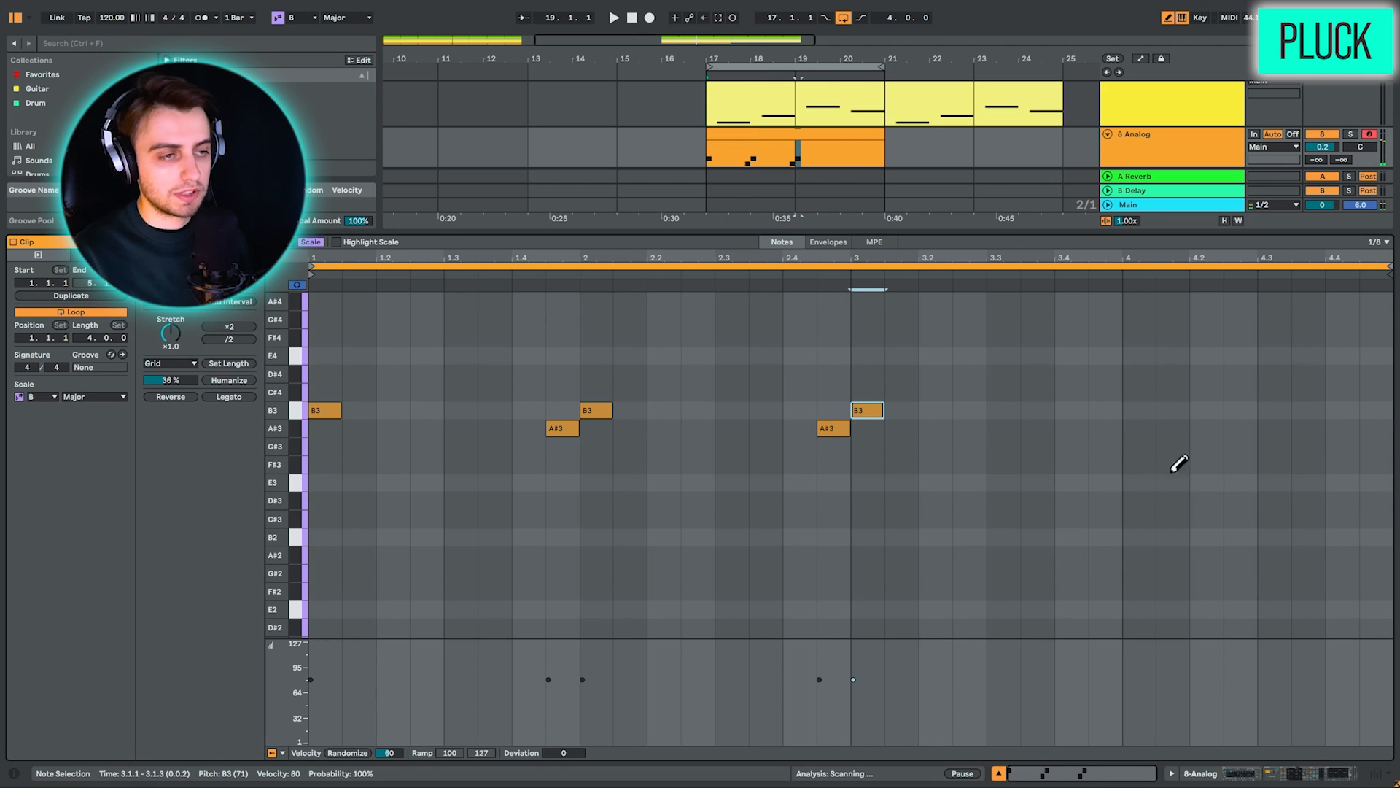
left_click(1105, 392)
left_click(1139, 429)
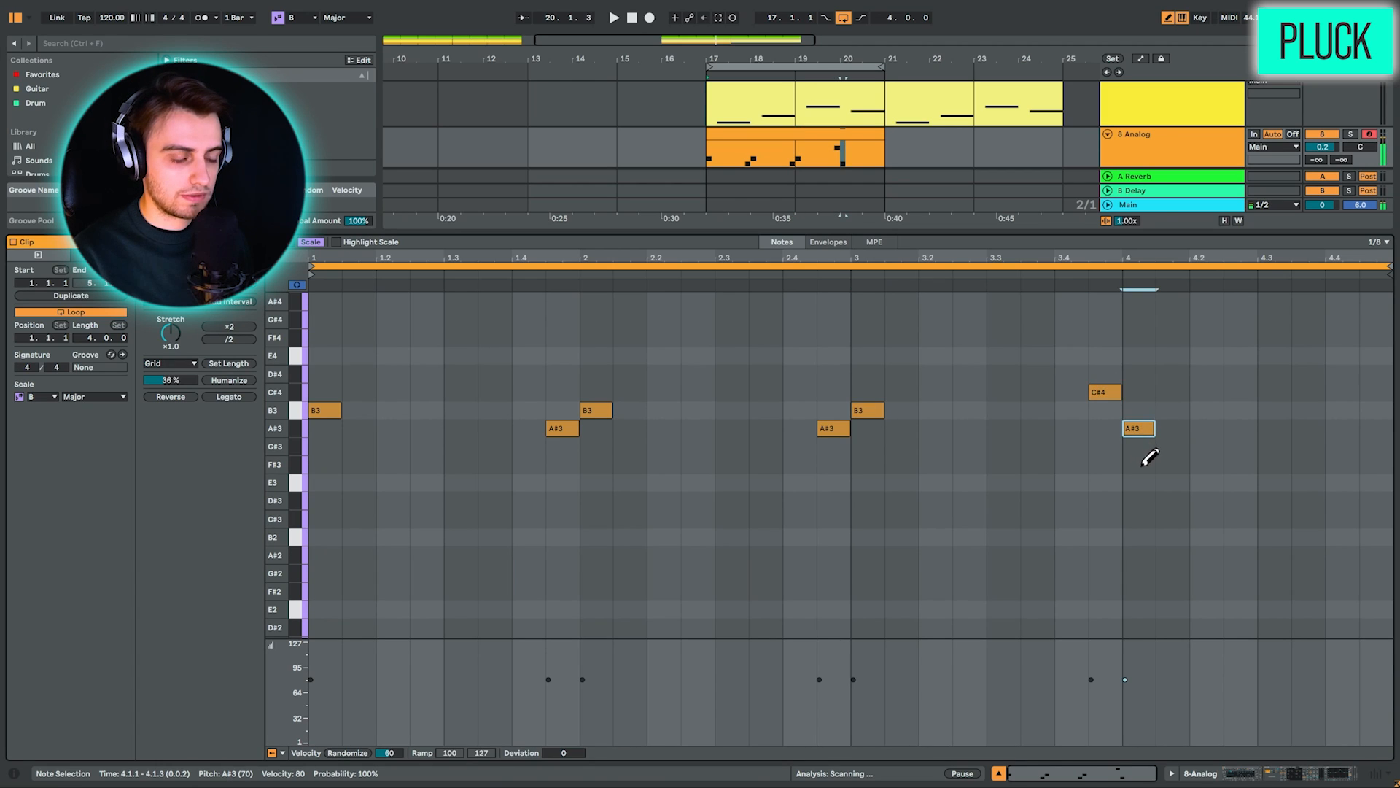
left_click(1371, 429)
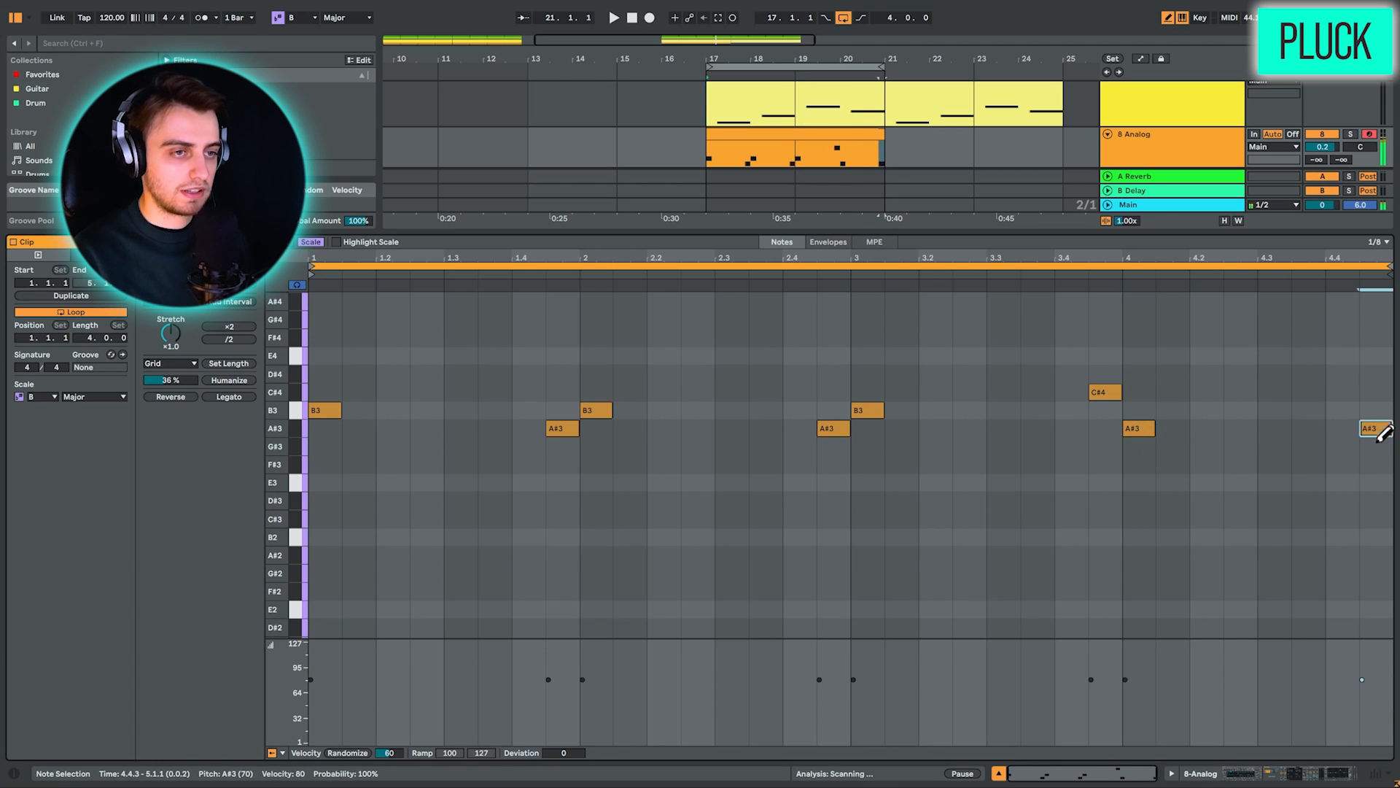
Set all pluck note velocities to 96 and the 8 Analog track volume to 0.8 dB while the loop plays
left_click(771, 149)
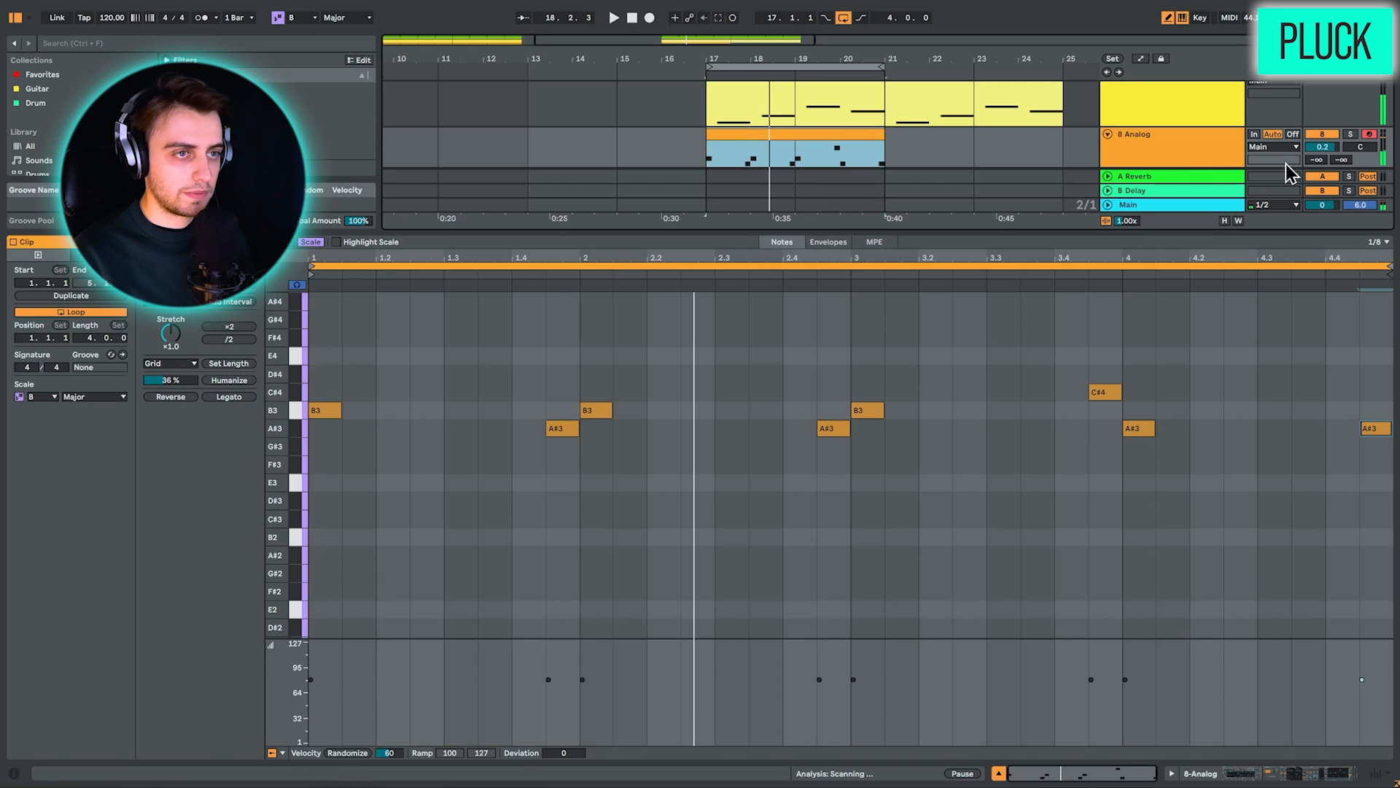
left_click_drag(1323, 149, 1323, 134)
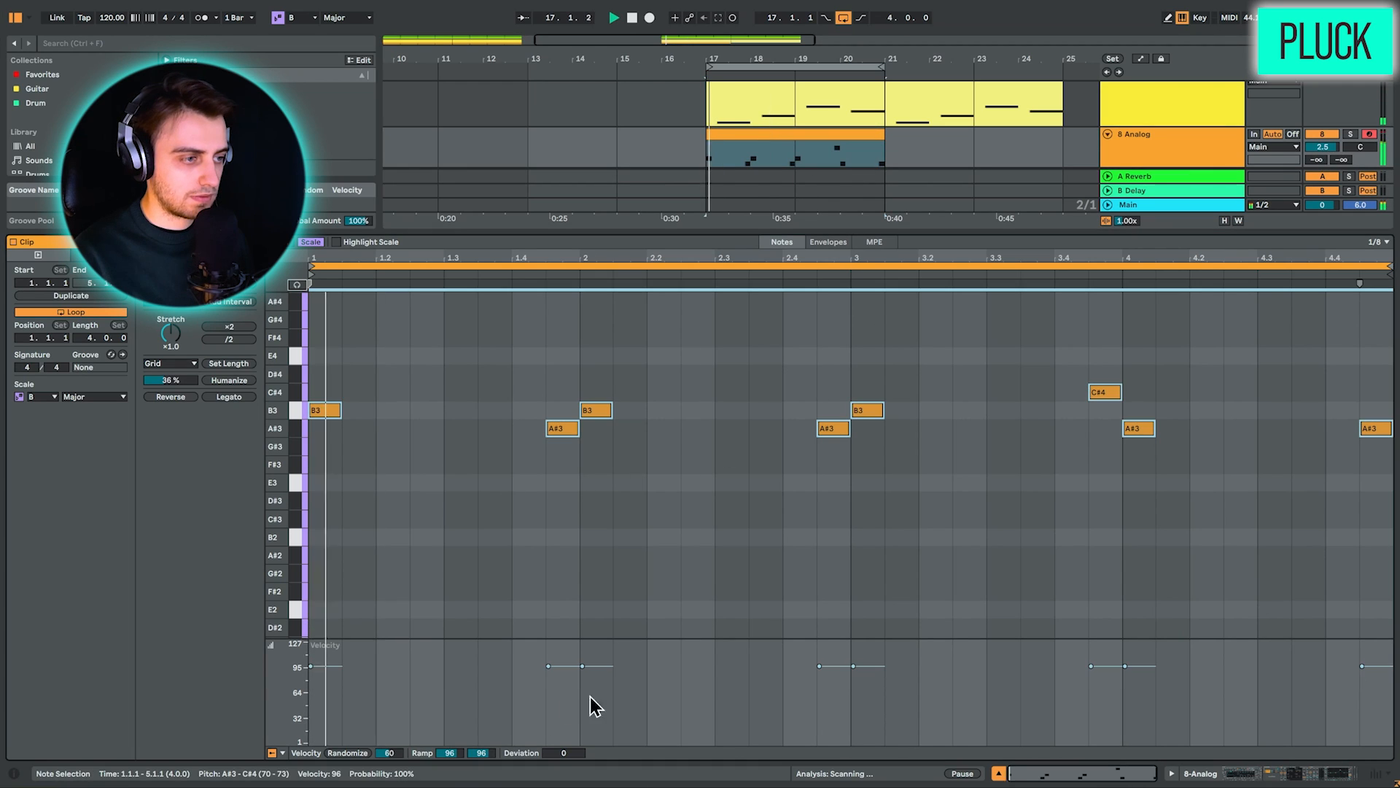
left_click_drag(1322, 147, 1323, 154)
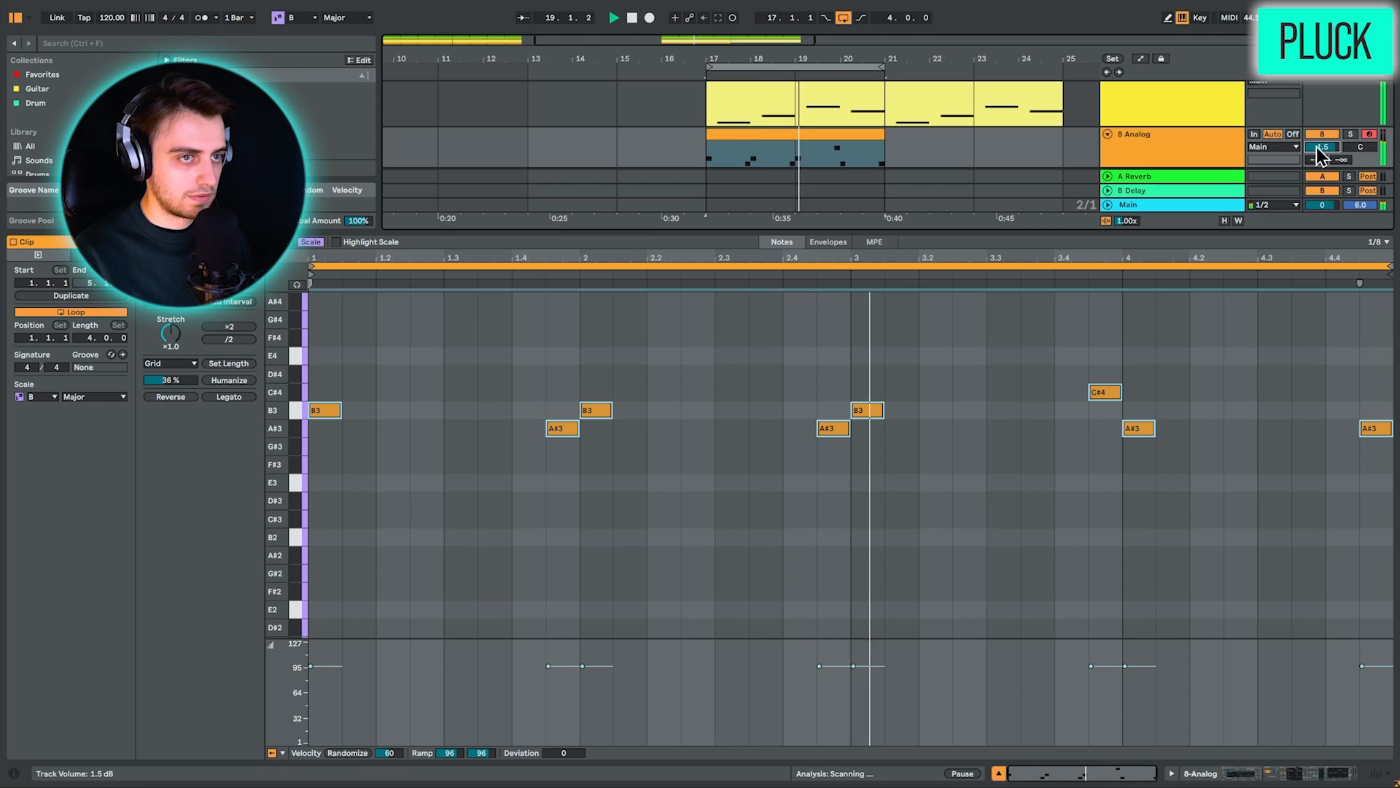
left_click_drag(1319, 147, 1319, 151)
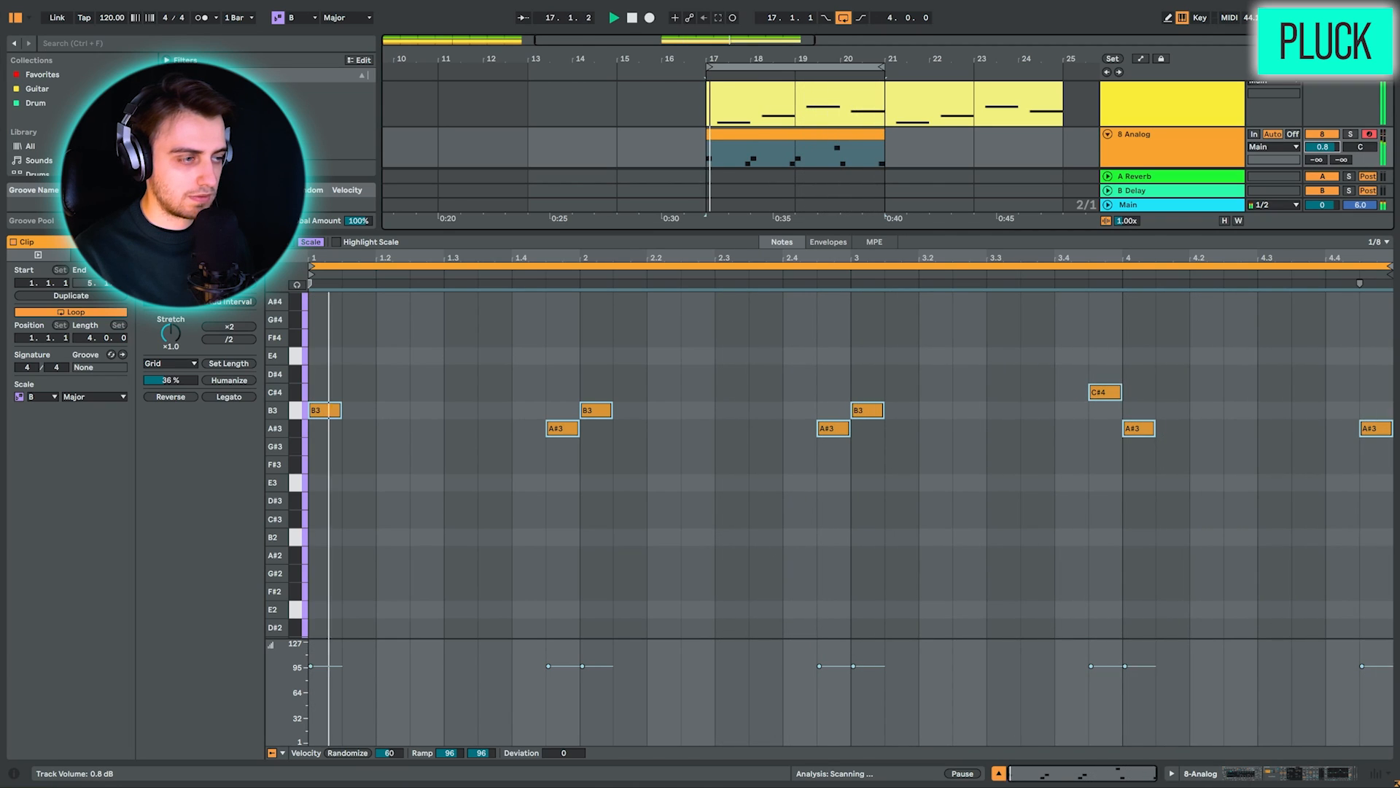
Stop playback and extend the pluck pattern in the arrangement to bar 25
key("space")
key("shift+Tab")
left_click_drag(884, 457, 1063, 449)
Create an empty one-bar MIDI clip at bar 17 on the Morphing Glass track
left_click_drag(718, 493, 856, 492)
left_click(817, 488)
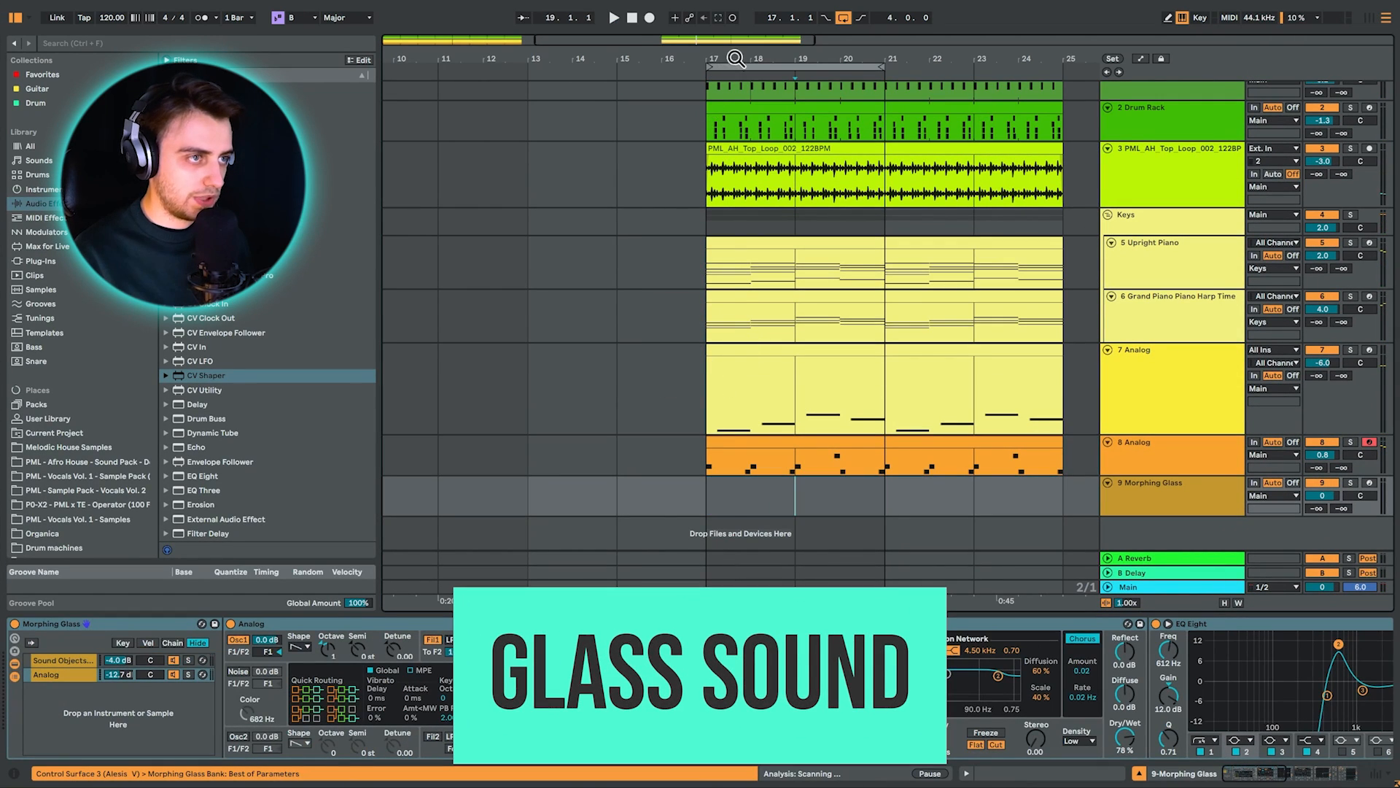
left_click_drag(737, 59, 740, 241)
left_click_drag(688, 498, 754, 499)
key("ctrl+shift+m")
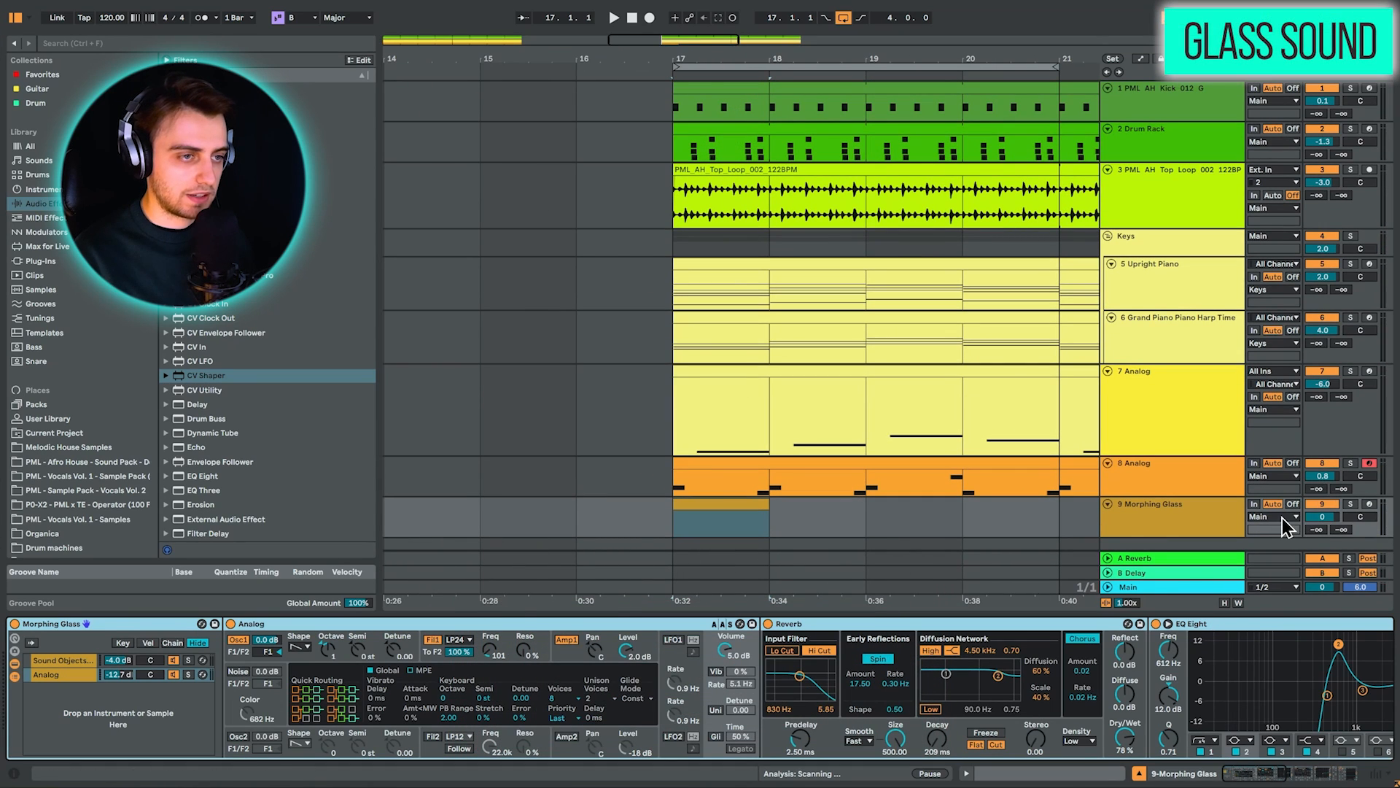
Solo and arm the Morphing Glass track and audition its rack's Sound Objects chain alone
left_click(1351, 504)
left_click(1369, 505)
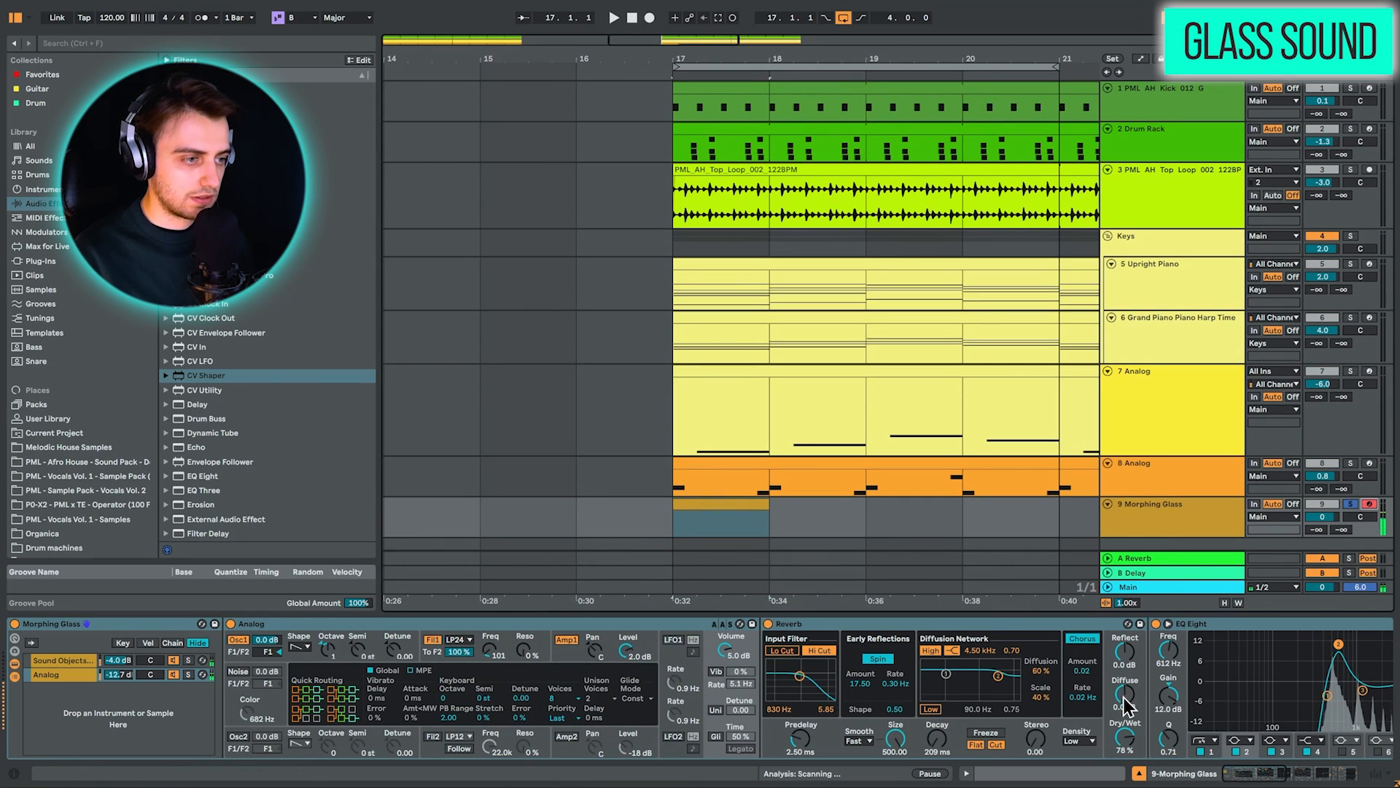
left_click(79, 663)
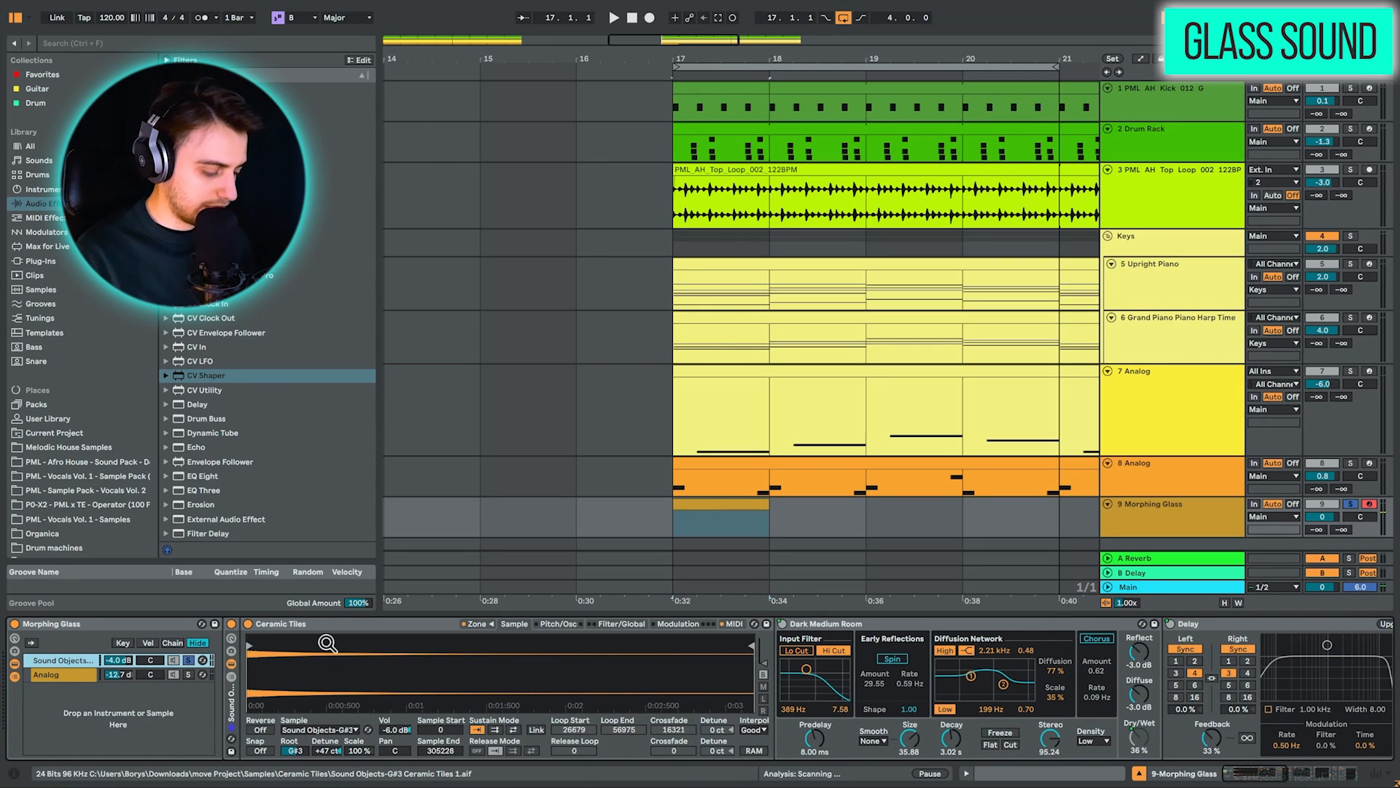
key("x")
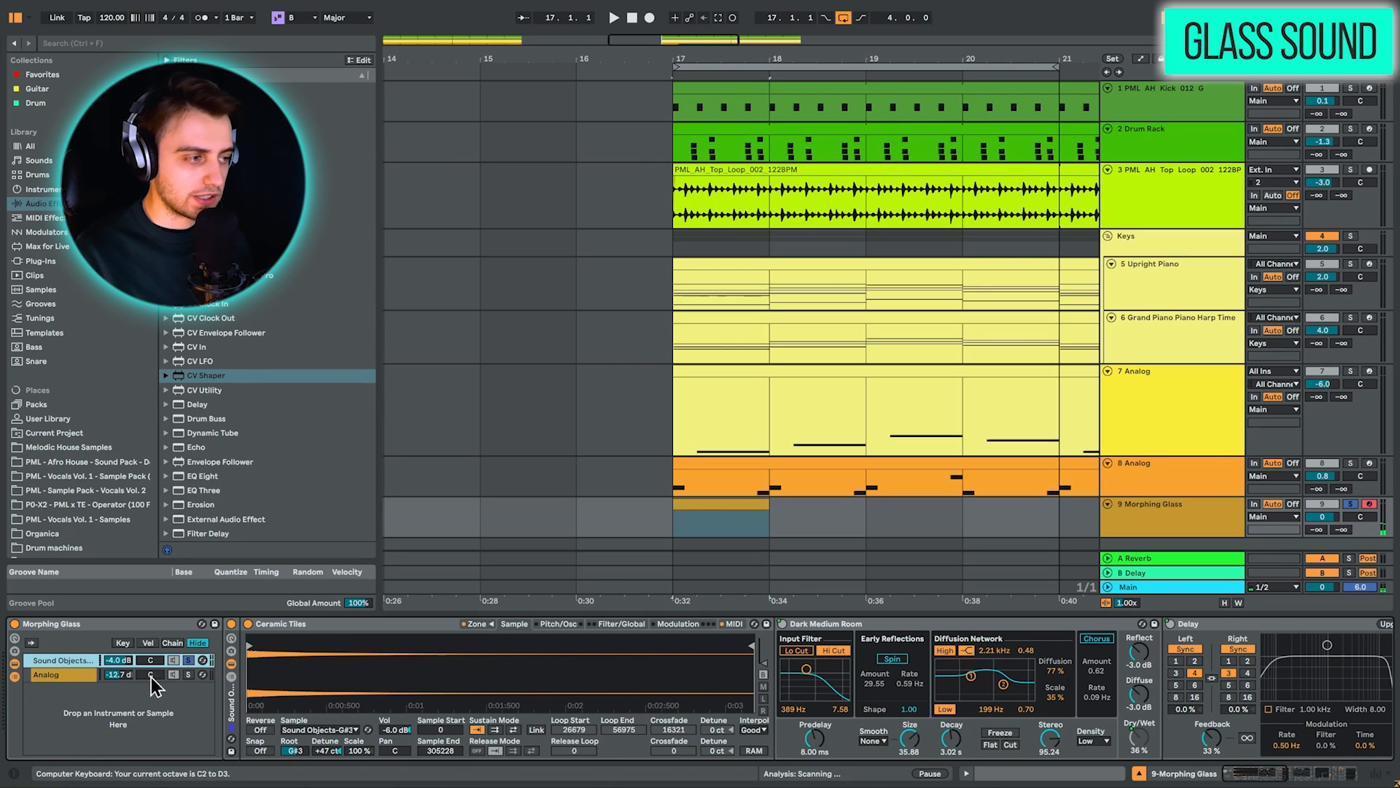
Audition the rack's Analog chain alone with its EQ Eights bypassed, and examine its effects through Utility and Compressor
left_click(178, 675)
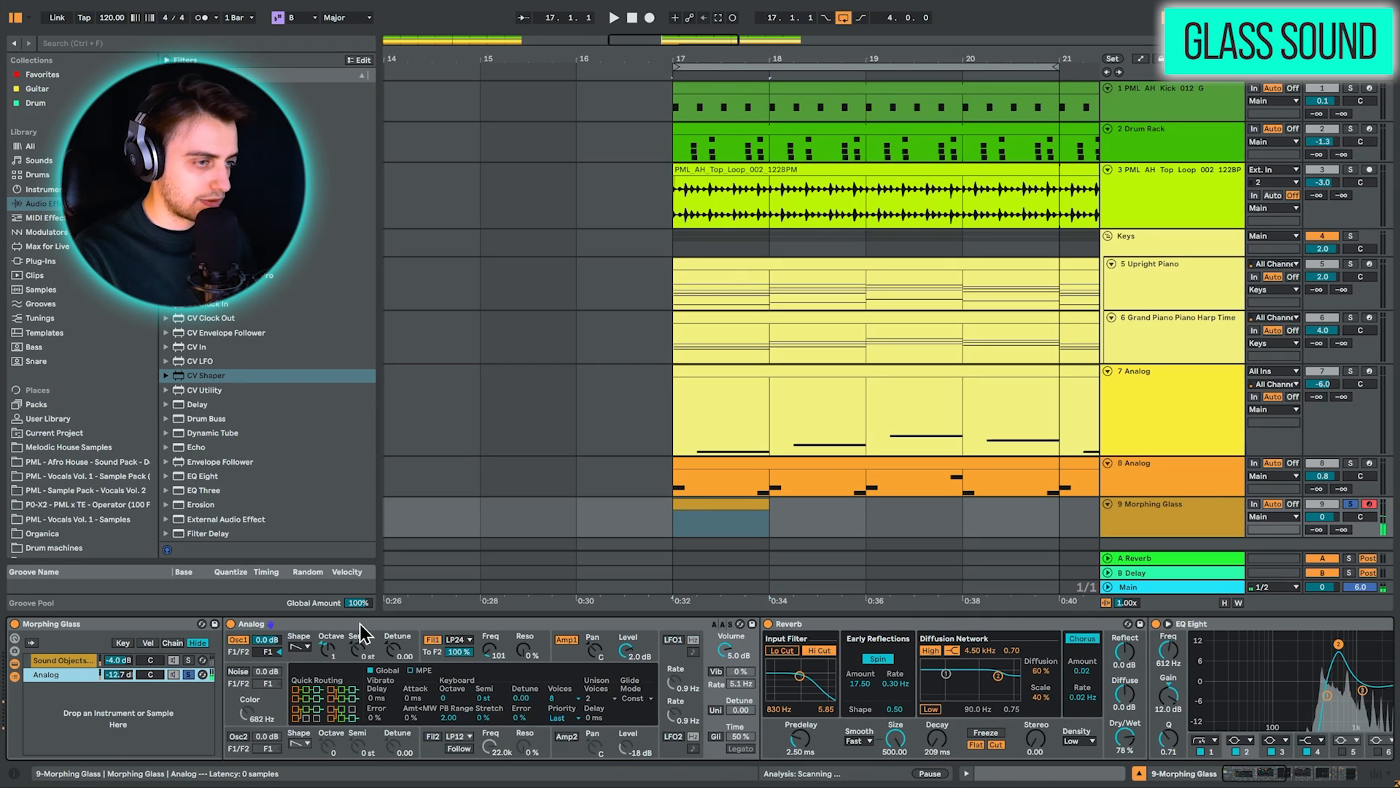
key("x")
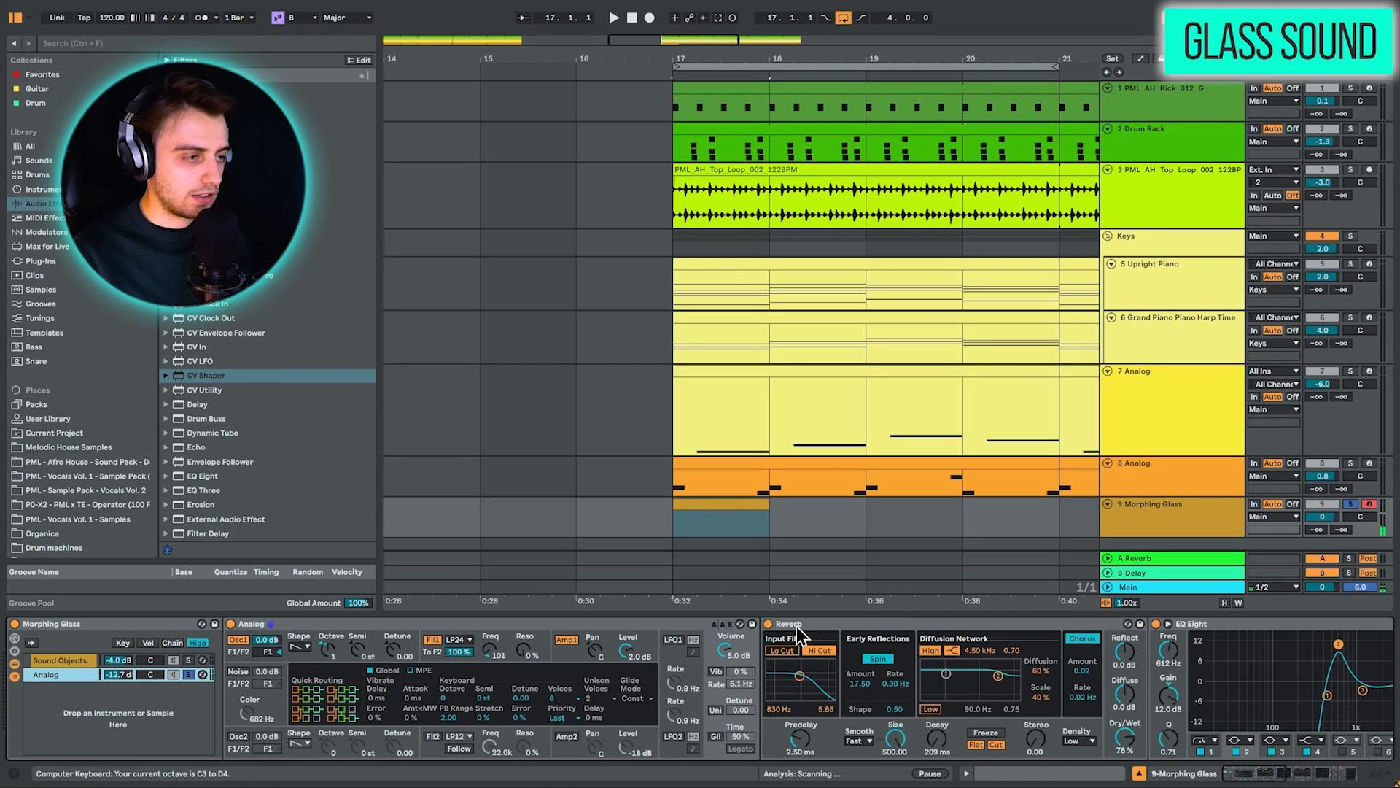
scroll(911, 671, "right", 10)
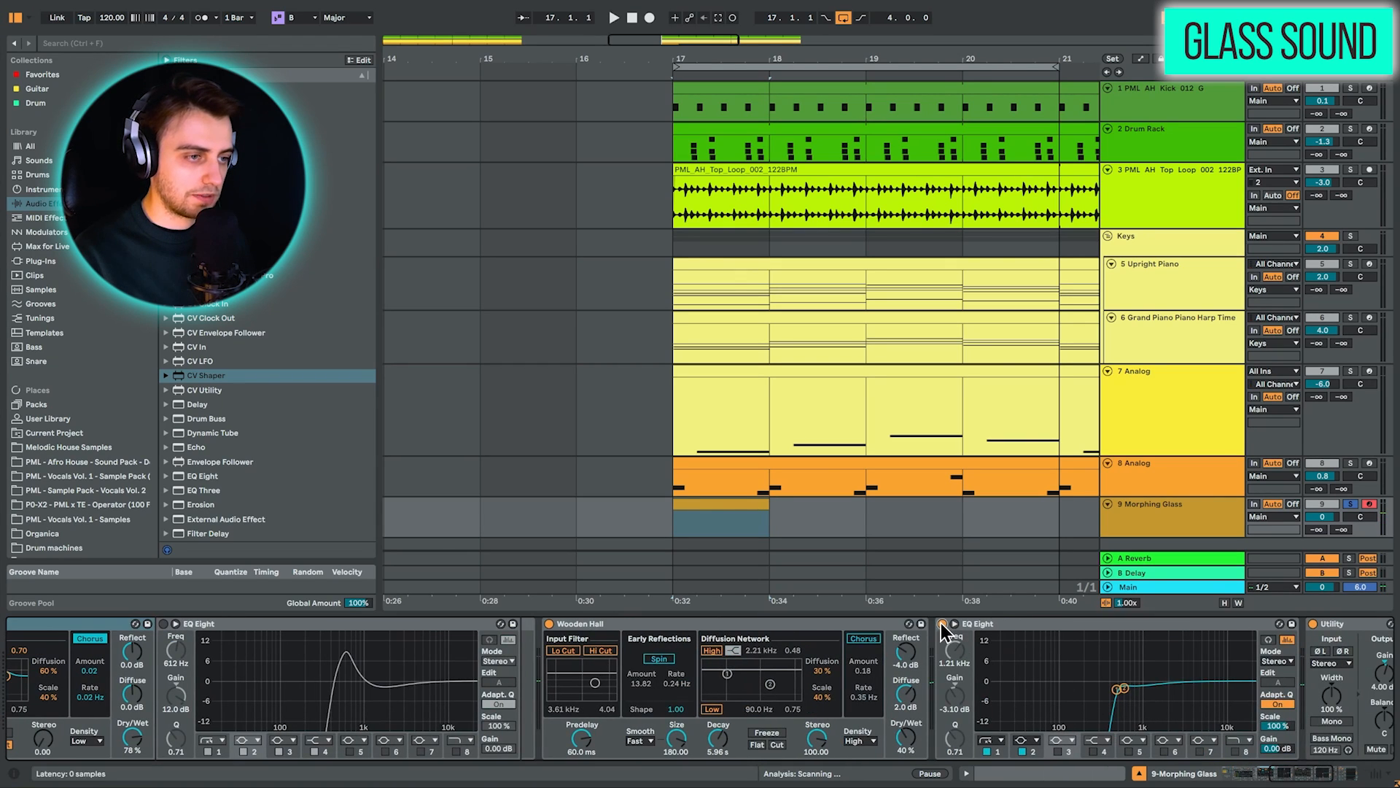
left_click(940, 623)
key("z")
key("z")
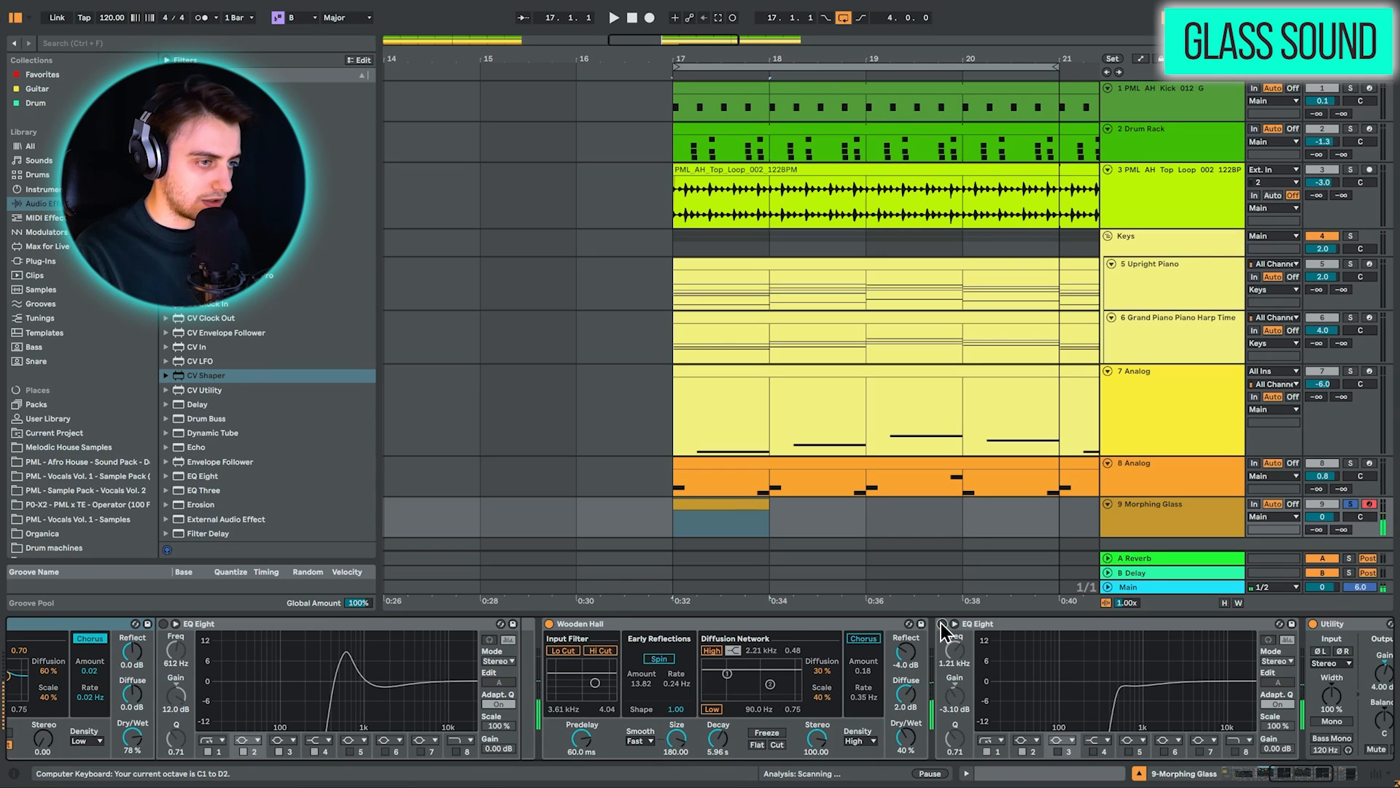
left_click_drag(1304, 772, 1071, 756)
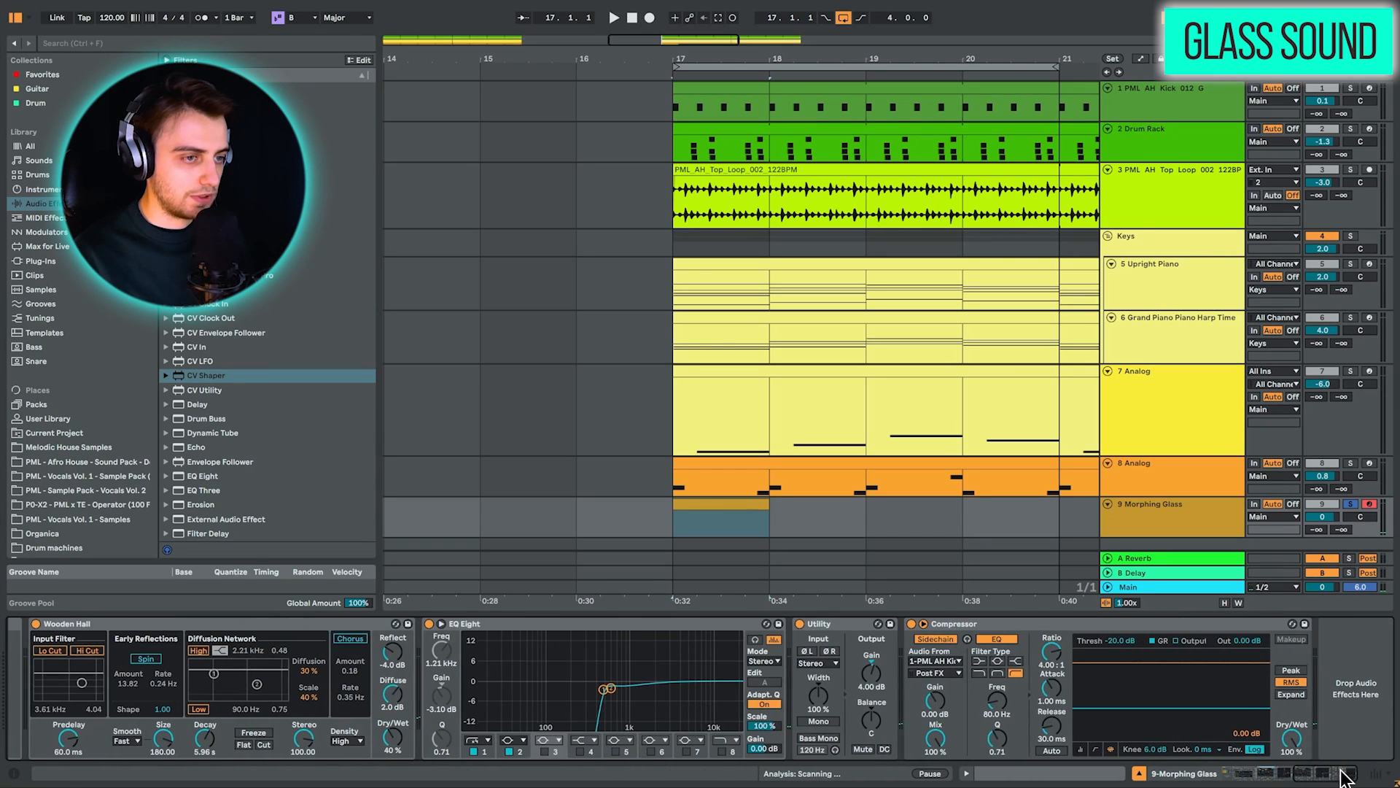
Select the empty glass clip and audition the full Morphing Glass rack with both chains sounding
left_click(698, 498)
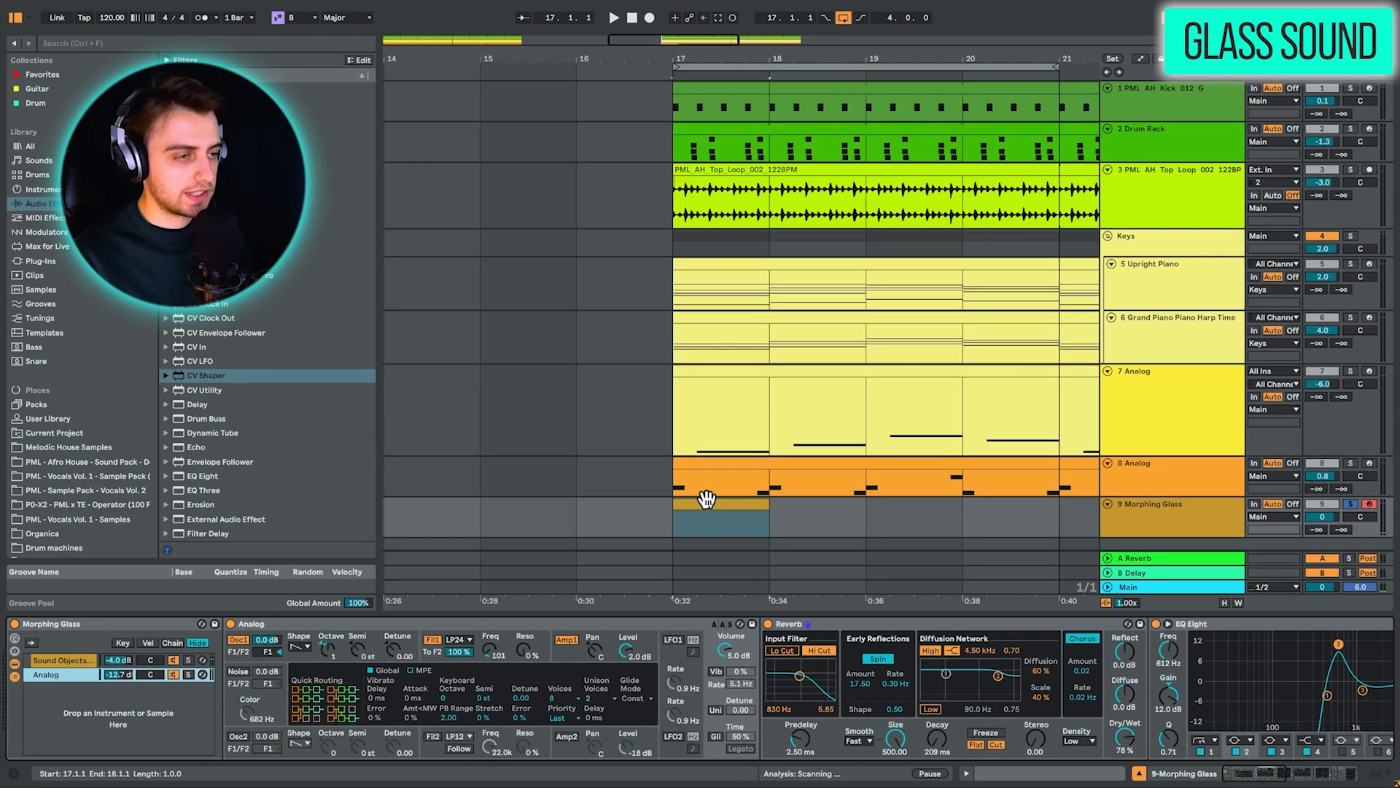
left_click(706, 499)
key("a")
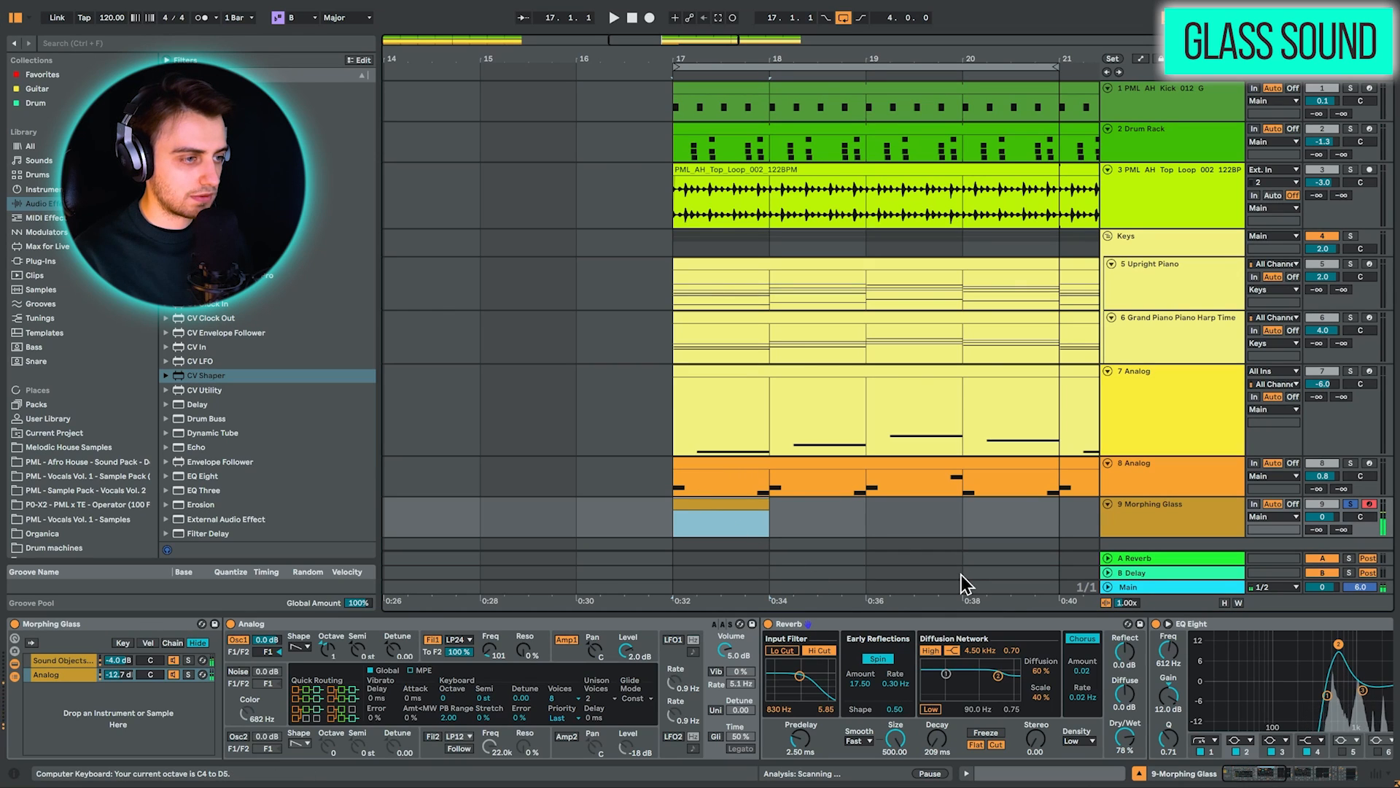
key("x")
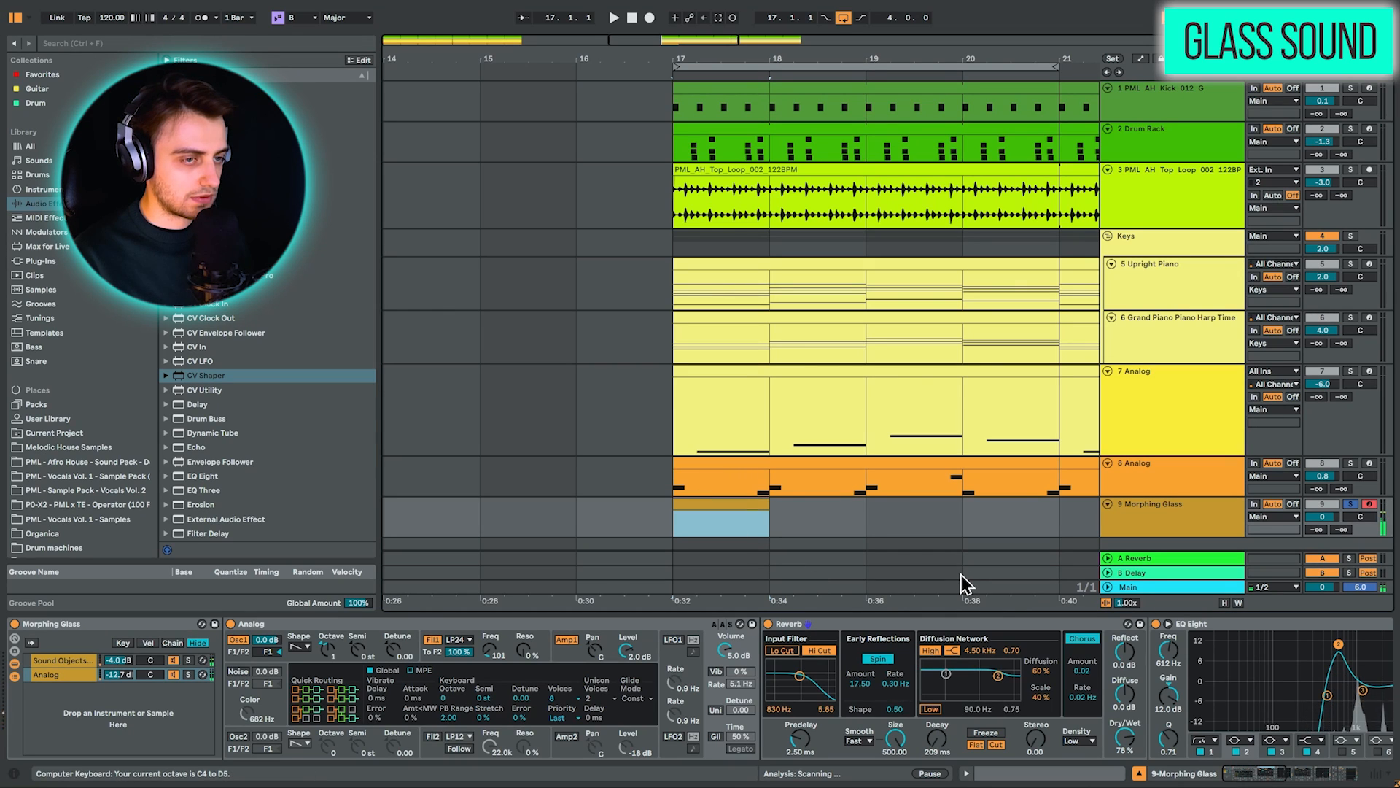
Fill the one-bar glass clip with sixteenth-length D#3 notes on every eighth, from 1.1.1 to 1.4.3
key("shift+Tab")
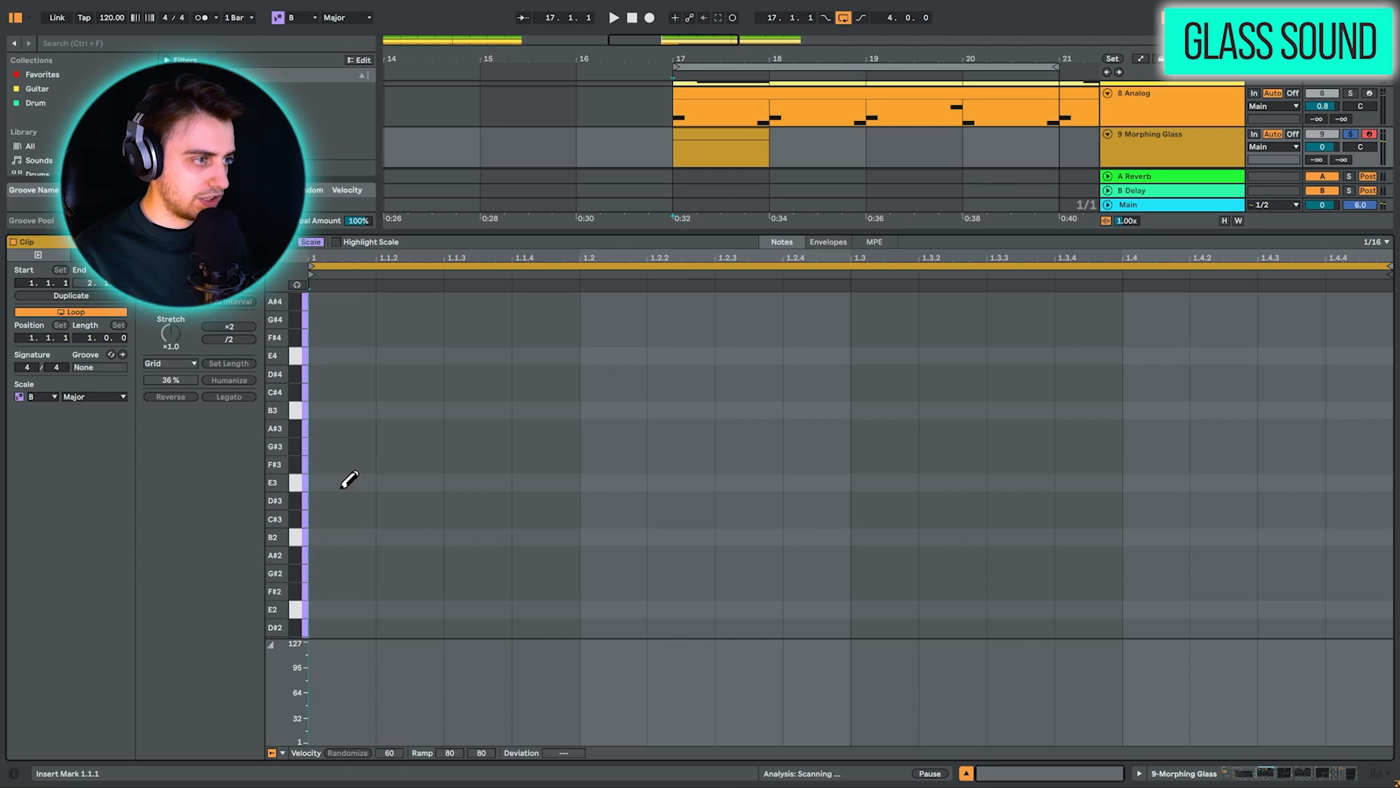
left_click(341, 500)
left_click(475, 500)
left_click(617, 500)
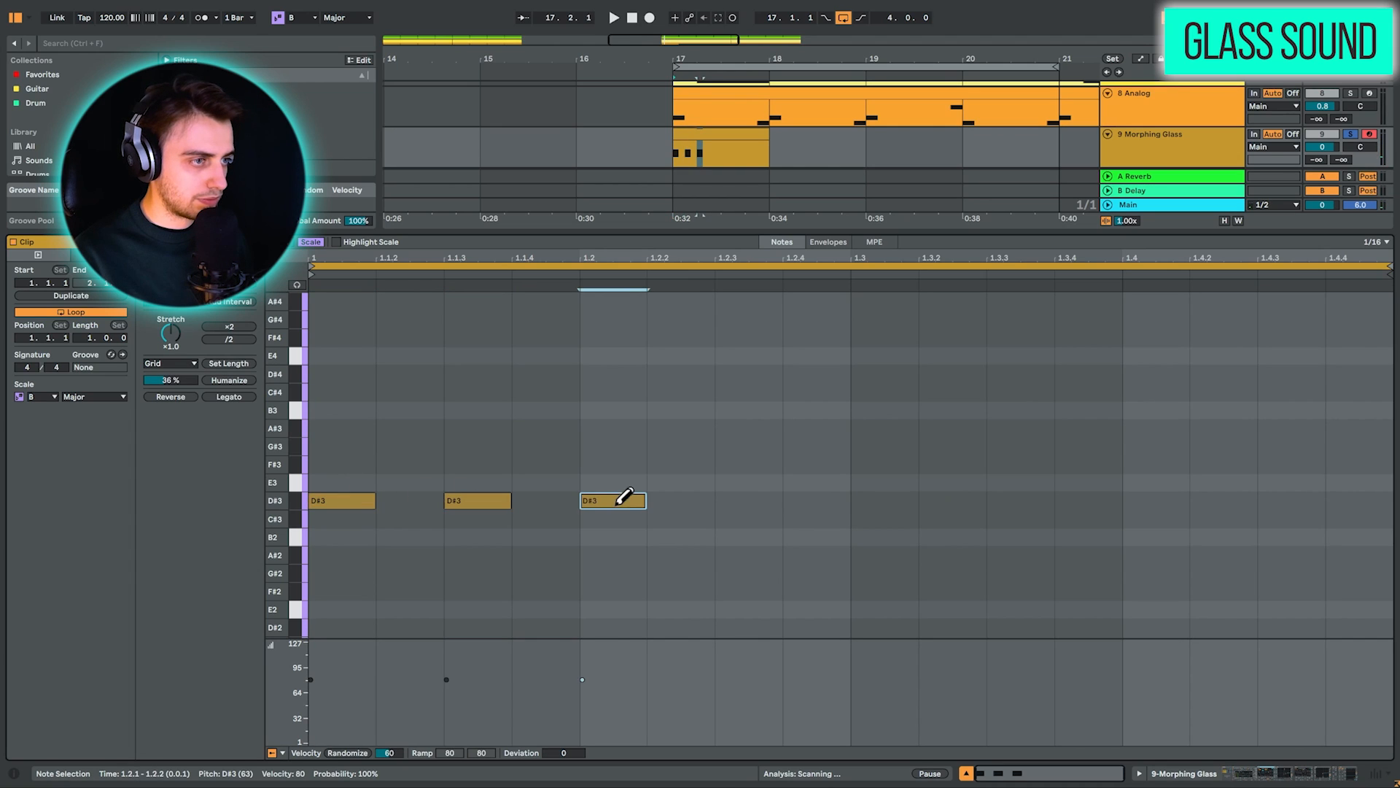
left_click_drag(572, 481, 315, 531)
key("ctrl+d")
key("ctrl+d")
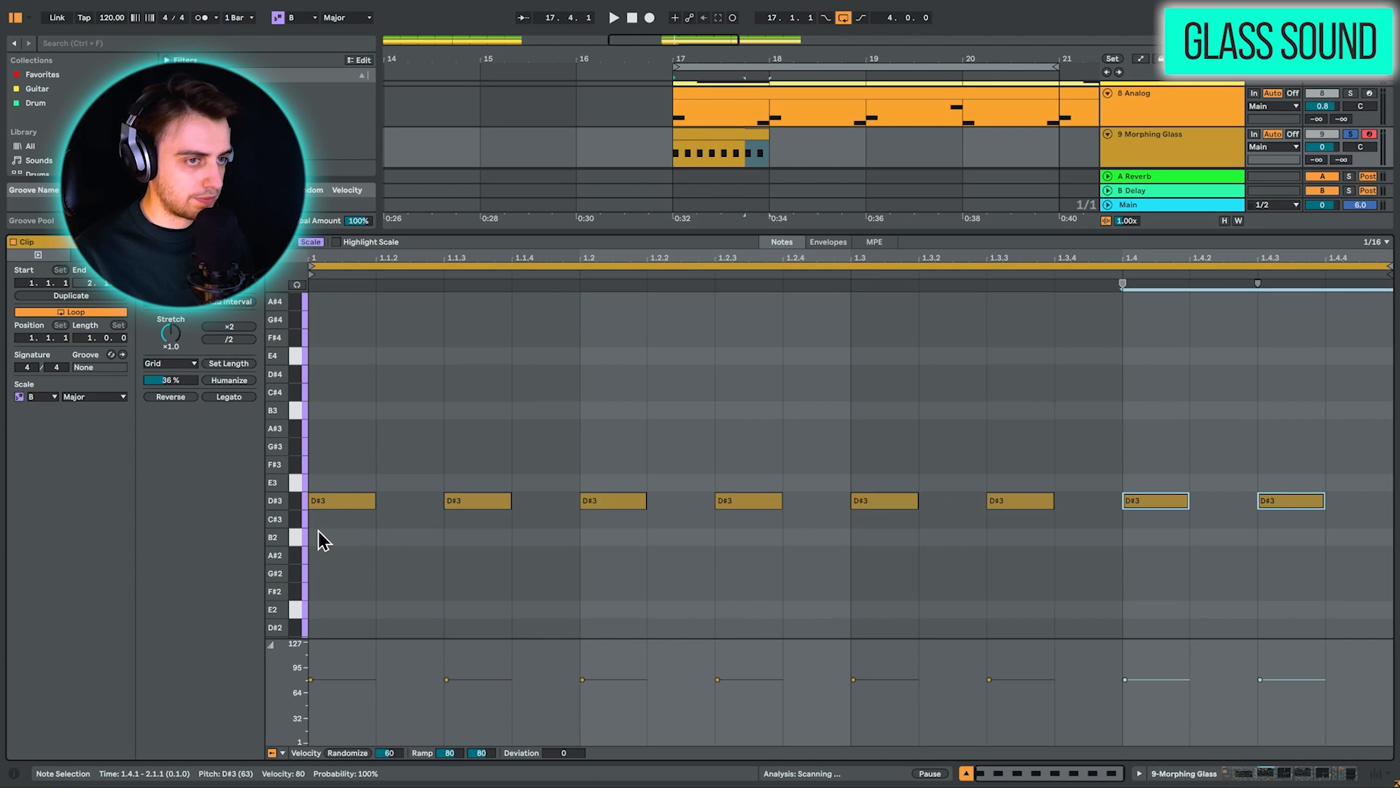
Repeat the glass clip up to bar 25 and play it unsoloed with all the other tracks
key("space")
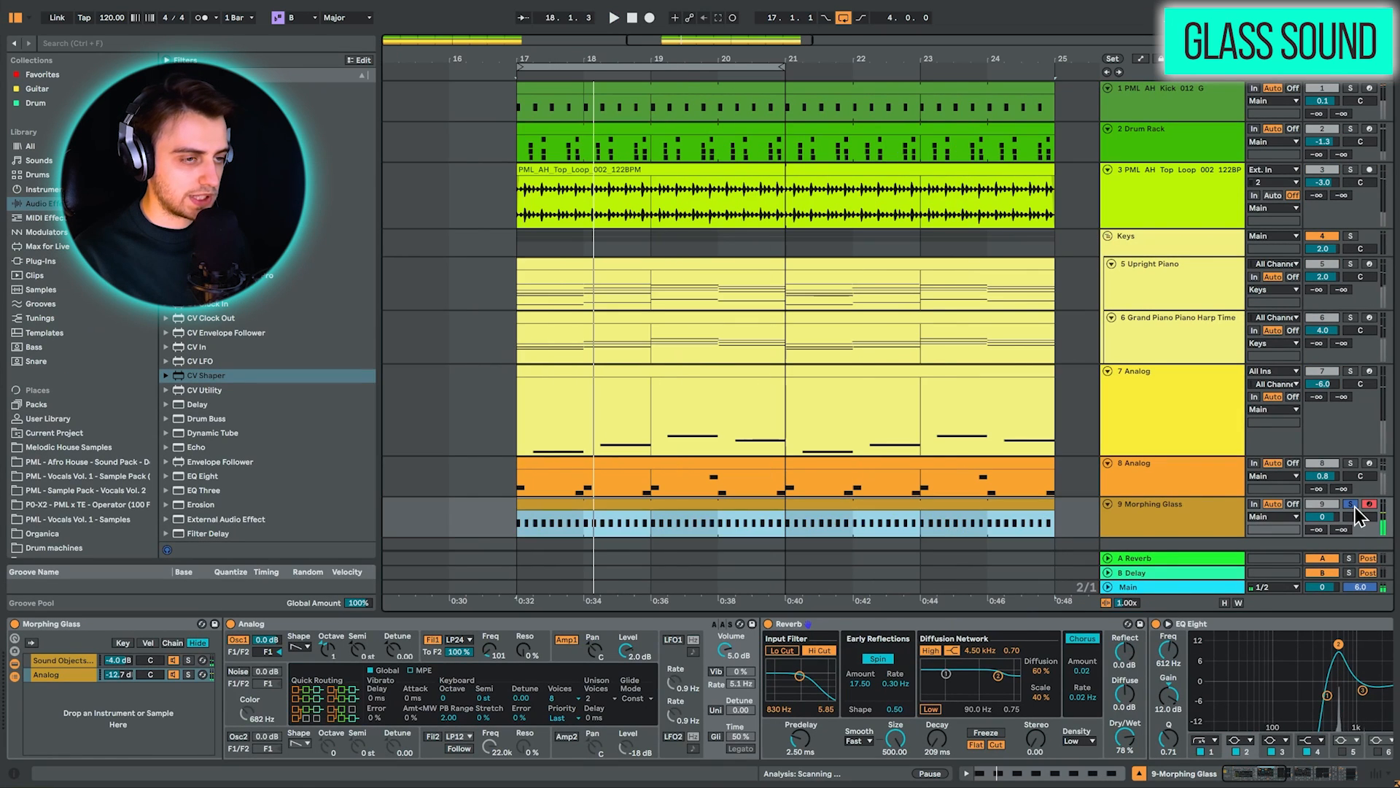
key("space")
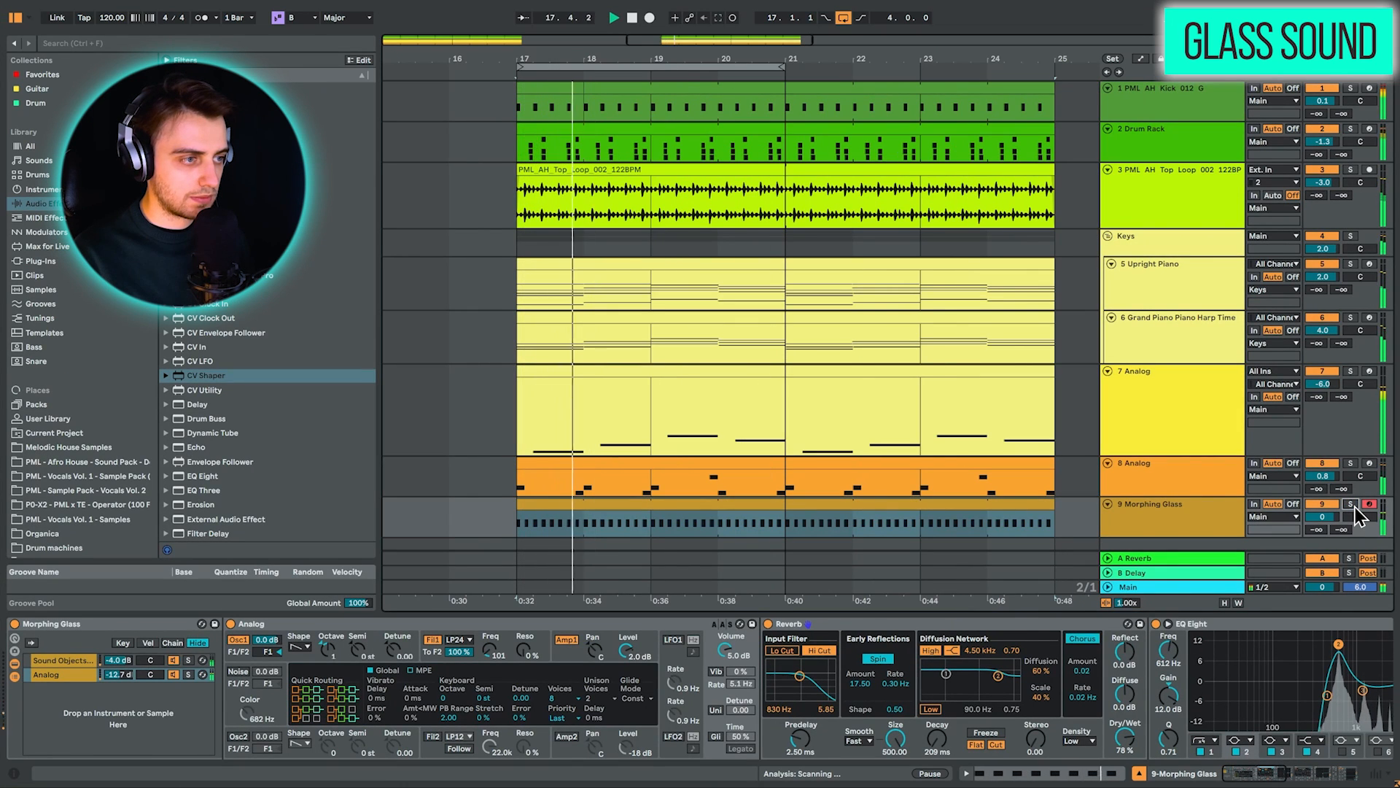
Set the Morphing Glass track volume to -1.5 dB and turn off the arrangement loop during playback
left_click_drag(1323, 516, 1323, 536)
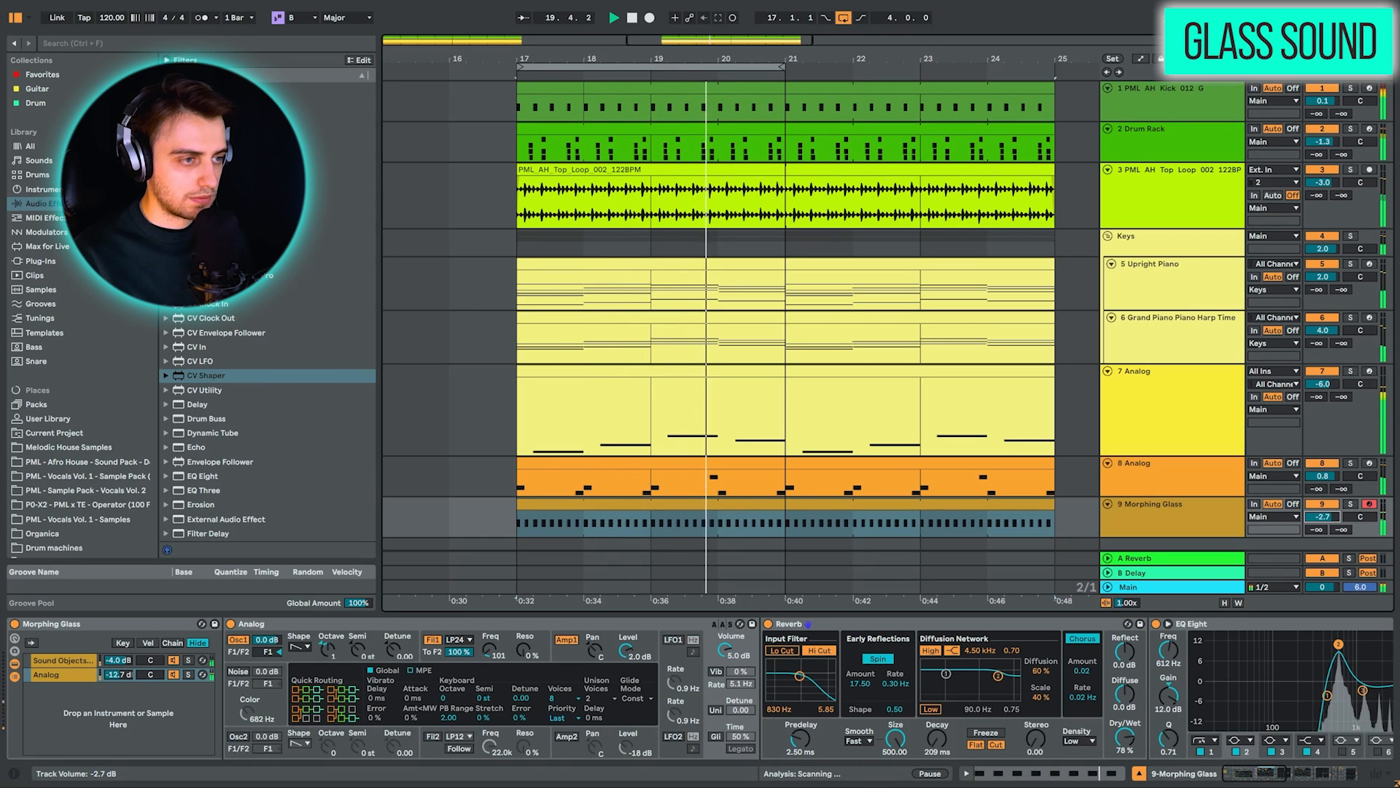
left_click(843, 17)
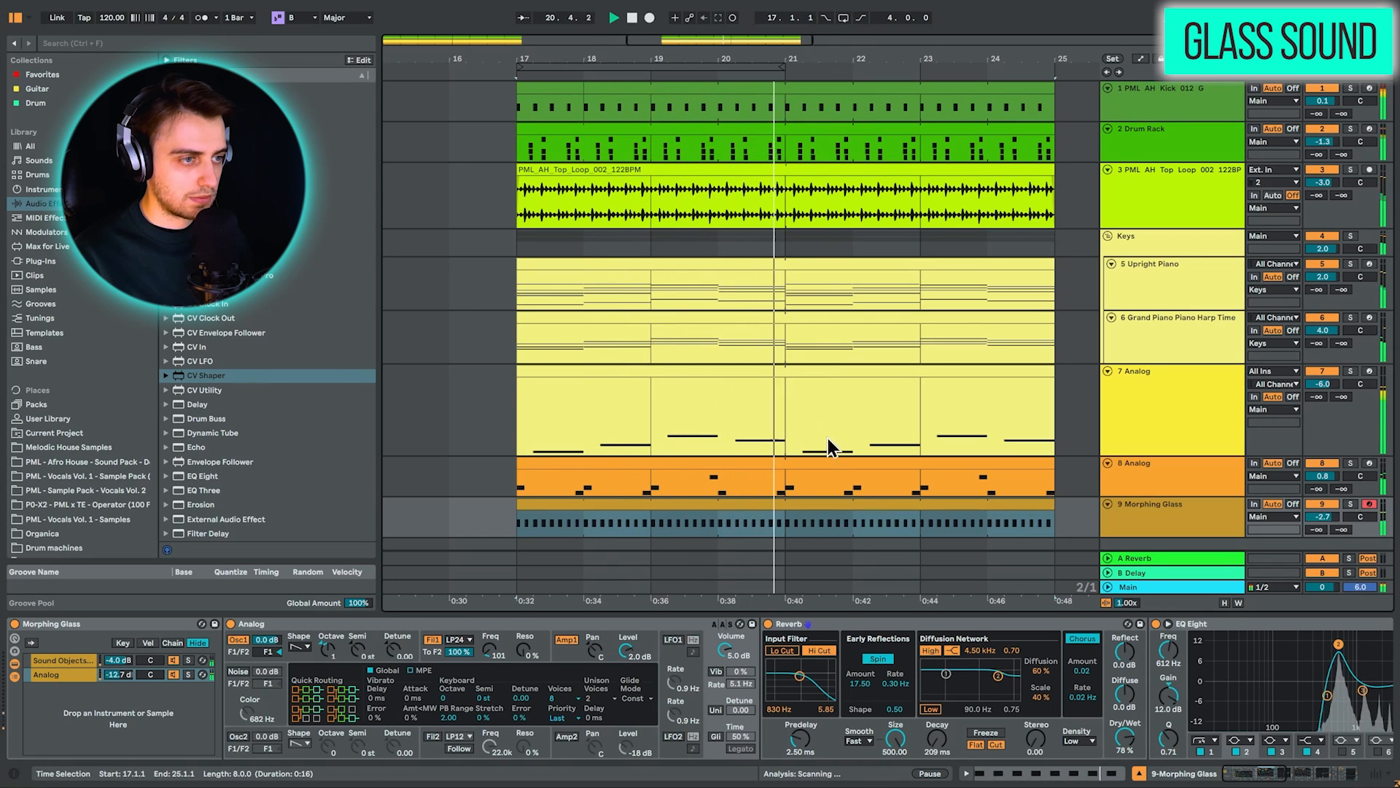
key("space")
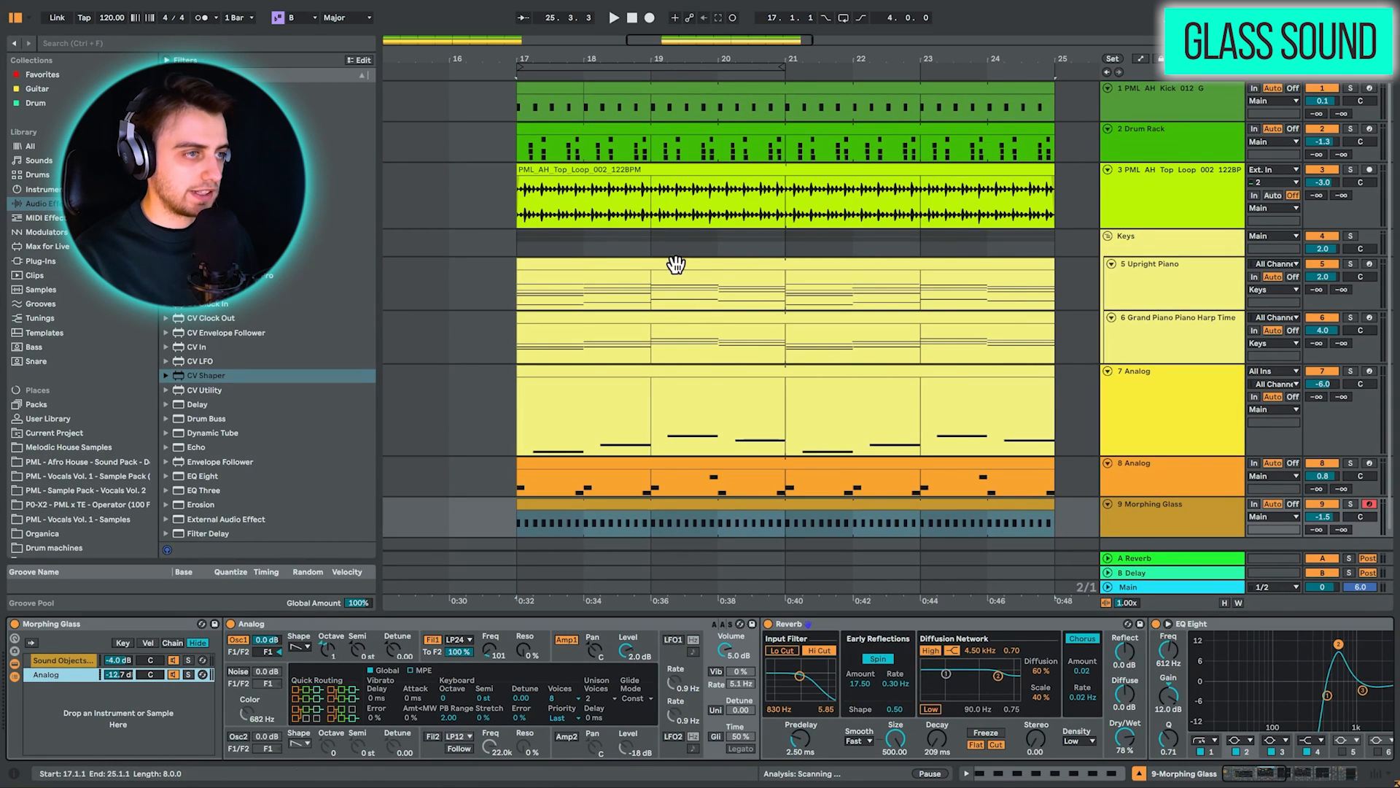
Compare the repeated glass notes with the Upright Piano chords in the note editor, and return to the arrangement
double_click(648, 262)
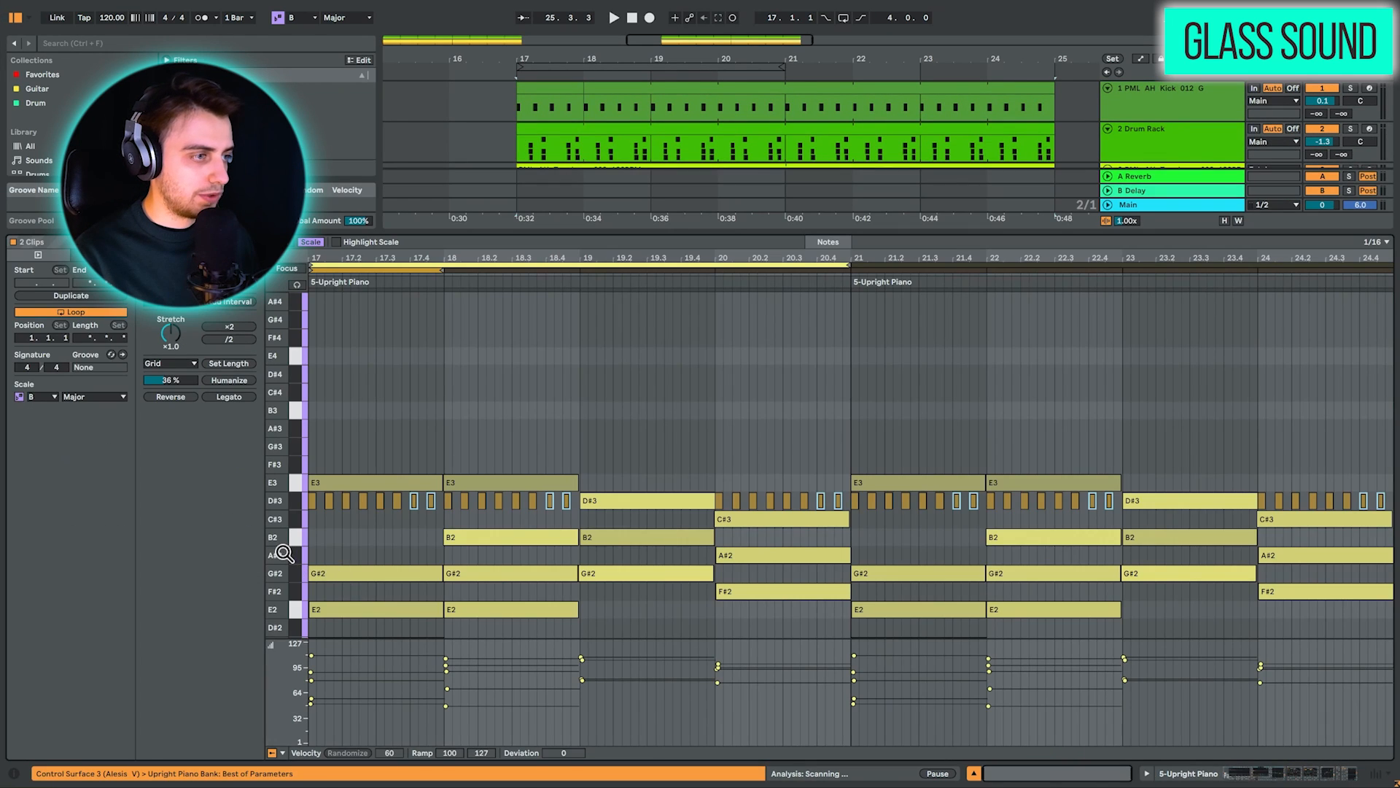
left_click_drag(283, 553, 284, 381)
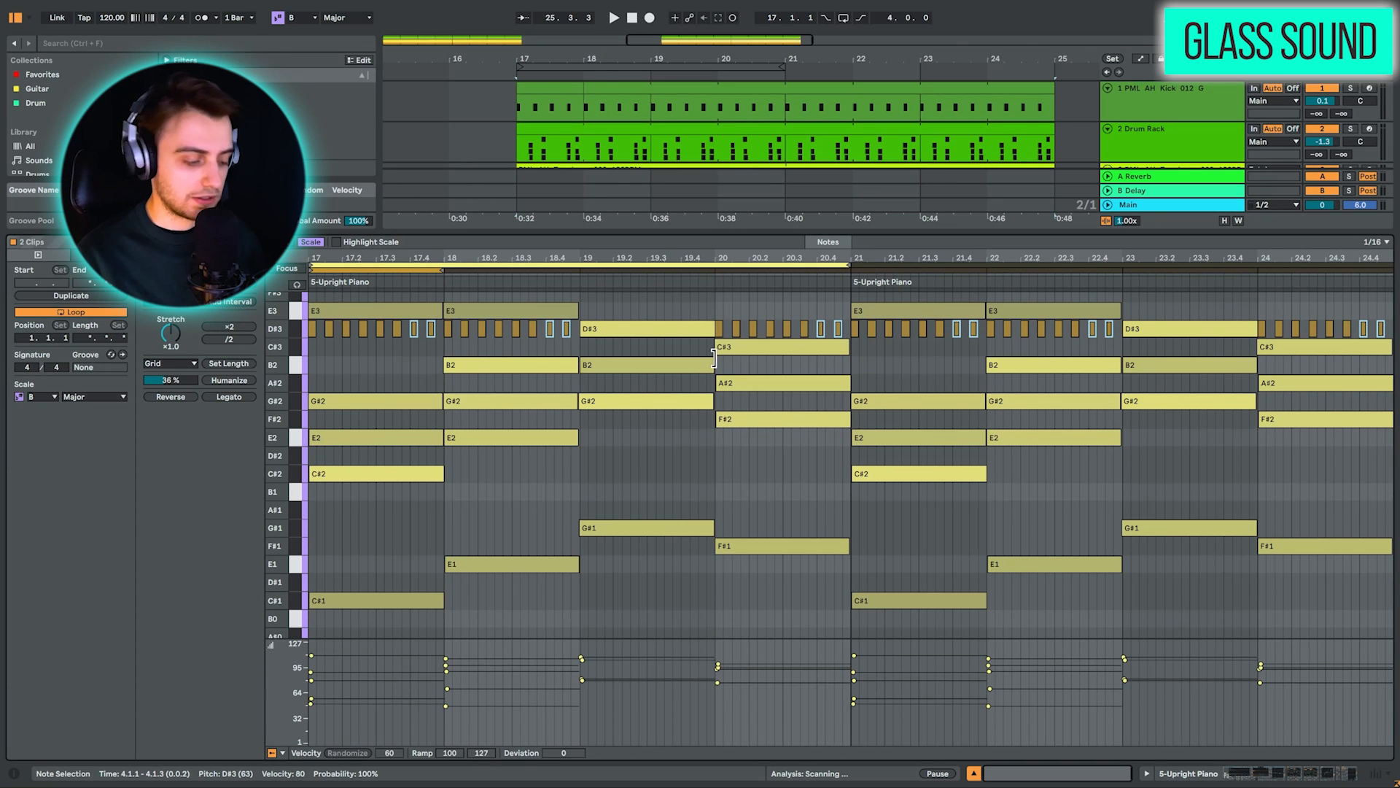
key("Tab")
key("shift+Tab")
key("Tab")
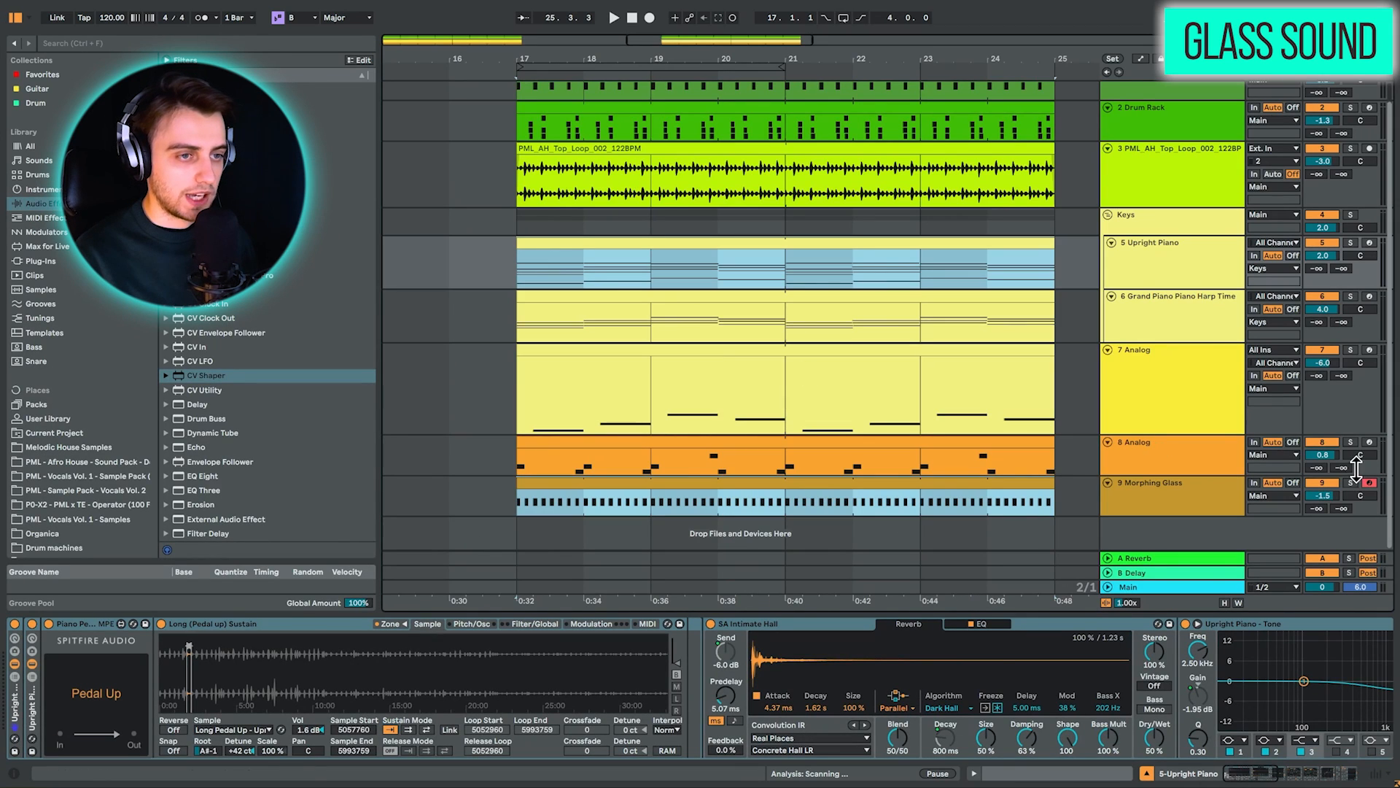
Set the 8 Analog pluck track volume to -0.2 dB and play the full arrangement from bar 17
left_click_drag(860, 45, 859, 15)
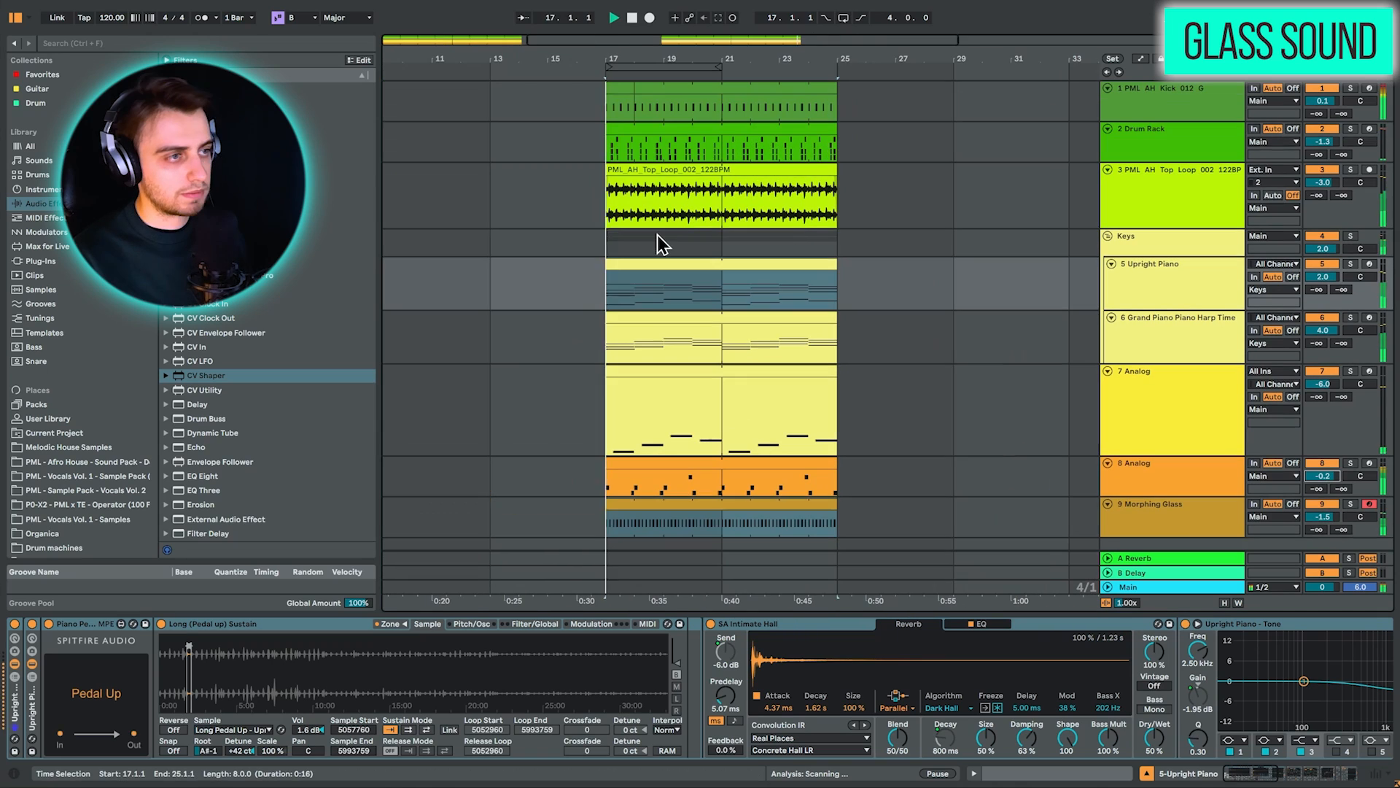